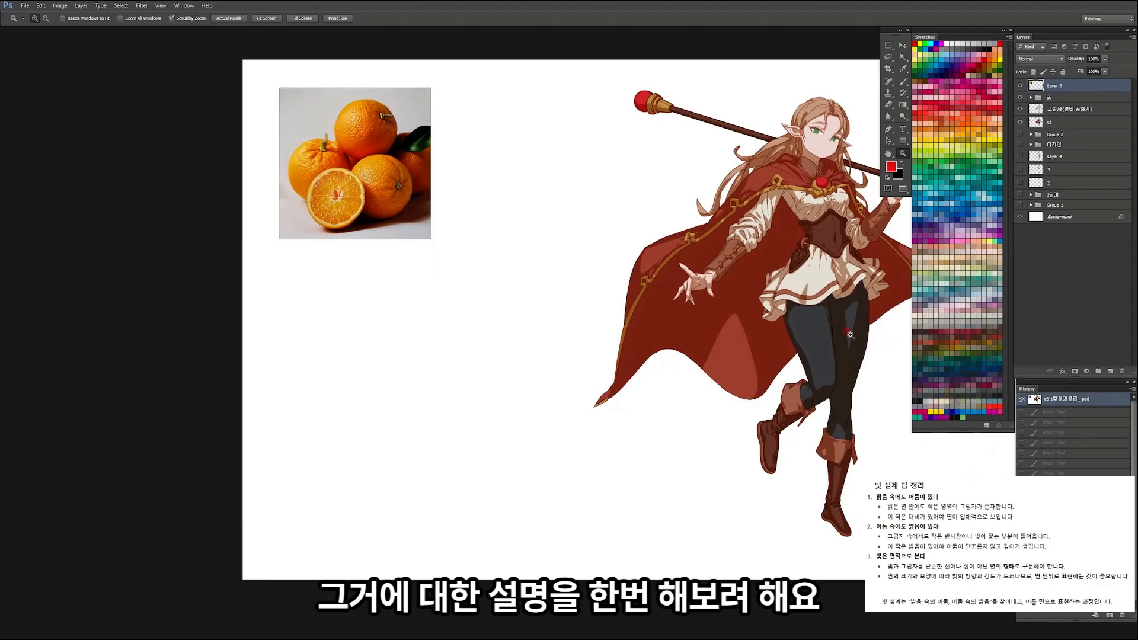
Step: Sketch a round orange outline in dark red on a new layer, below the photo of the oranges
{"action": "left_click_drag", "start_coordinate": [533, 231], "coordinate": [712, 204]}
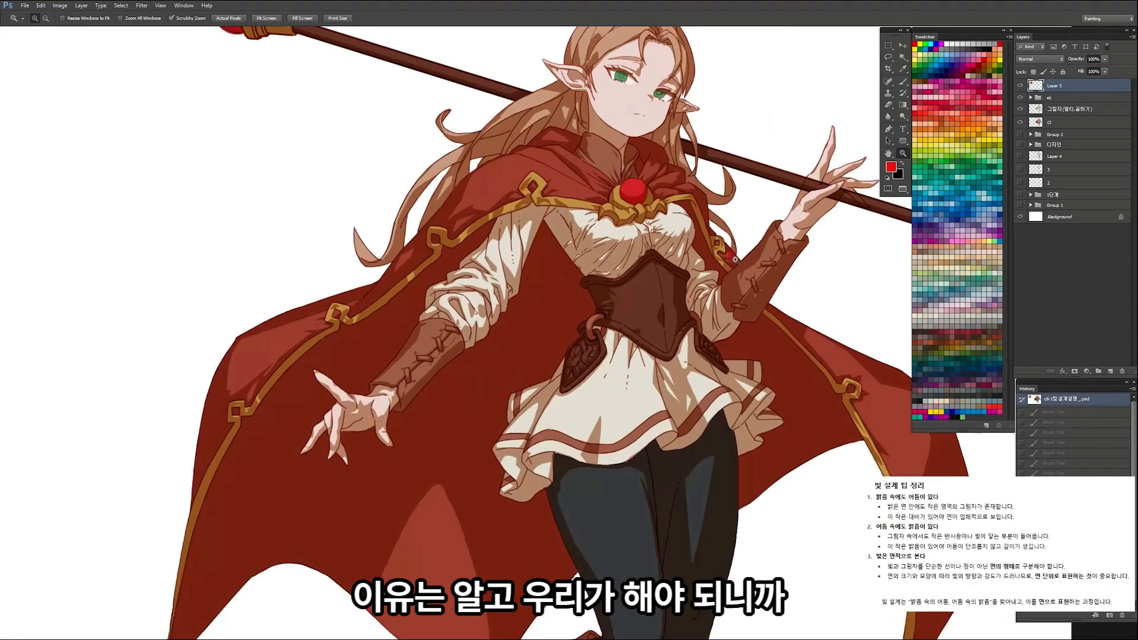
{"action": "left_click_drag", "start_coordinate": [735, 260], "coordinate": [287, 273]}
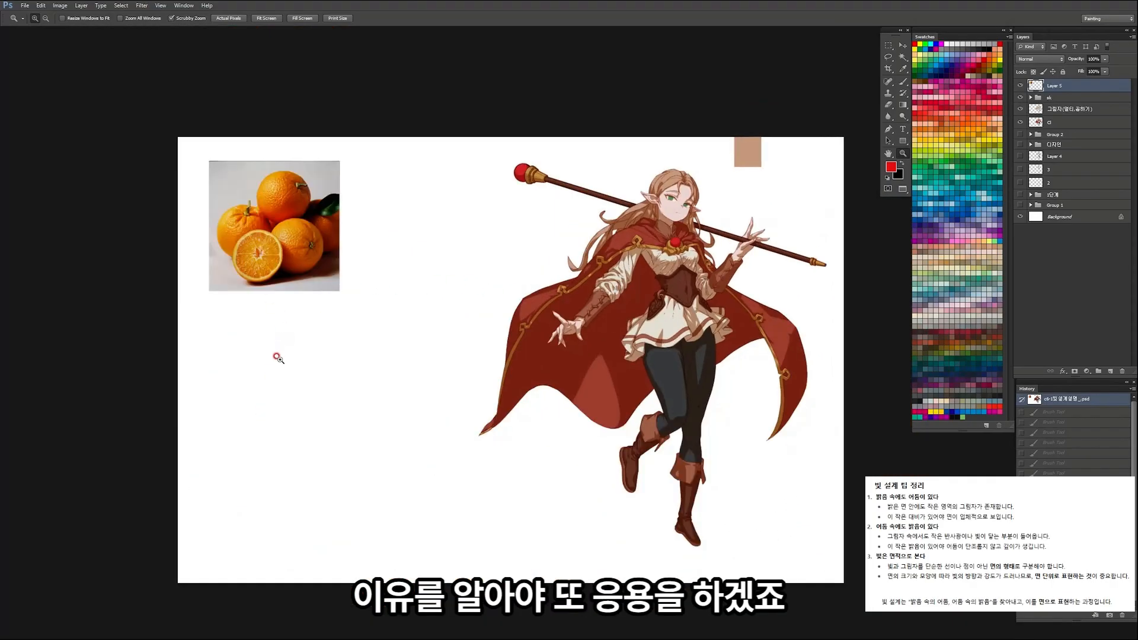
{"action": "left_click", "coordinate": [1110, 373]}
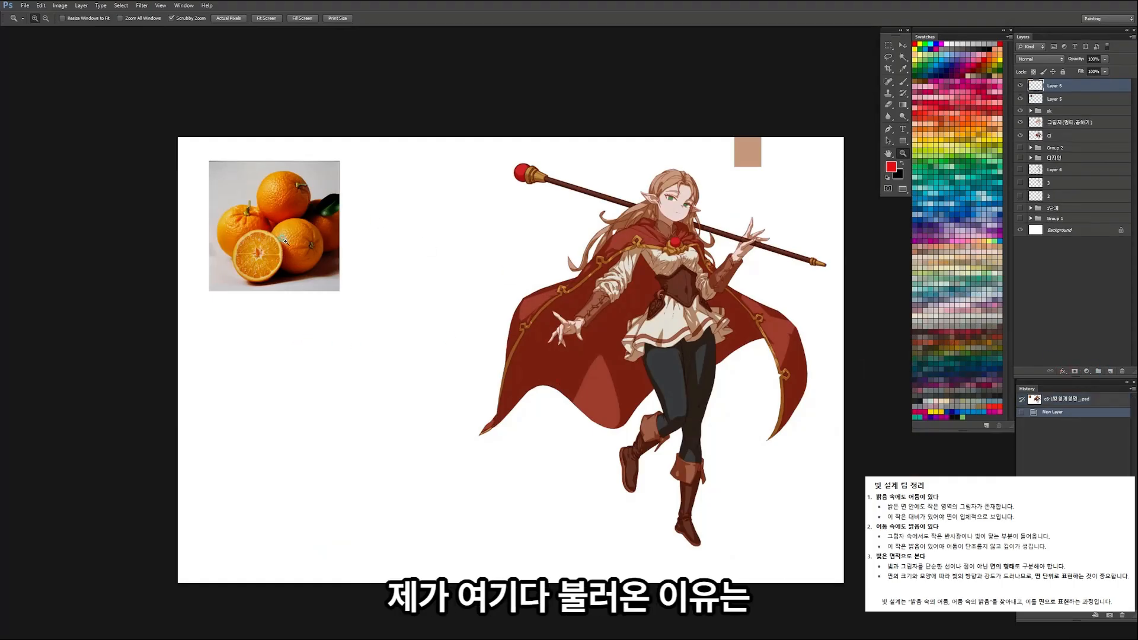
{"action": "left_click_drag", "start_coordinate": [274, 238], "coordinate": [315, 259]}
{"action": "left_click_drag", "start_coordinate": [413, 572], "coordinate": [403, 251]}
{"action": "left_click", "coordinate": [379, 205], "text": "alt"}
{"action": "left_click_drag", "start_coordinate": [409, 381], "coordinate": [422, 380]}
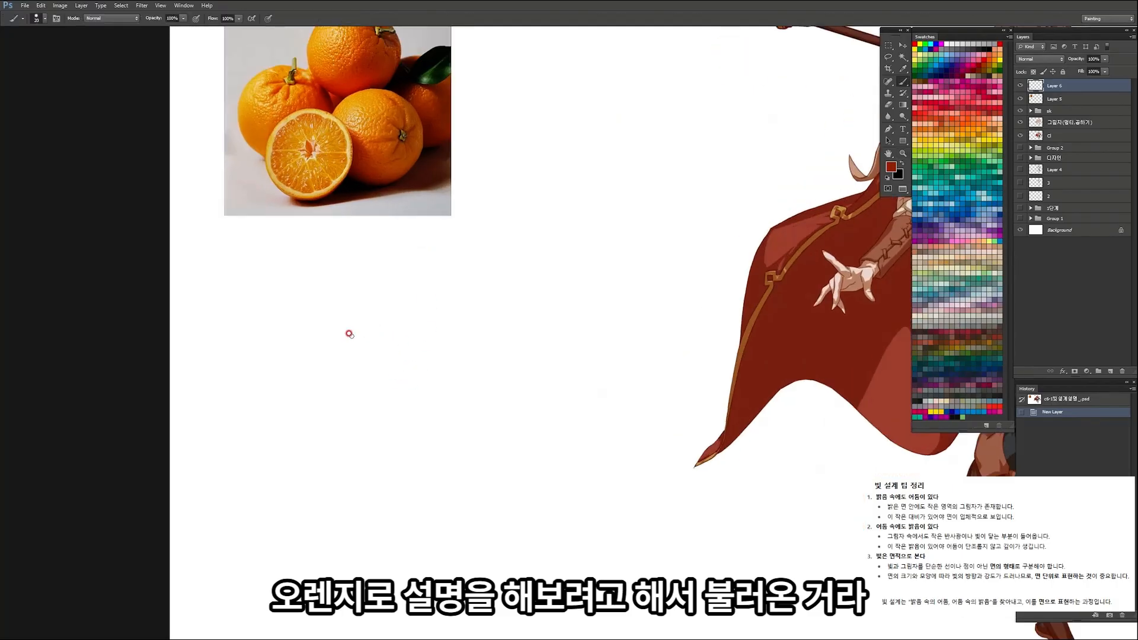
{"action": "mouse_move", "coordinate": [340, 346]}
{"action": "left_mouse_down"}
{"action": "mouse_move", "coordinate": [428, 297]}
{"action": "mouse_move", "coordinate": [469, 304]}
{"action": "mouse_move", "coordinate": [521, 420]}
{"action": "left_mouse_up"}
{"action": "key", "text": "ctrl+z"}
{"action": "left_click_drag", "start_coordinate": [347, 353], "coordinate": [345, 410]}
{"action": "mouse_move", "coordinate": [376, 461]}
{"action": "left_mouse_down"}
{"action": "mouse_move", "coordinate": [418, 471]}
{"action": "mouse_move", "coordinate": [476, 451]}
{"action": "mouse_move", "coordinate": [569, 371]}
{"action": "left_mouse_up"}
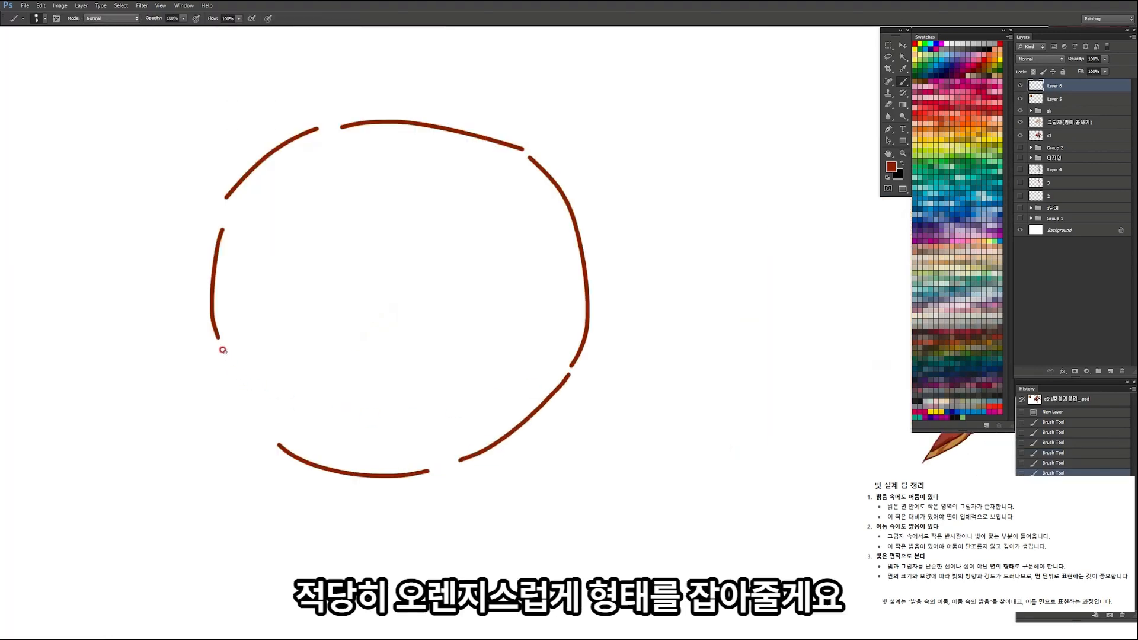
Step: Close the lower-left part of the outline and draw the orange's small stem with curved creases radiating from it
{"action": "key", "text": "z"}
{"action": "left_click_drag", "start_coordinate": [261, 386], "coordinate": [207, 385]}
{"action": "left_click_drag", "start_coordinate": [259, 327], "coordinate": [296, 302]}
{"action": "left_click_drag", "start_coordinate": [254, 324], "coordinate": [252, 327]}
{"action": "key", "text": "ctrl+space"}
{"action": "mouse_move", "coordinate": [363, 341]}
{"action": "left_mouse_down"}
{"action": "mouse_move", "coordinate": [396, 318]}
{"action": "mouse_move", "coordinate": [380, 319]}
{"action": "left_mouse_up"}
{"action": "key", "text": "b"}
{"action": "key", "text": "ctrl+z"}
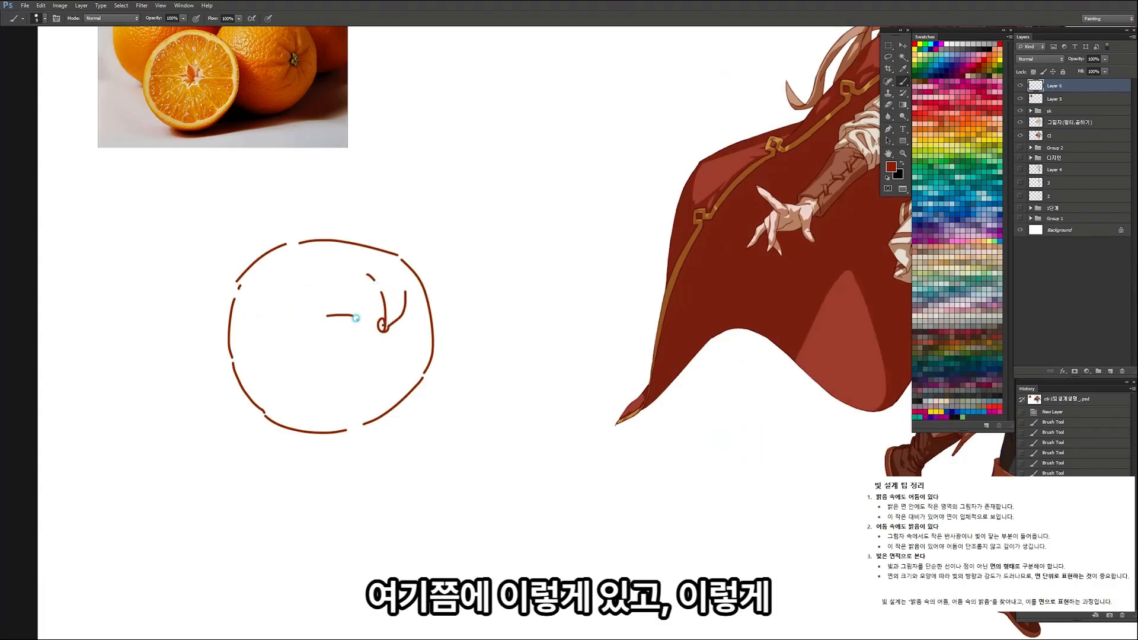
{"action": "left_click_drag", "start_coordinate": [381, 332], "coordinate": [335, 369]}
{"action": "mouse_move", "coordinate": [388, 334]}
{"action": "left_mouse_down"}
{"action": "mouse_move", "coordinate": [393, 366]}
{"action": "mouse_move", "coordinate": [411, 358]}
{"action": "left_mouse_up"}
{"action": "mouse_move", "coordinate": [380, 319]}
{"action": "left_mouse_down"}
{"action": "mouse_move", "coordinate": [338, 323]}
{"action": "mouse_move", "coordinate": [398, 319]}
{"action": "left_mouse_up"}
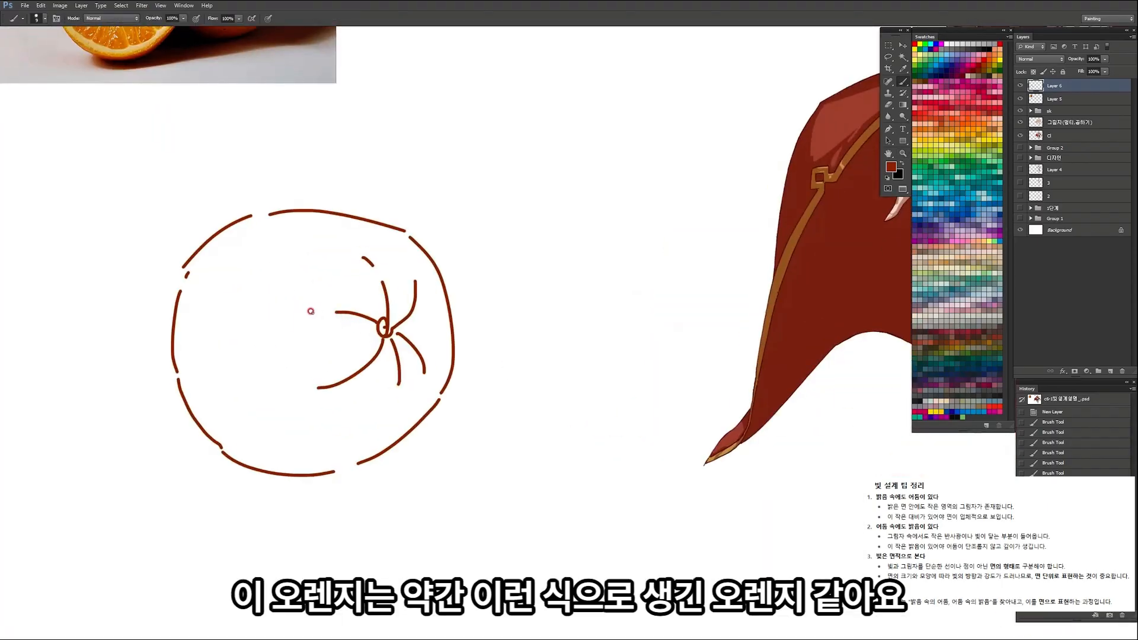
{"action": "mouse_move", "coordinate": [324, 308]}
{"action": "left_mouse_down"}
{"action": "mouse_move", "coordinate": [296, 321]}
{"action": "mouse_move", "coordinate": [396, 294]}
{"action": "left_mouse_up"}
{"action": "key", "text": "b"}
Step: Adjust the proportions of the orange sketch with Free Transform
{"action": "key", "text": "ctrl+t"}
{"action": "left_click_drag", "start_coordinate": [427, 256], "coordinate": [360, 308]}
{"action": "key", "text": "Return"}
Step: Erase and redraw uneven strokes along the upper part of the orange's outline
{"action": "key", "text": "z"}
{"action": "key", "text": "e"}
{"action": "mouse_move", "coordinate": [366, 242]}
{"action": "left_mouse_down"}
{"action": "mouse_move", "coordinate": [342, 233]}
{"action": "mouse_move", "coordinate": [387, 232]}
{"action": "mouse_move", "coordinate": [341, 222]}
{"action": "mouse_move", "coordinate": [459, 218]}
{"action": "left_mouse_up"}
{"action": "key", "text": "b"}
{"action": "mouse_move", "coordinate": [338, 202]}
{"action": "left_mouse_down"}
{"action": "mouse_move", "coordinate": [379, 195]}
{"action": "mouse_move", "coordinate": [501, 230]}
{"action": "mouse_move", "coordinate": [379, 266]}
{"action": "left_mouse_up"}
Step: Smooth the remaining outline by erasing rough strokes and redrawing the curve along the lower edge
{"action": "key", "text": "e"}
{"action": "key", "text": "]"}
{"action": "key", "text": "z"}
{"action": "left_click_drag", "start_coordinate": [438, 323], "coordinate": [491, 320]}
{"action": "key", "text": "e"}
{"action": "mouse_move", "coordinate": [359, 269]}
{"action": "left_mouse_down"}
{"action": "mouse_move", "coordinate": [422, 295]}
{"action": "mouse_move", "coordinate": [374, 273]}
{"action": "mouse_move", "coordinate": [467, 303]}
{"action": "left_mouse_up"}
{"action": "key", "text": "b"}
{"action": "key", "text": "ctrl+z"}
{"action": "mouse_move", "coordinate": [360, 263]}
{"action": "left_mouse_down"}
{"action": "mouse_move", "coordinate": [437, 293]}
{"action": "mouse_move", "coordinate": [491, 285]}
{"action": "mouse_move", "coordinate": [479, 292]}
{"action": "mouse_move", "coordinate": [510, 292]}
{"action": "left_mouse_up"}
{"action": "key", "text": "z"}
{"action": "key", "text": "e"}
{"action": "left_click_drag", "start_coordinate": [453, 313], "coordinate": [527, 296]}
{"action": "key", "text": "b"}
{"action": "mouse_move", "coordinate": [427, 295]}
{"action": "left_mouse_down"}
{"action": "mouse_move", "coordinate": [517, 280]}
{"action": "mouse_move", "coordinate": [460, 292]}
{"action": "mouse_move", "coordinate": [473, 285]}
{"action": "left_mouse_up"}
Step: Lasso the bottom section of the orange's outline, nudge it vertically into line and deselect
{"action": "key", "text": "z"}
{"action": "left_click_drag", "start_coordinate": [513, 245], "coordinate": [534, 252]}
{"action": "key", "text": "l"}
{"action": "mouse_move", "coordinate": [350, 254]}
{"action": "left_mouse_down"}
{"action": "mouse_move", "coordinate": [547, 326]}
{"action": "mouse_move", "coordinate": [588, 263]}
{"action": "mouse_move", "coordinate": [568, 245]}
{"action": "left_mouse_up"}
{"action": "key", "text": "v"}
{"action": "left_click_drag", "start_coordinate": [501, 297], "coordinate": [502, 314]}
{"action": "key", "text": "ctrl+d"}
Step: Reposition the whole orange sketch in the blank area beneath the reference photo
{"action": "key", "text": "z"}
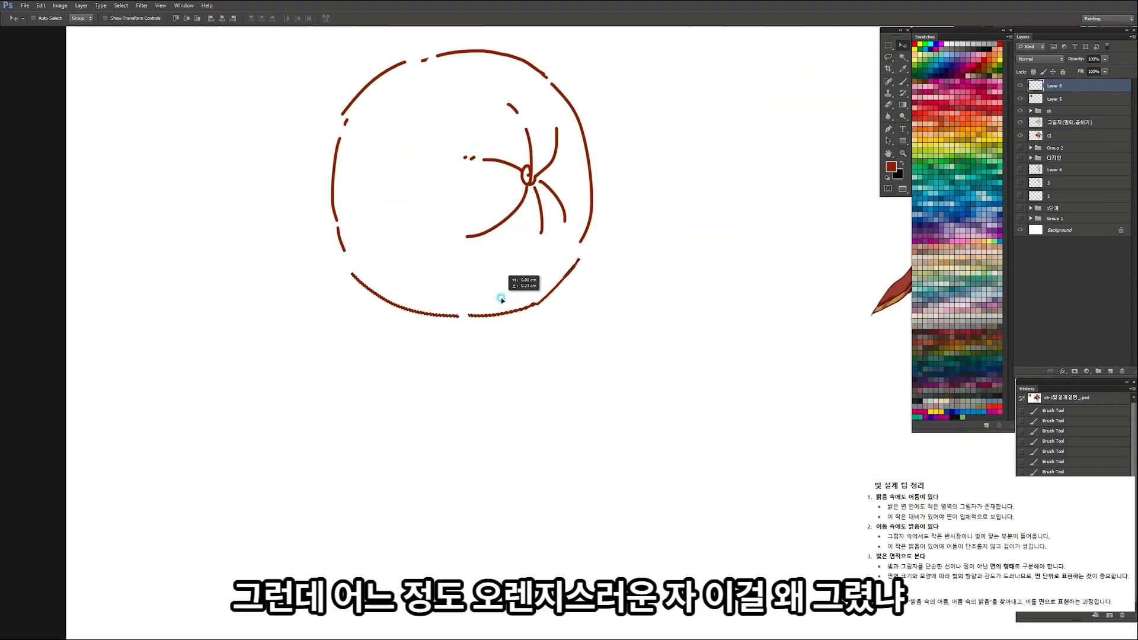
{"action": "left_click_drag", "start_coordinate": [502, 265], "coordinate": [465, 273]}
{"action": "key", "text": "v"}
{"action": "mouse_move", "coordinate": [617, 143]}
{"action": "left_mouse_down"}
{"action": "mouse_move", "coordinate": [524, 282]}
{"action": "mouse_move", "coordinate": [488, 292]}
{"action": "left_mouse_up"}
{"action": "key", "text": "z"}
{"action": "key", "text": "v"}
{"action": "mouse_move", "coordinate": [502, 300]}
{"action": "left_mouse_down"}
{"action": "mouse_move", "coordinate": [579, 226]}
{"action": "mouse_move", "coordinate": [486, 287]}
{"action": "left_mouse_up"}
{"action": "key", "text": "z"}
{"action": "left_click", "coordinate": [426, 290]}
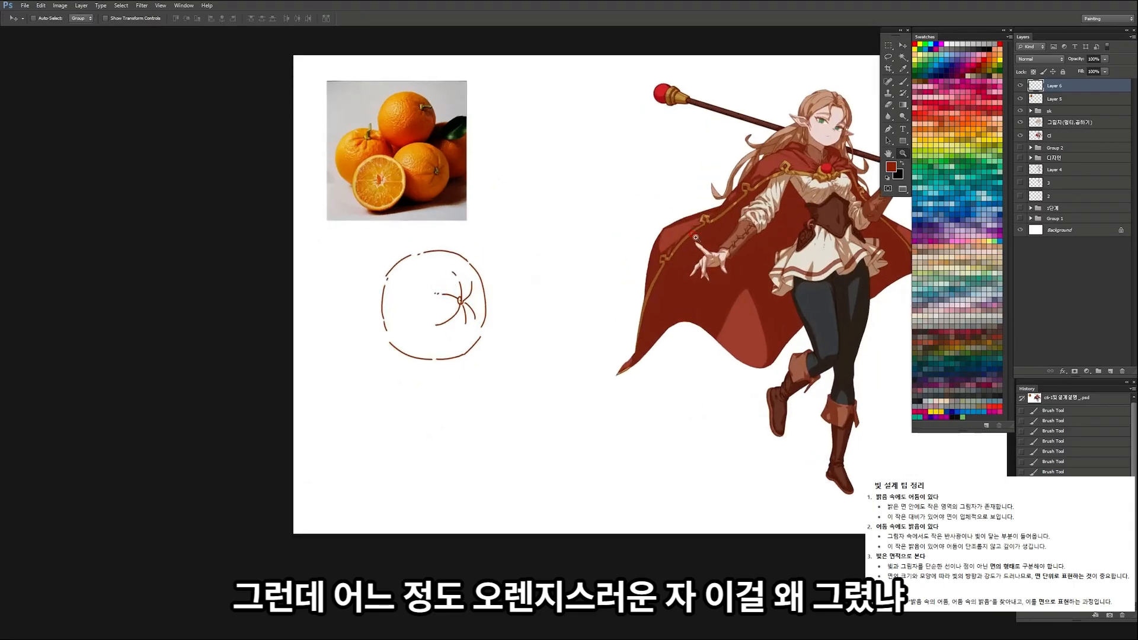
{"action": "left_click_drag", "start_coordinate": [424, 162], "coordinate": [440, 196]}
{"action": "left_click_drag", "start_coordinate": [497, 351], "coordinate": [479, 332]}
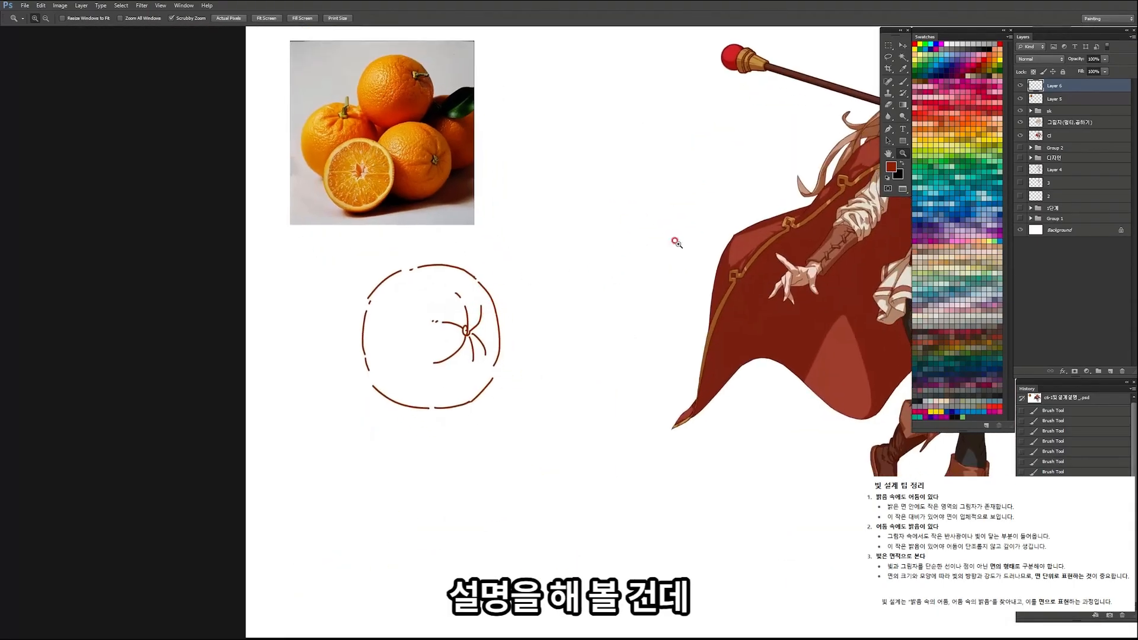
Step: Rename the sketch layer as sk and place it in a new group
{"action": "double_click", "coordinate": [1054, 86]}
{"action": "type", "text": "sk"}
{"action": "key", "text": "Return"}
{"action": "key", "text": "ctrl+g"}
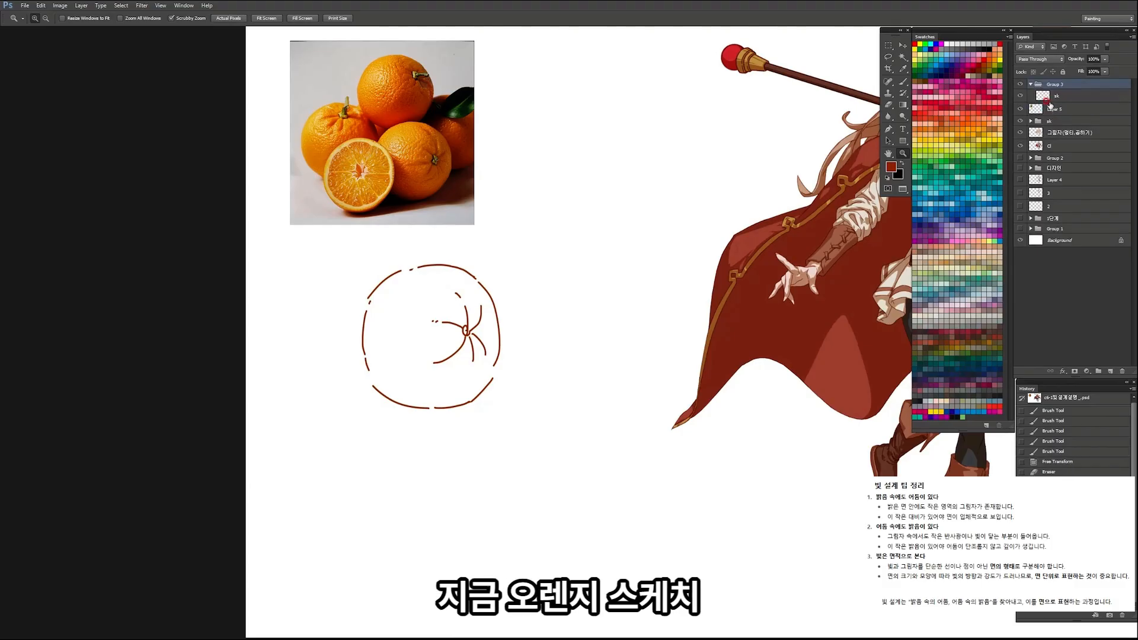
Step: Add a new layer inside the group, directly beneath the sk layer
{"action": "left_click", "coordinate": [1060, 98]}
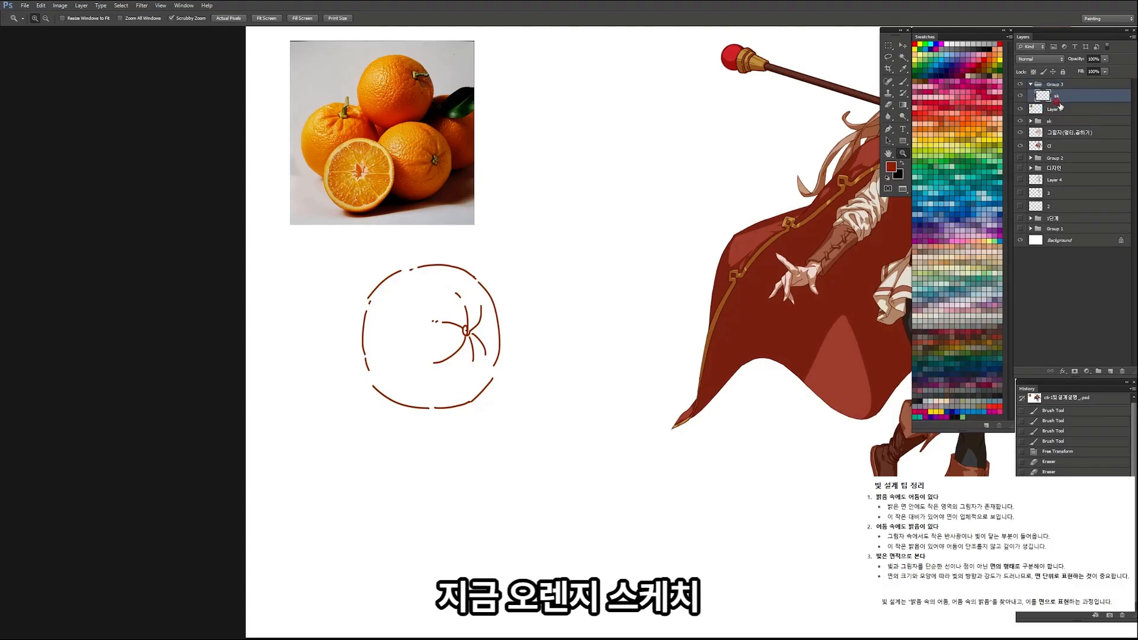
{"action": "left_click", "coordinate": [1109, 372]}
{"action": "left_click_drag", "start_coordinate": [1078, 97], "coordinate": [1076, 113]}
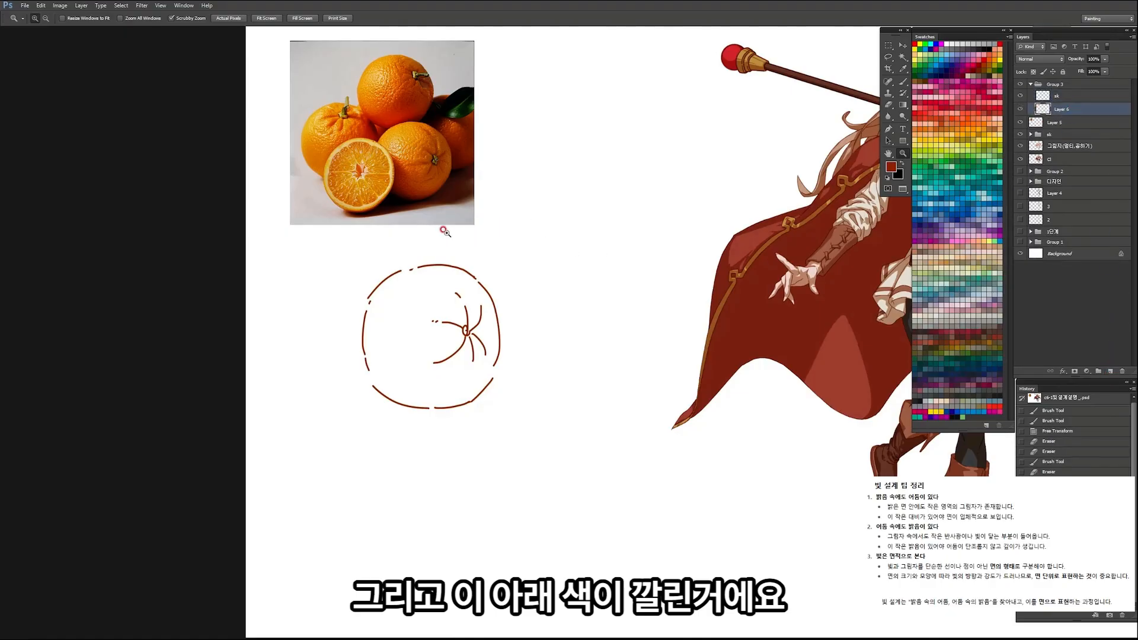
Step: Pick an orange colour and paint a flat base over the sketched orange with a large brush
{"action": "left_click", "coordinate": [417, 163], "text": "alt"}
{"action": "mouse_move", "coordinate": [416, 329]}
{"action": "left_mouse_down"}
{"action": "mouse_move", "coordinate": [431, 326]}
{"action": "mouse_move", "coordinate": [424, 356]}
{"action": "mouse_move", "coordinate": [442, 329]}
{"action": "mouse_move", "coordinate": [444, 368]}
{"action": "mouse_move", "coordinate": [448, 350]}
{"action": "mouse_move", "coordinate": [428, 356]}
{"action": "mouse_move", "coordinate": [422, 329]}
{"action": "left_mouse_up"}
{"action": "left_click", "coordinate": [418, 113], "text": "alt"}
{"action": "left_click", "coordinate": [927, 135]}
{"action": "left_click", "coordinate": [424, 338], "text": "alt"}
{"action": "scroll", "coordinate": [379, 291], "scroll_direction": "up", "scroll_amount": 1}
{"action": "key", "text": "bracketright"}
{"action": "key", "text": "bracketright"}
{"action": "mouse_move", "coordinate": [432, 264]}
{"action": "left_mouse_down"}
{"action": "mouse_move", "coordinate": [392, 274]}
{"action": "mouse_move", "coordinate": [374, 326]}
{"action": "mouse_move", "coordinate": [374, 301]}
{"action": "mouse_move", "coordinate": [369, 397]}
{"action": "mouse_move", "coordinate": [396, 436]}
{"action": "mouse_move", "coordinate": [486, 443]}
{"action": "left_mouse_up"}
{"action": "key", "text": "ctrl+z"}
{"action": "mouse_move", "coordinate": [389, 436]}
{"action": "left_mouse_down"}
{"action": "mouse_move", "coordinate": [462, 450]}
{"action": "mouse_move", "coordinate": [499, 441]}
{"action": "mouse_move", "coordinate": [534, 407]}
{"action": "mouse_move", "coordinate": [518, 430]}
{"action": "mouse_move", "coordinate": [438, 357]}
{"action": "mouse_move", "coordinate": [405, 372]}
{"action": "mouse_move", "coordinate": [465, 332]}
{"action": "mouse_move", "coordinate": [415, 302]}
{"action": "left_mouse_up"}
{"action": "key", "text": "ctrl+z"}
{"action": "left_click_drag", "start_coordinate": [447, 264], "coordinate": [455, 265]}
{"action": "key", "text": "bracketright"}
{"action": "key", "text": "bracketright"}
{"action": "key", "text": "bracketright"}
{"action": "key", "text": "bracketright"}
{"action": "mouse_move", "coordinate": [514, 386]}
{"action": "left_mouse_down"}
{"action": "mouse_move", "coordinate": [500, 324]}
{"action": "mouse_move", "coordinate": [451, 294]}
{"action": "mouse_move", "coordinate": [472, 293]}
{"action": "mouse_move", "coordinate": [502, 320]}
{"action": "left_mouse_up"}
Step: Erase the base colour spilling past the right edge and fill the remaining gaps along both sides
{"action": "key", "text": "e"}
{"action": "mouse_move", "coordinate": [538, 251]}
{"action": "left_mouse_down"}
{"action": "mouse_move", "coordinate": [533, 241]}
{"action": "mouse_move", "coordinate": [579, 315]}
{"action": "mouse_move", "coordinate": [569, 406]}
{"action": "mouse_move", "coordinate": [534, 454]}
{"action": "left_mouse_up"}
{"action": "key", "text": "b"}
{"action": "key", "text": "bracketleft"}
{"action": "key", "text": "bracketleft"}
{"action": "key", "text": "bracketleft"}
{"action": "key", "text": "bracketleft"}
{"action": "key", "text": "bracketleft"}
{"action": "key", "text": "bracketleft"}
{"action": "key", "text": "bracketleft"}
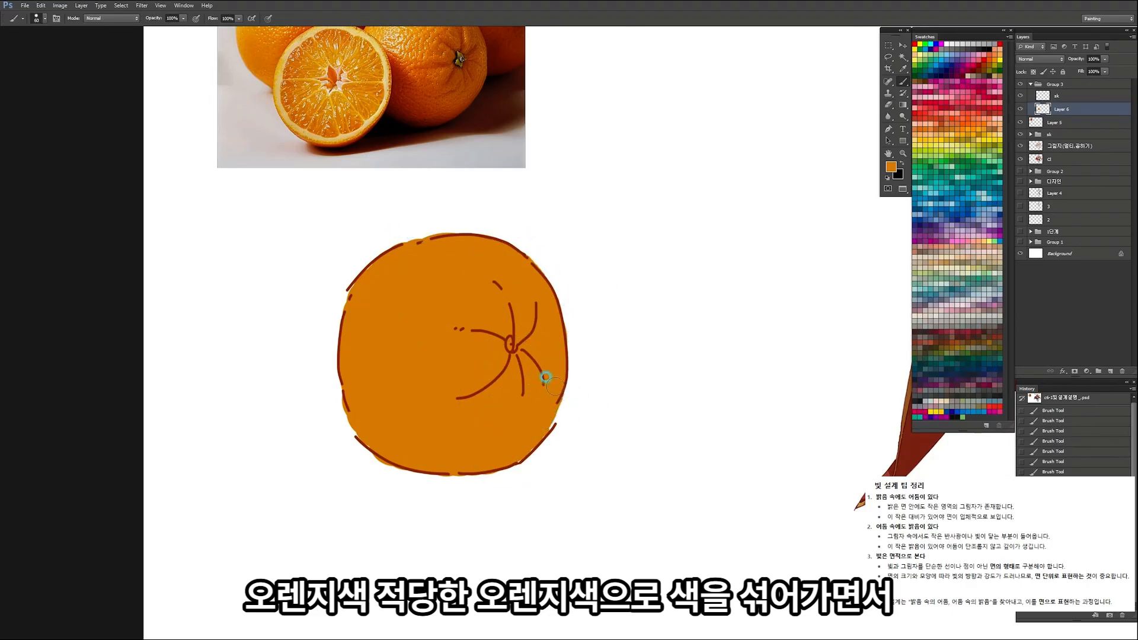
{"action": "mouse_move", "coordinate": [537, 428]}
{"action": "left_mouse_down"}
{"action": "mouse_move", "coordinate": [460, 429]}
{"action": "mouse_move", "coordinate": [527, 428]}
{"action": "left_mouse_up"}
{"action": "left_click_drag", "start_coordinate": [420, 356], "coordinate": [435, 356]}
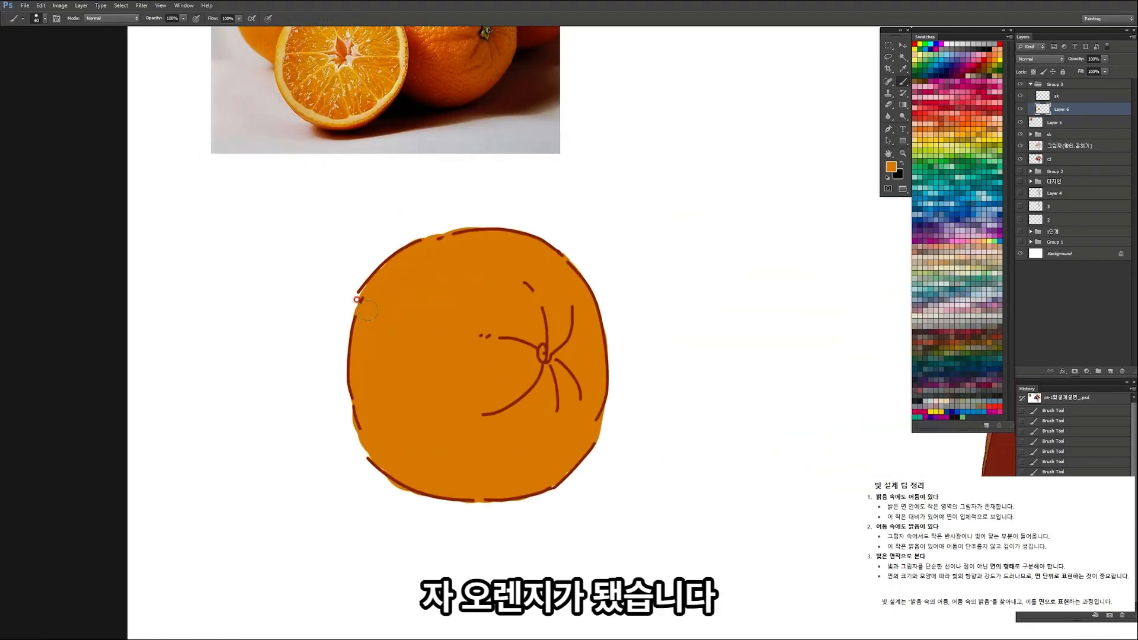
{"action": "mouse_move", "coordinate": [362, 297]}
{"action": "left_mouse_down"}
{"action": "mouse_move", "coordinate": [344, 337]}
{"action": "mouse_move", "coordinate": [351, 432]}
{"action": "mouse_move", "coordinate": [365, 456]}
{"action": "left_mouse_up"}
{"action": "mouse_move", "coordinate": [422, 367]}
{"action": "left_mouse_down"}
{"action": "mouse_move", "coordinate": [369, 385]}
{"action": "mouse_move", "coordinate": [563, 355]}
{"action": "left_mouse_up"}
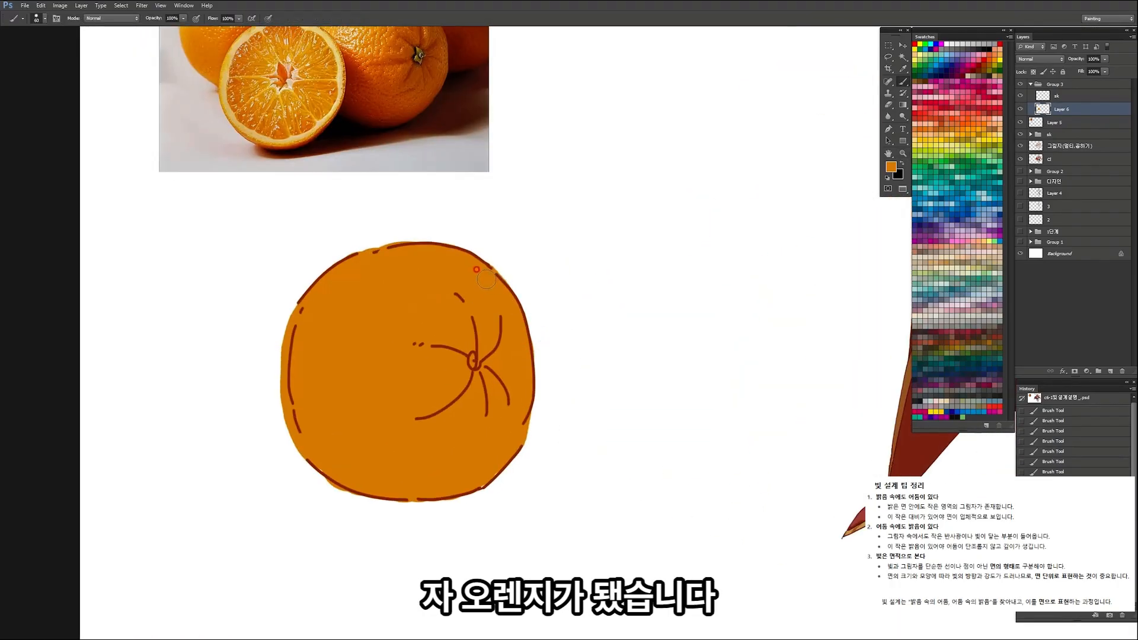
{"action": "left_click_drag", "start_coordinate": [528, 388], "coordinate": [512, 310]}
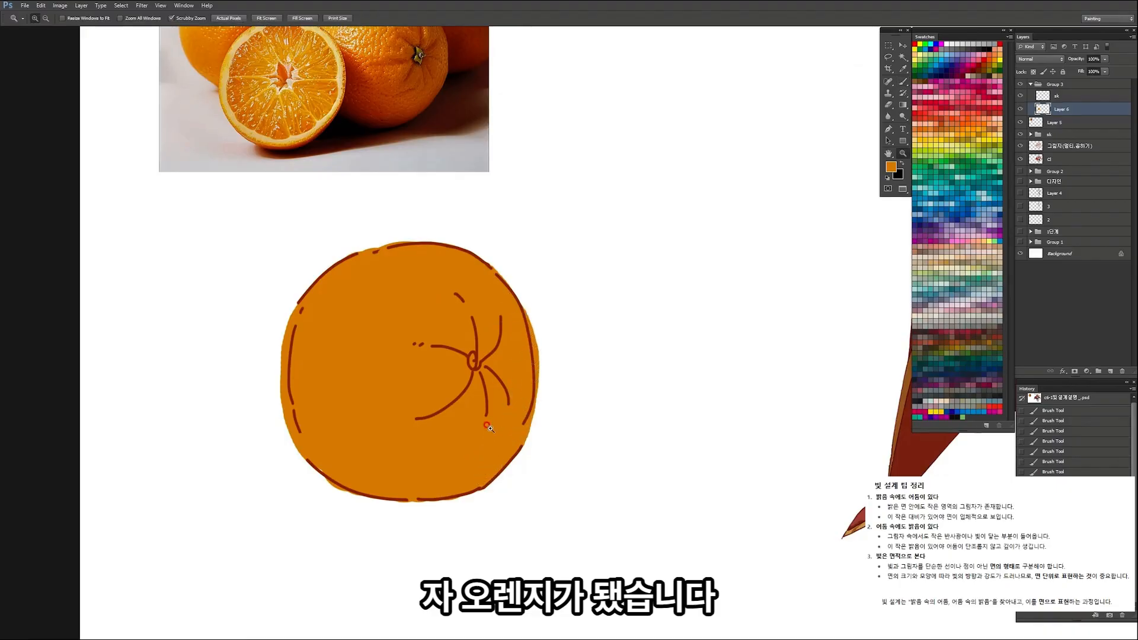
Step: Erase the sketch strokes along the orange's left and right edges on the sk layer
{"action": "left_click_drag", "start_coordinate": [494, 428], "coordinate": [484, 452]}
{"action": "left_click", "coordinate": [1053, 97]}
{"action": "key", "text": "e"}
{"action": "left_click_drag", "start_coordinate": [305, 316], "coordinate": [297, 388]}
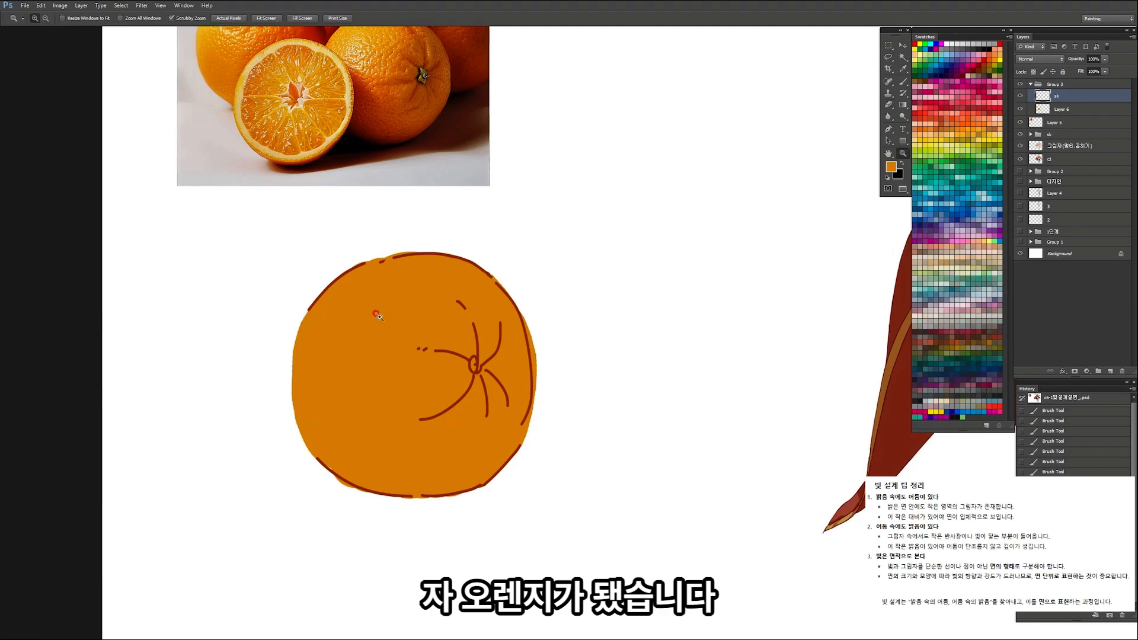
{"action": "left_click_drag", "start_coordinate": [371, 313], "coordinate": [317, 315]}
{"action": "mouse_move", "coordinate": [433, 327]}
{"action": "left_mouse_down"}
{"action": "mouse_move", "coordinate": [465, 326]}
{"action": "mouse_move", "coordinate": [387, 357]}
{"action": "mouse_move", "coordinate": [495, 339]}
{"action": "left_mouse_up"}
{"action": "key", "text": "]"}
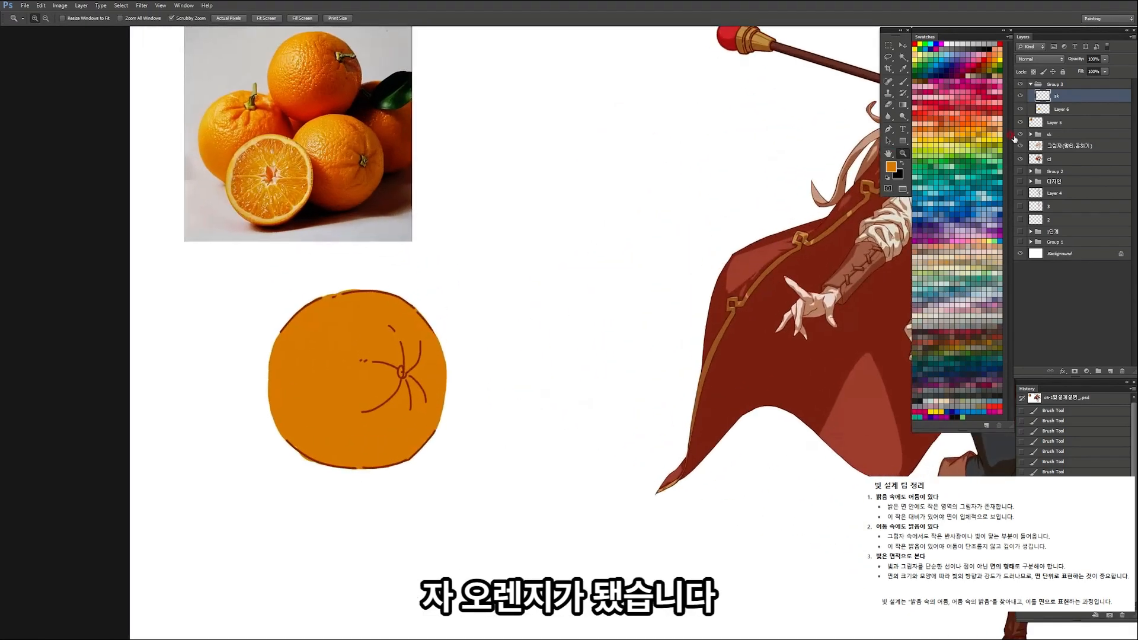
Step: Rename the base colour layer as c and add a Multiply layer named sd-m above it
{"action": "left_click", "coordinate": [1065, 109]}
{"action": "key", "text": "Return"}
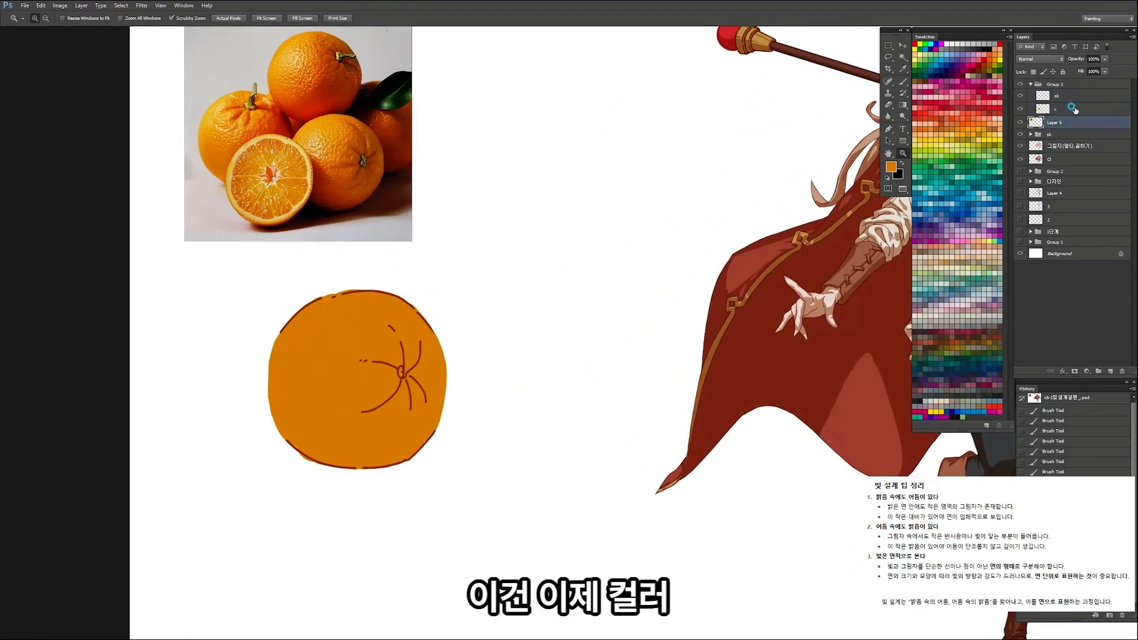
{"action": "left_click", "coordinate": [1110, 372]}
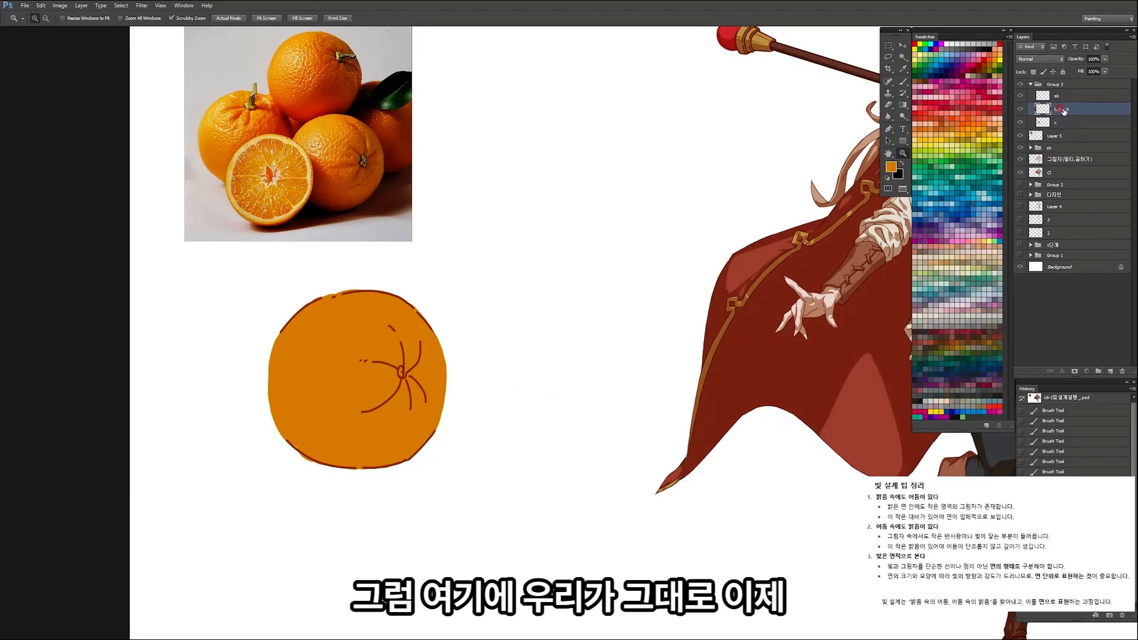
{"action": "type", "text": "sd-m"}
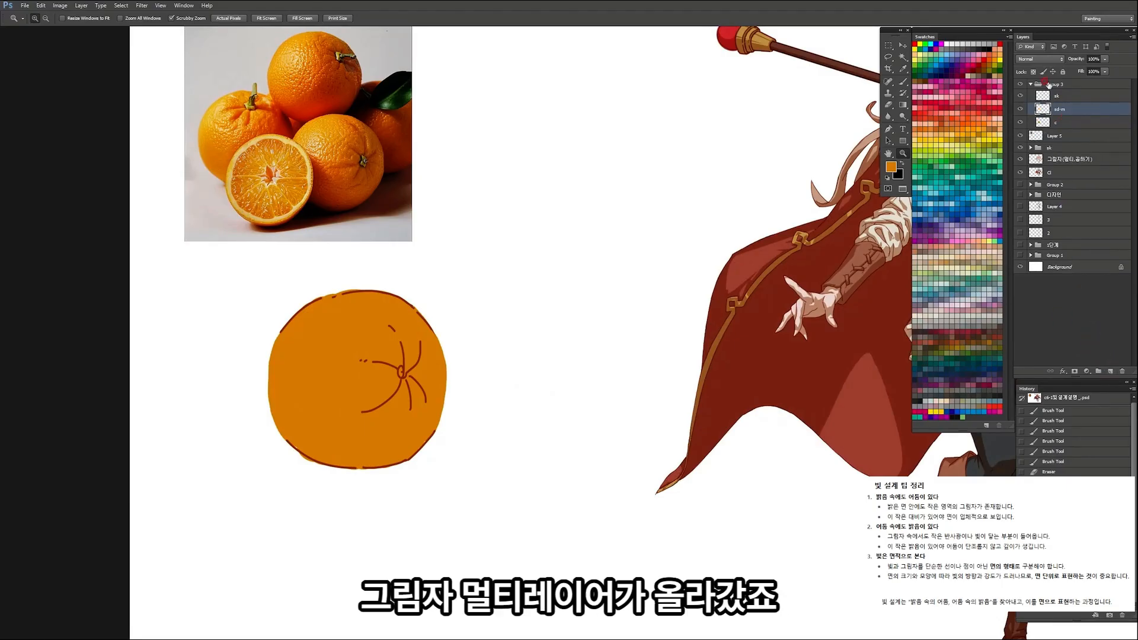
{"action": "left_click", "coordinate": [1040, 62]}
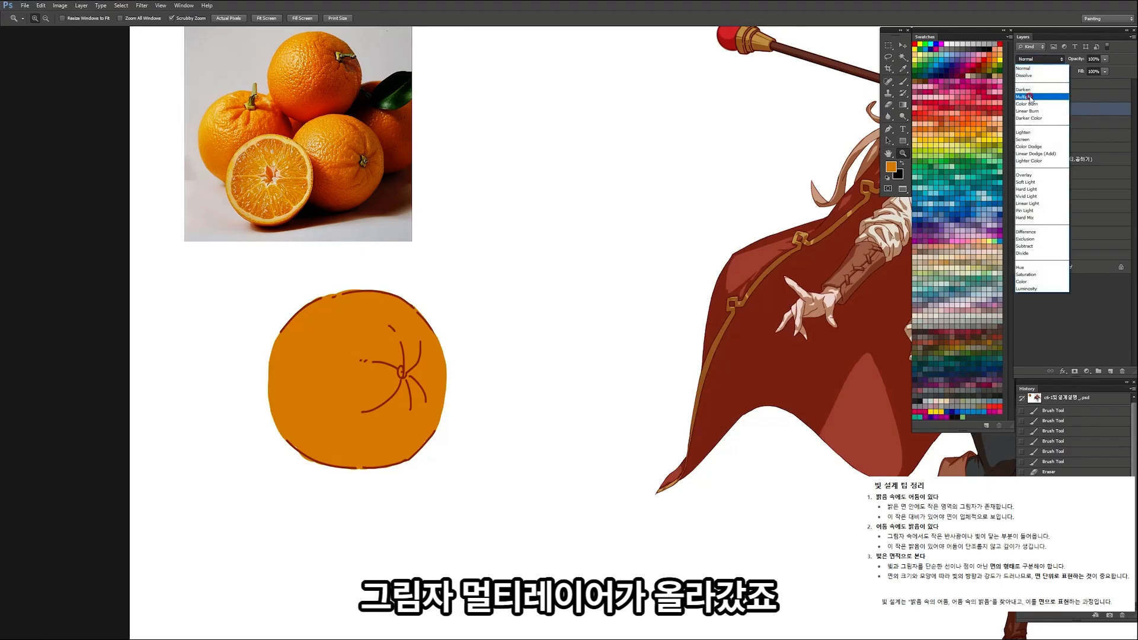
{"action": "left_click", "coordinate": [1043, 95]}
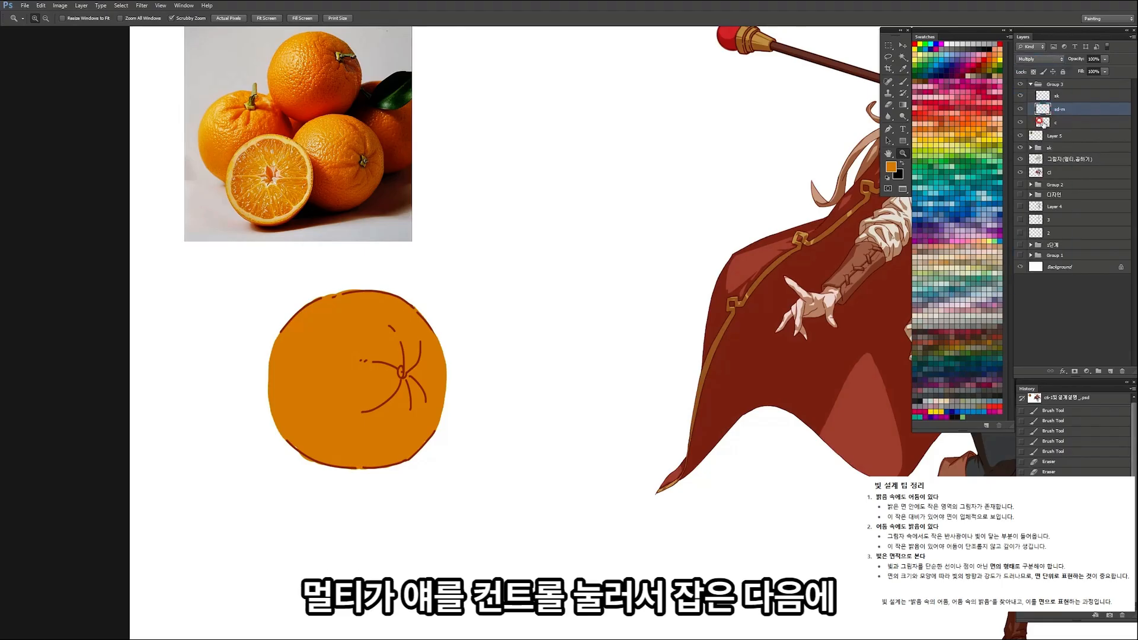
Step: Select the c layer's painted area, fill it with the same orange on the sd-m layer and deselect
{"action": "left_click", "coordinate": [1046, 122], "text": "ctrl"}
{"action": "left_click", "coordinate": [1066, 113]}
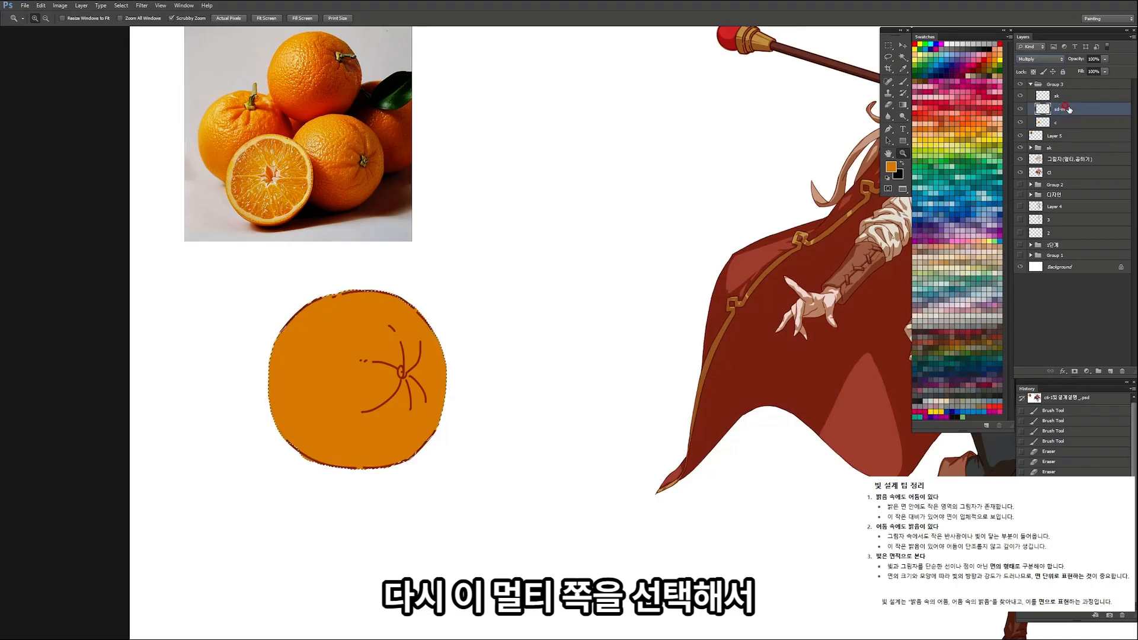
{"action": "left_click", "coordinate": [337, 325]}
{"action": "key", "text": "i"}
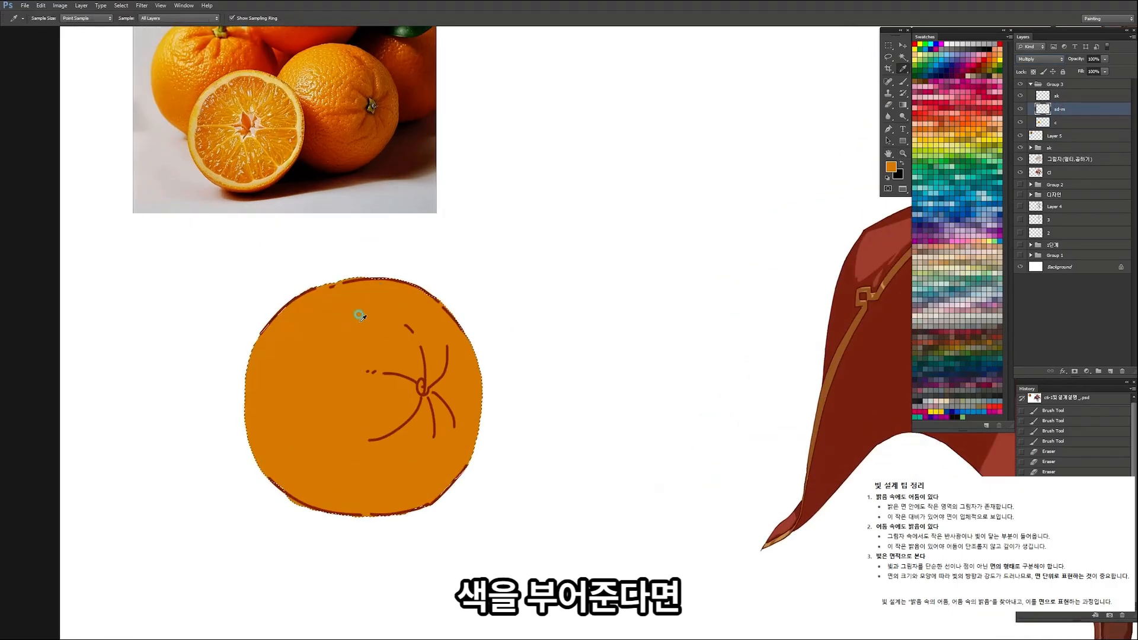
{"action": "key", "text": "alt+Delete"}
{"action": "key", "text": "ctrl+d"}
Step: Try to shift the shadow fill on the sd-m layer away from the orange
{"action": "left_click", "coordinate": [477, 301], "text": "alt"}
{"action": "key", "text": "v"}
{"action": "left_click_drag", "start_coordinate": [481, 326], "coordinate": [535, 342]}
{"action": "key", "text": "ctrl+z"}
Step: Compare the orange with the sd-m shadow layer hidden and shown, and review the c, sd-m and sk layers
{"action": "left_click", "coordinate": [1020, 111]}
{"action": "left_click", "coordinate": [1021, 110]}
{"action": "left_click", "coordinate": [1021, 109]}
{"action": "left_click", "coordinate": [1021, 110]}
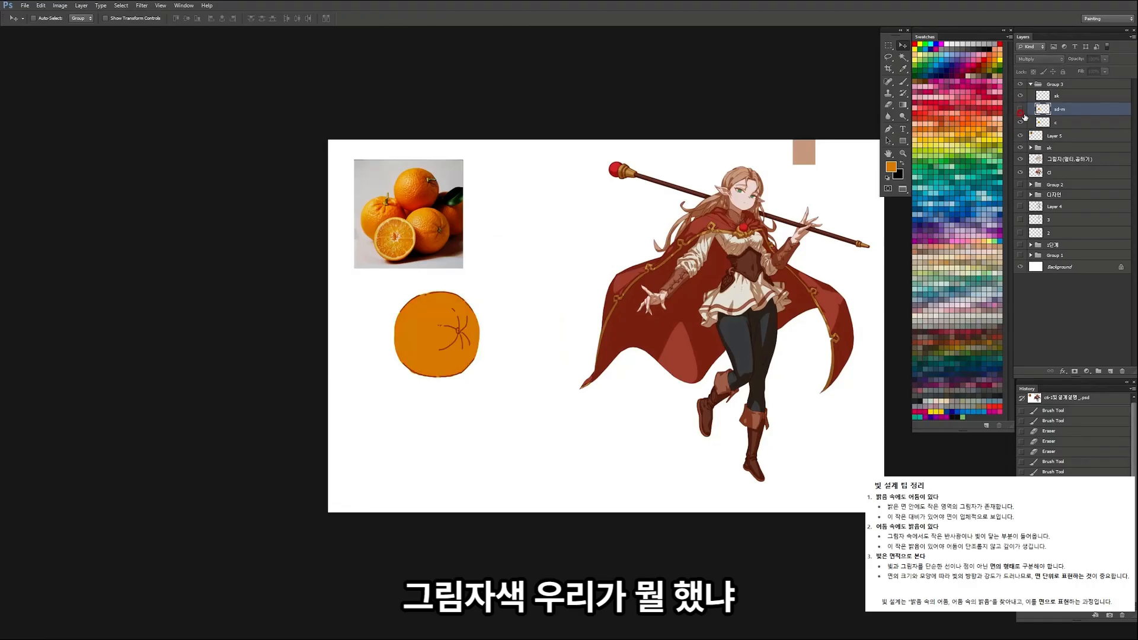
{"action": "left_click", "coordinate": [1020, 110]}
{"action": "left_click_drag", "start_coordinate": [453, 314], "coordinate": [544, 311]}
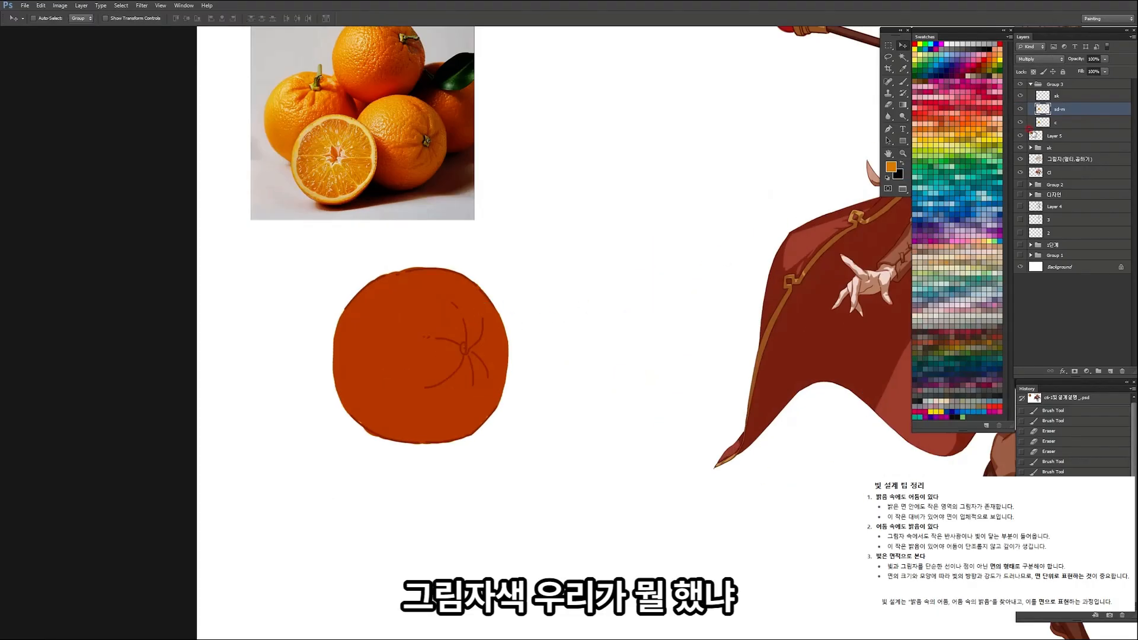
{"action": "left_click", "coordinate": [1059, 120]}
{"action": "left_click", "coordinate": [1061, 111]}
{"action": "left_click", "coordinate": [1060, 97]}
{"action": "left_click", "coordinate": [1061, 109]}
Step: Lasso the upper-left area of the orange and delete the shadow there to leave a lit plane
{"action": "left_click_drag", "start_coordinate": [505, 265], "coordinate": [482, 271]}
{"action": "left_click_drag", "start_coordinate": [422, 297], "coordinate": [422, 299]}
{"action": "left_click_drag", "start_coordinate": [389, 351], "coordinate": [451, 398]}
{"action": "mouse_move", "coordinate": [507, 332]}
{"action": "left_mouse_down"}
{"action": "mouse_move", "coordinate": [386, 317]}
{"action": "mouse_move", "coordinate": [446, 264]}
{"action": "mouse_move", "coordinate": [523, 315]}
{"action": "mouse_move", "coordinate": [409, 324]}
{"action": "mouse_move", "coordinate": [433, 267]}
{"action": "mouse_move", "coordinate": [507, 331]}
{"action": "mouse_move", "coordinate": [443, 368]}
{"action": "mouse_move", "coordinate": [511, 342]}
{"action": "left_mouse_up"}
{"action": "key", "text": "ctrl+z"}
{"action": "key", "text": "Delete"}
{"action": "key", "text": "ctrl+d"}
{"action": "mouse_move", "coordinate": [428, 368]}
{"action": "left_mouse_down"}
{"action": "mouse_move", "coordinate": [513, 388]}
{"action": "mouse_move", "coordinate": [539, 289]}
{"action": "mouse_move", "coordinate": [524, 276]}
{"action": "mouse_move", "coordinate": [472, 318]}
{"action": "mouse_move", "coordinate": [490, 323]}
{"action": "mouse_move", "coordinate": [516, 287]}
{"action": "left_mouse_up"}
{"action": "key", "text": "ctrl+d"}
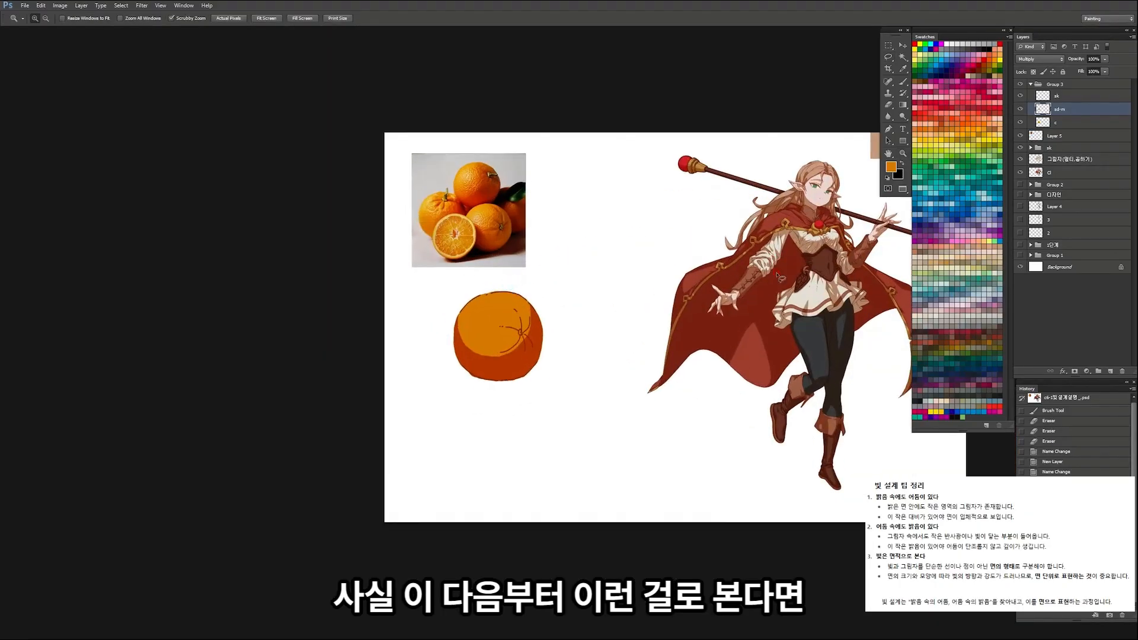
Step: Examine the fold shadows on the character's clothing and the surface creases of the orange in the photo
{"action": "left_click_drag", "start_coordinate": [818, 240], "coordinate": [845, 237]}
{"action": "left_click_drag", "start_coordinate": [667, 298], "coordinate": [597, 325]}
{"action": "left_click_drag", "start_coordinate": [700, 286], "coordinate": [670, 284]}
{"action": "left_click_drag", "start_coordinate": [762, 196], "coordinate": [596, 138]}
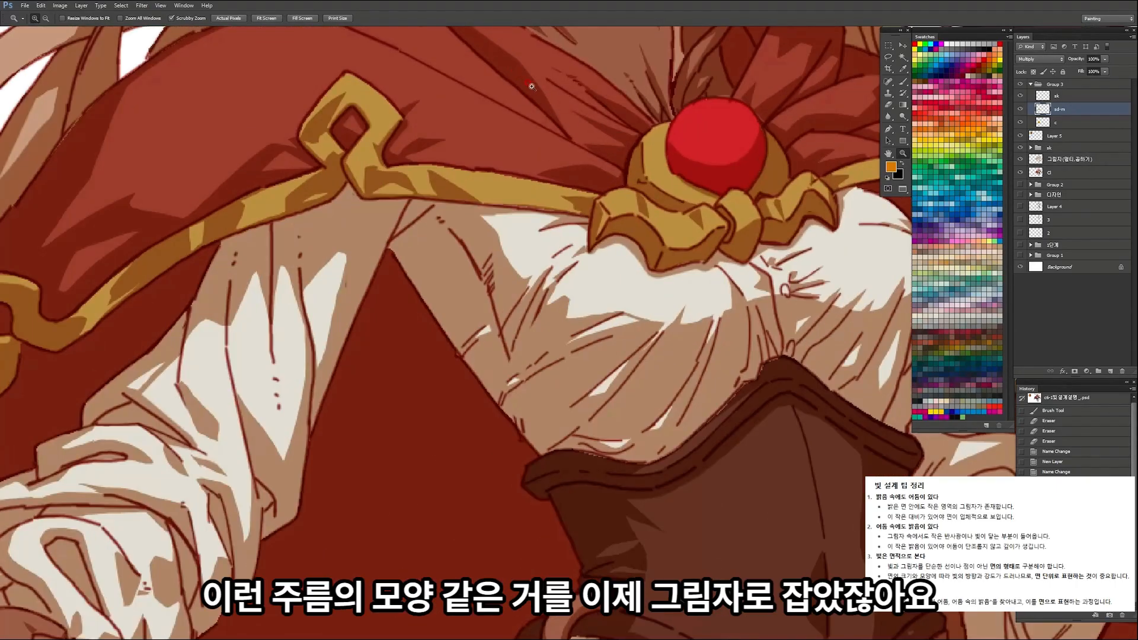
{"action": "left_click_drag", "start_coordinate": [526, 138], "coordinate": [435, 176]}
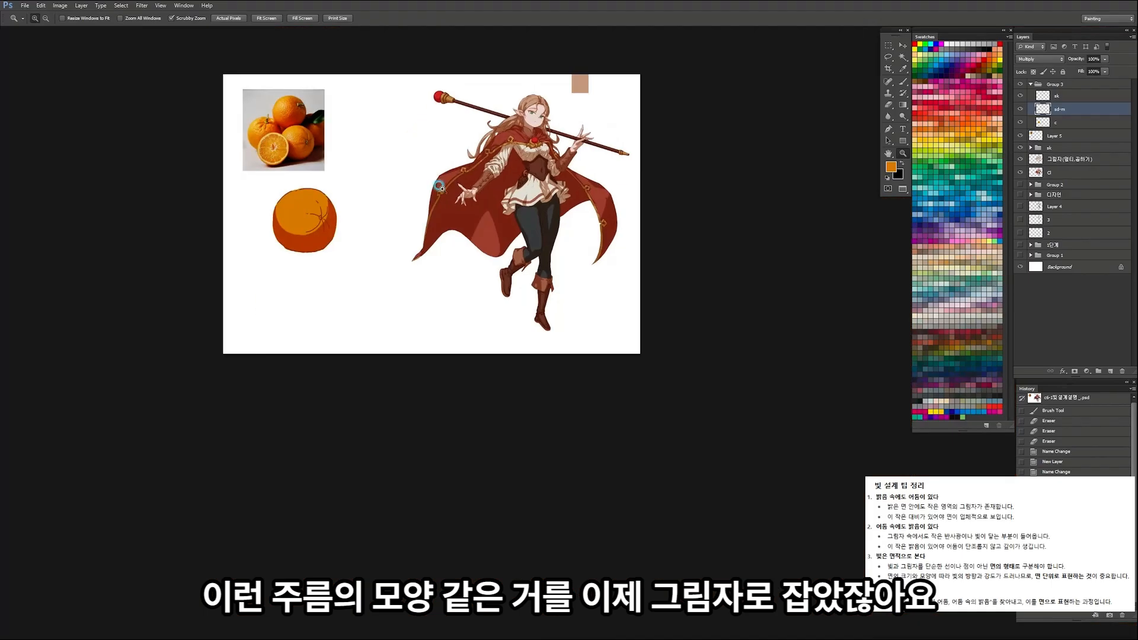
{"action": "left_click_drag", "start_coordinate": [264, 199], "coordinate": [378, 234]}
{"action": "left_click_drag", "start_coordinate": [496, 199], "coordinate": [402, 217]}
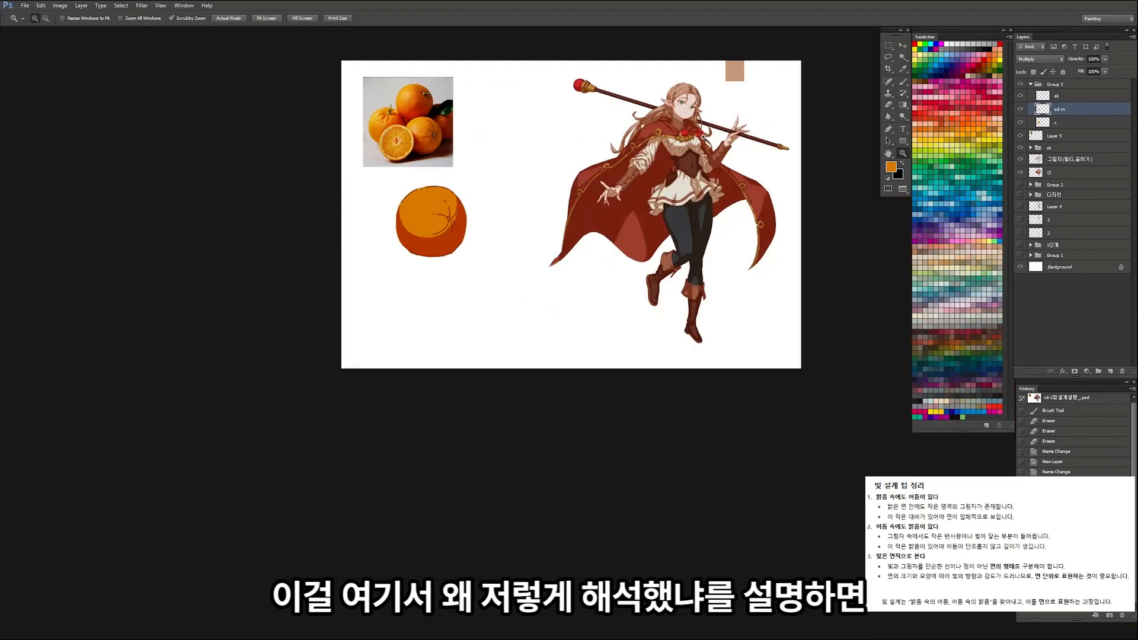
{"action": "left_click_drag", "start_coordinate": [439, 133], "coordinate": [448, 177]}
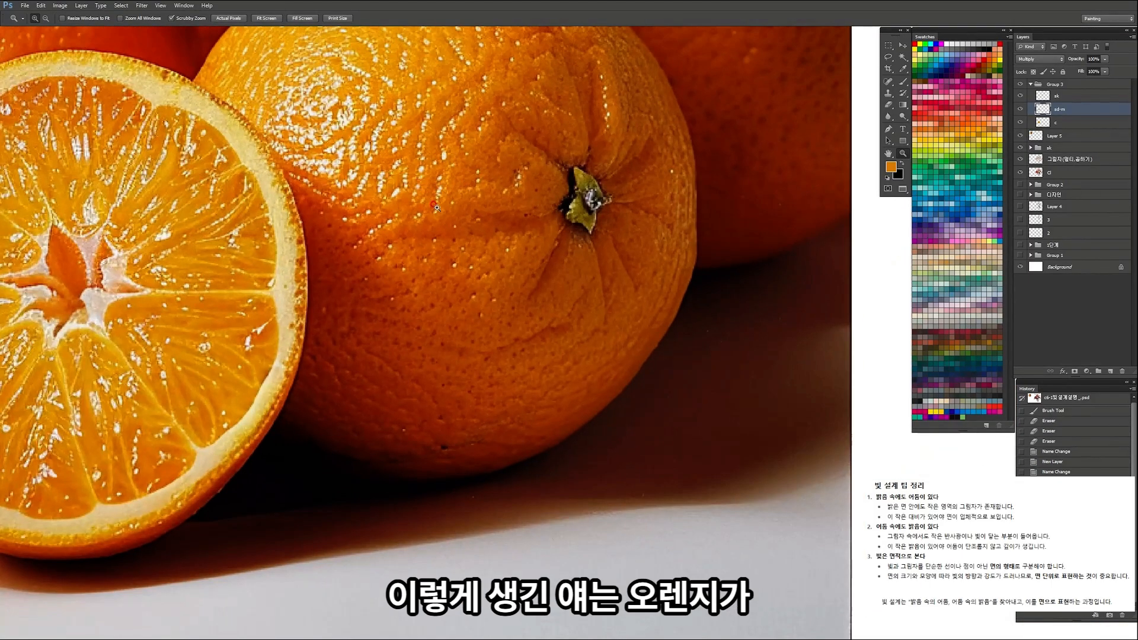
Step: Mark the bumpy creases beside the stem on the photo's front orange with thin red brush strokes
{"action": "key", "text": "b"}
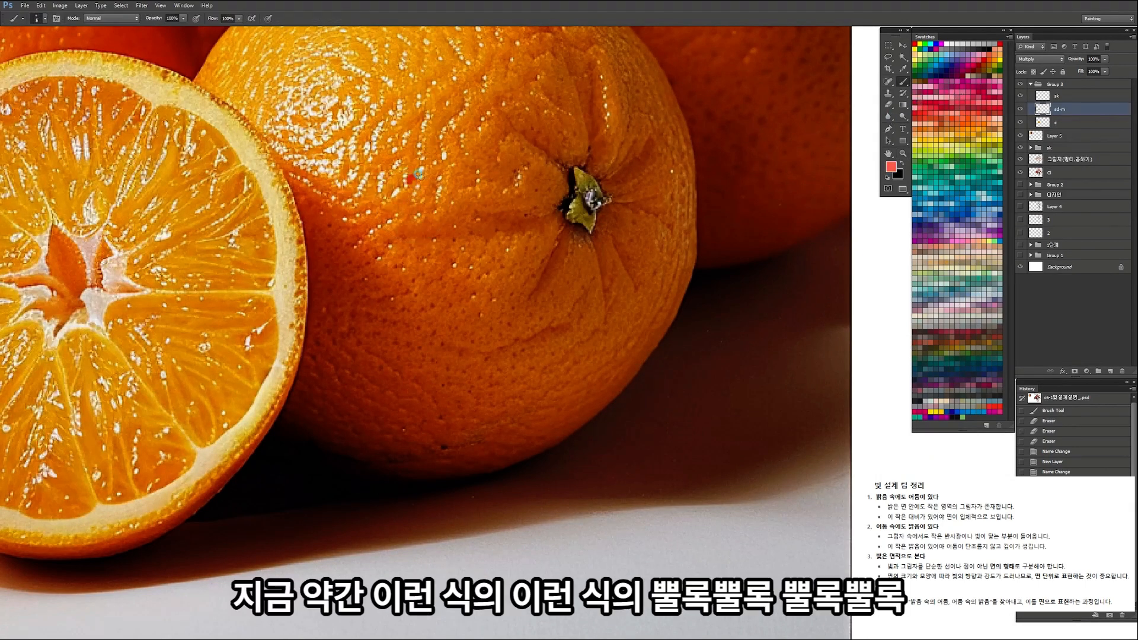
{"action": "key", "text": "ctrl+z"}
{"action": "key", "text": "ctrl+z"}
{"action": "mouse_move", "coordinate": [490, 176]}
{"action": "left_mouse_down"}
{"action": "mouse_move", "coordinate": [533, 216]}
{"action": "mouse_move", "coordinate": [483, 207]}
{"action": "mouse_move", "coordinate": [523, 192]}
{"action": "mouse_move", "coordinate": [474, 198]}
{"action": "left_mouse_up"}
{"action": "key", "text": "ctrl+z"}
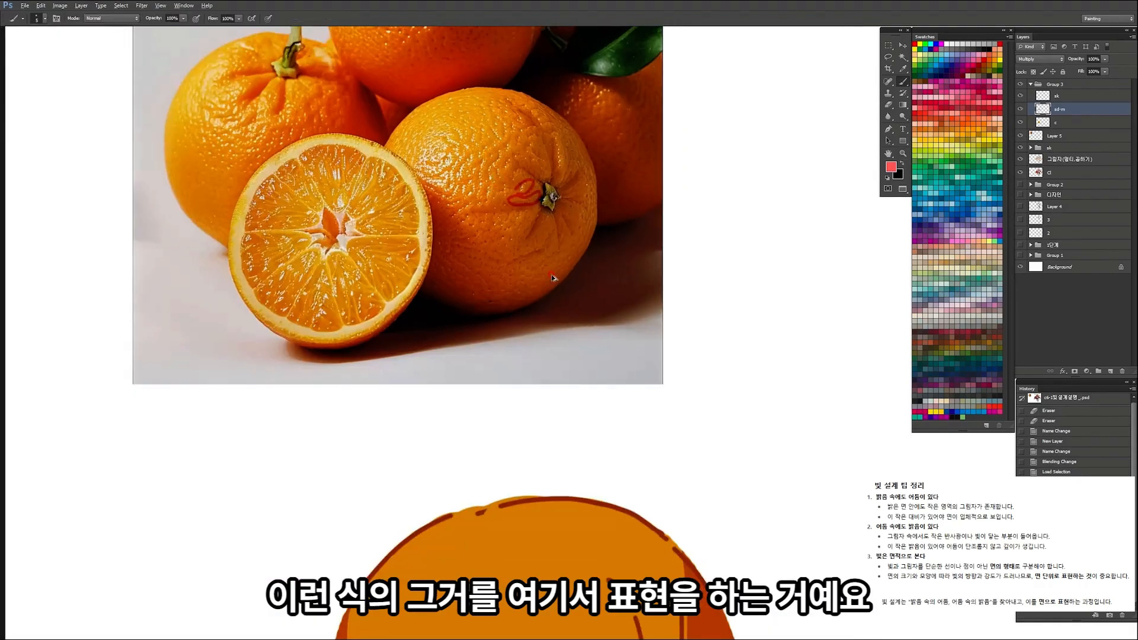
Step: Sample the orange's flat colour and fill a teardrop-shaped lasso selection beside the drawn orange with it on the shadow layer
{"action": "left_click_drag", "start_coordinate": [561, 289], "coordinate": [495, 315]}
{"action": "mouse_move", "coordinate": [544, 339]}
{"action": "left_mouse_down"}
{"action": "mouse_move", "coordinate": [598, 347]}
{"action": "mouse_move", "coordinate": [646, 325]}
{"action": "mouse_move", "coordinate": [647, 278]}
{"action": "left_mouse_up"}
{"action": "key", "text": "i"}
{"action": "left_click", "coordinate": [646, 324]}
{"action": "key", "text": "l"}
{"action": "key", "text": "ctrl+z"}
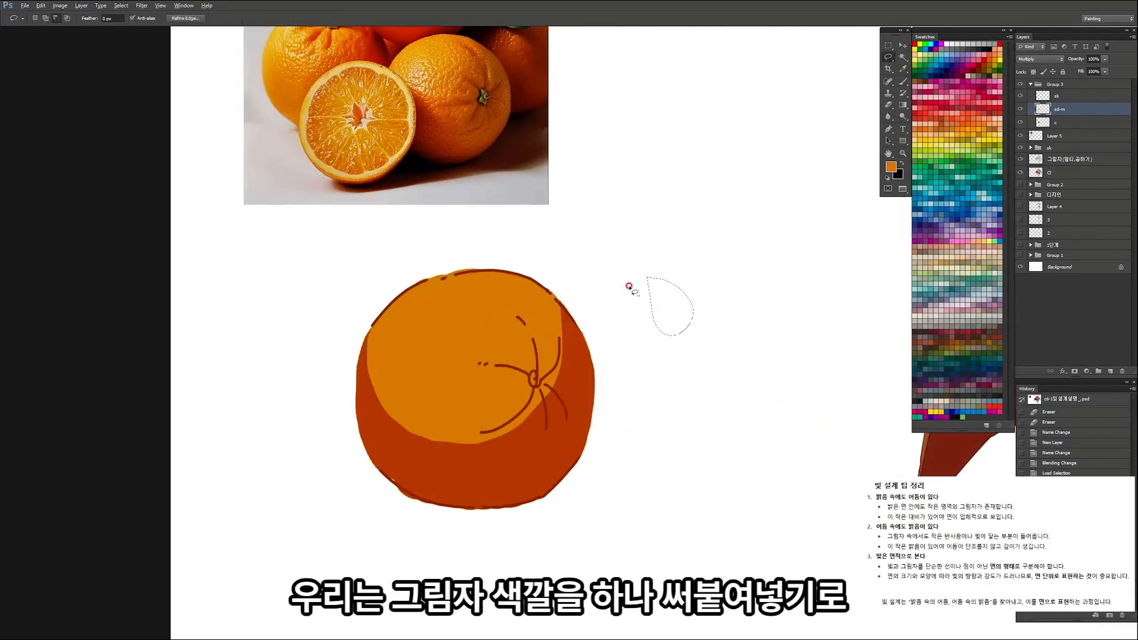
{"action": "key", "text": "alt+BackSpace"}
{"action": "key", "text": "ctrl+d"}
Step: Compare the light and shadow areas of the photo's front orange with those of the drawn orange
{"action": "left_click_drag", "start_coordinate": [475, 340], "coordinate": [424, 342]}
{"action": "left_click_drag", "start_coordinate": [531, 342], "coordinate": [597, 340]}
{"action": "key", "text": "i"}
{"action": "key", "text": "z"}
{"action": "left_click_drag", "start_coordinate": [376, 377], "coordinate": [354, 381]}
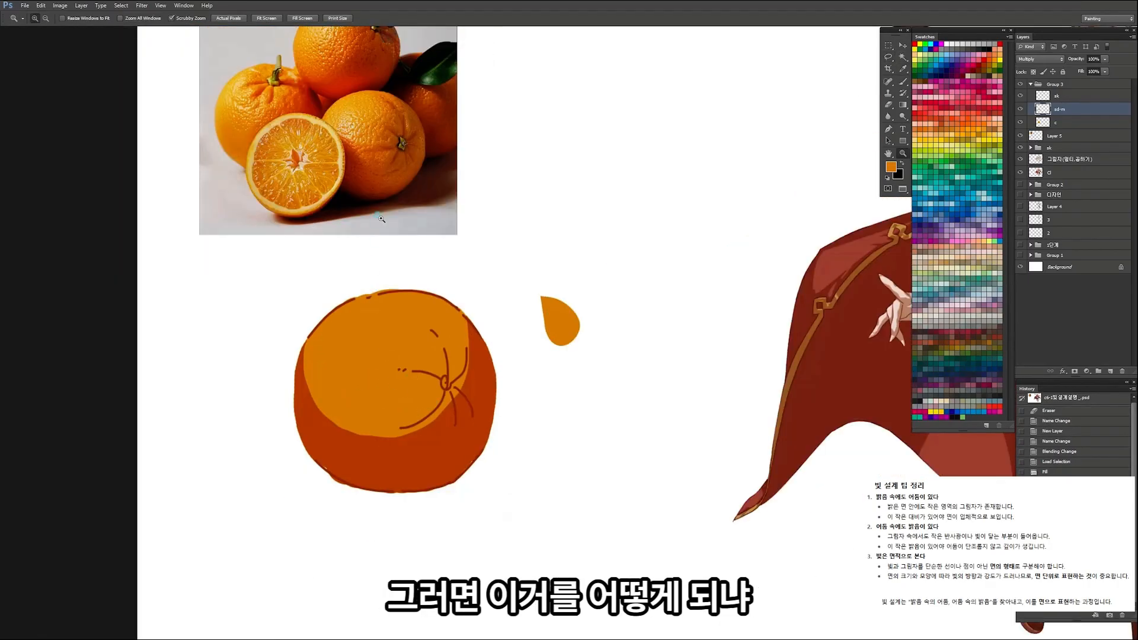
{"action": "left_click_drag", "start_coordinate": [378, 215], "coordinate": [403, 222]}
{"action": "left_click_drag", "start_coordinate": [472, 500], "coordinate": [467, 300]}
{"action": "left_click_drag", "start_coordinate": [479, 350], "coordinate": [504, 379]}
{"action": "mouse_move", "coordinate": [514, 320]}
{"action": "left_mouse_down"}
{"action": "mouse_move", "coordinate": [486, 293]}
{"action": "mouse_move", "coordinate": [532, 303]}
{"action": "left_mouse_up"}
{"action": "key", "text": "b"}
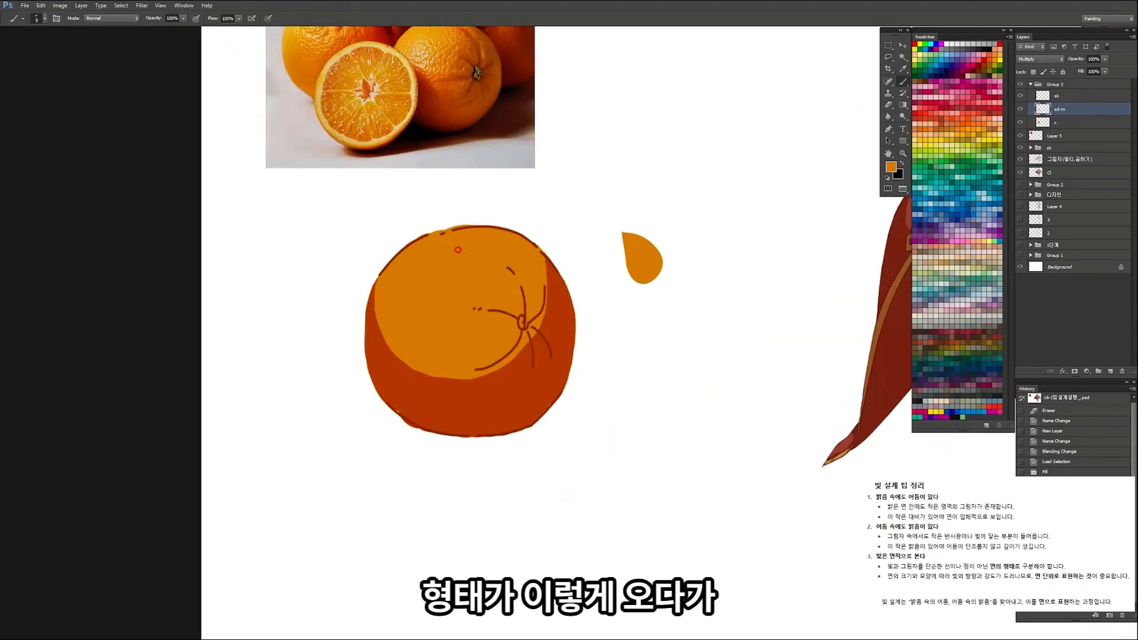
{"action": "key", "text": "ctrl+d"}
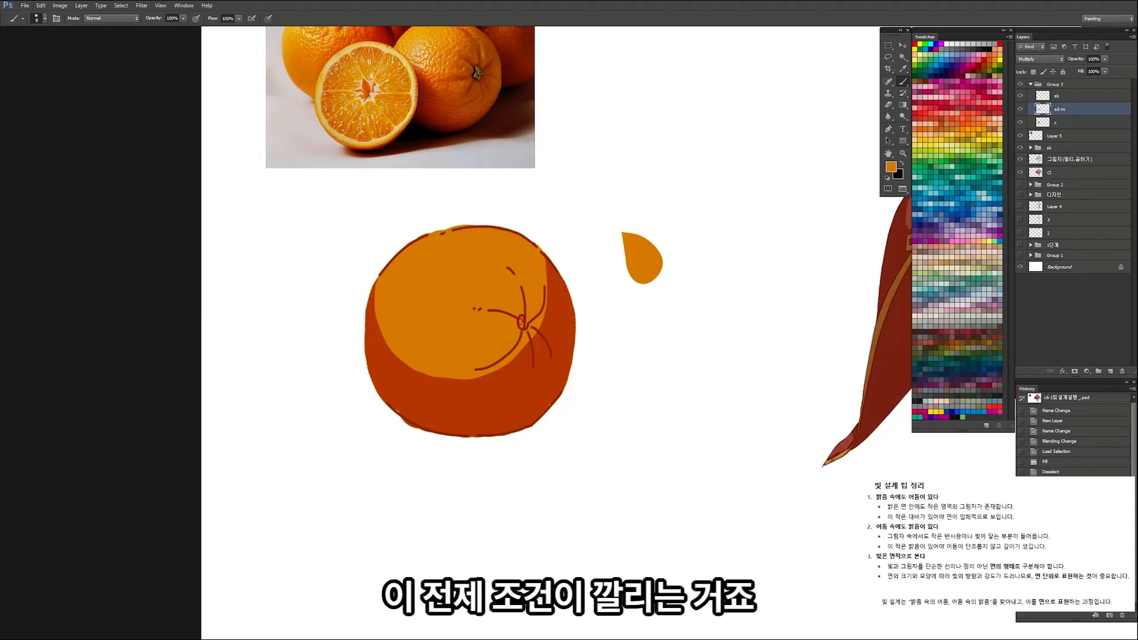
Step: Paint a round shadow patch around the drawn orange's stem with a larger brush, using the photo as reference
{"action": "key", "text": "]"}
{"action": "mouse_move", "coordinate": [524, 324]}
{"action": "left_mouse_down"}
{"action": "mouse_move", "coordinate": [478, 335]}
{"action": "mouse_move", "coordinate": [551, 286]}
{"action": "left_mouse_up"}
{"action": "key", "text": "ctrl+space"}
{"action": "left_click_drag", "start_coordinate": [503, 109], "coordinate": [553, 104]}
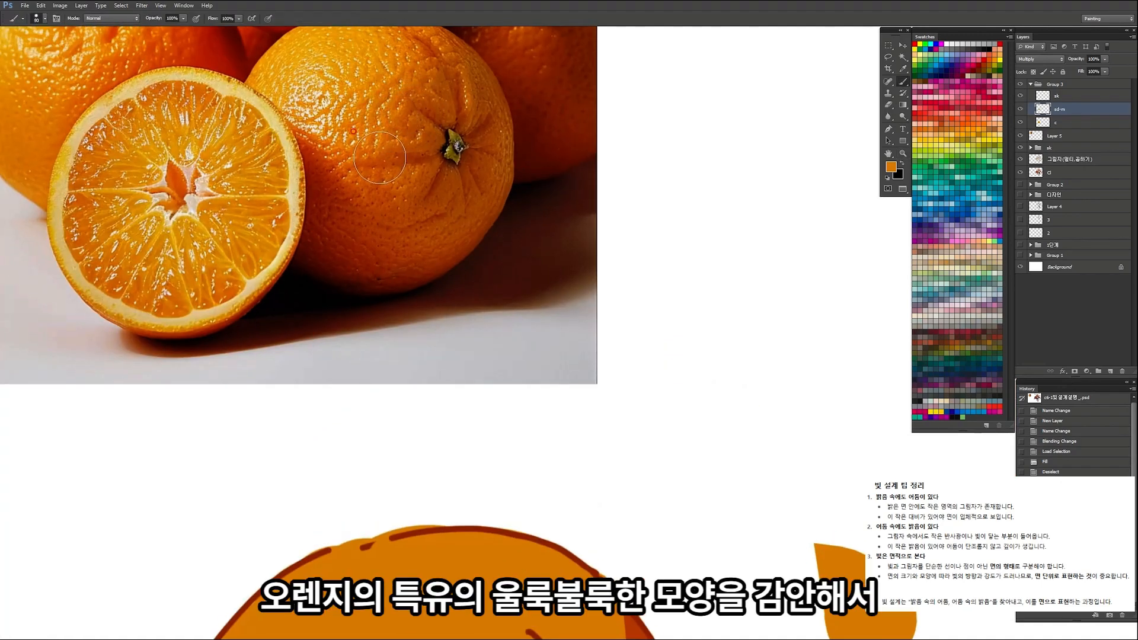
{"action": "key", "text": "ctrl+space"}
{"action": "left_click_drag", "start_coordinate": [431, 140], "coordinate": [391, 155]}
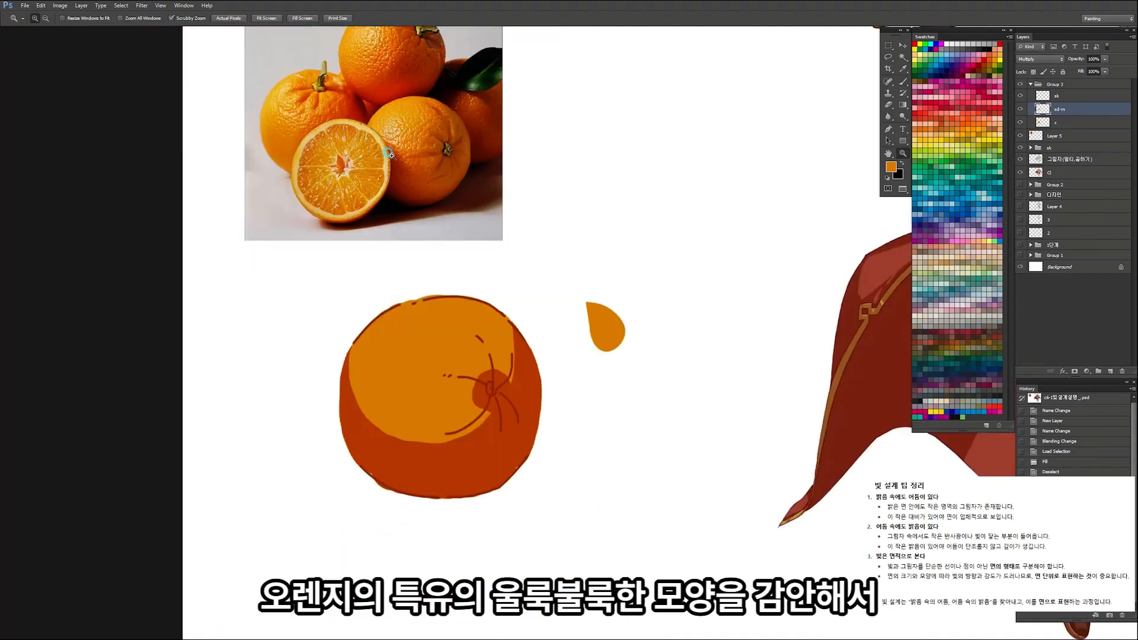
Step: Lasso small pointed shapes between the creases above the stem and fill them with the shadow colour
{"action": "left_click_drag", "start_coordinate": [525, 375], "coordinate": [588, 372]}
{"action": "key", "text": "l"}
{"action": "left_click_drag", "start_coordinate": [461, 362], "coordinate": [487, 340]}
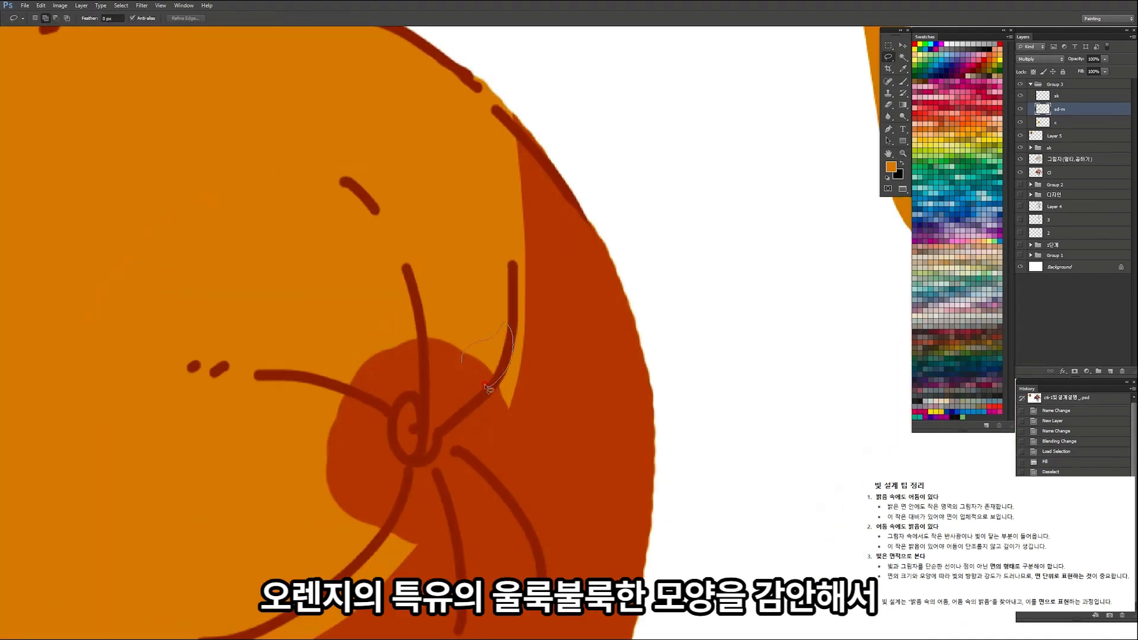
{"action": "left_click_drag", "start_coordinate": [490, 390], "coordinate": [490, 387]}
{"action": "left_click_drag", "start_coordinate": [512, 284], "coordinate": [503, 272]}
{"action": "left_click_drag", "start_coordinate": [428, 344], "coordinate": [422, 341]}
{"action": "left_click_drag", "start_coordinate": [419, 302], "coordinate": [421, 302]}
{"action": "left_click_drag", "start_coordinate": [486, 236], "coordinate": [511, 257]}
{"action": "left_click_drag", "start_coordinate": [502, 177], "coordinate": [501, 181]}
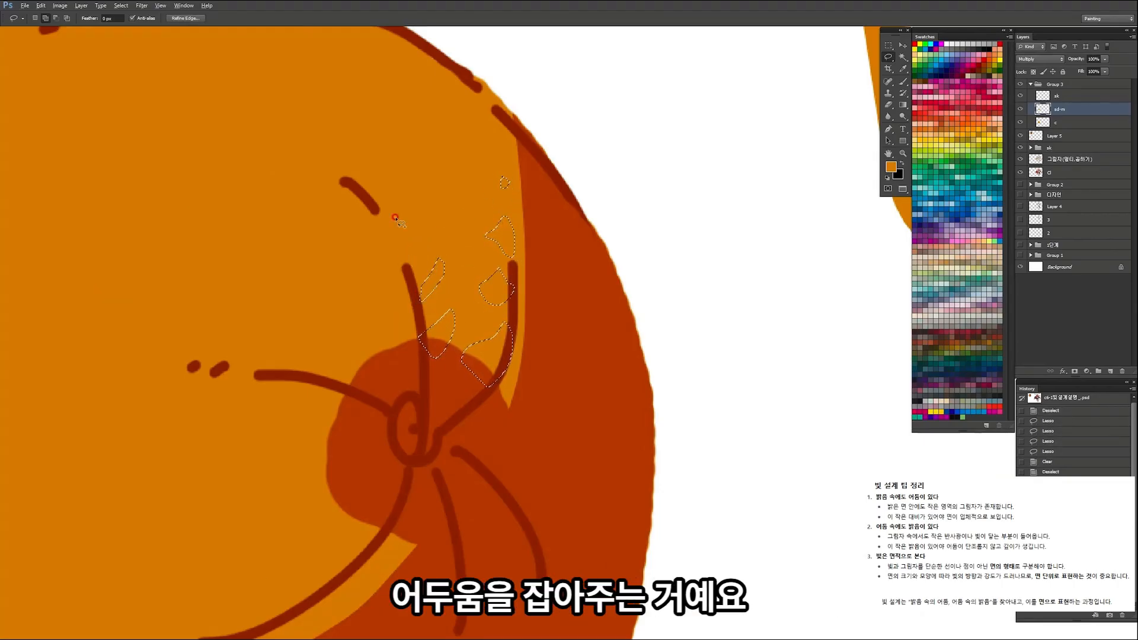
{"action": "key", "text": "alt+Delete"}
{"action": "mouse_move", "coordinate": [458, 243]}
{"action": "left_mouse_down"}
{"action": "mouse_move", "coordinate": [368, 294]}
{"action": "mouse_move", "coordinate": [423, 248]}
{"action": "mouse_move", "coordinate": [487, 268]}
{"action": "left_mouse_up"}
{"action": "key", "text": "ctrl+d"}
Step: Lasso small flecks along the crease running left from the stem and fill them with the shadow colour
{"action": "mouse_move", "coordinate": [402, 234]}
{"action": "left_mouse_down"}
{"action": "mouse_move", "coordinate": [444, 246]}
{"action": "mouse_move", "coordinate": [394, 233]}
{"action": "left_mouse_up"}
{"action": "left_click_drag", "start_coordinate": [440, 209], "coordinate": [467, 218]}
{"action": "mouse_move", "coordinate": [438, 181]}
{"action": "left_mouse_down"}
{"action": "mouse_move", "coordinate": [411, 180]}
{"action": "mouse_move", "coordinate": [437, 183]}
{"action": "left_mouse_up"}
{"action": "left_click_drag", "start_coordinate": [472, 158], "coordinate": [472, 172]}
{"action": "mouse_move", "coordinate": [388, 203]}
{"action": "left_mouse_down"}
{"action": "mouse_move", "coordinate": [364, 208]}
{"action": "mouse_move", "coordinate": [395, 206]}
{"action": "mouse_move", "coordinate": [347, 230]}
{"action": "mouse_move", "coordinate": [241, 221]}
{"action": "left_mouse_up"}
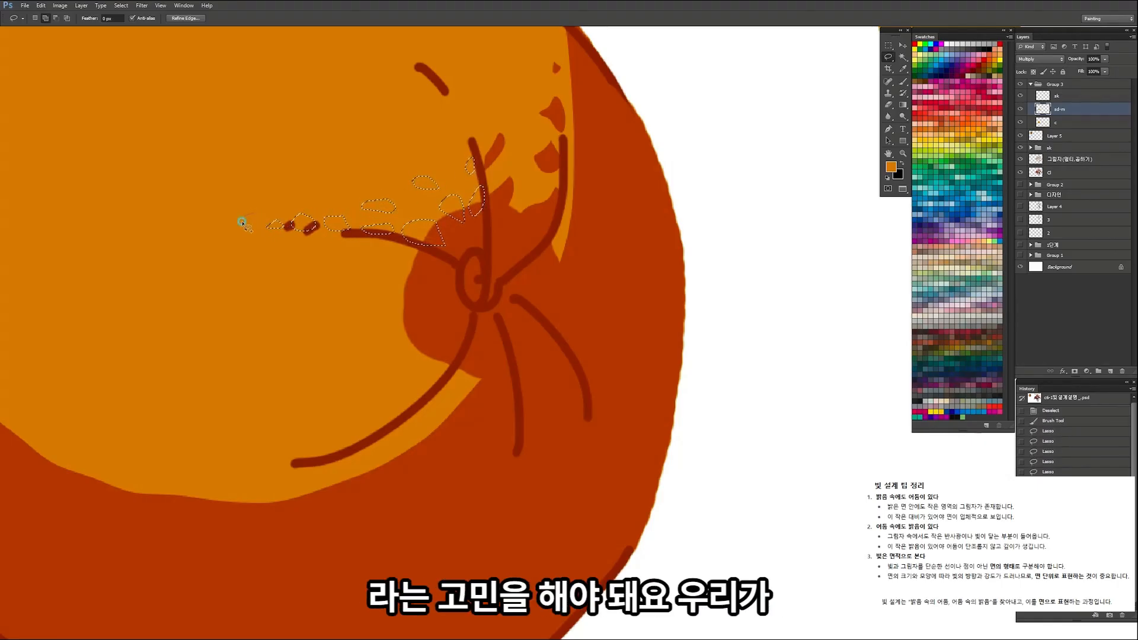
{"action": "key", "text": "alt+Delete"}
{"action": "left_click_drag", "start_coordinate": [412, 174], "coordinate": [320, 205]}
{"action": "key", "text": "ctrl+d"}
Step: Fill small lassoed shadow flecks along the long crease curving down and left from the stem
{"action": "mouse_move", "coordinate": [412, 178]}
{"action": "left_mouse_down"}
{"action": "mouse_move", "coordinate": [447, 208]}
{"action": "mouse_move", "coordinate": [494, 219]}
{"action": "mouse_move", "coordinate": [461, 247]}
{"action": "left_mouse_up"}
{"action": "left_click_drag", "start_coordinate": [394, 294], "coordinate": [387, 297]}
{"action": "left_click_drag", "start_coordinate": [441, 227], "coordinate": [439, 236]}
{"action": "mouse_move", "coordinate": [390, 267]}
{"action": "left_mouse_down"}
{"action": "mouse_move", "coordinate": [341, 303]}
{"action": "mouse_move", "coordinate": [355, 284]}
{"action": "left_mouse_up"}
{"action": "key", "text": "alt+BackSpace"}
{"action": "key", "text": "ctrl+d"}
{"action": "mouse_move", "coordinate": [409, 226]}
{"action": "left_mouse_down"}
{"action": "mouse_move", "coordinate": [337, 267]}
{"action": "mouse_move", "coordinate": [421, 231]}
{"action": "mouse_move", "coordinate": [401, 239]}
{"action": "mouse_move", "coordinate": [409, 407]}
{"action": "mouse_move", "coordinate": [442, 408]}
{"action": "left_mouse_up"}
Step: Fill a jagged lassoed shadow area between the stem and the lower-left crease
{"action": "key", "text": "b"}
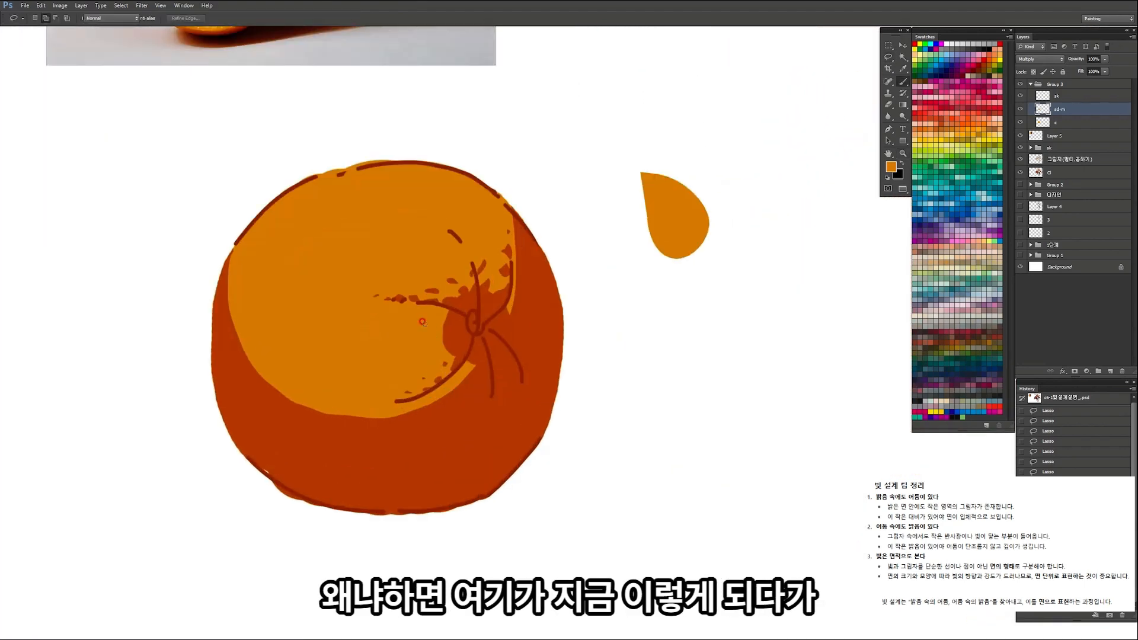
{"action": "mouse_move", "coordinate": [422, 335]}
{"action": "left_mouse_down"}
{"action": "mouse_move", "coordinate": [424, 376]}
{"action": "mouse_move", "coordinate": [414, 372]}
{"action": "mouse_move", "coordinate": [431, 374]}
{"action": "mouse_move", "coordinate": [432, 347]}
{"action": "mouse_move", "coordinate": [375, 396]}
{"action": "mouse_move", "coordinate": [417, 397]}
{"action": "mouse_move", "coordinate": [464, 343]}
{"action": "left_mouse_up"}
{"action": "key", "text": "ctrl+z"}
{"action": "key", "text": "l"}
{"action": "key", "text": "alt+Delete"}
{"action": "key", "text": "ctrl+d"}
{"action": "key", "text": "z"}
{"action": "mouse_move", "coordinate": [431, 287]}
{"action": "left_mouse_down"}
{"action": "mouse_move", "coordinate": [366, 319]}
{"action": "mouse_move", "coordinate": [387, 312]}
{"action": "mouse_move", "coordinate": [374, 302]}
{"action": "mouse_move", "coordinate": [434, 300]}
{"action": "mouse_move", "coordinate": [392, 328]}
{"action": "mouse_move", "coordinate": [377, 313]}
{"action": "mouse_move", "coordinate": [423, 274]}
{"action": "mouse_move", "coordinate": [435, 244]}
{"action": "left_mouse_up"}
{"action": "left_click", "coordinate": [461, 309]}
Step: Lasso separate flecks beyond the jagged shadow edge left of the stem and fill them with the shadow colour
{"action": "key", "text": "l"}
{"action": "mouse_move", "coordinate": [371, 346]}
{"action": "left_mouse_down"}
{"action": "mouse_move", "coordinate": [323, 375]}
{"action": "mouse_move", "coordinate": [300, 360]}
{"action": "mouse_move", "coordinate": [333, 344]}
{"action": "left_mouse_up"}
{"action": "mouse_move", "coordinate": [311, 334]}
{"action": "left_mouse_down"}
{"action": "mouse_move", "coordinate": [394, 287]}
{"action": "mouse_move", "coordinate": [371, 287]}
{"action": "mouse_move", "coordinate": [304, 356]}
{"action": "mouse_move", "coordinate": [430, 292]}
{"action": "left_mouse_up"}
{"action": "key", "text": "alt+Delete"}
{"action": "key", "text": "ctrl+d"}
{"action": "key", "text": "ctrl+space"}
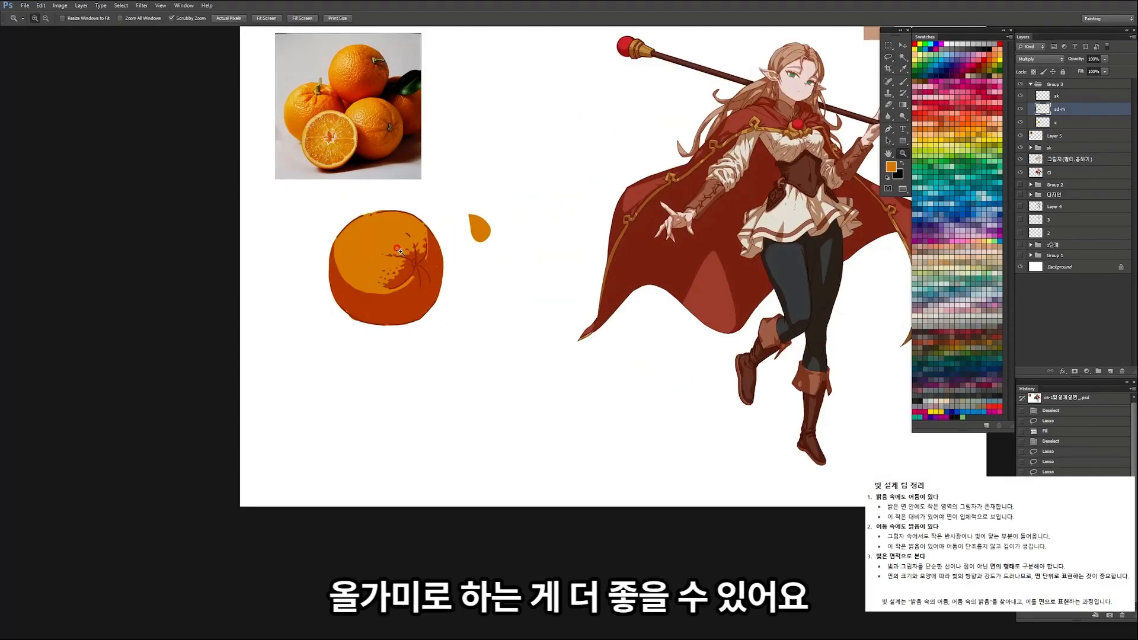
{"action": "left_click_drag", "start_coordinate": [375, 258], "coordinate": [474, 258]}
Step: Widen the outermost flecks left of the stem shadow by filling pointed lasso shapes around them
{"action": "key", "text": "b"}
{"action": "mouse_move", "coordinate": [327, 274]}
{"action": "left_mouse_down"}
{"action": "mouse_move", "coordinate": [335, 296]}
{"action": "mouse_move", "coordinate": [320, 316]}
{"action": "mouse_move", "coordinate": [360, 286]}
{"action": "mouse_move", "coordinate": [399, 284]}
{"action": "mouse_move", "coordinate": [394, 306]}
{"action": "left_mouse_up"}
{"action": "key", "text": "z"}
{"action": "key", "text": "l"}
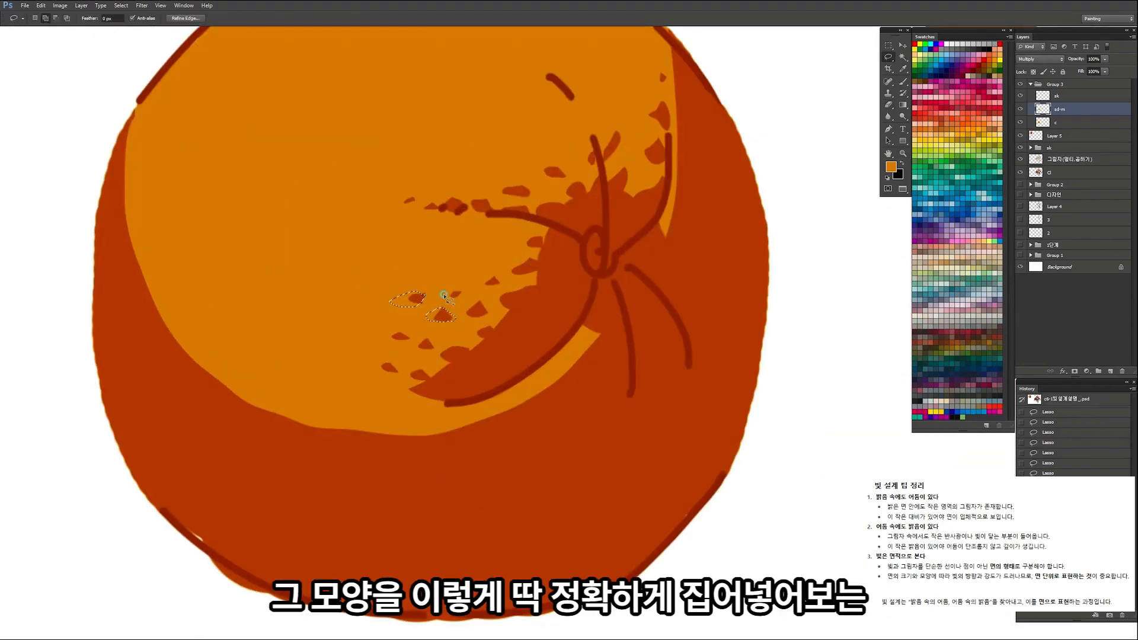
{"action": "mouse_move", "coordinate": [457, 294]}
{"action": "left_mouse_down"}
{"action": "mouse_move", "coordinate": [448, 297]}
{"action": "mouse_move", "coordinate": [498, 274]}
{"action": "left_mouse_up"}
{"action": "key", "text": "alt+BackSpace"}
{"action": "key", "text": "ctrl+d"}
Step: Fill small lassoed shadow shapes around the outer end of the lower-left crease
{"action": "mouse_move", "coordinate": [436, 225]}
{"action": "left_mouse_down"}
{"action": "mouse_move", "coordinate": [369, 257]}
{"action": "mouse_move", "coordinate": [384, 268]}
{"action": "left_mouse_up"}
{"action": "left_click_drag", "start_coordinate": [442, 242], "coordinate": [454, 287]}
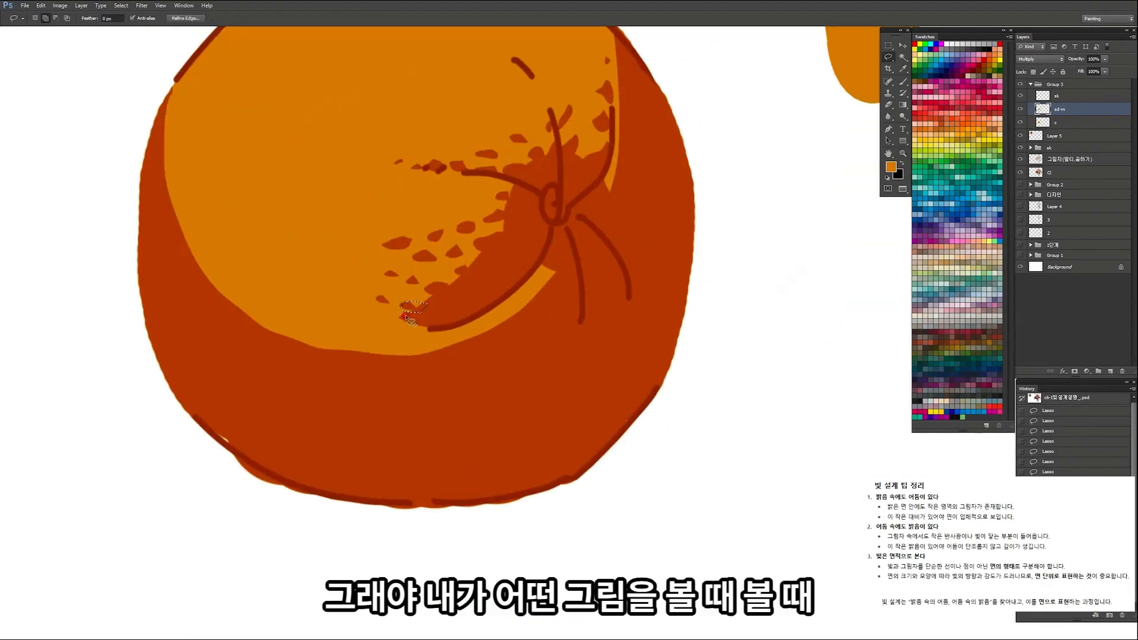
{"action": "mouse_move", "coordinate": [406, 330]}
{"action": "left_mouse_down"}
{"action": "mouse_move", "coordinate": [381, 319]}
{"action": "mouse_move", "coordinate": [380, 304]}
{"action": "left_mouse_up"}
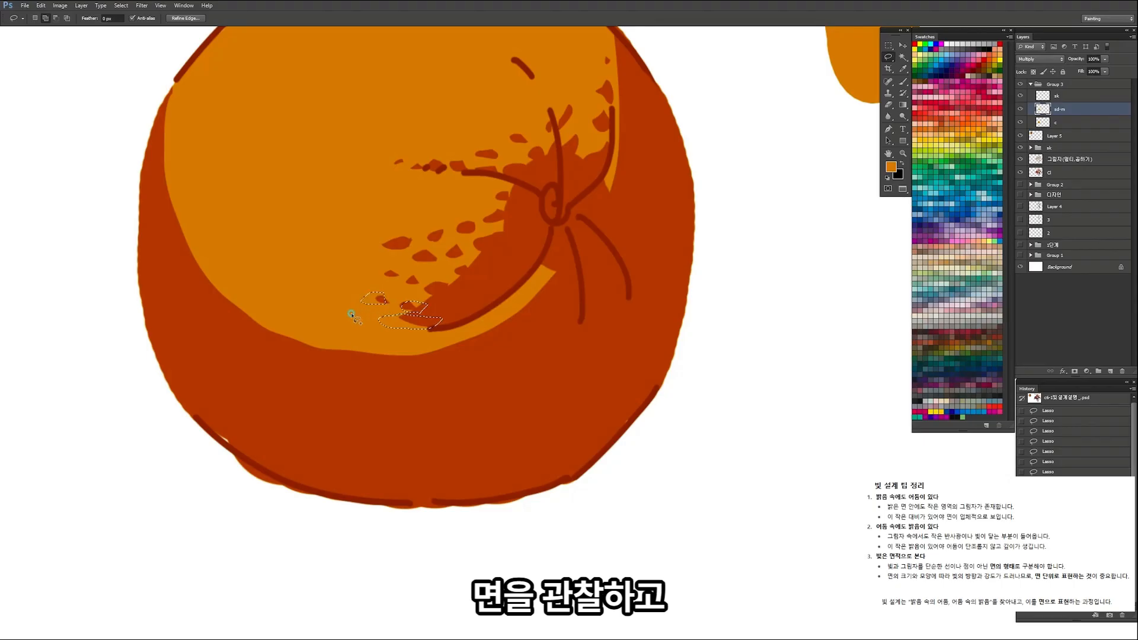
{"action": "key", "text": "alt+BackSpace"}
{"action": "key", "text": "ctrl+d"}
{"action": "left_click_drag", "start_coordinate": [437, 265], "coordinate": [363, 294]}
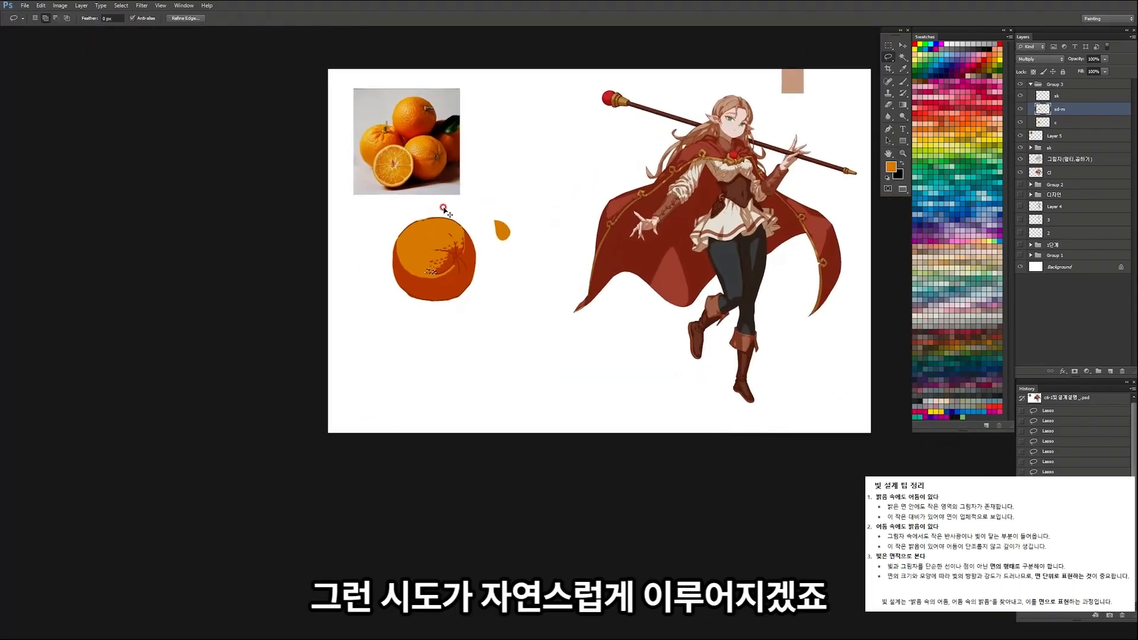
{"action": "mouse_move", "coordinate": [415, 216]}
{"action": "left_mouse_down"}
{"action": "mouse_move", "coordinate": [443, 237]}
{"action": "mouse_move", "coordinate": [409, 289]}
{"action": "mouse_move", "coordinate": [489, 309]}
{"action": "mouse_move", "coordinate": [447, 305]}
{"action": "mouse_move", "coordinate": [468, 305]}
{"action": "mouse_move", "coordinate": [414, 332]}
{"action": "mouse_move", "coordinate": [401, 316]}
{"action": "mouse_move", "coordinate": [413, 323]}
{"action": "left_mouse_up"}
Step: Examine the small shadow shapes within the lit areas of the character's cape and its gold trim
{"action": "key", "text": "b"}
{"action": "key", "text": "ctrl+z"}
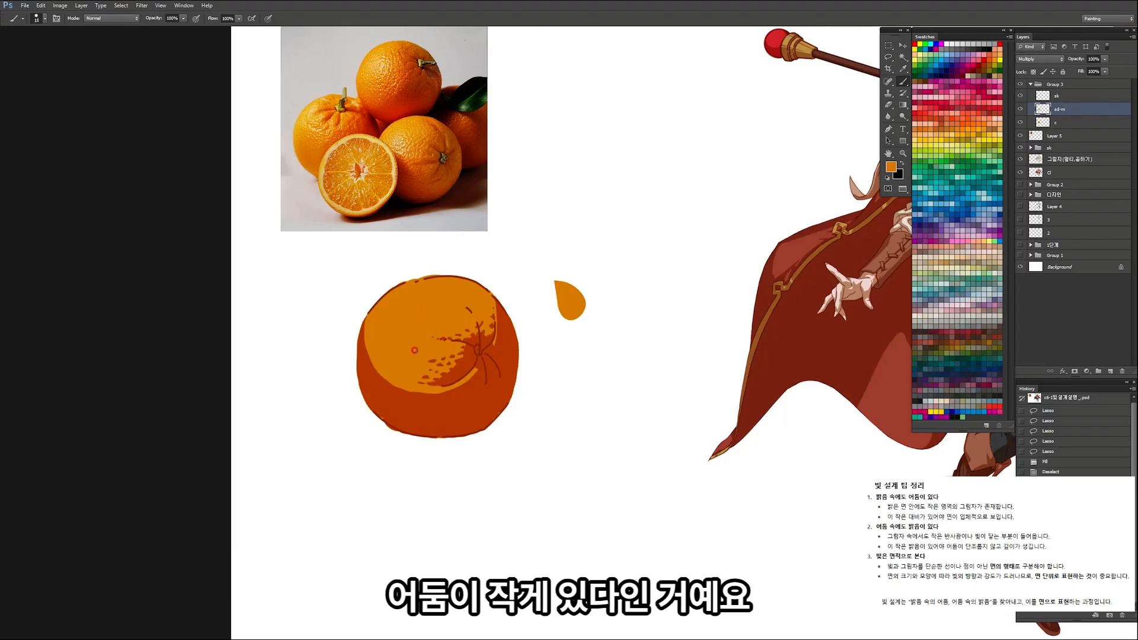
{"action": "key", "text": "z"}
{"action": "left_click_drag", "start_coordinate": [378, 351], "coordinate": [356, 316]}
{"action": "left_click_drag", "start_coordinate": [586, 269], "coordinate": [590, 260]}
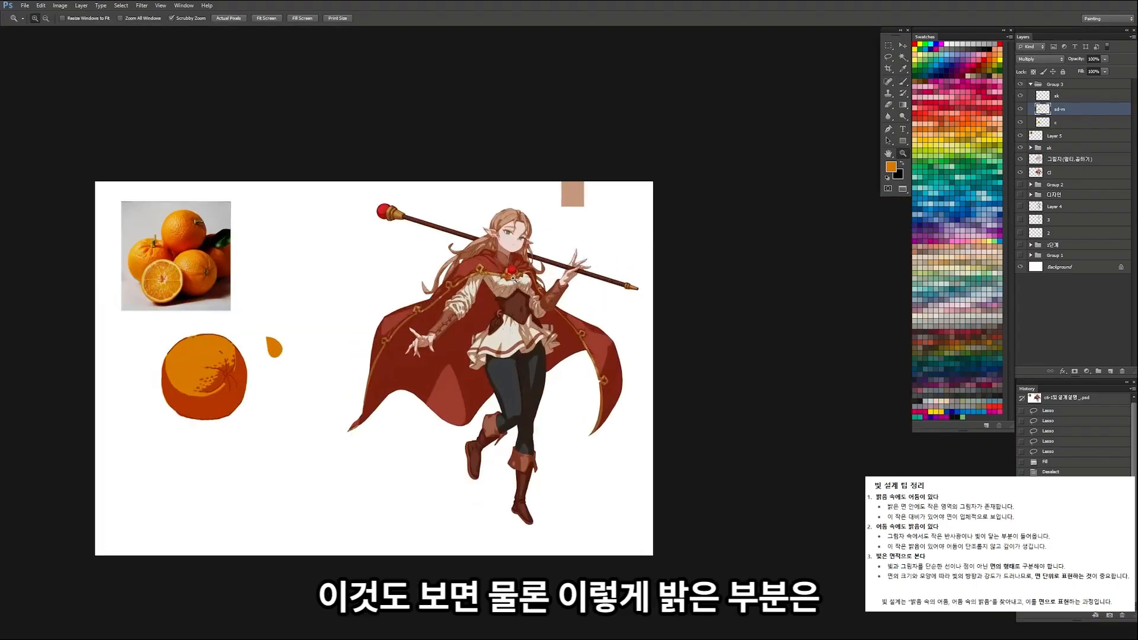
{"action": "left_click_drag", "start_coordinate": [493, 278], "coordinate": [499, 280]}
{"action": "mouse_move", "coordinate": [503, 355]}
{"action": "left_mouse_down"}
{"action": "mouse_move", "coordinate": [486, 370]}
{"action": "mouse_move", "coordinate": [443, 629]}
{"action": "mouse_move", "coordinate": [474, 333]}
{"action": "mouse_move", "coordinate": [468, 214]}
{"action": "mouse_move", "coordinate": [417, 200]}
{"action": "left_mouse_up"}
{"action": "left_click", "coordinate": [510, 359]}
{"action": "key", "text": "b"}
{"action": "key", "text": "z"}
{"action": "key", "text": "b"}
{"action": "key", "text": "z"}
{"action": "left_click", "coordinate": [455, 213]}
{"action": "key", "text": "ctrl+space"}
{"action": "left_click_drag", "start_coordinate": [529, 229], "coordinate": [538, 231]}
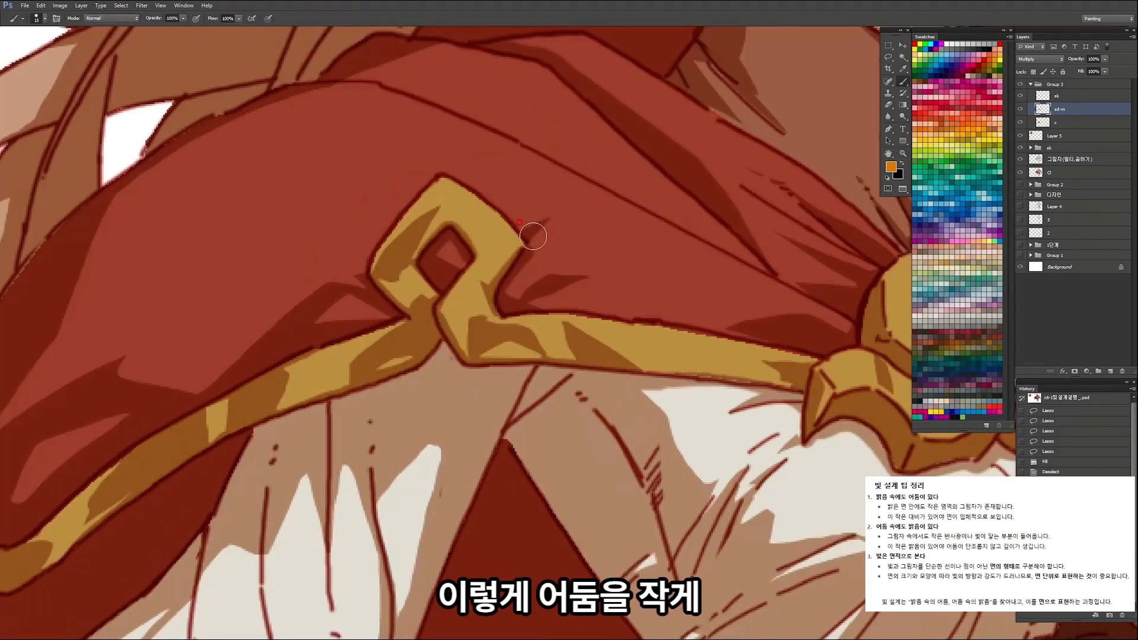
{"action": "key", "text": "z"}
{"action": "key", "text": "ctrl+0"}
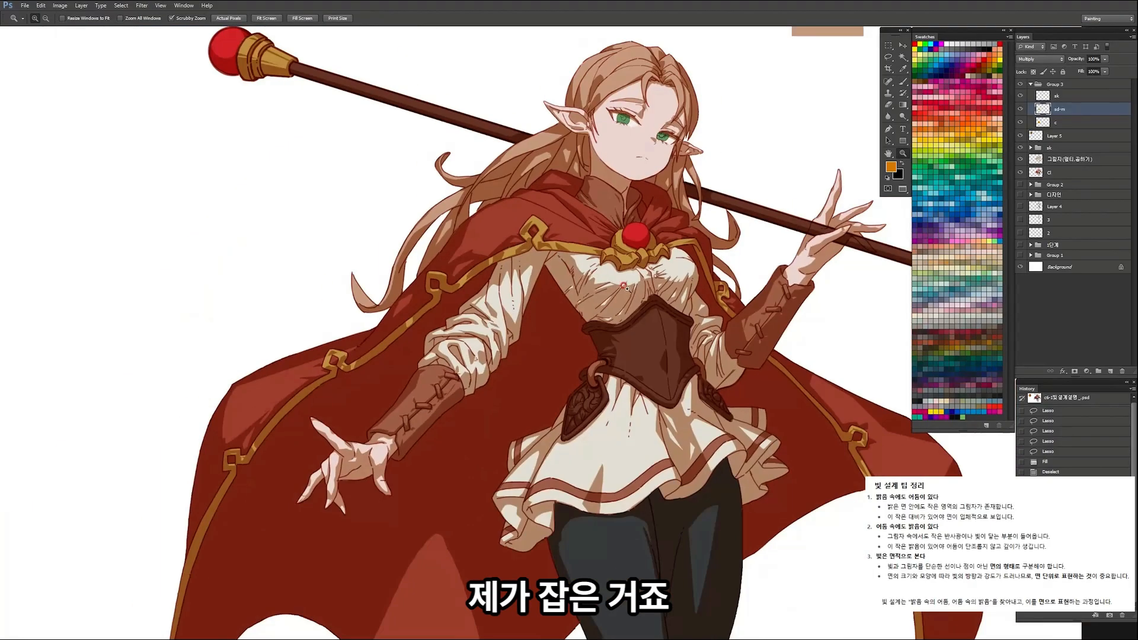
Step: Examine the fold shadows on the character's blouse and the surface bumps of the photo's front orange
{"action": "left_click", "coordinate": [659, 273]}
{"action": "left_click", "coordinate": [574, 244]}
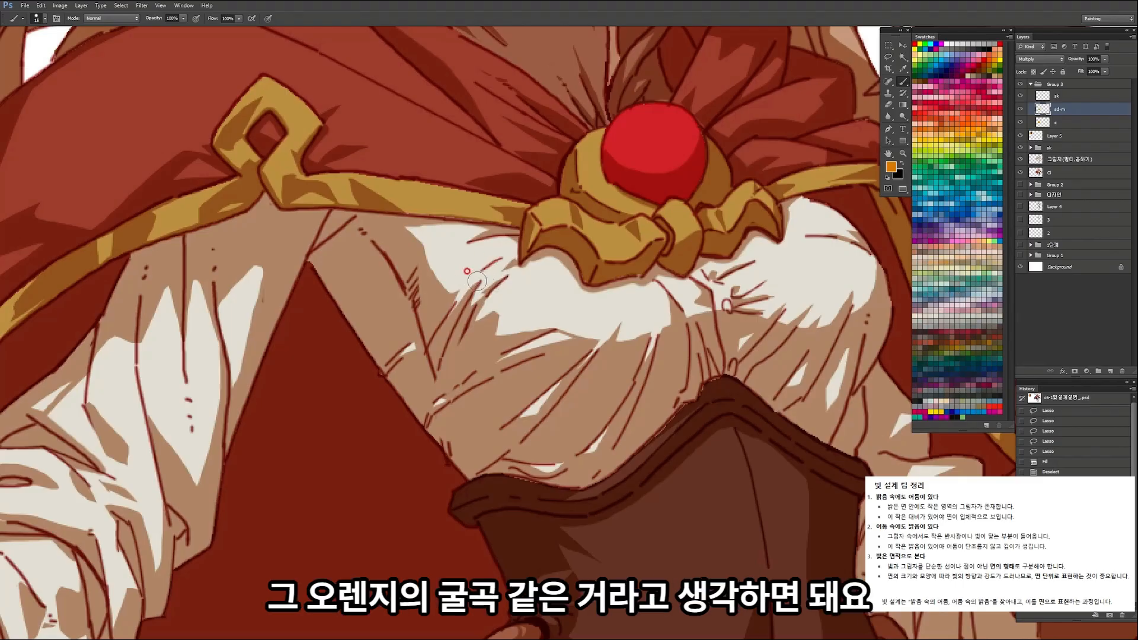
{"action": "key", "text": "z"}
{"action": "key", "text": "ctrl+0"}
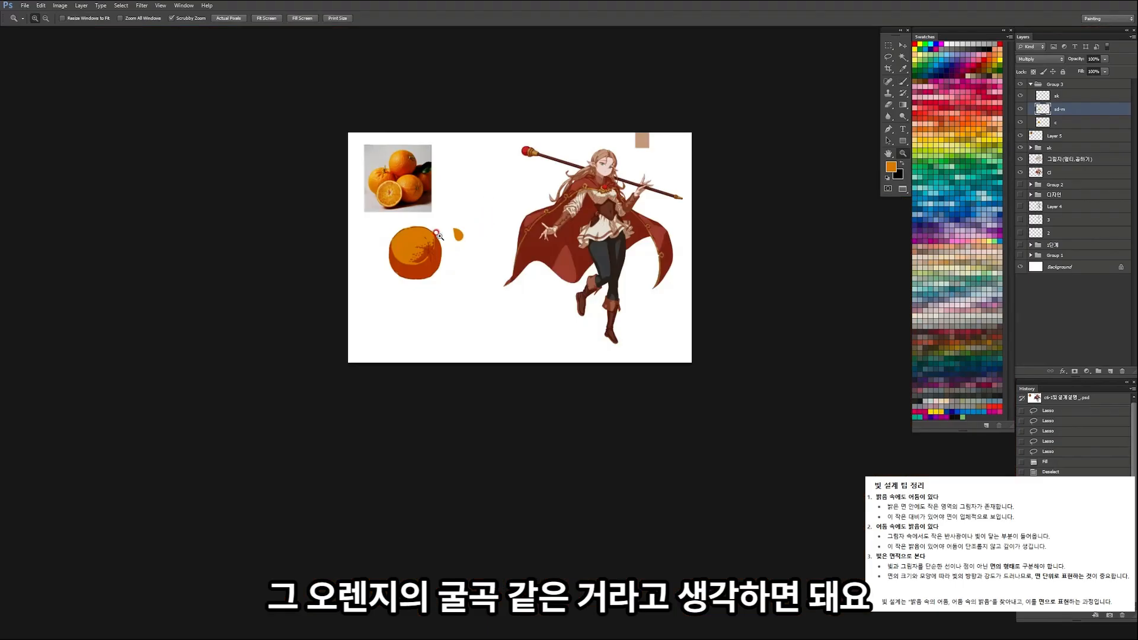
{"action": "left_click", "coordinate": [422, 280]}
{"action": "left_click_drag", "start_coordinate": [400, 72], "coordinate": [445, 135]}
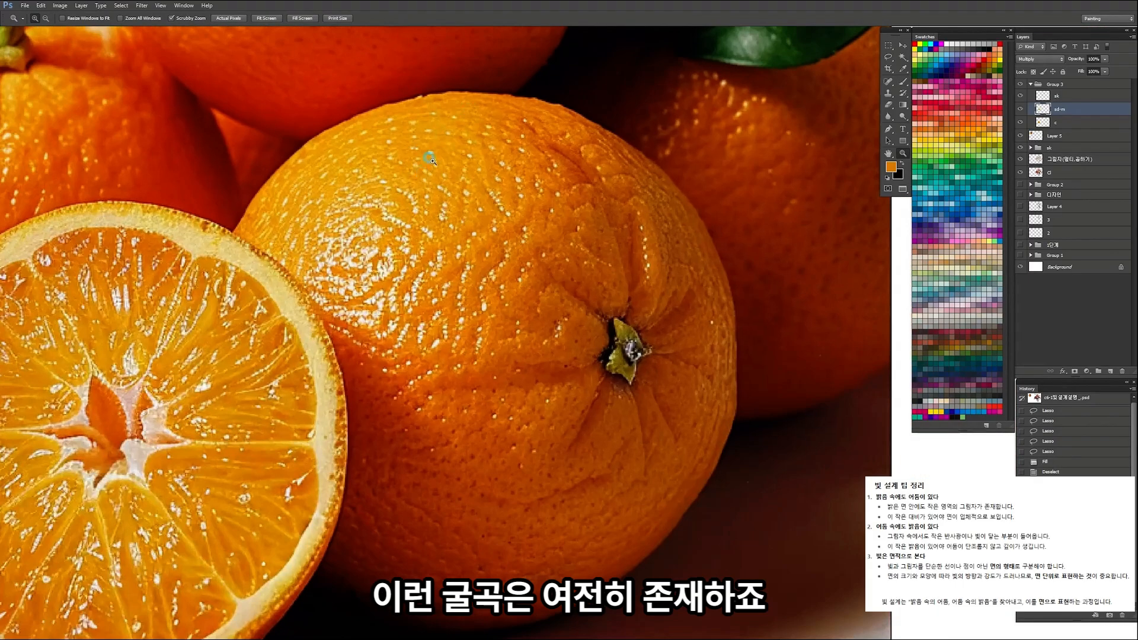
{"action": "left_click_drag", "start_coordinate": [427, 210], "coordinate": [382, 211]}
{"action": "left_click_drag", "start_coordinate": [496, 543], "coordinate": [510, 546]}
Step: Lasso tiny scattered flecks across the drawn orange's lit area to the left of the stem
{"action": "key", "text": "b"}
{"action": "left_click_drag", "start_coordinate": [515, 428], "coordinate": [582, 400]}
{"action": "key", "text": "l"}
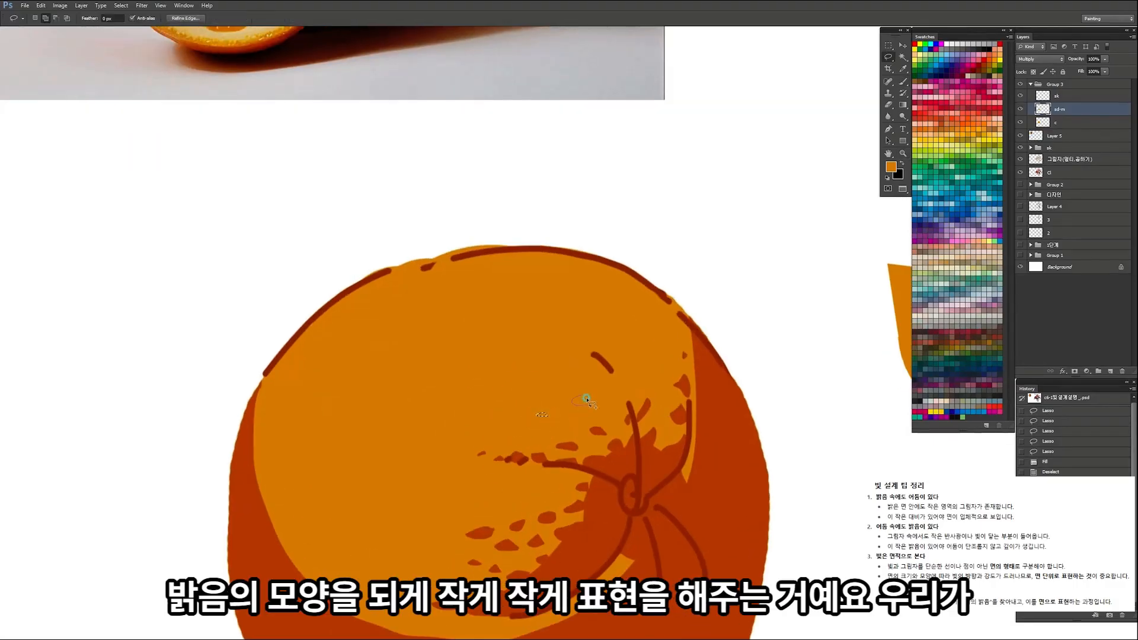
{"action": "left_click_drag", "start_coordinate": [446, 436], "coordinate": [442, 441]}
{"action": "left_click_drag", "start_coordinate": [455, 518], "coordinate": [440, 513]}
{"action": "left_click_drag", "start_coordinate": [509, 499], "coordinate": [504, 504]}
{"action": "mouse_move", "coordinate": [433, 566]}
{"action": "left_mouse_down"}
{"action": "mouse_move", "coordinate": [380, 559]}
{"action": "mouse_move", "coordinate": [447, 541]}
{"action": "mouse_move", "coordinate": [398, 524]}
{"action": "left_mouse_up"}
{"action": "left_click_drag", "start_coordinate": [393, 620], "coordinate": [390, 618]}
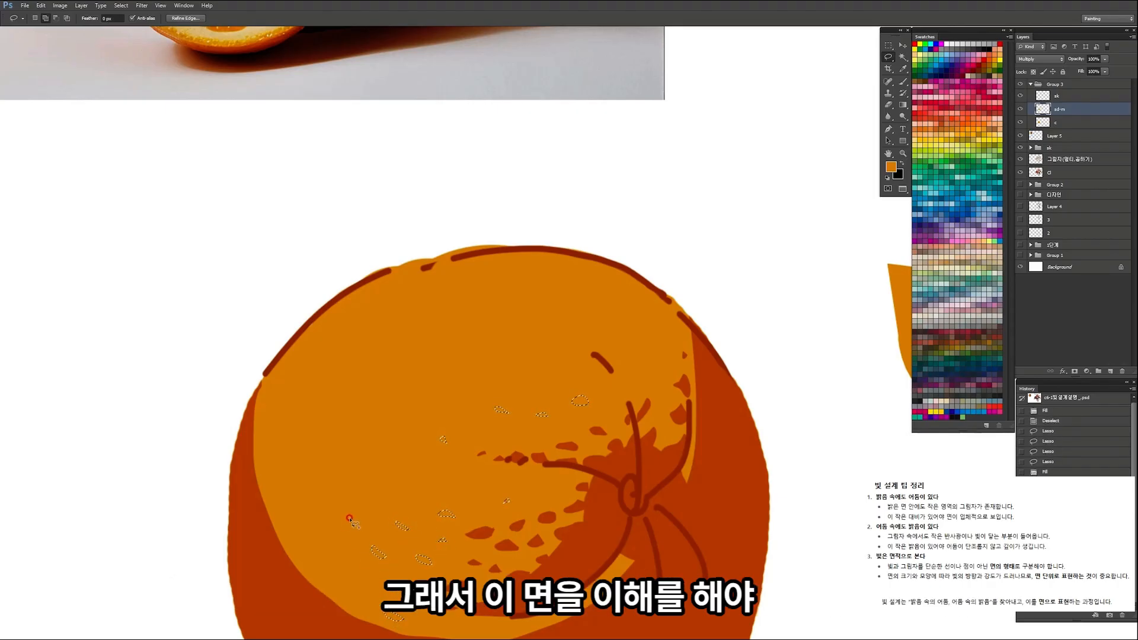
{"action": "left_click_drag", "start_coordinate": [353, 520], "coordinate": [349, 510]}
{"action": "left_click_drag", "start_coordinate": [340, 558], "coordinate": [346, 561]}
Step: Add notches along the left shadow edge to the fleck selection and fill everything with the shadow colour
{"action": "key", "text": "ctrl+space"}
{"action": "mouse_move", "coordinate": [260, 378]}
{"action": "left_mouse_down"}
{"action": "mouse_move", "coordinate": [267, 396]}
{"action": "mouse_move", "coordinate": [250, 427]}
{"action": "left_mouse_up"}
{"action": "left_click_drag", "start_coordinate": [255, 478], "coordinate": [258, 509]}
{"action": "left_click_drag", "start_coordinate": [277, 445], "coordinate": [274, 449]}
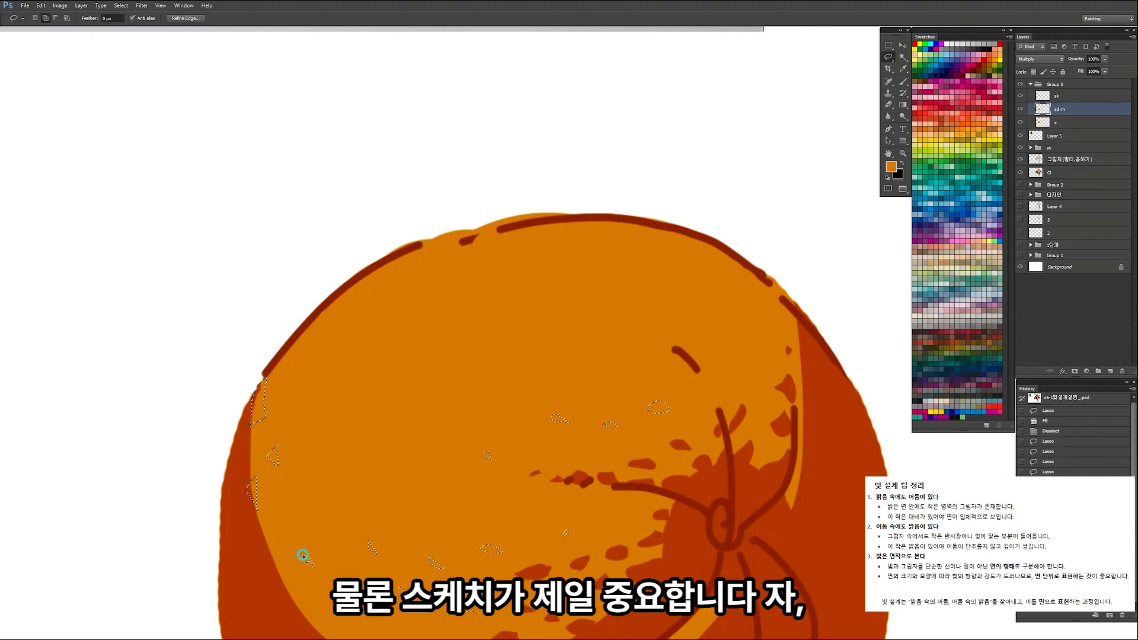
{"action": "left_click_drag", "start_coordinate": [346, 490], "coordinate": [343, 473]}
{"action": "key", "text": "alt+Delete"}
{"action": "key", "text": "ctrl+d"}
{"action": "key", "text": "ctrl+space"}
{"action": "mouse_move", "coordinate": [429, 330]}
{"action": "left_mouse_down"}
{"action": "mouse_move", "coordinate": [365, 359]}
{"action": "mouse_move", "coordinate": [390, 350]}
{"action": "left_mouse_up"}
{"action": "key", "text": "ctrl+space"}
{"action": "left_click_drag", "start_coordinate": [465, 291], "coordinate": [473, 308]}
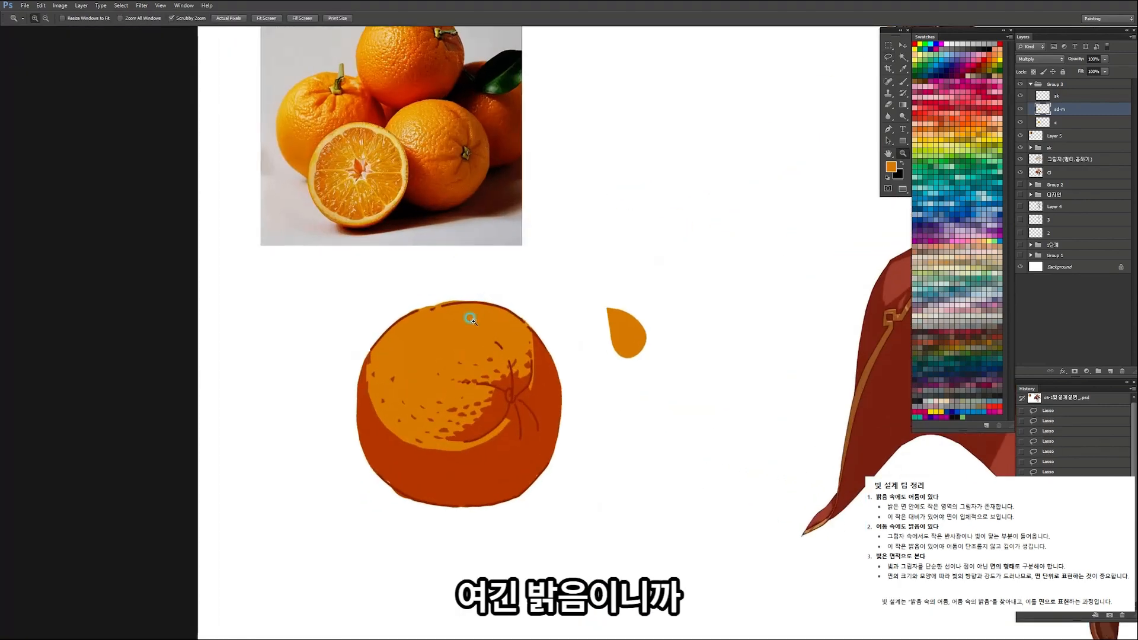
Step: Try filling large lassoed shadow shapes in the upper lit area of the orange
{"action": "key", "text": "ctrl+space"}
{"action": "left_click", "coordinate": [465, 314]}
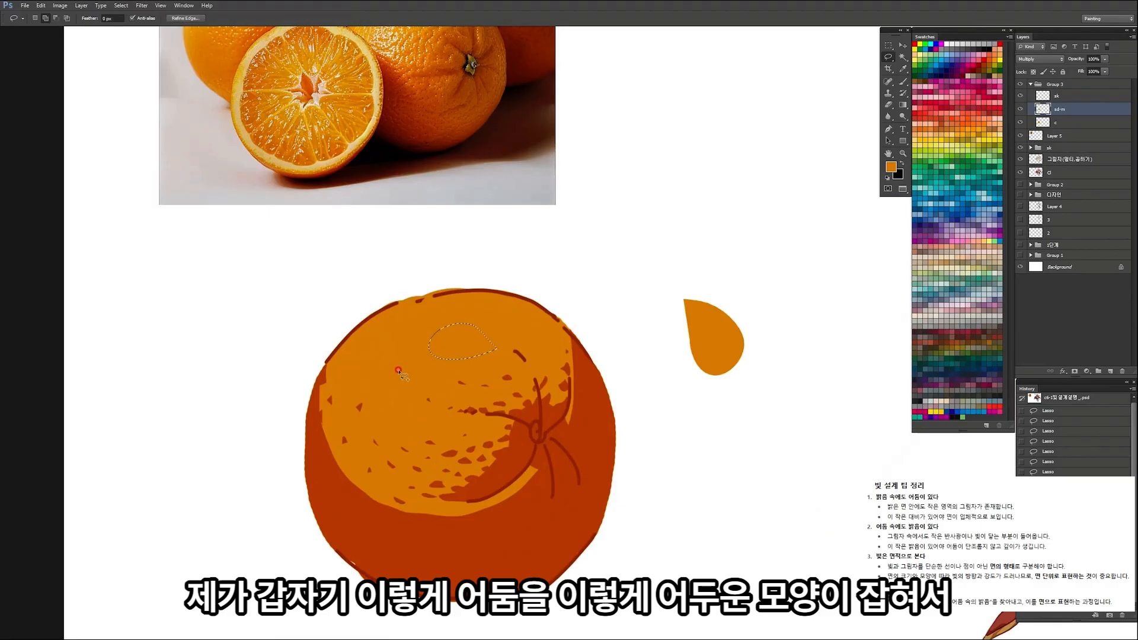
{"action": "left_click_drag", "start_coordinate": [483, 343], "coordinate": [450, 324]}
{"action": "mouse_move", "coordinate": [418, 368]}
{"action": "left_mouse_down"}
{"action": "mouse_move", "coordinate": [404, 360]}
{"action": "mouse_move", "coordinate": [402, 376]}
{"action": "mouse_move", "coordinate": [437, 361]}
{"action": "mouse_move", "coordinate": [455, 333]}
{"action": "mouse_move", "coordinate": [456, 411]}
{"action": "left_mouse_up"}
{"action": "key", "text": "alt+Delete"}
{"action": "key", "text": "ctrl+space"}
{"action": "key", "text": "ctrl+space"}
{"action": "key", "text": "ctrl+d"}
{"action": "key", "text": "space"}
{"action": "key", "text": "ctrl+space"}
{"action": "key", "text": "ctrl+alt+z"}
{"action": "key", "text": "ctrl+alt+z"}
{"action": "key", "text": "ctrl+alt+z"}
Step: Lasso small notches along the orange's upper-left outline and fill them with the shadow colour
{"action": "mouse_move", "coordinate": [376, 427]}
{"action": "left_mouse_down"}
{"action": "mouse_move", "coordinate": [414, 423]}
{"action": "mouse_move", "coordinate": [364, 438]}
{"action": "left_mouse_up"}
{"action": "left_click_drag", "start_coordinate": [388, 400], "coordinate": [418, 373]}
{"action": "left_click_drag", "start_coordinate": [468, 332], "coordinate": [450, 340]}
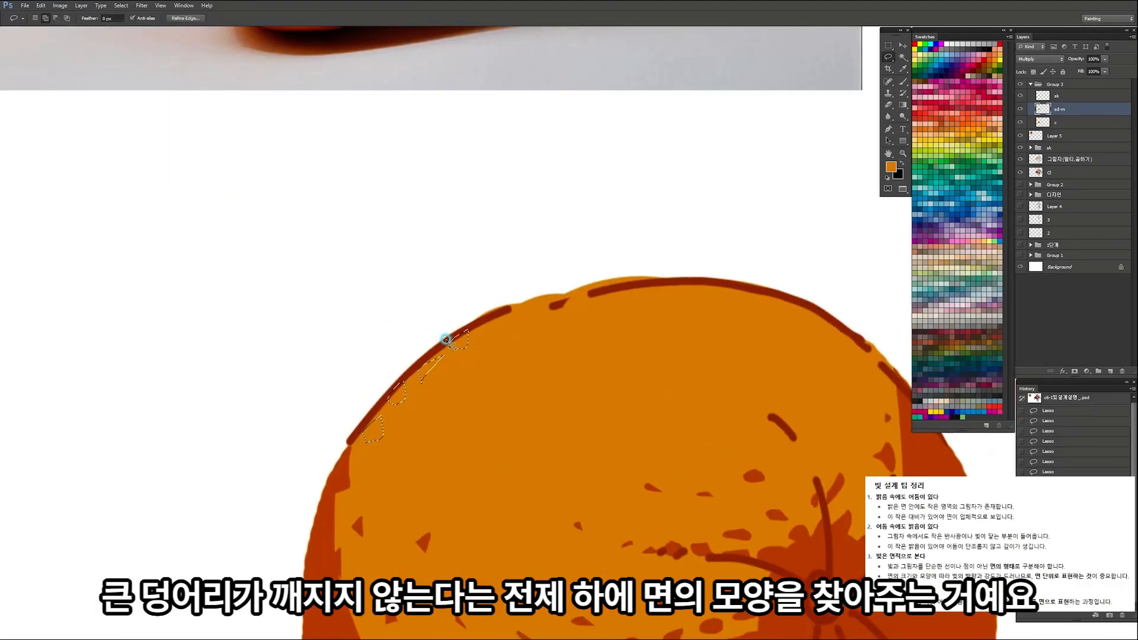
{"action": "key", "text": "alt+Delete"}
{"action": "key", "text": "ctrl+d"}
{"action": "key", "text": "ctrl+space"}
{"action": "left_click_drag", "start_coordinate": [600, 331], "coordinate": [571, 350]}
{"action": "key", "text": "b"}
{"action": "mouse_move", "coordinate": [588, 417]}
{"action": "left_mouse_down"}
{"action": "mouse_move", "coordinate": [573, 354]}
{"action": "mouse_move", "coordinate": [582, 350]}
{"action": "left_mouse_up"}
{"action": "key", "text": "ctrl+alt+z"}
{"action": "key", "text": "ctrl+alt+z"}
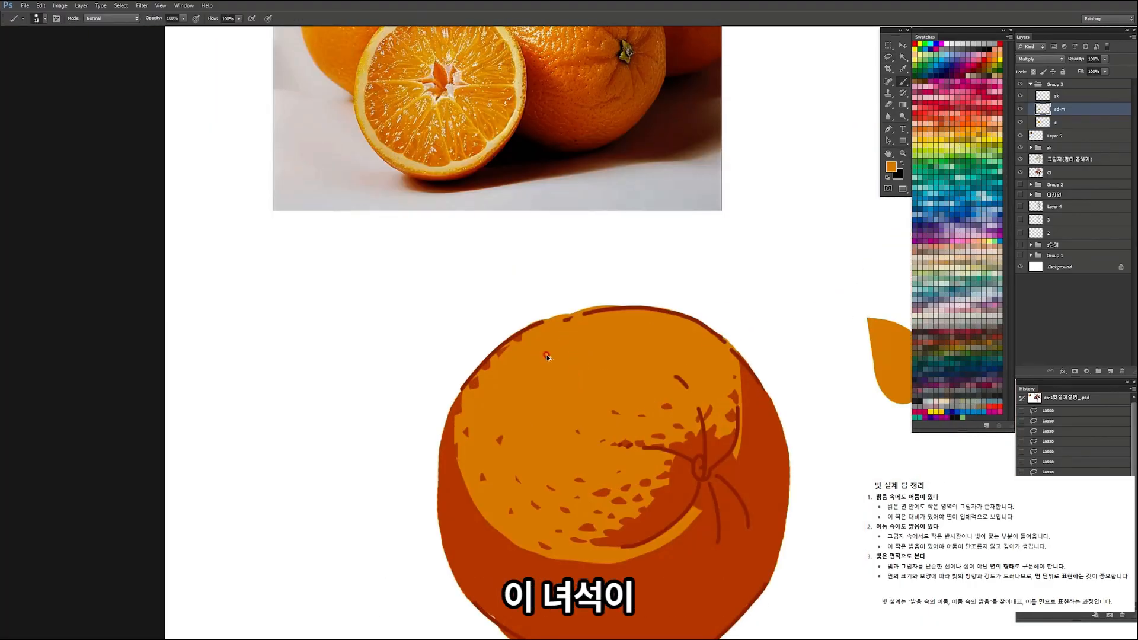
{"action": "mouse_move", "coordinate": [570, 398]}
{"action": "left_mouse_down"}
{"action": "mouse_move", "coordinate": [585, 263]}
{"action": "mouse_move", "coordinate": [580, 274]}
{"action": "mouse_move", "coordinate": [603, 287]}
{"action": "mouse_move", "coordinate": [559, 309]}
{"action": "left_mouse_up"}
{"action": "key", "text": "ctrl+alt+z"}
{"action": "key", "text": "ctrl+alt+z"}
Step: Lasso a band along the orange's upper-left outline and fill it with the shadow colour
{"action": "left_click_drag", "start_coordinate": [519, 347], "coordinate": [549, 336]}
{"action": "key", "text": "l"}
{"action": "mouse_move", "coordinate": [584, 288]}
{"action": "left_mouse_down"}
{"action": "mouse_move", "coordinate": [479, 409]}
{"action": "mouse_move", "coordinate": [583, 294]}
{"action": "left_mouse_up"}
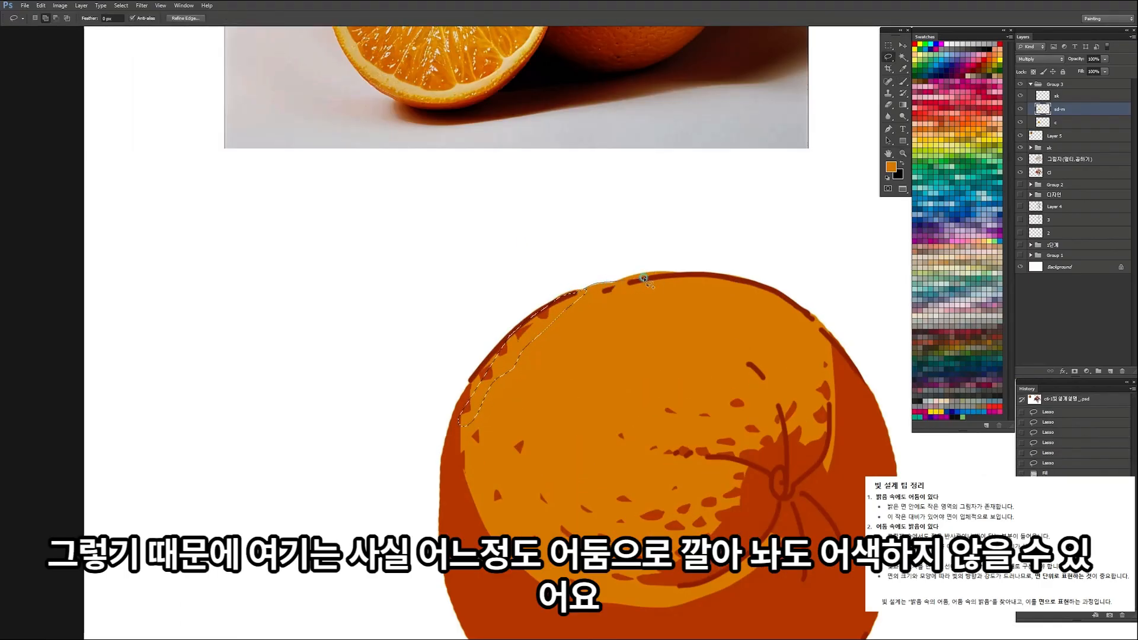
{"action": "key", "text": "alt+BackSpace"}
{"action": "key", "text": "z"}
{"action": "mouse_move", "coordinate": [640, 219]}
{"action": "left_mouse_down"}
{"action": "mouse_move", "coordinate": [550, 286]}
{"action": "mouse_move", "coordinate": [753, 275]}
{"action": "left_mouse_up"}
{"action": "key", "text": "l"}
{"action": "key", "text": "ctrl+d"}
Step: Lasso a matching band along the orange's upper-right outline, fill it with the shadow colour and deselect
{"action": "key", "text": "z"}
{"action": "key", "text": "l"}
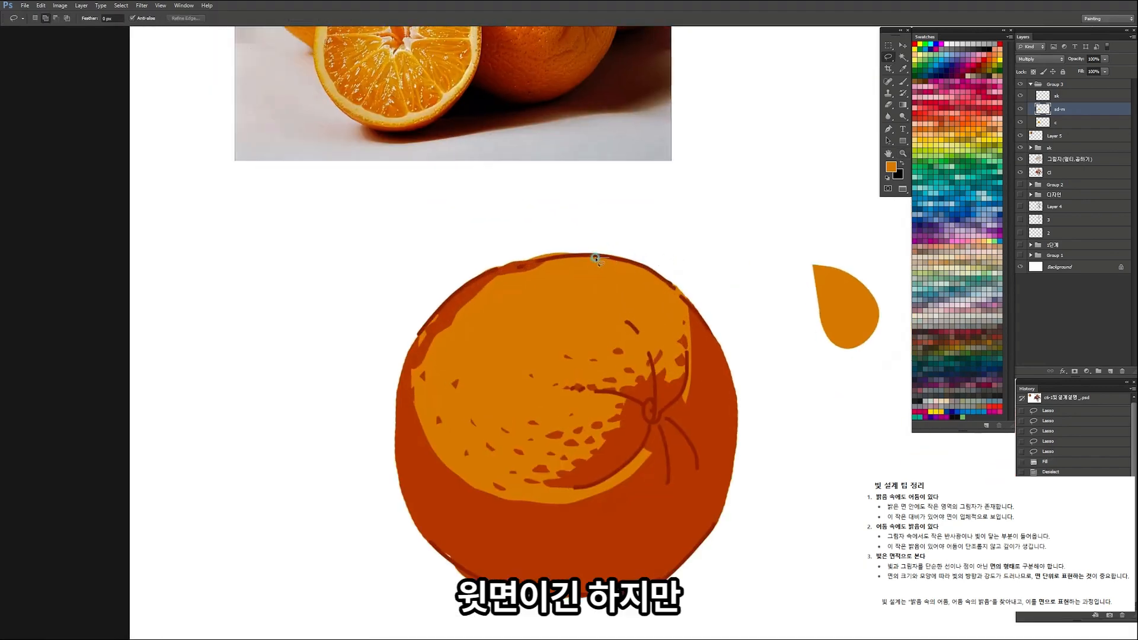
{"action": "mouse_move", "coordinate": [644, 280]}
{"action": "left_mouse_down"}
{"action": "mouse_move", "coordinate": [658, 303]}
{"action": "mouse_move", "coordinate": [697, 313]}
{"action": "mouse_move", "coordinate": [632, 259]}
{"action": "left_mouse_up"}
{"action": "key", "text": "alt+Delete"}
{"action": "key", "text": "ctrl+d"}
Step: Lasso small flecks beside the new upper-left shadow band and fill them with the shadow colour
{"action": "left_click_drag", "start_coordinate": [567, 303], "coordinate": [548, 446]}
{"action": "left_click", "coordinate": [435, 501]}
{"action": "mouse_move", "coordinate": [447, 451]}
{"action": "left_mouse_down"}
{"action": "mouse_move", "coordinate": [437, 473]}
{"action": "mouse_move", "coordinate": [449, 449]}
{"action": "left_mouse_up"}
{"action": "left_click_drag", "start_coordinate": [429, 525], "coordinate": [410, 512]}
{"action": "left_click_drag", "start_coordinate": [415, 477], "coordinate": [417, 476]}
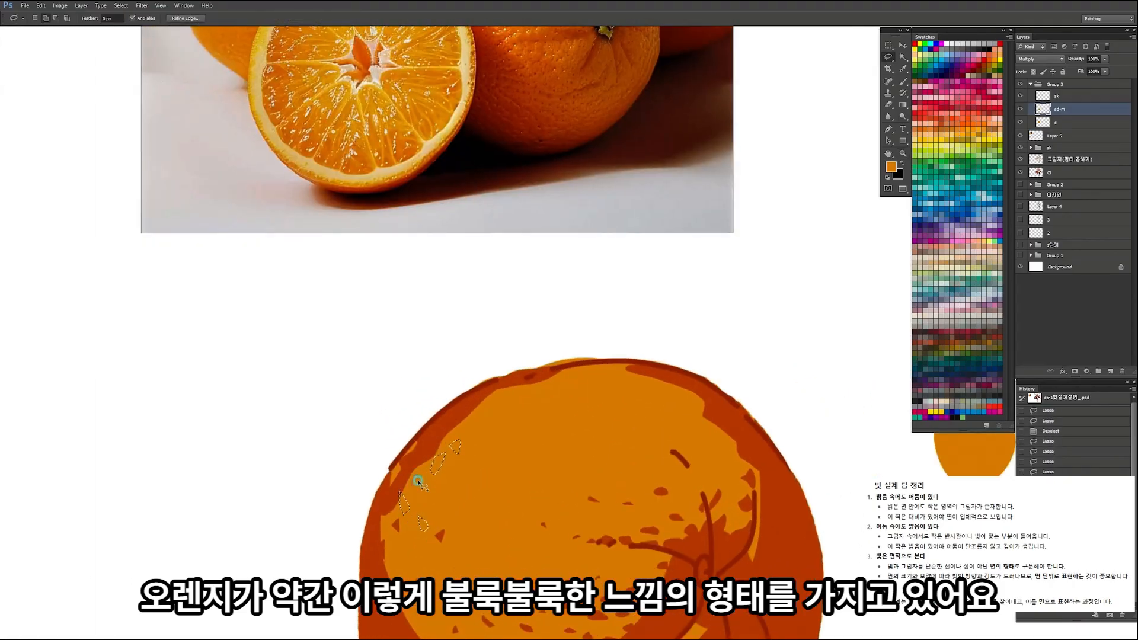
{"action": "key", "text": "alt+Delete"}
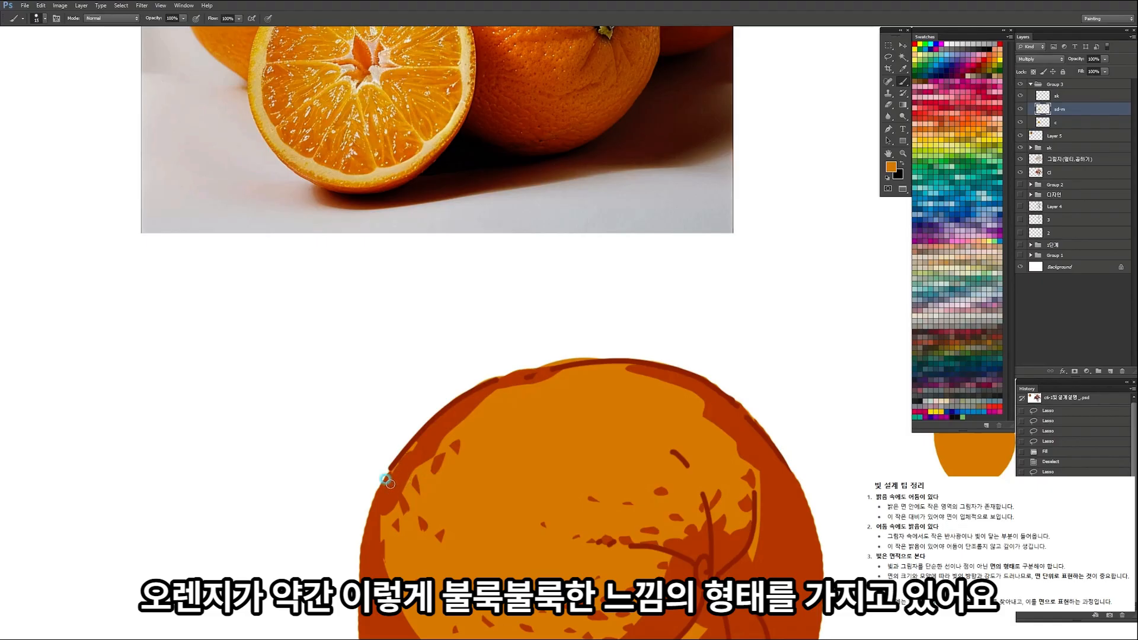
Step: Lasso scattered flecks across the middle and upper part of the orange's lit area and fill them with the shadow colour
{"action": "mouse_move", "coordinate": [471, 407]}
{"action": "left_mouse_down"}
{"action": "mouse_move", "coordinate": [445, 409]}
{"action": "mouse_move", "coordinate": [498, 424]}
{"action": "mouse_move", "coordinate": [500, 540]}
{"action": "mouse_move", "coordinate": [457, 541]}
{"action": "mouse_move", "coordinate": [475, 556]}
{"action": "left_mouse_up"}
{"action": "key", "text": "l"}
{"action": "key", "text": "alt+BackSpace"}
{"action": "left_click_drag", "start_coordinate": [446, 551], "coordinate": [451, 552]}
{"action": "left_click_drag", "start_coordinate": [511, 522], "coordinate": [432, 519]}
{"action": "mouse_move", "coordinate": [473, 455]}
{"action": "left_mouse_down"}
{"action": "mouse_move", "coordinate": [464, 460]}
{"action": "mouse_move", "coordinate": [558, 455]}
{"action": "mouse_move", "coordinate": [586, 468]}
{"action": "left_mouse_up"}
{"action": "mouse_move", "coordinate": [569, 471]}
{"action": "left_mouse_down"}
{"action": "mouse_move", "coordinate": [599, 493]}
{"action": "mouse_move", "coordinate": [551, 483]}
{"action": "left_mouse_up"}
{"action": "mouse_move", "coordinate": [496, 510]}
{"action": "left_mouse_down"}
{"action": "mouse_move", "coordinate": [460, 513]}
{"action": "mouse_move", "coordinate": [441, 463]}
{"action": "left_mouse_up"}
{"action": "key", "text": "alt+Delete"}
{"action": "key", "text": "ctrl+d"}
Step: Trim the oversized shadow flecks in the middle of the lit area with the Eraser
{"action": "key", "text": "z"}
{"action": "mouse_move", "coordinate": [544, 421]}
{"action": "left_mouse_down"}
{"action": "mouse_move", "coordinate": [491, 427]}
{"action": "mouse_move", "coordinate": [542, 441]}
{"action": "left_mouse_up"}
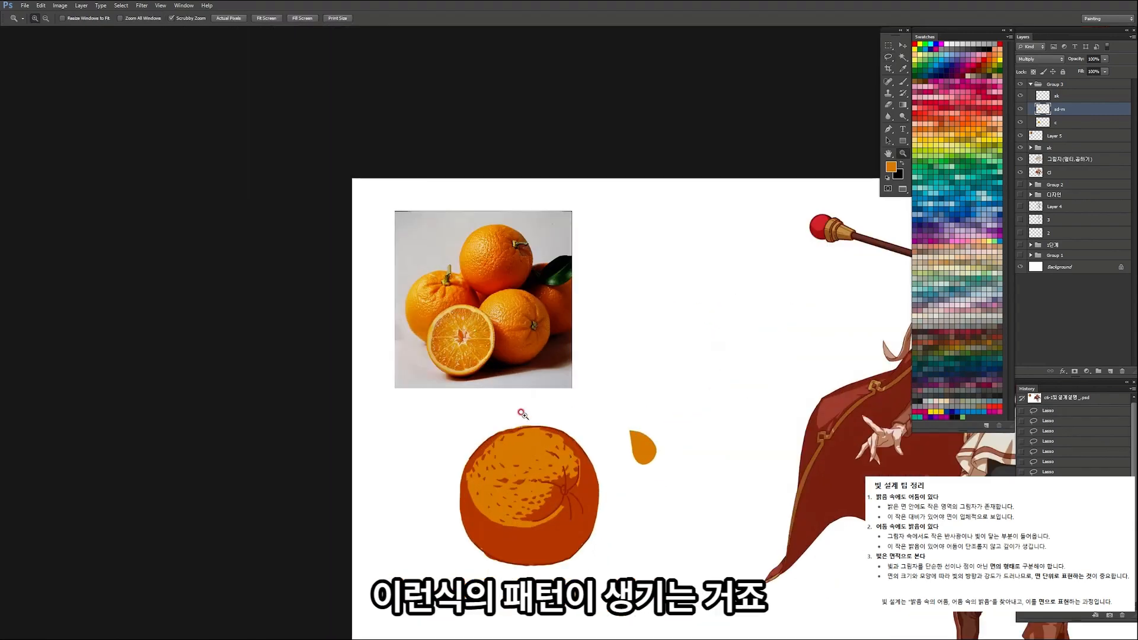
{"action": "key", "text": "ctrl+space"}
{"action": "left_click_drag", "start_coordinate": [500, 471], "coordinate": [581, 479]}
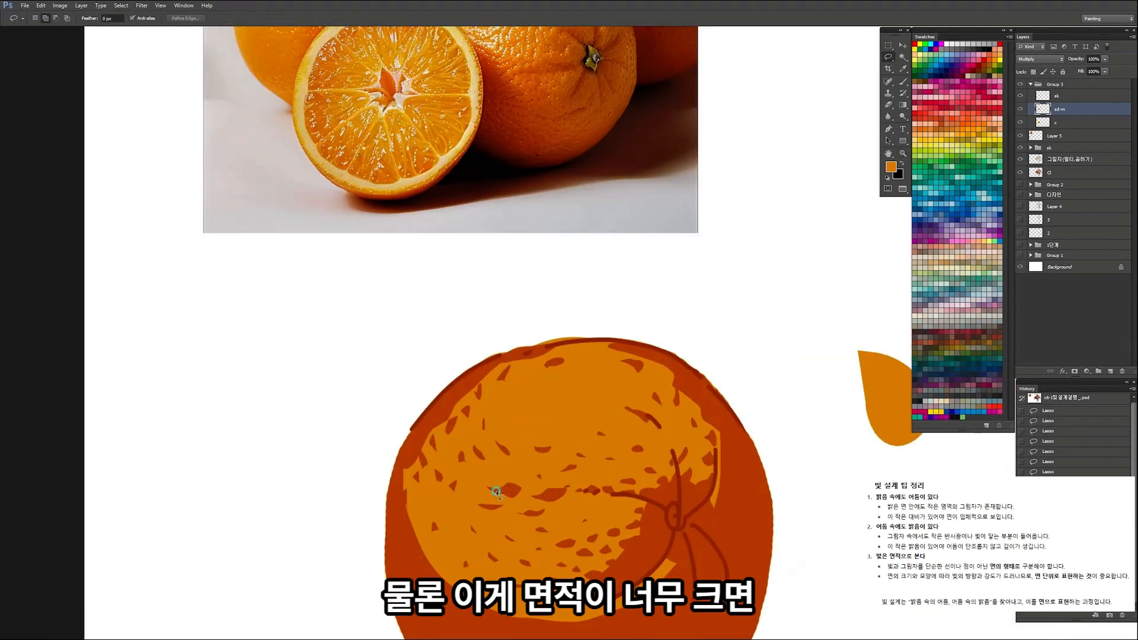
{"action": "key", "text": "e"}
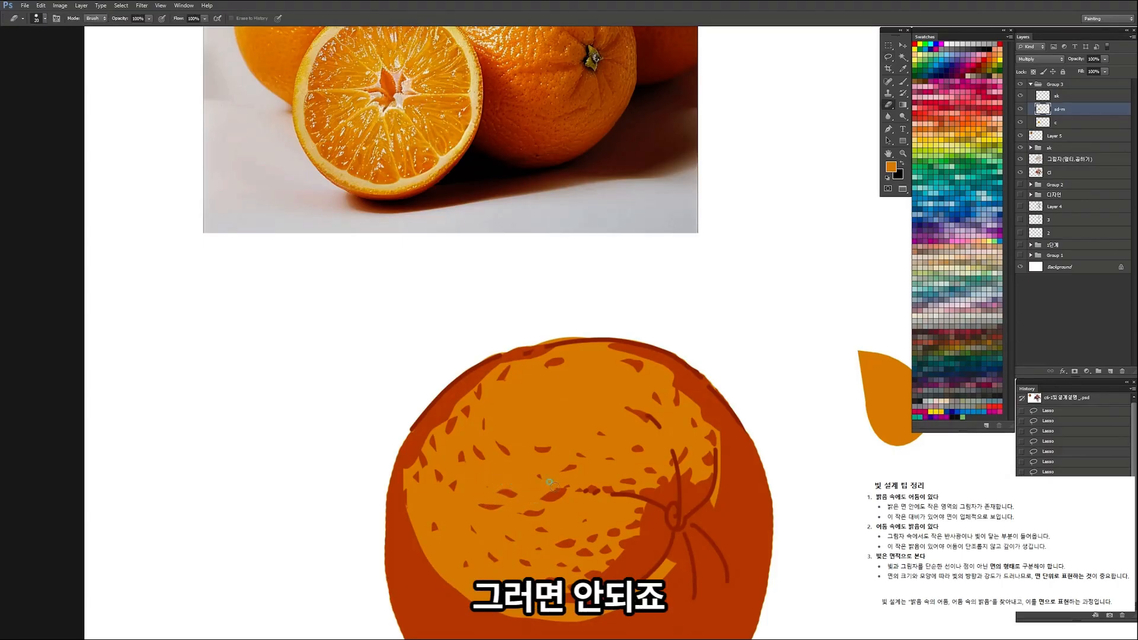
{"action": "mouse_move", "coordinate": [583, 454]}
{"action": "left_mouse_down"}
{"action": "mouse_move", "coordinate": [516, 453]}
{"action": "mouse_move", "coordinate": [556, 447]}
{"action": "mouse_move", "coordinate": [508, 435]}
{"action": "mouse_move", "coordinate": [561, 437]}
{"action": "mouse_move", "coordinate": [587, 419]}
{"action": "mouse_move", "coordinate": [530, 417]}
{"action": "mouse_move", "coordinate": [586, 409]}
{"action": "left_mouse_up"}
Step: Lasso more tiny flecks near the top of the lit area, fill them with the shadow colour and deselect
{"action": "key", "text": "l"}
{"action": "left_click_drag", "start_coordinate": [509, 413], "coordinate": [511, 416]}
{"action": "left_click_drag", "start_coordinate": [604, 378], "coordinate": [605, 378]}
{"action": "mouse_move", "coordinate": [581, 367]}
{"action": "left_mouse_down"}
{"action": "mouse_move", "coordinate": [536, 387]}
{"action": "mouse_move", "coordinate": [571, 380]}
{"action": "left_mouse_up"}
{"action": "key", "text": "ctrl+space"}
{"action": "key", "text": "alt+Delete"}
{"action": "key", "text": "ctrl+d"}
Step: Lasso flecks above the stem and denser ones toward the left shadow edge, and fill them with the shadow colour
{"action": "key", "text": "ctrl+space"}
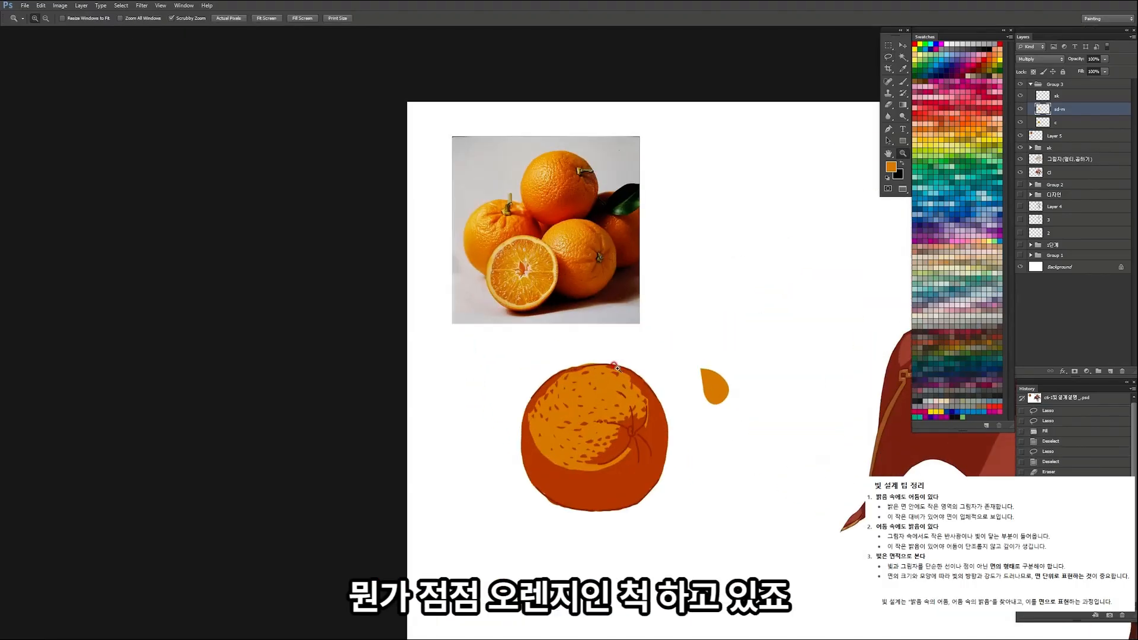
{"action": "left_click", "coordinate": [619, 368]}
{"action": "left_click_drag", "start_coordinate": [603, 421], "coordinate": [605, 406]}
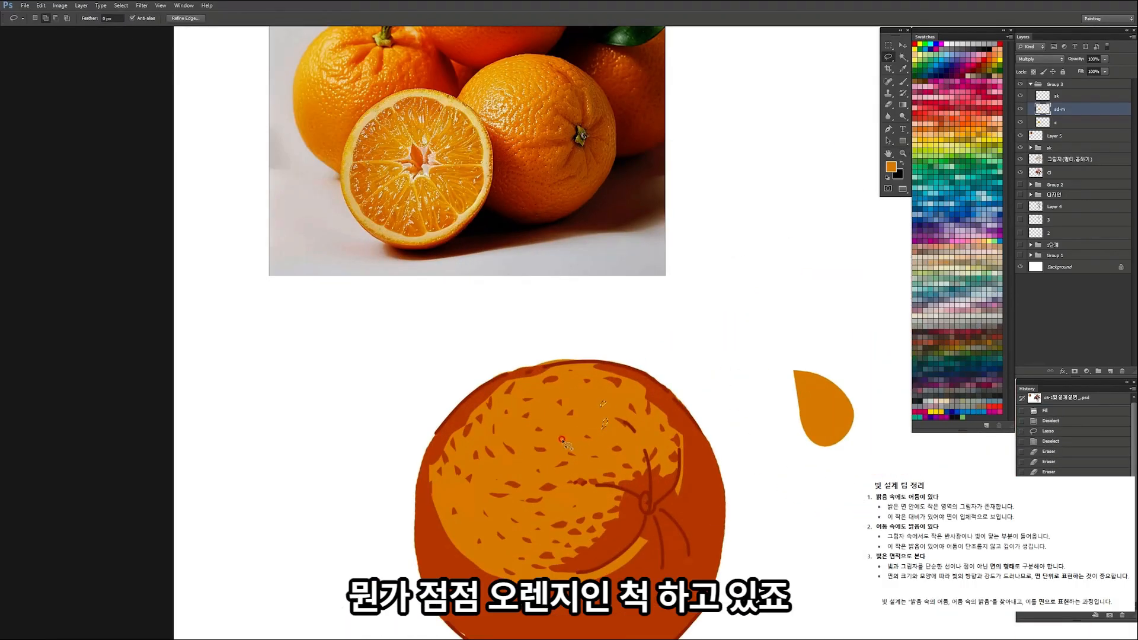
{"action": "left_click_drag", "start_coordinate": [559, 445], "coordinate": [569, 439]}
{"action": "mouse_move", "coordinate": [465, 493]}
{"action": "left_mouse_down"}
{"action": "mouse_move", "coordinate": [485, 482]}
{"action": "mouse_move", "coordinate": [454, 502]}
{"action": "mouse_move", "coordinate": [492, 515]}
{"action": "mouse_move", "coordinate": [479, 538]}
{"action": "mouse_move", "coordinate": [492, 540]}
{"action": "mouse_move", "coordinate": [466, 580]}
{"action": "left_mouse_up"}
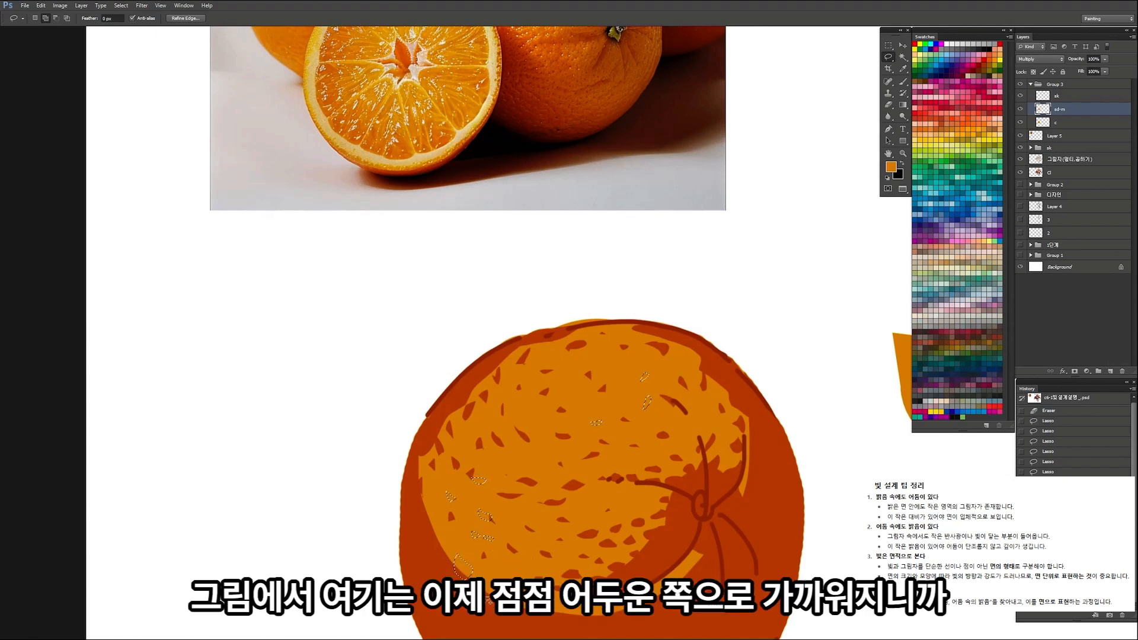
{"action": "mouse_move", "coordinate": [440, 528]}
{"action": "left_mouse_down"}
{"action": "mouse_move", "coordinate": [434, 552]}
{"action": "mouse_move", "coordinate": [445, 555]}
{"action": "left_mouse_up"}
{"action": "left_click_drag", "start_coordinate": [420, 504], "coordinate": [436, 508]}
{"action": "key", "text": "alt+Delete"}
{"action": "key", "text": "ctrl+space"}
{"action": "left_click_drag", "start_coordinate": [522, 405], "coordinate": [459, 411]}
{"action": "key", "text": "ctrl+d"}
Step: Add small shadow-coloured flecks above the stem and along the right side of the lit area
{"action": "key", "text": "ctrl+space"}
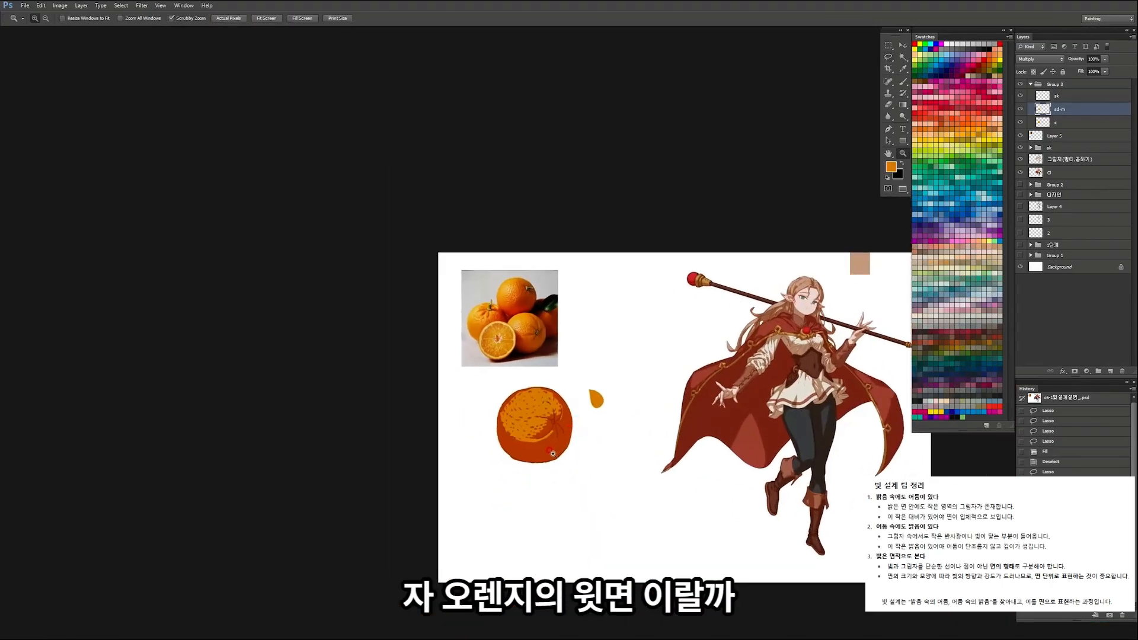
{"action": "mouse_move", "coordinate": [551, 403]}
{"action": "left_mouse_down"}
{"action": "mouse_move", "coordinate": [634, 466]}
{"action": "mouse_move", "coordinate": [650, 504]}
{"action": "mouse_move", "coordinate": [627, 495]}
{"action": "left_mouse_up"}
{"action": "key", "text": "e"}
{"action": "key", "text": "l"}
{"action": "key", "text": "ctrl+space"}
{"action": "left_click_drag", "start_coordinate": [638, 447], "coordinate": [592, 427]}
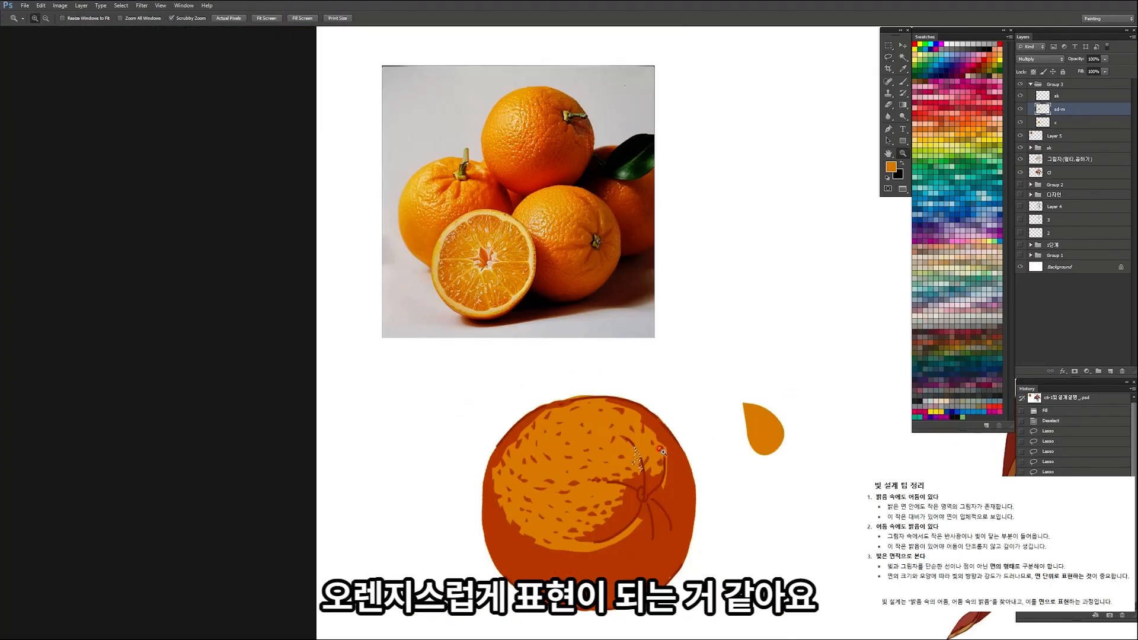
{"action": "left_click_drag", "start_coordinate": [663, 452], "coordinate": [665, 470]}
{"action": "mouse_move", "coordinate": [653, 429]}
{"action": "left_mouse_down"}
{"action": "mouse_move", "coordinate": [637, 442]}
{"action": "mouse_move", "coordinate": [584, 424]}
{"action": "mouse_move", "coordinate": [656, 434]}
{"action": "mouse_move", "coordinate": [538, 479]}
{"action": "left_mouse_up"}
{"action": "key", "text": "ctrl+space"}
{"action": "key", "text": "space"}
{"action": "key", "text": "ctrl+space"}
{"action": "left_click_drag", "start_coordinate": [565, 459], "coordinate": [582, 459]}
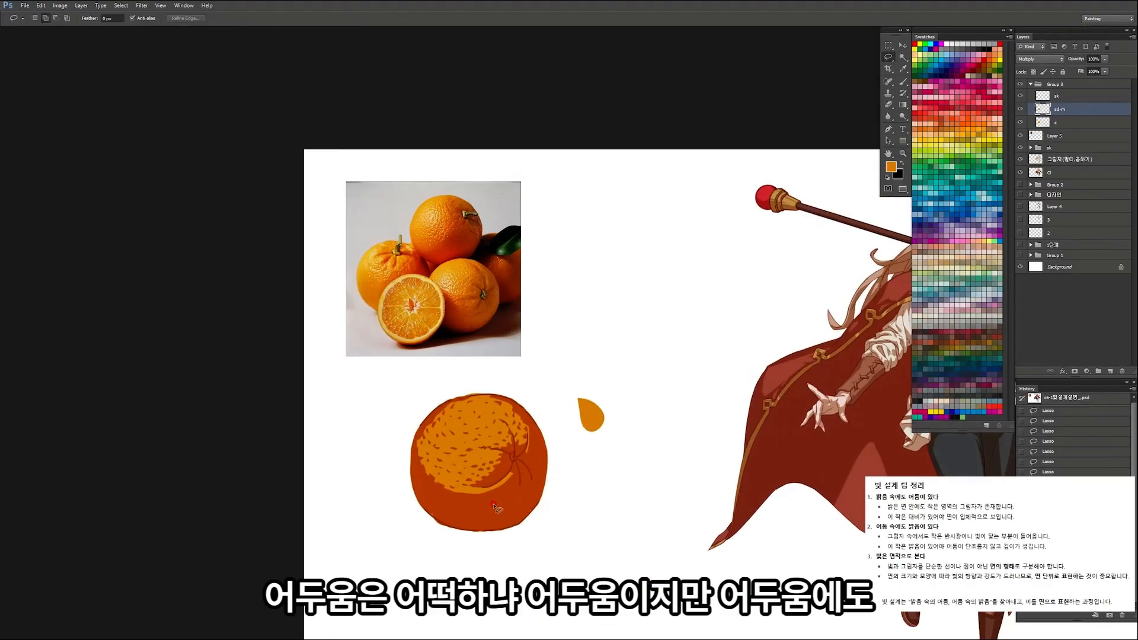
Step: Examine the skin texture in the shadowed part of the front whole orange in the reference photo
{"action": "key", "text": "ctrl+space"}
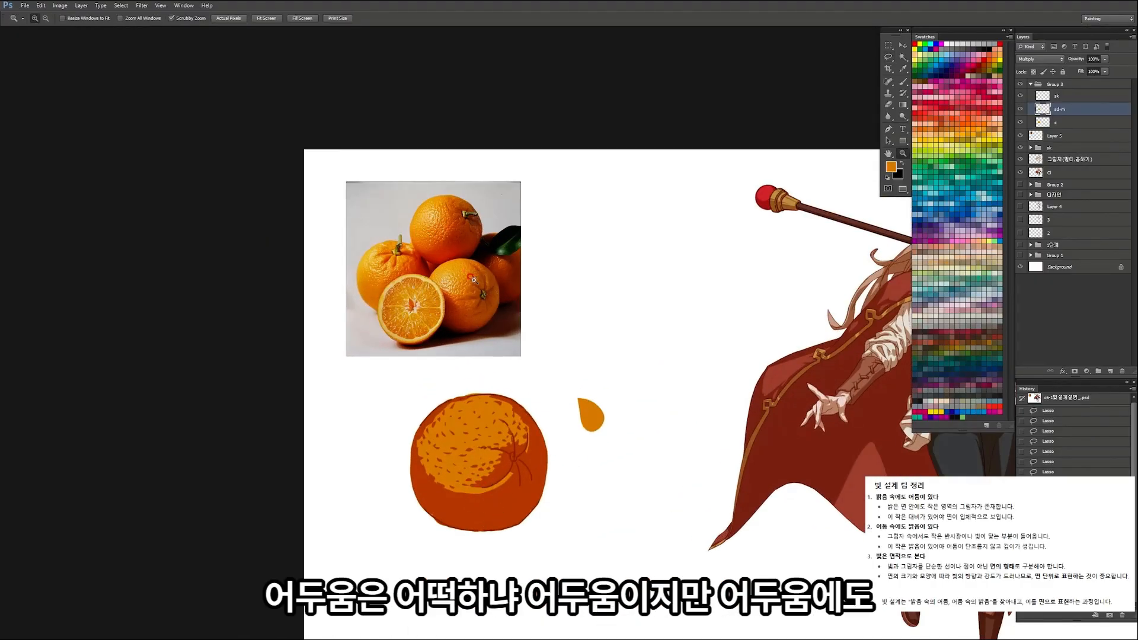
{"action": "left_click_drag", "start_coordinate": [475, 286], "coordinate": [509, 291]}
{"action": "left_click_drag", "start_coordinate": [468, 391], "coordinate": [446, 306]}
{"action": "key", "text": "space"}
{"action": "key", "text": "ctrl+space"}
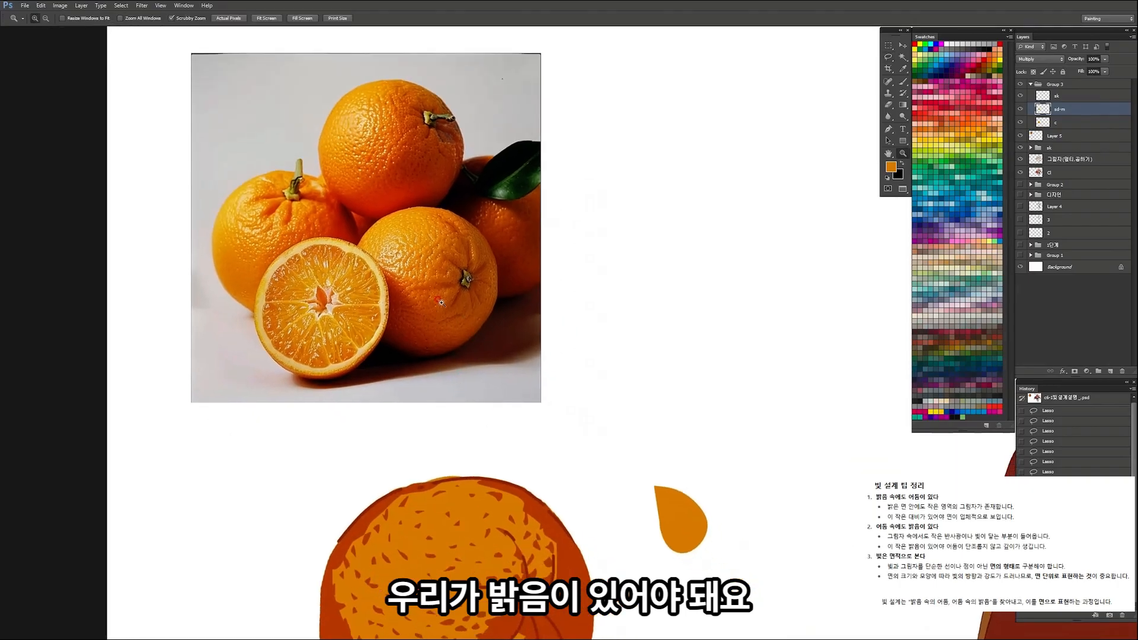
{"action": "left_click", "coordinate": [446, 307]}
{"action": "left_click", "coordinate": [458, 301]}
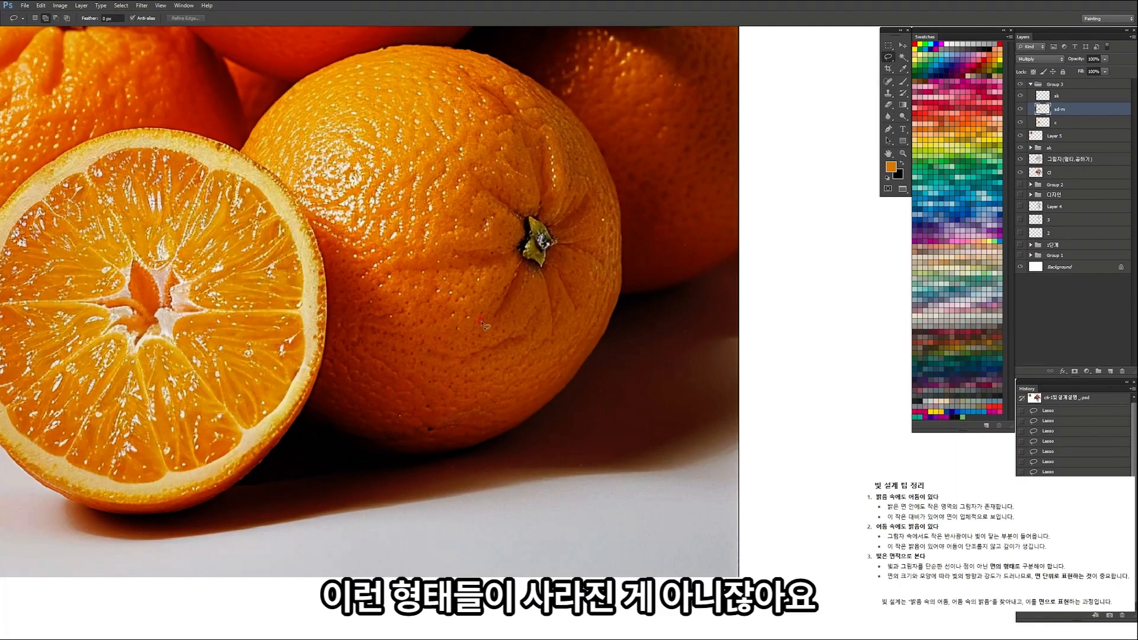
{"action": "left_click_drag", "start_coordinate": [493, 311], "coordinate": [433, 321]}
Step: Try adding one large oval of light in the orange's lower shadow area
{"action": "mouse_move", "coordinate": [496, 415]}
{"action": "left_mouse_down"}
{"action": "mouse_move", "coordinate": [468, 282]}
{"action": "mouse_move", "coordinate": [472, 338]}
{"action": "mouse_move", "coordinate": [461, 326]}
{"action": "left_mouse_up"}
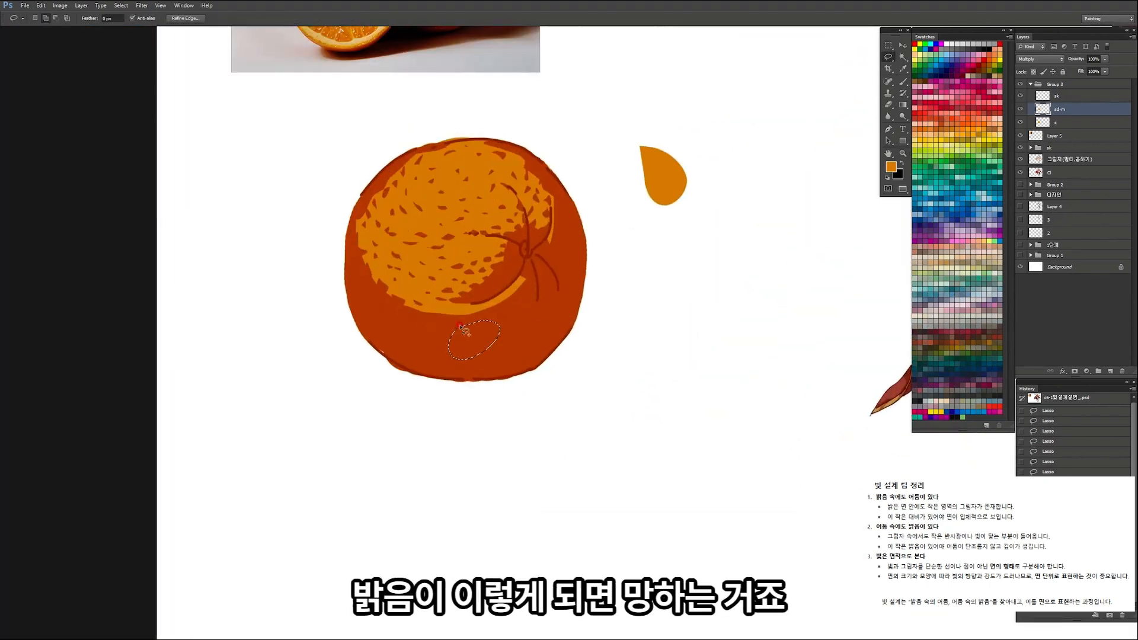
{"action": "key", "text": "alt+BackSpace"}
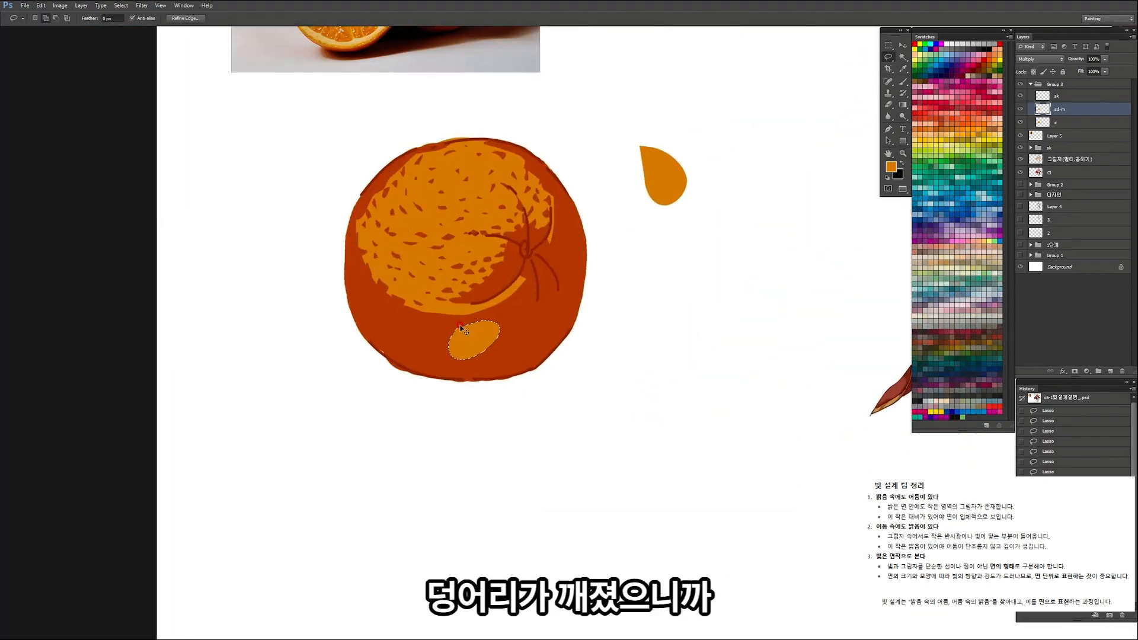
{"action": "key", "text": "ctrl+z"}
{"action": "key", "text": "ctrl+z"}
Step: Lasso small notches along the lower edge of the light crescent and fill them with the shadow colour
{"action": "key", "text": "ctrl+plus"}
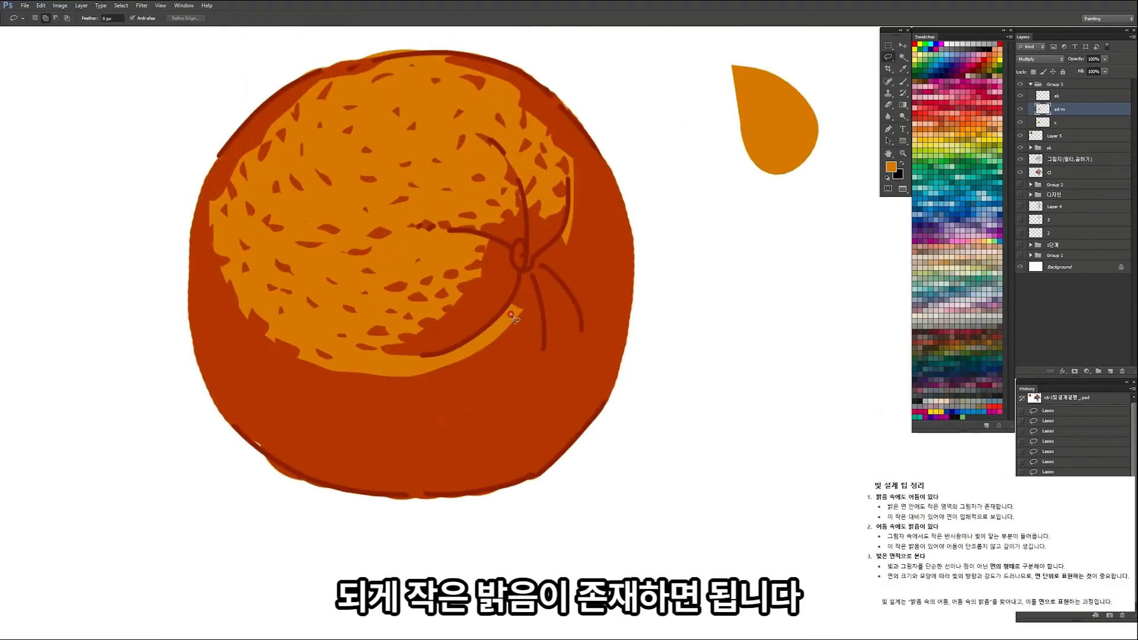
{"action": "left_click_drag", "start_coordinate": [497, 354], "coordinate": [524, 303]}
{"action": "key", "text": "alt+BackSpace"}
{"action": "key", "text": "ctrl+d"}
{"action": "key", "text": "ctrl+space"}
{"action": "mouse_move", "coordinate": [382, 394]}
{"action": "left_mouse_down"}
{"action": "mouse_move", "coordinate": [363, 372]}
{"action": "mouse_move", "coordinate": [397, 365]}
{"action": "mouse_move", "coordinate": [410, 391]}
{"action": "left_mouse_up"}
{"action": "left_click_drag", "start_coordinate": [460, 374], "coordinate": [487, 360]}
{"action": "mouse_move", "coordinate": [519, 342]}
{"action": "left_mouse_down"}
{"action": "mouse_move", "coordinate": [530, 317]}
{"action": "mouse_move", "coordinate": [530, 330]}
{"action": "left_mouse_up"}
{"action": "key", "text": "alt+BackSpace"}
{"action": "key", "text": "ctrl+d"}
Step: Lasso small scattered flecks in the shadow just below the lit area's lower edge
{"action": "key", "text": "ctrl+space"}
{"action": "mouse_move", "coordinate": [459, 292]}
{"action": "left_mouse_down"}
{"action": "mouse_move", "coordinate": [441, 304]}
{"action": "mouse_move", "coordinate": [465, 322]}
{"action": "left_mouse_up"}
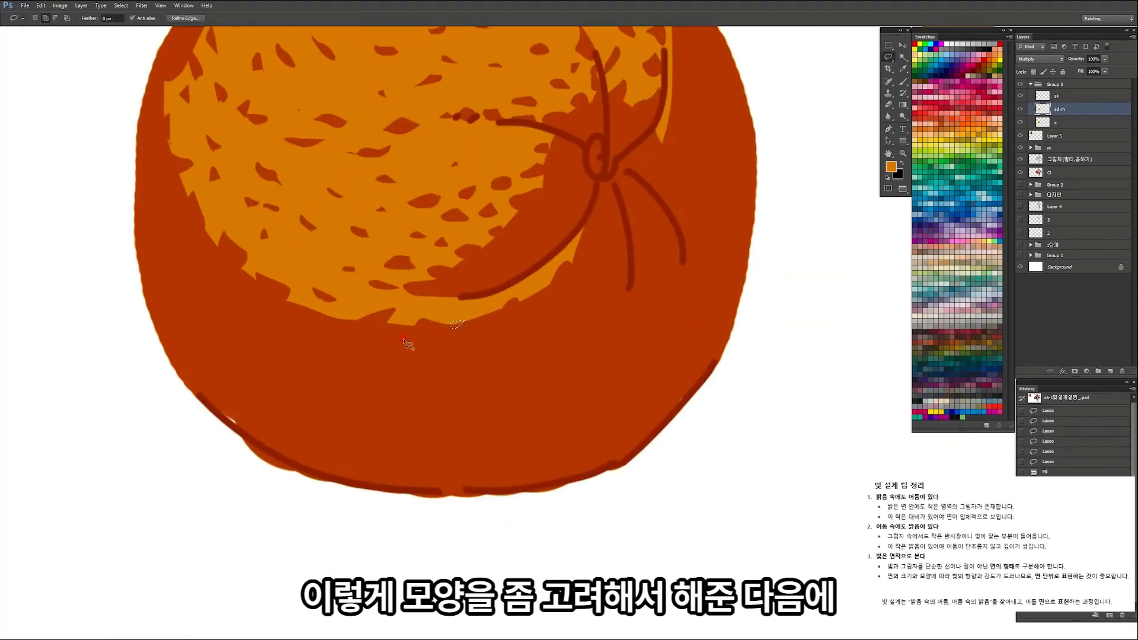
{"action": "left_click_drag", "start_coordinate": [389, 343], "coordinate": [392, 344]}
{"action": "mouse_move", "coordinate": [330, 348]}
{"action": "left_mouse_down"}
{"action": "mouse_move", "coordinate": [343, 339]}
{"action": "mouse_move", "coordinate": [329, 348]}
{"action": "mouse_move", "coordinate": [277, 329]}
{"action": "left_mouse_up"}
{"action": "left_click_drag", "start_coordinate": [361, 381], "coordinate": [364, 383]}
{"action": "left_click_drag", "start_coordinate": [304, 379], "coordinate": [305, 382]}
Step: Add flecks along the left shadow edge to the selection and clear all of them from the shadow layer
{"action": "left_click_drag", "start_coordinate": [228, 310], "coordinate": [229, 313]}
{"action": "left_click_drag", "start_coordinate": [299, 303], "coordinate": [314, 316]}
{"action": "mouse_move", "coordinate": [233, 270]}
{"action": "left_mouse_down"}
{"action": "mouse_move", "coordinate": [243, 277]}
{"action": "mouse_move", "coordinate": [231, 273]}
{"action": "left_mouse_up"}
{"action": "mouse_move", "coordinate": [196, 239]}
{"action": "left_mouse_down"}
{"action": "mouse_move", "coordinate": [215, 254]}
{"action": "mouse_move", "coordinate": [165, 169]}
{"action": "mouse_move", "coordinate": [169, 184]}
{"action": "left_mouse_up"}
{"action": "left_click_drag", "start_coordinate": [199, 303], "coordinate": [196, 288]}
{"action": "mouse_move", "coordinate": [456, 357]}
{"action": "left_mouse_down"}
{"action": "mouse_move", "coordinate": [448, 369]}
{"action": "mouse_move", "coordinate": [456, 357]}
{"action": "left_mouse_up"}
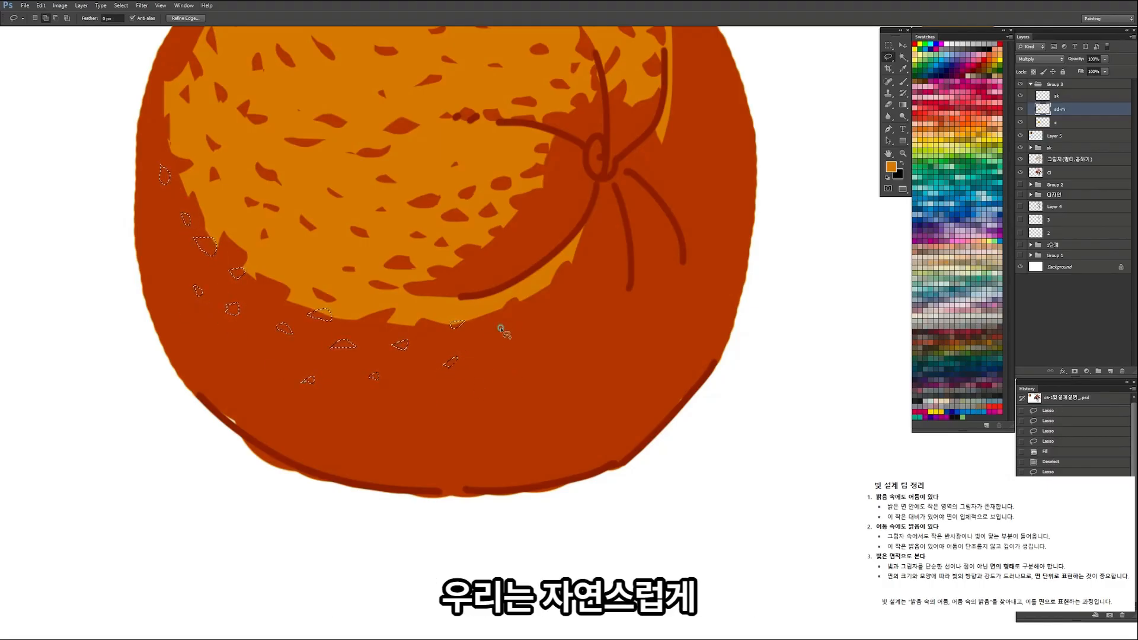
{"action": "mouse_move", "coordinate": [512, 331]}
{"action": "left_mouse_down"}
{"action": "mouse_move", "coordinate": [487, 323]}
{"action": "mouse_move", "coordinate": [554, 312]}
{"action": "mouse_move", "coordinate": [437, 355]}
{"action": "left_mouse_up"}
{"action": "key", "text": "Delete"}
{"action": "key", "text": "ctrl+d"}
Step: Lasso small flecks in the shadow beside the crescent's right end and the stem creases, and clear them to light
{"action": "mouse_move", "coordinate": [514, 307]}
{"action": "left_mouse_down", "text": "ctrl"}
{"action": "mouse_move", "coordinate": [568, 299]}
{"action": "mouse_move", "coordinate": [540, 291]}
{"action": "mouse_move", "coordinate": [503, 328]}
{"action": "mouse_move", "coordinate": [501, 308]}
{"action": "left_mouse_up", "text": "ctrl"}
{"action": "left_click", "coordinate": [527, 293]}
{"action": "left_click_drag", "start_coordinate": [590, 249], "coordinate": [618, 230]}
{"action": "left_click_drag", "start_coordinate": [619, 183], "coordinate": [611, 200]}
{"action": "mouse_move", "coordinate": [455, 189]}
{"action": "left_mouse_down"}
{"action": "mouse_move", "coordinate": [454, 178]}
{"action": "mouse_move", "coordinate": [465, 185]}
{"action": "mouse_move", "coordinate": [442, 180]}
{"action": "left_mouse_up"}
{"action": "key", "text": "Delete"}
{"action": "key", "text": "ctrl+d"}
Step: Lasso tiny flecks inside the shadow patch to the left of the stem and clear them to light
{"action": "mouse_move", "coordinate": [521, 222]}
{"action": "left_mouse_down"}
{"action": "mouse_move", "coordinate": [432, 256]}
{"action": "mouse_move", "coordinate": [529, 217]}
{"action": "mouse_move", "coordinate": [478, 225]}
{"action": "left_mouse_up"}
{"action": "mouse_move", "coordinate": [429, 253]}
{"action": "left_mouse_down"}
{"action": "mouse_move", "coordinate": [447, 254]}
{"action": "mouse_move", "coordinate": [431, 252]}
{"action": "left_mouse_up"}
{"action": "mouse_move", "coordinate": [555, 189]}
{"action": "left_mouse_down"}
{"action": "mouse_move", "coordinate": [582, 144]}
{"action": "mouse_move", "coordinate": [574, 159]}
{"action": "mouse_move", "coordinate": [570, 124]}
{"action": "mouse_move", "coordinate": [532, 165]}
{"action": "left_mouse_up"}
{"action": "mouse_move", "coordinate": [569, 94]}
{"action": "left_mouse_down"}
{"action": "mouse_move", "coordinate": [582, 90]}
{"action": "mouse_move", "coordinate": [571, 95]}
{"action": "left_mouse_up"}
{"action": "key", "text": "Delete"}
Step: Lasso sparser flecks further down in the orange's lower shadow, clear them to light and deselect
{"action": "key", "text": "ctrl+space"}
{"action": "mouse_move", "coordinate": [580, 176]}
{"action": "left_mouse_down"}
{"action": "mouse_move", "coordinate": [475, 279]}
{"action": "mouse_move", "coordinate": [452, 282]}
{"action": "mouse_move", "coordinate": [538, 227]}
{"action": "mouse_move", "coordinate": [526, 262]}
{"action": "left_mouse_up"}
{"action": "key", "text": "space"}
{"action": "key", "text": "ctrl+space"}
{"action": "mouse_move", "coordinate": [523, 288]}
{"action": "left_mouse_down"}
{"action": "mouse_move", "coordinate": [534, 280]}
{"action": "mouse_move", "coordinate": [497, 285]}
{"action": "mouse_move", "coordinate": [528, 289]}
{"action": "mouse_move", "coordinate": [489, 308]}
{"action": "left_mouse_up"}
{"action": "left_click_drag", "start_coordinate": [596, 292], "coordinate": [596, 290]}
{"action": "mouse_move", "coordinate": [544, 319]}
{"action": "left_mouse_down"}
{"action": "mouse_move", "coordinate": [554, 308]}
{"action": "mouse_move", "coordinate": [508, 332]}
{"action": "left_mouse_up"}
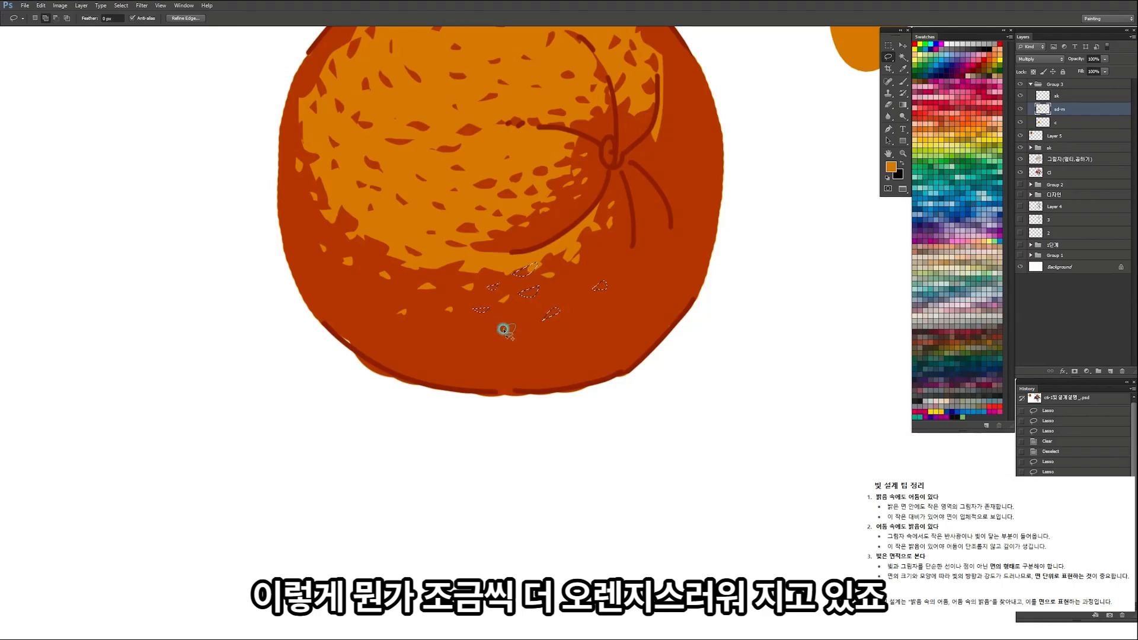
{"action": "key", "text": "Delete"}
{"action": "key", "text": "ctrl+d"}
Step: Refine the border between light and shadow on the lower part of the orange with small shadow-coloured lasso fills
{"action": "key", "text": "z"}
{"action": "mouse_move", "coordinate": [507, 274]}
{"action": "left_mouse_down"}
{"action": "mouse_move", "coordinate": [427, 312]}
{"action": "mouse_move", "coordinate": [552, 261]}
{"action": "mouse_move", "coordinate": [525, 272]}
{"action": "mouse_move", "coordinate": [594, 300]}
{"action": "mouse_move", "coordinate": [524, 310]}
{"action": "mouse_move", "coordinate": [571, 311]}
{"action": "left_mouse_up"}
{"action": "key", "text": "l"}
{"action": "key", "text": "alt+Delete"}
{"action": "key", "text": "ctrl+d"}
{"action": "key", "text": "z"}
{"action": "key", "text": "l"}
{"action": "key", "text": "ctrl+d"}
{"action": "key", "text": "alt+Delete"}
{"action": "key", "text": "ctrl+d"}
Step: Lasso a small shape in the light strip under the curved stem crease and fill it with the shadow colour
{"action": "key", "text": "z"}
{"action": "mouse_move", "coordinate": [637, 291]}
{"action": "left_mouse_down"}
{"action": "mouse_move", "coordinate": [540, 261]}
{"action": "mouse_move", "coordinate": [527, 409]}
{"action": "left_mouse_up"}
{"action": "key", "text": "z"}
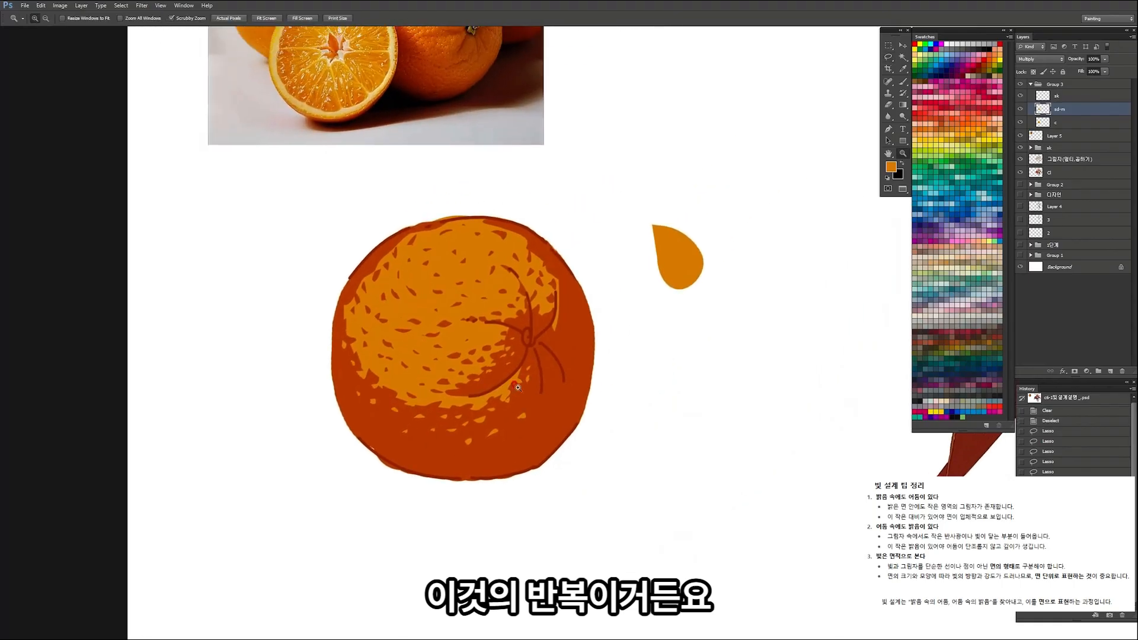
{"action": "mouse_move", "coordinate": [465, 392]}
{"action": "left_mouse_down"}
{"action": "mouse_move", "coordinate": [478, 381]}
{"action": "mouse_move", "coordinate": [521, 391]}
{"action": "left_mouse_up"}
{"action": "key", "text": "l"}
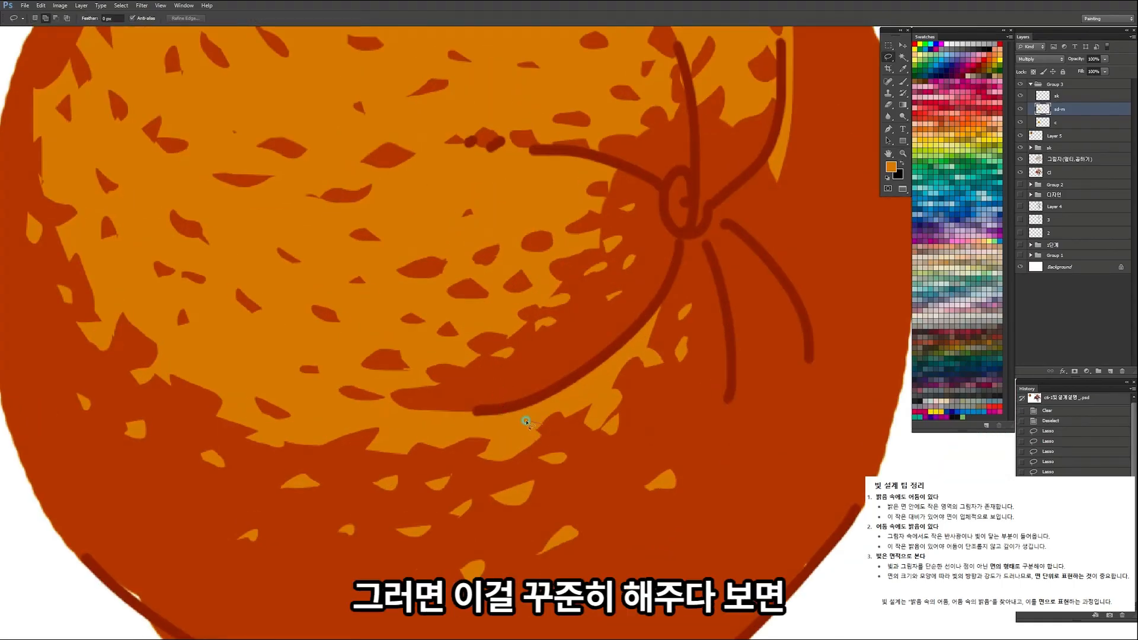
{"action": "left_click_drag", "start_coordinate": [558, 429], "coordinate": [544, 425]}
{"action": "key", "text": "alt+Delete"}
{"action": "key", "text": "z"}
{"action": "left_click_drag", "start_coordinate": [524, 288], "coordinate": [487, 254]}
{"action": "key", "text": "l"}
{"action": "key", "text": "ctrl+d"}
Step: Lasso small flecks along the right edge of the lit area, clear them from the shadow layer and deselect
{"action": "key", "text": "z"}
{"action": "mouse_move", "coordinate": [564, 290]}
{"action": "left_mouse_down"}
{"action": "mouse_move", "coordinate": [581, 293]}
{"action": "mouse_move", "coordinate": [547, 374]}
{"action": "mouse_move", "coordinate": [542, 344]}
{"action": "mouse_move", "coordinate": [580, 311]}
{"action": "left_mouse_up"}
{"action": "key", "text": "l"}
{"action": "mouse_move", "coordinate": [517, 373]}
{"action": "left_mouse_down"}
{"action": "mouse_move", "coordinate": [522, 383]}
{"action": "mouse_move", "coordinate": [532, 356]}
{"action": "left_mouse_up"}
{"action": "mouse_move", "coordinate": [536, 306]}
{"action": "left_mouse_down"}
{"action": "mouse_move", "coordinate": [536, 272]}
{"action": "mouse_move", "coordinate": [521, 268]}
{"action": "mouse_move", "coordinate": [514, 236]}
{"action": "mouse_move", "coordinate": [503, 245]}
{"action": "left_mouse_up"}
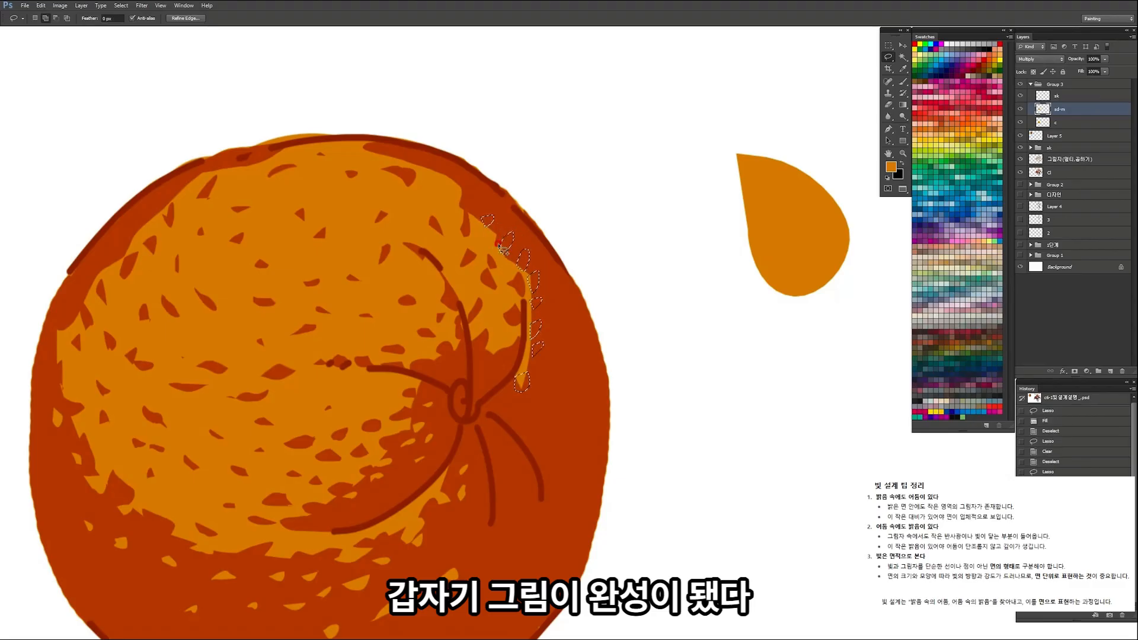
{"action": "key", "text": "Delete"}
{"action": "key", "text": "ctrl+d"}
{"action": "key", "text": "ctrl+space"}
{"action": "left_click_drag", "start_coordinate": [551, 304], "coordinate": [455, 296]}
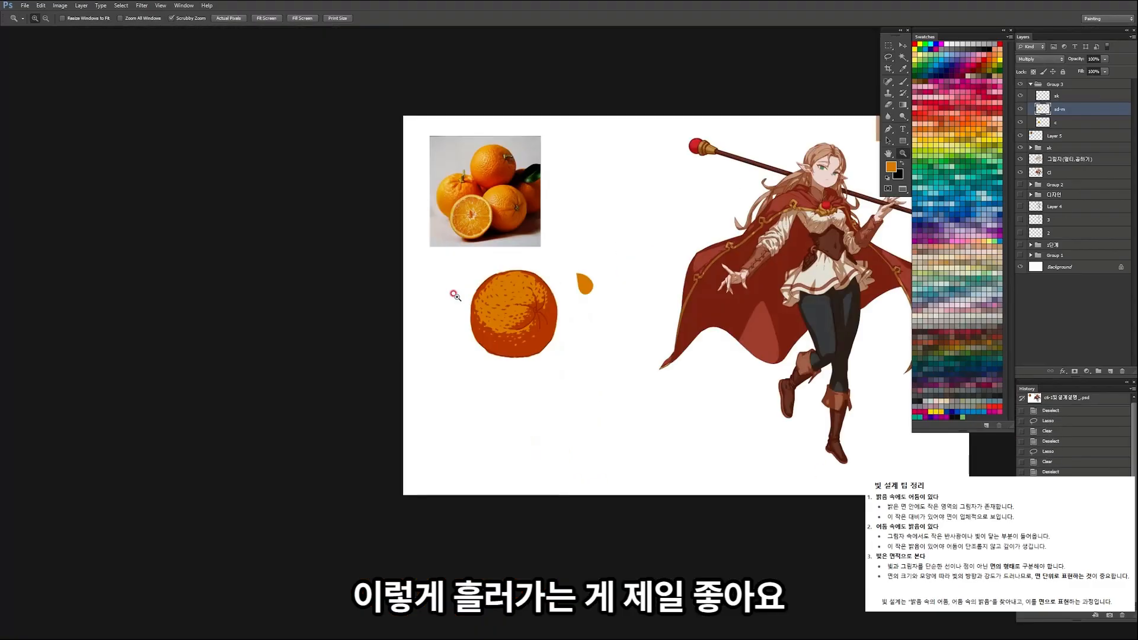
Step: Lasso small flecks in the shadow along the orange's left side, clear them to light and deselect
{"action": "mouse_move", "coordinate": [595, 205]}
{"action": "left_mouse_down"}
{"action": "mouse_move", "coordinate": [582, 259]}
{"action": "mouse_move", "coordinate": [543, 326]}
{"action": "mouse_move", "coordinate": [559, 344]}
{"action": "left_mouse_up"}
{"action": "left_click_drag", "start_coordinate": [499, 302], "coordinate": [468, 277]}
{"action": "left_click_drag", "start_coordinate": [403, 255], "coordinate": [394, 258]}
{"action": "key", "text": "Delete"}
{"action": "key", "text": "ctrl+d"}
Step: Lasso small flecks in the lower-left shadow of the orange, clear them from the shadow layer and deselect
{"action": "left_click_drag", "start_coordinate": [490, 358], "coordinate": [399, 366]}
{"action": "mouse_move", "coordinate": [504, 401]}
{"action": "left_mouse_down"}
{"action": "mouse_move", "coordinate": [520, 412]}
{"action": "mouse_move", "coordinate": [525, 386]}
{"action": "mouse_move", "coordinate": [494, 379]}
{"action": "mouse_move", "coordinate": [510, 388]}
{"action": "mouse_move", "coordinate": [475, 397]}
{"action": "mouse_move", "coordinate": [506, 378]}
{"action": "mouse_move", "coordinate": [496, 400]}
{"action": "mouse_move", "coordinate": [507, 413]}
{"action": "mouse_move", "coordinate": [523, 408]}
{"action": "mouse_move", "coordinate": [505, 430]}
{"action": "left_mouse_up"}
{"action": "left_click_drag", "start_coordinate": [495, 469], "coordinate": [459, 430]}
{"action": "key", "text": "Delete"}
{"action": "key", "text": "ctrl+d"}
Step: Lasso small shapes along the lower-left edge of the lit area, fill them with the shadow colour and deselect
{"action": "key", "text": "ctrl+space"}
{"action": "mouse_move", "coordinate": [512, 371]}
{"action": "left_mouse_down"}
{"action": "mouse_move", "coordinate": [416, 430]}
{"action": "mouse_move", "coordinate": [451, 428]}
{"action": "left_mouse_up"}
{"action": "left_click", "coordinate": [484, 392]}
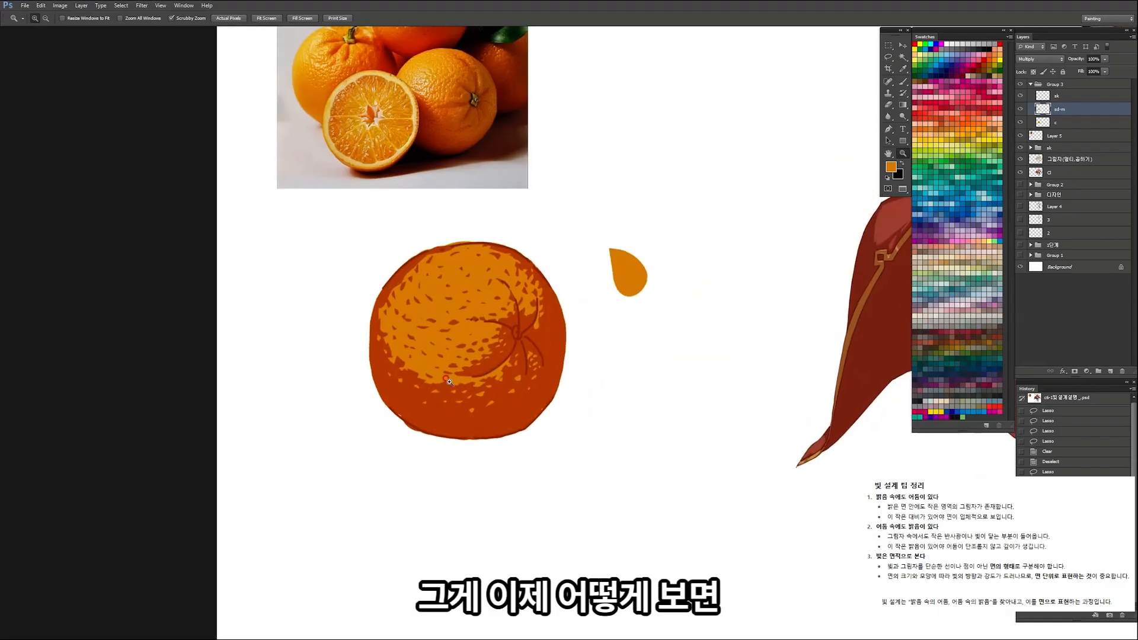
{"action": "mouse_move", "coordinate": [467, 386]}
{"action": "left_mouse_down"}
{"action": "mouse_move", "coordinate": [473, 371]}
{"action": "mouse_move", "coordinate": [492, 379]}
{"action": "mouse_move", "coordinate": [441, 388]}
{"action": "mouse_move", "coordinate": [460, 342]}
{"action": "mouse_move", "coordinate": [404, 343]}
{"action": "mouse_move", "coordinate": [487, 315]}
{"action": "left_mouse_up"}
{"action": "key", "text": "ctrl+d"}
{"action": "mouse_move", "coordinate": [420, 346]}
{"action": "left_mouse_down"}
{"action": "mouse_move", "coordinate": [453, 357]}
{"action": "mouse_move", "coordinate": [443, 344]}
{"action": "left_mouse_up"}
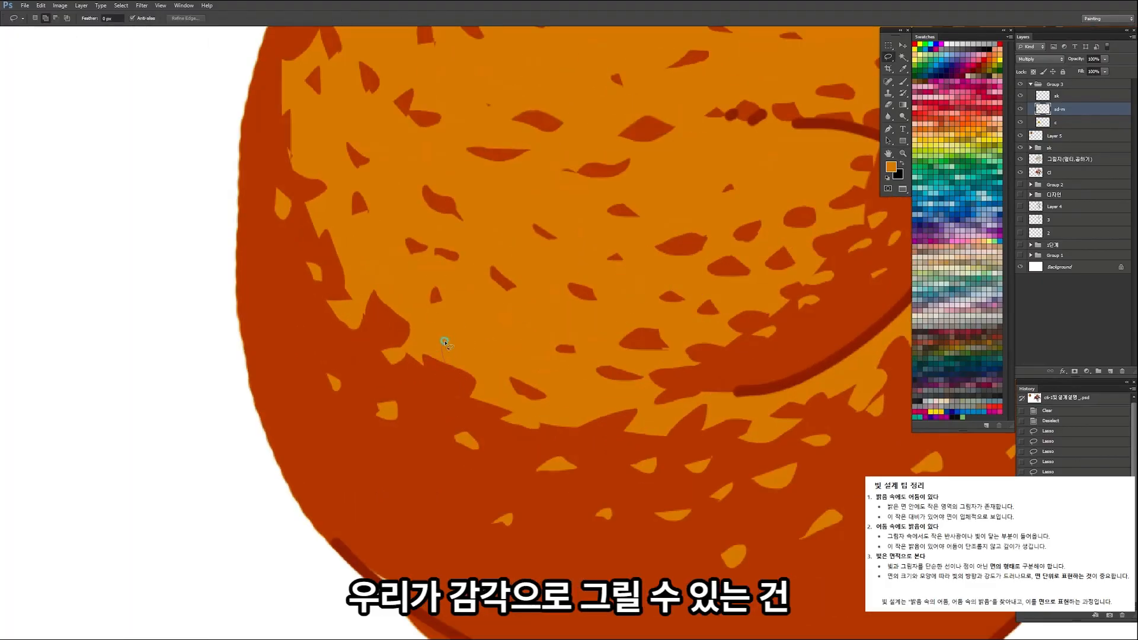
{"action": "left_click_drag", "start_coordinate": [486, 380], "coordinate": [471, 384]}
{"action": "mouse_move", "coordinate": [508, 323]}
{"action": "left_mouse_down"}
{"action": "mouse_move", "coordinate": [483, 326]}
{"action": "mouse_move", "coordinate": [528, 330]}
{"action": "left_mouse_up"}
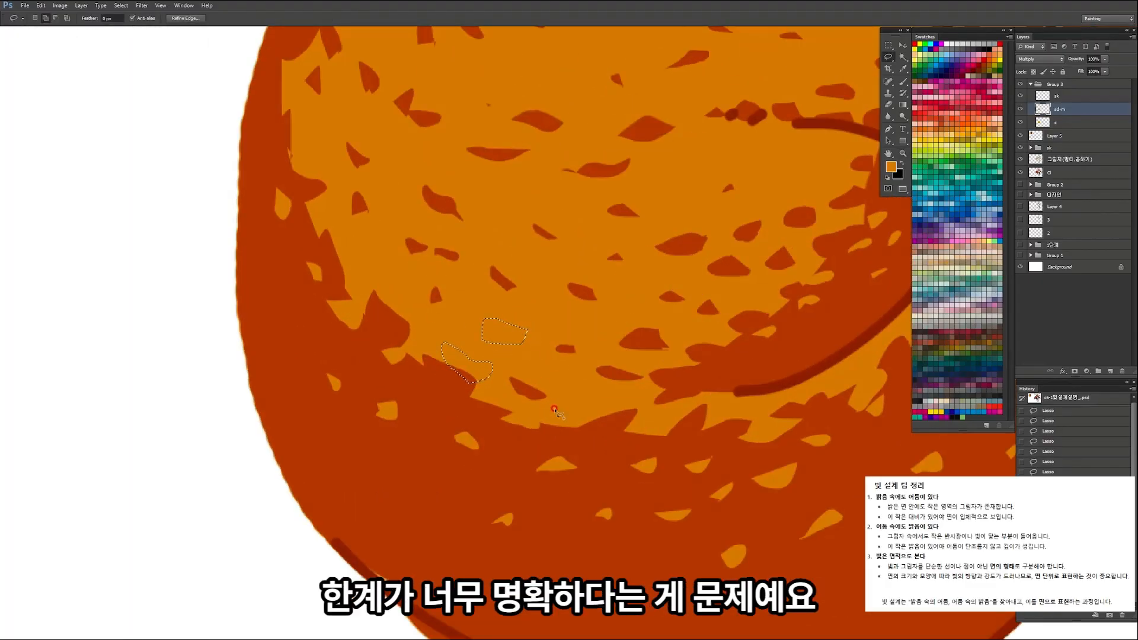
{"action": "left_click_drag", "start_coordinate": [561, 435], "coordinate": [567, 435]}
{"action": "key", "text": "alt+Delete"}
{"action": "key", "text": "ctrl+d"}
Step: Break up the straight left border between light and shadow with small lasso shapes and deselect
{"action": "mouse_move", "coordinate": [523, 259]}
{"action": "left_mouse_down"}
{"action": "mouse_move", "coordinate": [460, 257]}
{"action": "mouse_move", "coordinate": [494, 258]}
{"action": "mouse_move", "coordinate": [469, 230]}
{"action": "mouse_move", "coordinate": [483, 233]}
{"action": "left_mouse_up"}
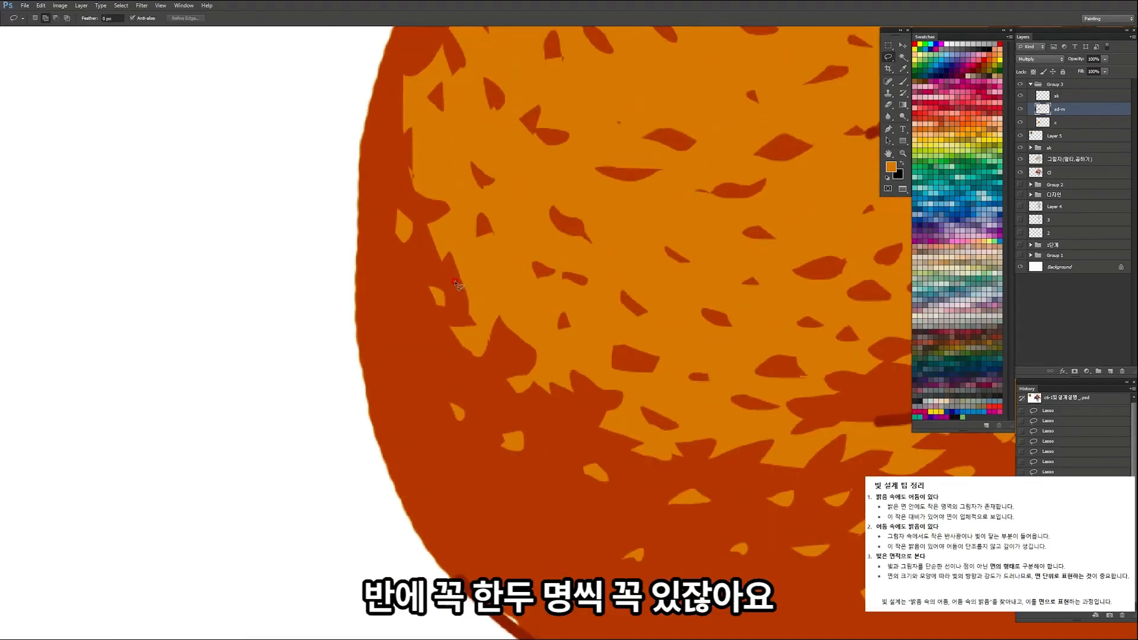
{"action": "left_click_drag", "start_coordinate": [416, 173], "coordinate": [445, 180]}
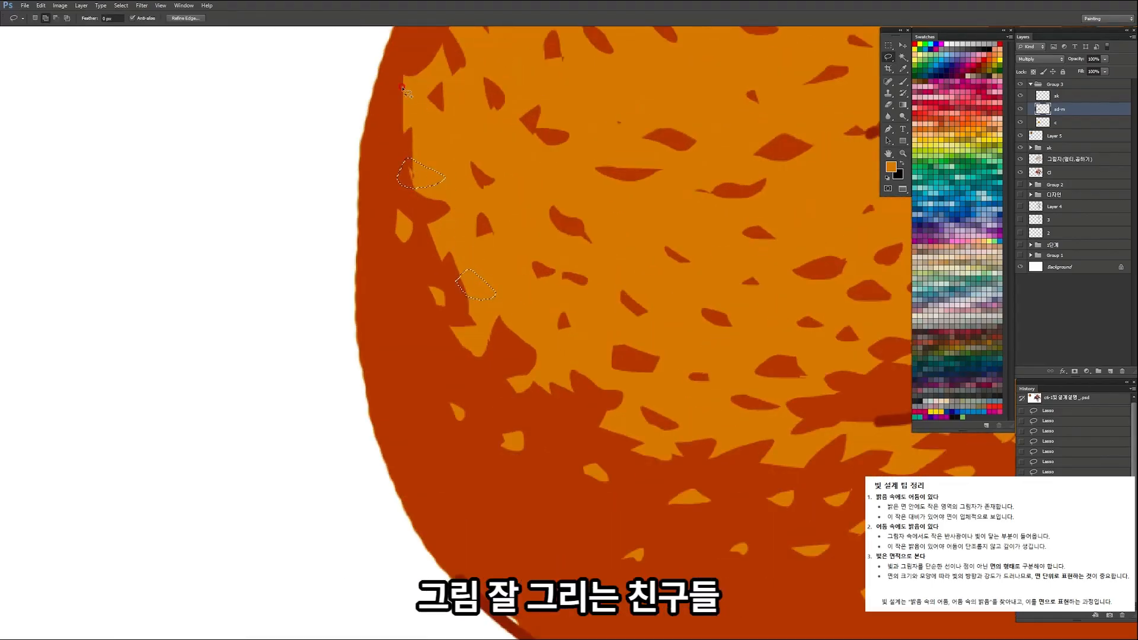
{"action": "left_click_drag", "start_coordinate": [421, 111], "coordinate": [407, 53]}
{"action": "key", "text": "Delete"}
{"action": "key", "text": "ctrl+d"}
Step: Lasso small shapes along the upper-left border of the lit area, fill them with the shadow colour and deselect
{"action": "mouse_move", "coordinate": [496, 293]}
{"action": "left_mouse_down"}
{"action": "mouse_move", "coordinate": [423, 281]}
{"action": "mouse_move", "coordinate": [508, 290]}
{"action": "left_mouse_up"}
{"action": "left_click_drag", "start_coordinate": [520, 240], "coordinate": [527, 233]}
{"action": "mouse_move", "coordinate": [560, 194]}
{"action": "left_mouse_down"}
{"action": "mouse_move", "coordinate": [539, 191]}
{"action": "mouse_move", "coordinate": [551, 191]}
{"action": "left_mouse_up"}
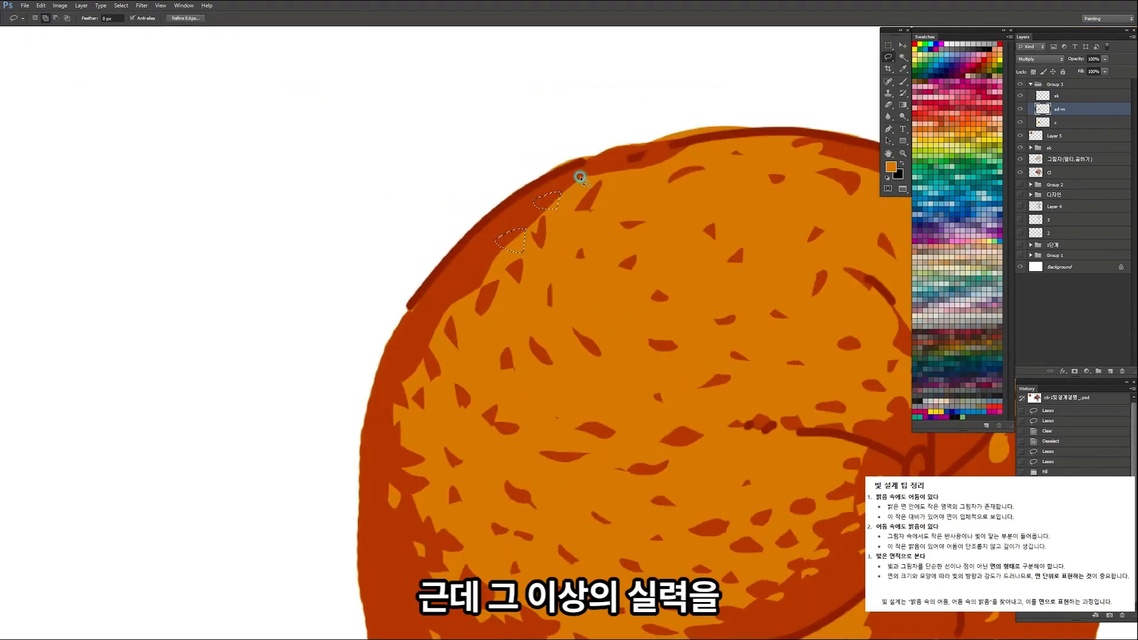
{"action": "mouse_move", "coordinate": [496, 255]}
{"action": "left_mouse_down"}
{"action": "mouse_move", "coordinate": [478, 254]}
{"action": "mouse_move", "coordinate": [495, 258]}
{"action": "left_mouse_up"}
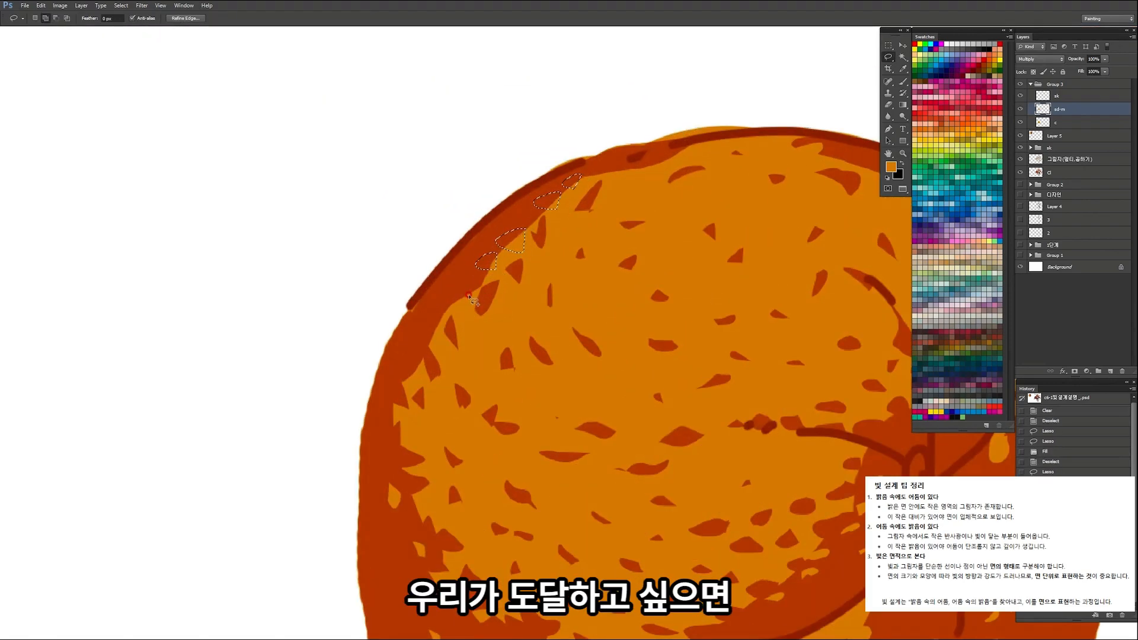
{"action": "left_click_drag", "start_coordinate": [470, 306], "coordinate": [469, 305]}
{"action": "left_click_drag", "start_coordinate": [442, 354], "coordinate": [439, 326]}
{"action": "key", "text": "alt+Delete"}
{"action": "key", "text": "ctrl+d"}
Step: Lasso small flecks in the shadow along the right border of the lit area and beside the stem, clear them and deselect
{"action": "key", "text": "z"}
{"action": "left_click_drag", "start_coordinate": [550, 253], "coordinate": [487, 261]}
{"action": "left_click_drag", "start_coordinate": [610, 249], "coordinate": [619, 251]}
{"action": "mouse_move", "coordinate": [575, 311]}
{"action": "left_mouse_down"}
{"action": "mouse_move", "coordinate": [560, 317]}
{"action": "mouse_move", "coordinate": [571, 315]}
{"action": "left_mouse_up"}
{"action": "key", "text": "l"}
{"action": "mouse_move", "coordinate": [591, 291]}
{"action": "left_mouse_down"}
{"action": "mouse_move", "coordinate": [574, 298]}
{"action": "mouse_move", "coordinate": [591, 290]}
{"action": "mouse_move", "coordinate": [583, 281]}
{"action": "left_mouse_up"}
{"action": "left_click_drag", "start_coordinate": [569, 285], "coordinate": [574, 288]}
{"action": "mouse_move", "coordinate": [598, 247]}
{"action": "left_mouse_down"}
{"action": "mouse_move", "coordinate": [599, 191]}
{"action": "mouse_move", "coordinate": [584, 159]}
{"action": "left_mouse_up"}
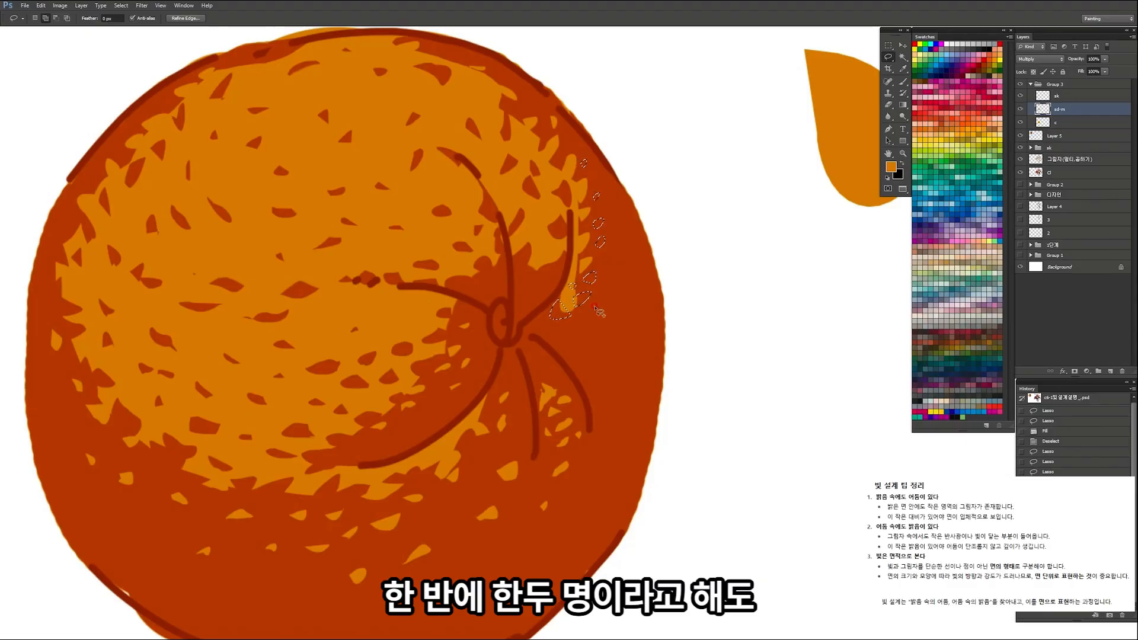
{"action": "left_click_drag", "start_coordinate": [597, 296], "coordinate": [594, 317]}
{"action": "mouse_move", "coordinate": [606, 282]}
{"action": "left_mouse_down"}
{"action": "mouse_move", "coordinate": [619, 278]}
{"action": "mouse_move", "coordinate": [607, 281]}
{"action": "left_mouse_up"}
{"action": "left_click_drag", "start_coordinate": [600, 332], "coordinate": [571, 331]}
{"action": "left_click_drag", "start_coordinate": [549, 329], "coordinate": [491, 305]}
{"action": "key", "text": "Delete"}
{"action": "key", "text": "ctrl+space"}
{"action": "mouse_move", "coordinate": [568, 258]}
{"action": "left_mouse_down"}
{"action": "mouse_move", "coordinate": [595, 239]}
{"action": "mouse_move", "coordinate": [563, 238]}
{"action": "left_mouse_up"}
{"action": "key", "text": "ctrl+d"}
Step: Lasso small flecks in the shadow around the stem creases, clear them to light and deselect
{"action": "key", "text": "ctrl+space"}
{"action": "left_click_drag", "start_coordinate": [565, 182], "coordinate": [561, 195]}
{"action": "left_click_drag", "start_coordinate": [541, 144], "coordinate": [533, 147]}
{"action": "left_click_drag", "start_coordinate": [546, 92], "coordinate": [546, 97]}
{"action": "mouse_move", "coordinate": [539, 223]}
{"action": "left_mouse_down"}
{"action": "mouse_move", "coordinate": [457, 259]}
{"action": "mouse_move", "coordinate": [468, 258]}
{"action": "left_mouse_up"}
{"action": "key", "text": "ctrl+space"}
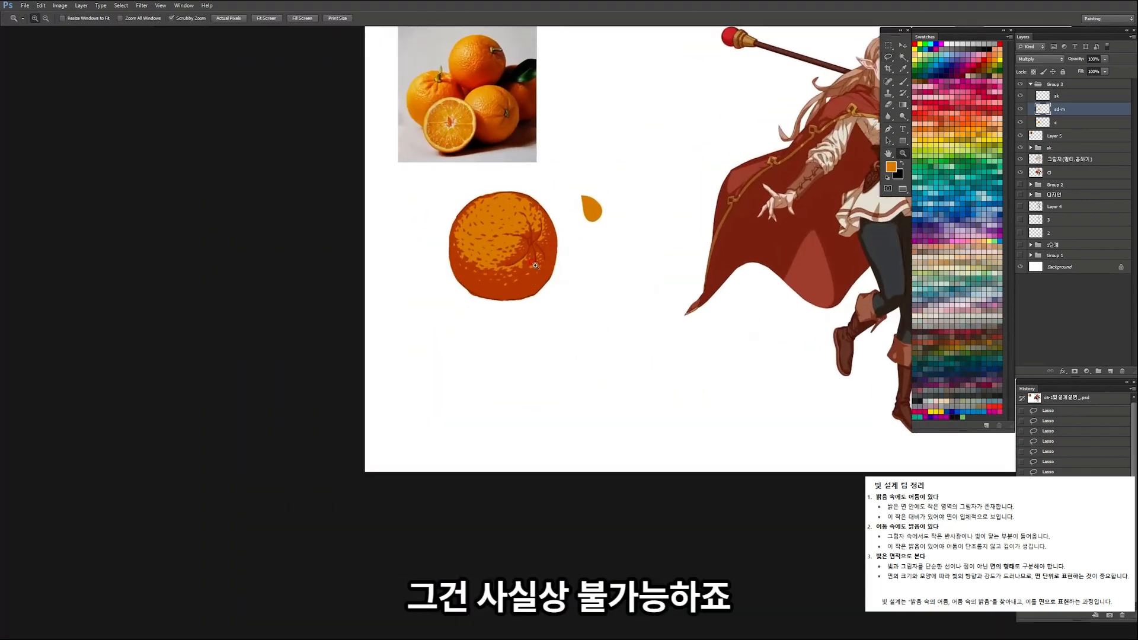
{"action": "left_click_drag", "start_coordinate": [519, 235], "coordinate": [517, 241]}
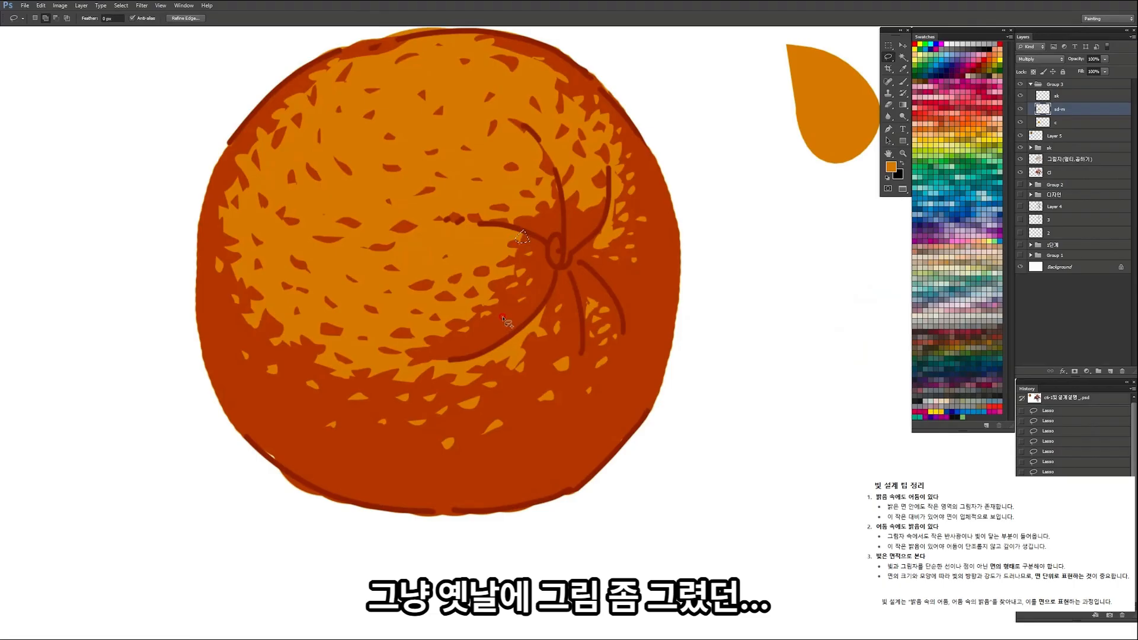
{"action": "key", "text": "ctrl+d"}
{"action": "key", "text": "ctrl+space"}
{"action": "mouse_move", "coordinate": [552, 204]}
{"action": "left_mouse_down"}
{"action": "mouse_move", "coordinate": [544, 227]}
{"action": "mouse_move", "coordinate": [407, 295]}
{"action": "mouse_move", "coordinate": [508, 333]}
{"action": "mouse_move", "coordinate": [531, 276]}
{"action": "left_mouse_up"}
{"action": "key", "text": "Delete"}
{"action": "key", "text": "ctrl+d"}
{"action": "key", "text": "ctrl+space"}
{"action": "left_click", "coordinate": [541, 258]}
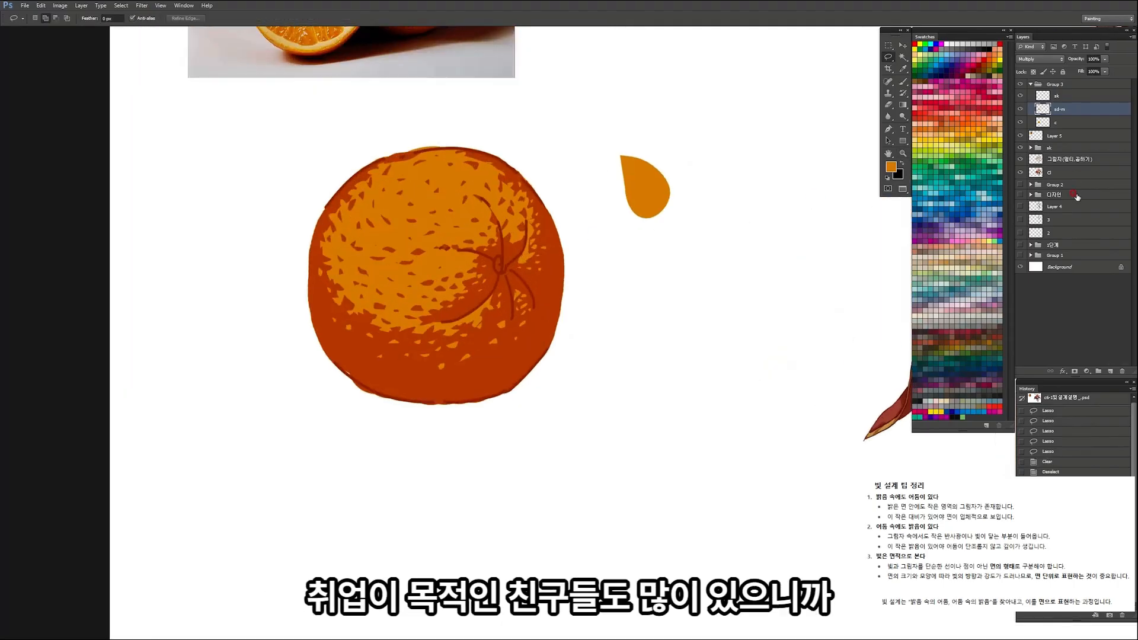
Step: Make the orange's base colour layer active, hide the shadow layer and set up the Brush for painting the stem
{"action": "left_click", "coordinate": [1064, 125]}
{"action": "key", "text": "ctrl+space"}
{"action": "mouse_move", "coordinate": [572, 205]}
{"action": "left_mouse_down"}
{"action": "mouse_move", "coordinate": [544, 169]}
{"action": "mouse_move", "coordinate": [554, 186]}
{"action": "mouse_move", "coordinate": [581, 187]}
{"action": "left_mouse_up"}
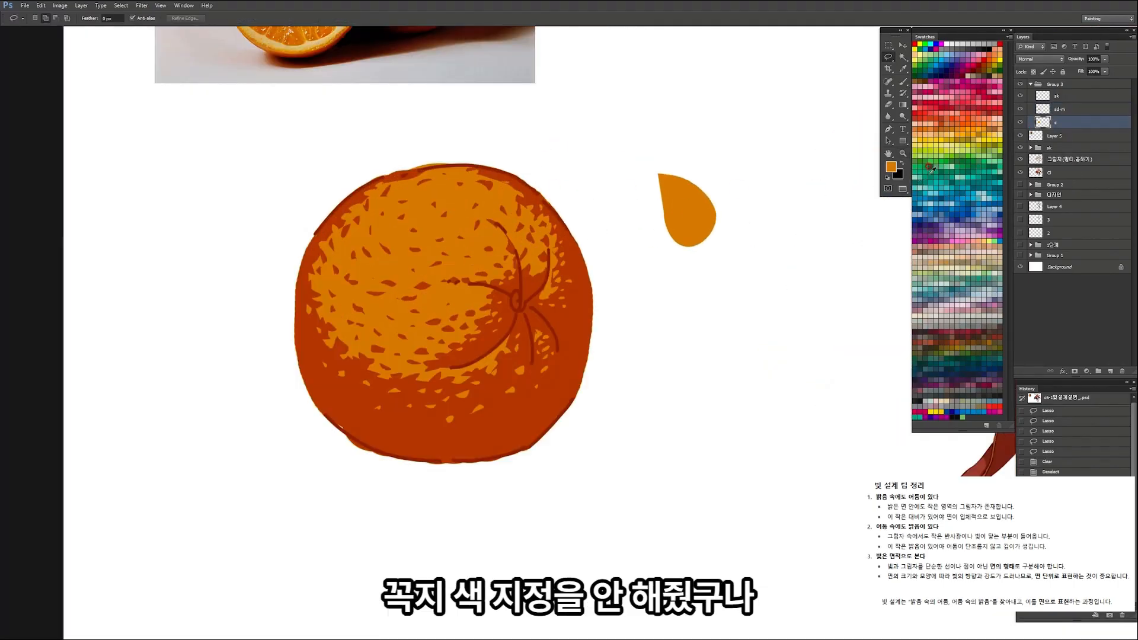
{"action": "left_click", "coordinate": [1020, 109]}
{"action": "key", "text": "ctrl+space"}
{"action": "left_click_drag", "start_coordinate": [532, 285], "coordinate": [549, 290]}
{"action": "key", "text": "b"}
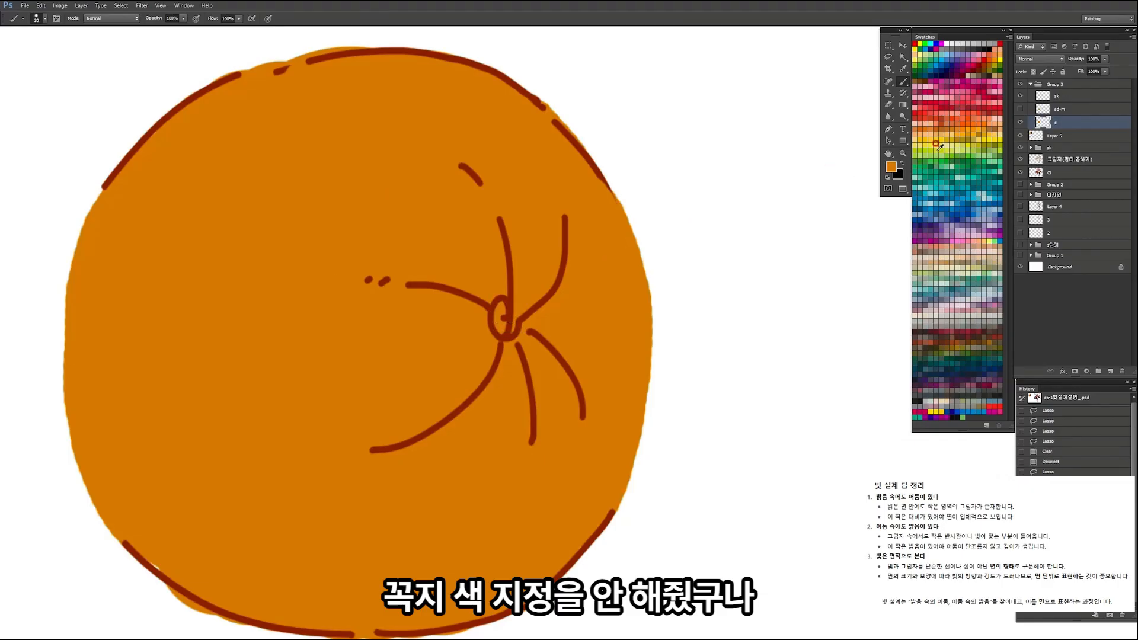
Step: Brush green and teal tones onto the stem base, undoing the first stroke
{"action": "left_click", "coordinate": [926, 156]}
{"action": "left_click_drag", "start_coordinate": [503, 307], "coordinate": [501, 325]}
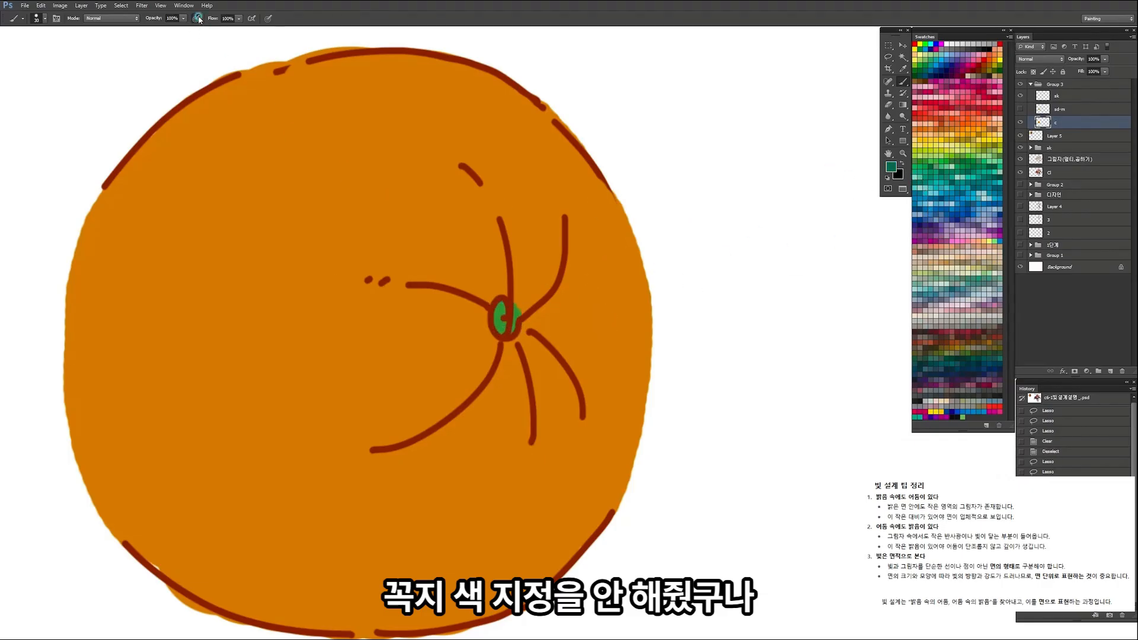
{"action": "key", "text": "ctrl+z"}
{"action": "mouse_move", "coordinate": [504, 307]}
{"action": "left_mouse_down"}
{"action": "mouse_move", "coordinate": [503, 320]}
{"action": "mouse_move", "coordinate": [499, 303]}
{"action": "mouse_move", "coordinate": [515, 319]}
{"action": "left_mouse_up"}
{"action": "left_click", "coordinate": [509, 298], "text": "alt"}
{"action": "key", "text": "Delete"}
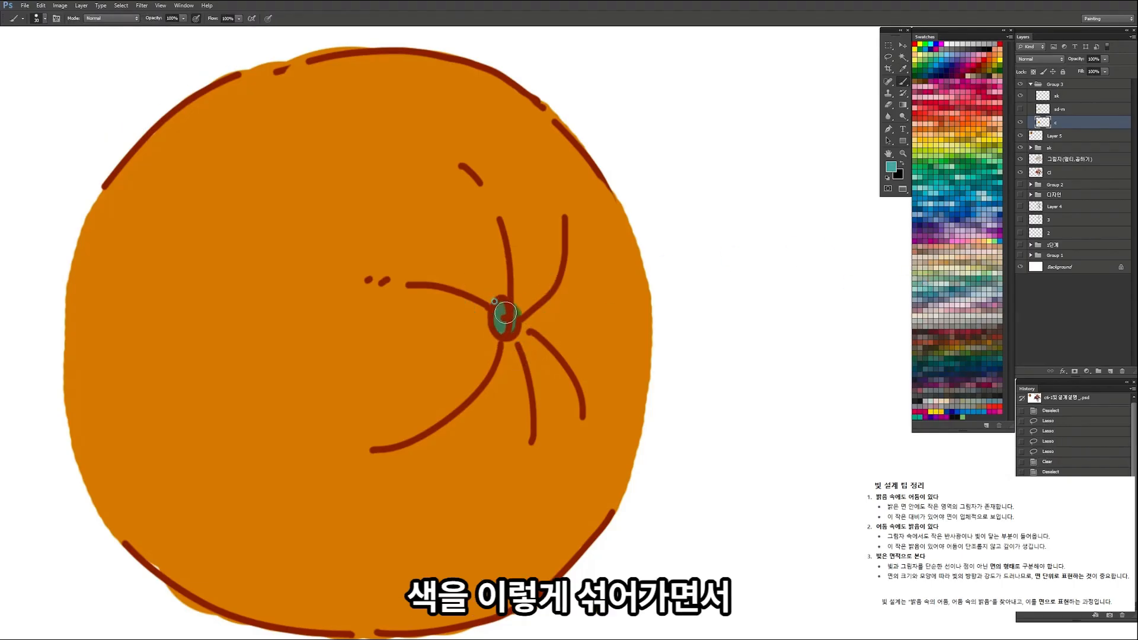
Step: Set the sketch layer's blending mode to Multiply
{"action": "left_click", "coordinate": [1073, 95]}
{"action": "left_click", "coordinate": [1038, 59]}
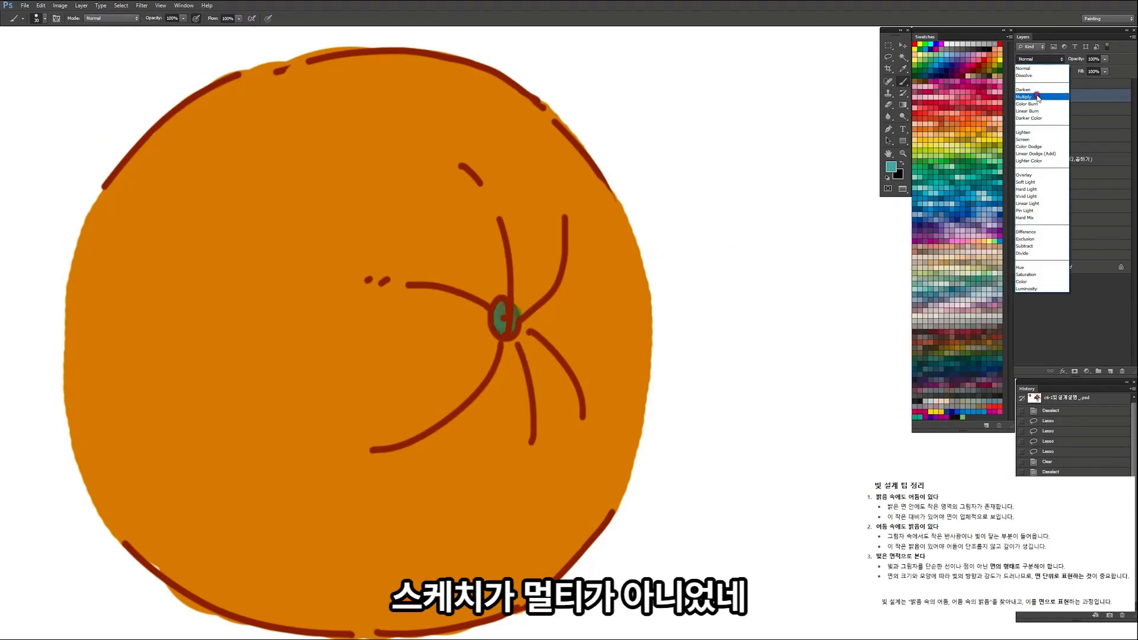
{"action": "left_click", "coordinate": [1037, 97]}
Step: Recolour the stem base dark green on the base colour layer and show the shadow layer again
{"action": "left_click", "coordinate": [1056, 125]}
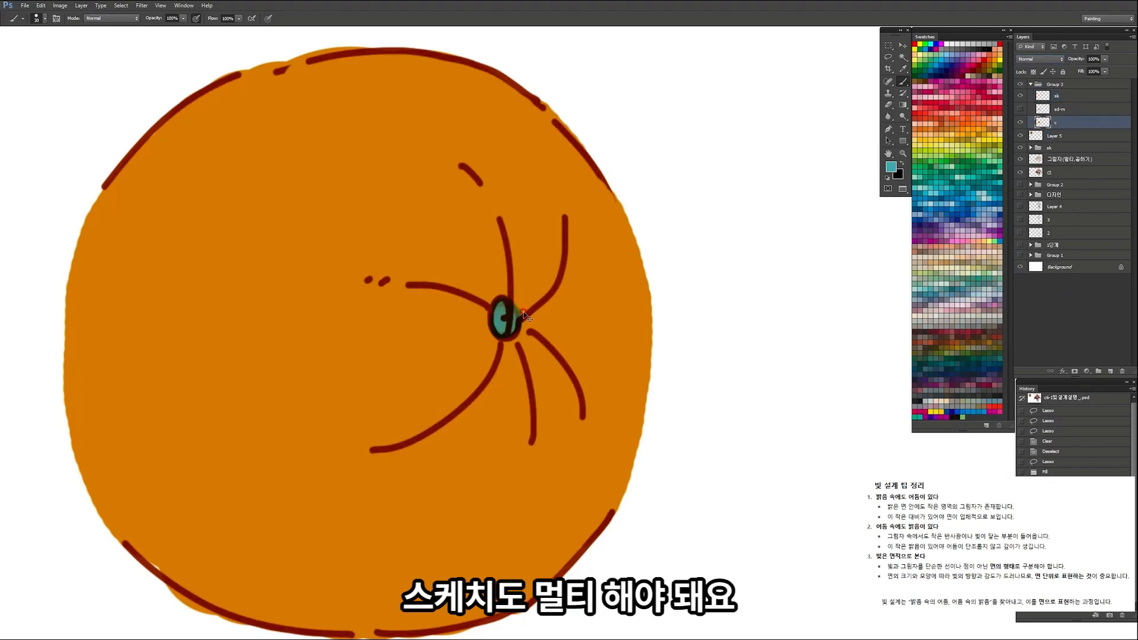
{"action": "key", "text": "ctrl+space"}
{"action": "left_click_drag", "start_coordinate": [508, 319], "coordinate": [684, 300]}
{"action": "left_click", "coordinate": [969, 348]}
{"action": "key", "text": "alt+BackSpace"}
{"action": "key", "text": "l"}
{"action": "mouse_move", "coordinate": [483, 303]}
{"action": "left_mouse_down"}
{"action": "mouse_move", "coordinate": [504, 346]}
{"action": "mouse_move", "coordinate": [528, 332]}
{"action": "mouse_move", "coordinate": [523, 296]}
{"action": "mouse_move", "coordinate": [487, 277]}
{"action": "left_mouse_up"}
{"action": "key", "text": "ctrl+d"}
{"action": "key", "text": "ctrl+space"}
{"action": "left_click_drag", "start_coordinate": [541, 333], "coordinate": [481, 356]}
{"action": "left_click", "coordinate": [1020, 109]}
{"action": "mouse_move", "coordinate": [657, 333]}
{"action": "left_mouse_down"}
{"action": "mouse_move", "coordinate": [523, 273]}
{"action": "mouse_move", "coordinate": [556, 279]}
{"action": "left_mouse_up"}
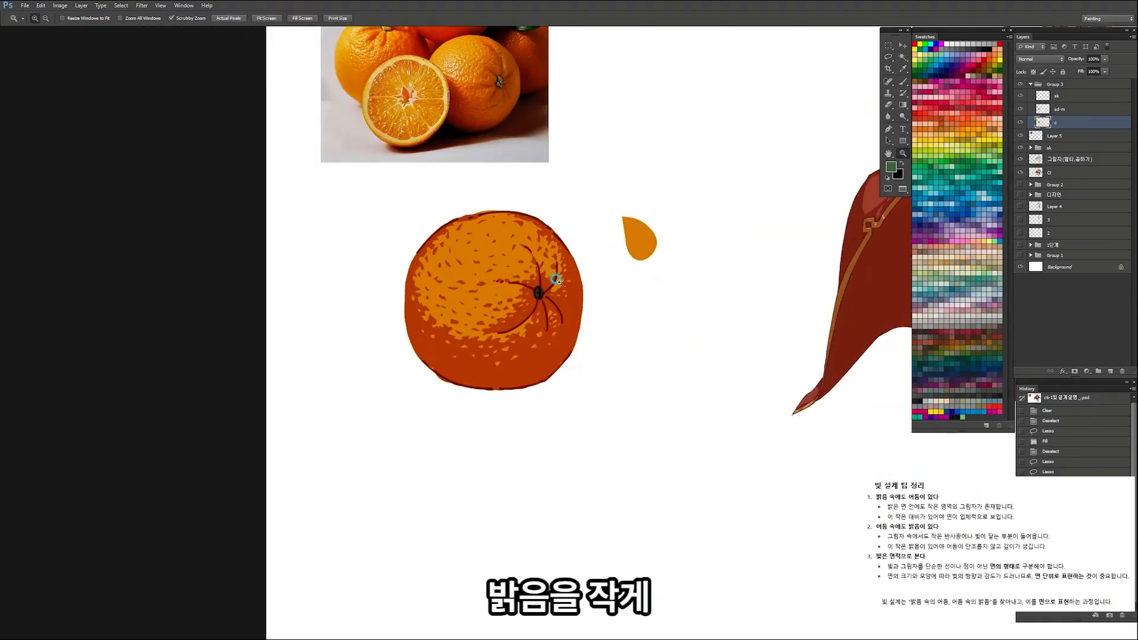
Step: On the shadow layer, lasso tiny flecks across the orange's lower shadow and clear them to light
{"action": "left_click", "coordinate": [1073, 115]}
{"action": "key", "text": "i"}
{"action": "left_click", "coordinate": [645, 234]}
{"action": "key", "text": "z"}
{"action": "mouse_move", "coordinate": [538, 331]}
{"action": "left_mouse_down"}
{"action": "mouse_move", "coordinate": [572, 301]}
{"action": "mouse_move", "coordinate": [638, 296]}
{"action": "left_mouse_up"}
{"action": "key", "text": "l"}
{"action": "key", "text": "Delete"}
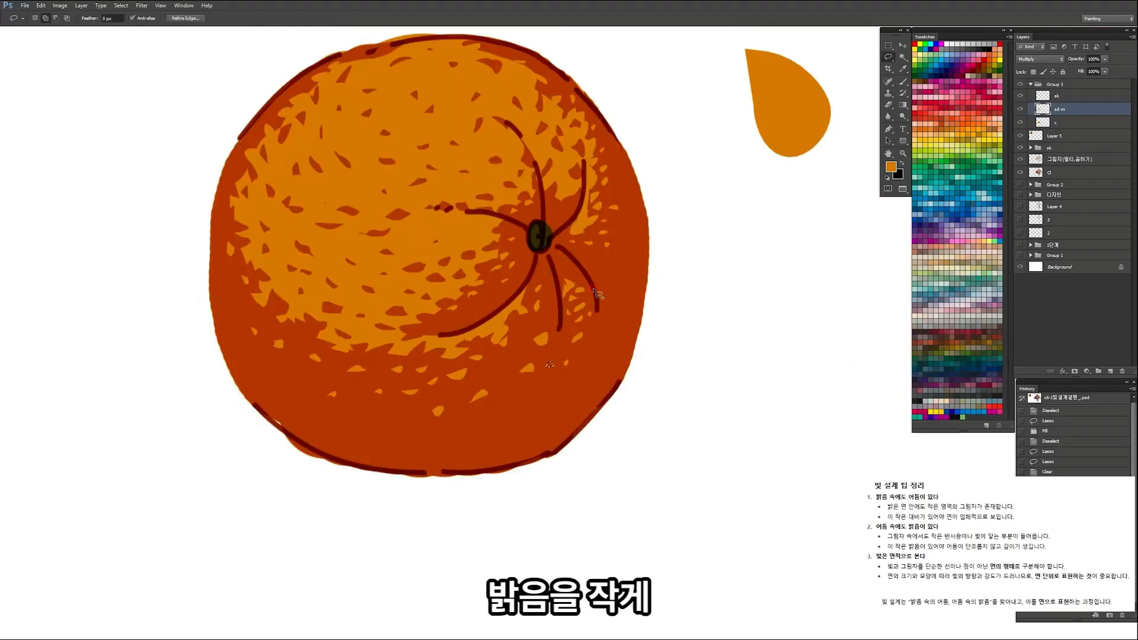
{"action": "left_click_drag", "start_coordinate": [382, 422], "coordinate": [386, 427]}
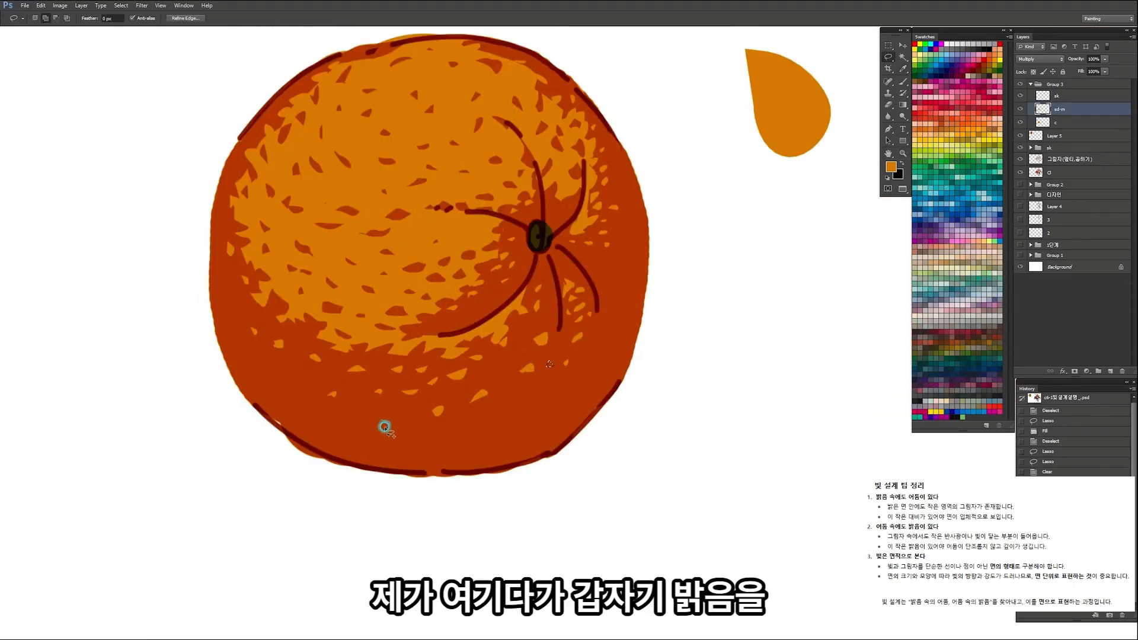
{"action": "left_click_drag", "start_coordinate": [480, 434], "coordinate": [523, 416]}
{"action": "left_click_drag", "start_coordinate": [286, 380], "coordinate": [280, 367]}
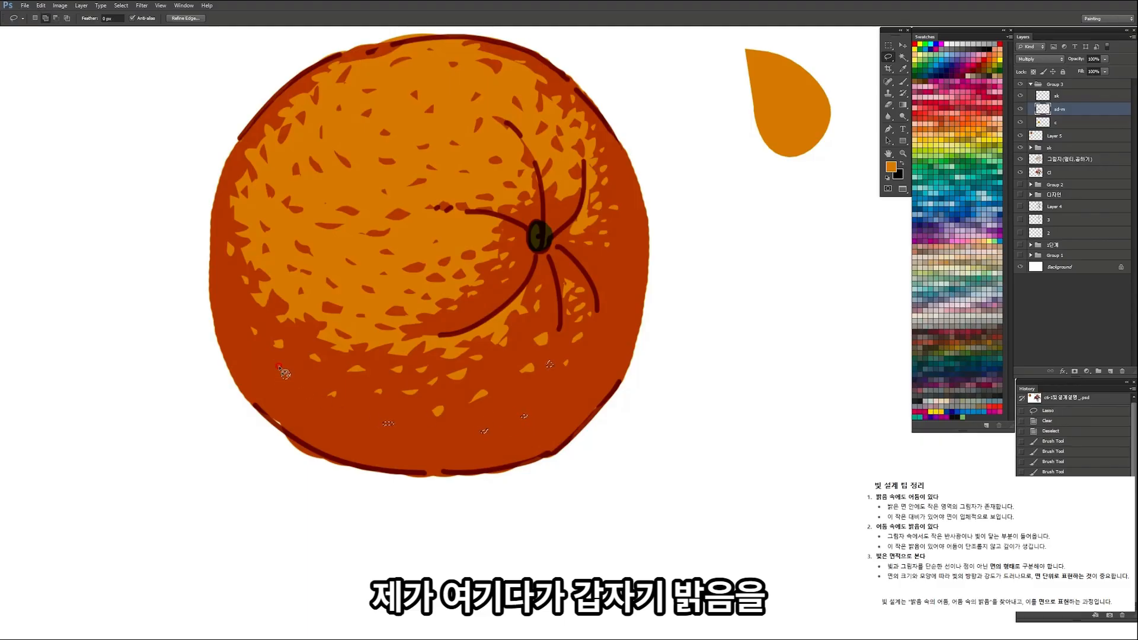
Step: Try clearing one large light patch in the lower-right shadow of the orange
{"action": "mouse_move", "coordinate": [553, 353]}
{"action": "left_mouse_down"}
{"action": "mouse_move", "coordinate": [488, 389]}
{"action": "mouse_move", "coordinate": [568, 387]}
{"action": "left_mouse_up"}
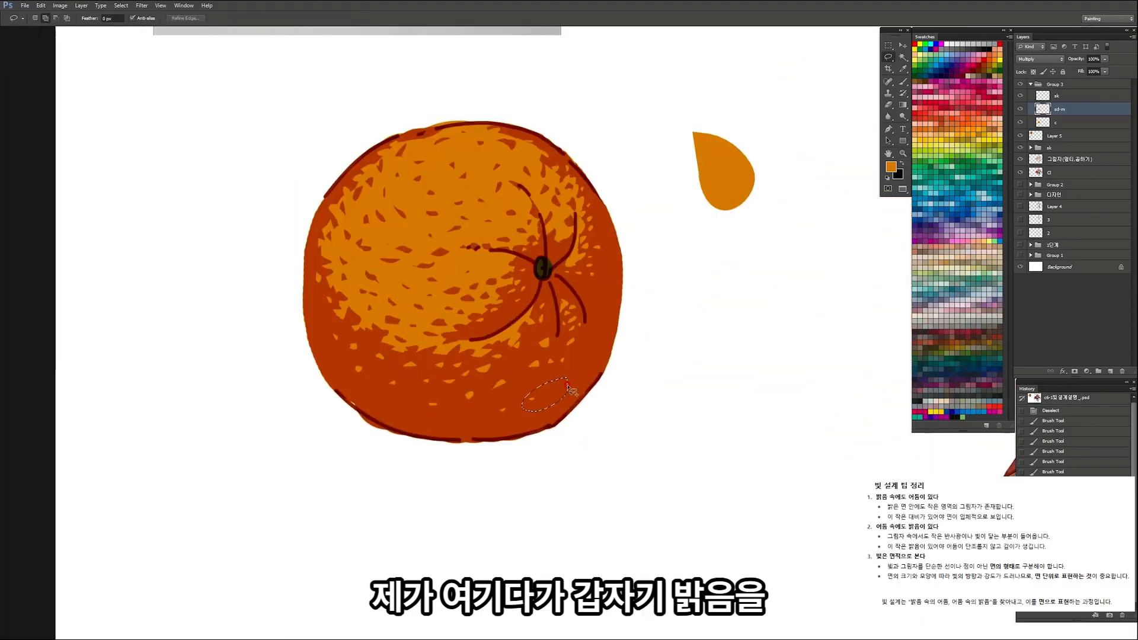
{"action": "key", "text": "Delete"}
{"action": "mouse_move", "coordinate": [503, 343]}
{"action": "left_mouse_down"}
{"action": "mouse_move", "coordinate": [409, 412]}
{"action": "mouse_move", "coordinate": [529, 349]}
{"action": "mouse_move", "coordinate": [505, 371]}
{"action": "mouse_move", "coordinate": [518, 367]}
{"action": "left_mouse_up"}
{"action": "key", "text": "ctrl+alt+z"}
{"action": "key", "text": "ctrl+alt+z"}
Step: Lasso small flecks along the top and upper-left border of the lit area, fill them with the shadow colour and deselect
{"action": "left_click_drag", "start_coordinate": [475, 272], "coordinate": [499, 296]}
{"action": "left_click_drag", "start_coordinate": [585, 293], "coordinate": [593, 292]}
{"action": "left_click_drag", "start_coordinate": [409, 347], "coordinate": [420, 334]}
{"action": "mouse_move", "coordinate": [396, 339]}
{"action": "left_mouse_down"}
{"action": "mouse_move", "coordinate": [371, 357]}
{"action": "mouse_move", "coordinate": [387, 372]}
{"action": "mouse_move", "coordinate": [316, 411]}
{"action": "left_mouse_up"}
{"action": "mouse_move", "coordinate": [292, 469]}
{"action": "left_mouse_down"}
{"action": "mouse_move", "coordinate": [292, 487]}
{"action": "mouse_move", "coordinate": [310, 486]}
{"action": "mouse_move", "coordinate": [274, 486]}
{"action": "left_mouse_up"}
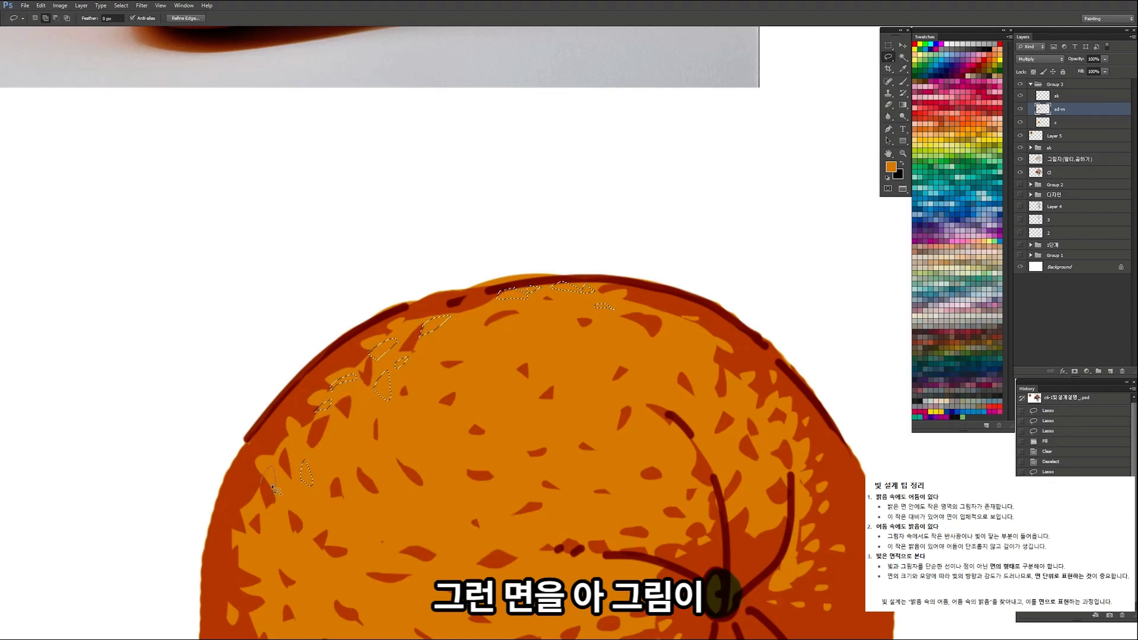
{"action": "left_click_drag", "start_coordinate": [269, 565], "coordinate": [254, 573]}
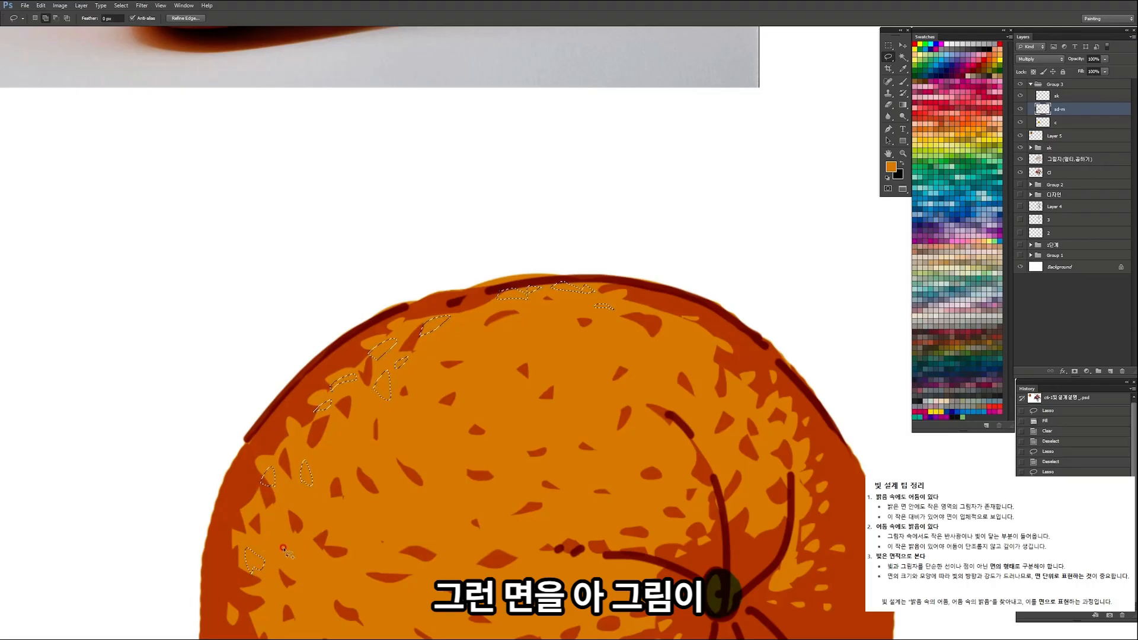
{"action": "key", "text": "alt+BackSpace"}
{"action": "key", "text": "ctrl+space"}
{"action": "left_click_drag", "start_coordinate": [408, 352], "coordinate": [356, 380]}
{"action": "key", "text": "ctrl+d"}
Step: Load the base colour layer's outline as a selection and brush along the orange's top edge on the shadow layer
{"action": "key", "text": "ctrl+space"}
{"action": "left_click", "coordinate": [428, 357]}
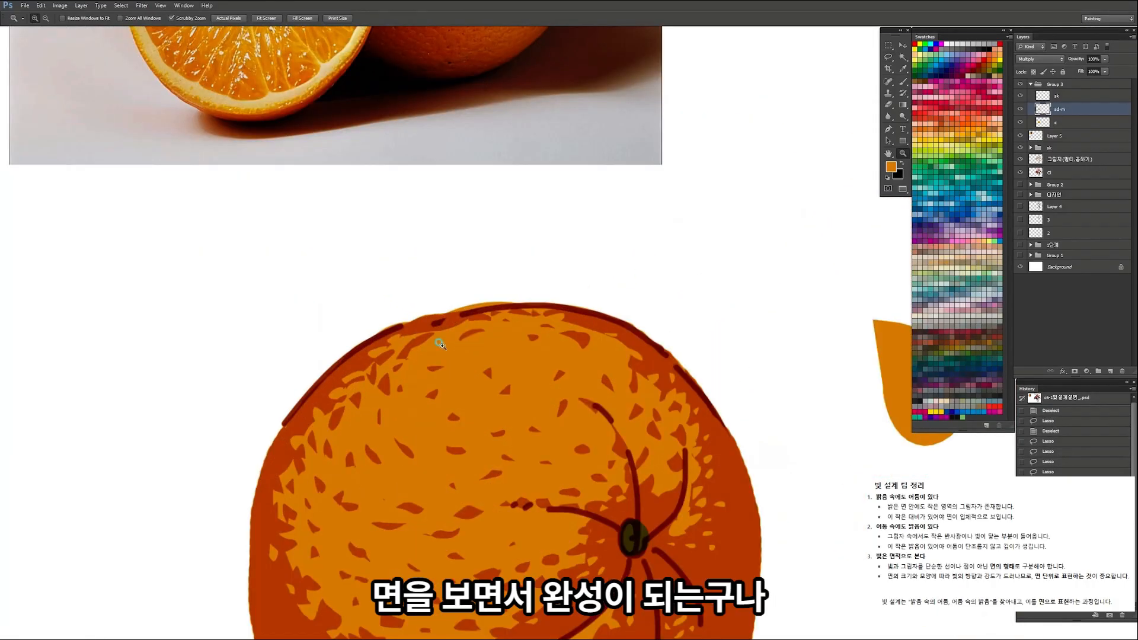
{"action": "left_click_drag", "start_coordinate": [432, 354], "coordinate": [425, 336]}
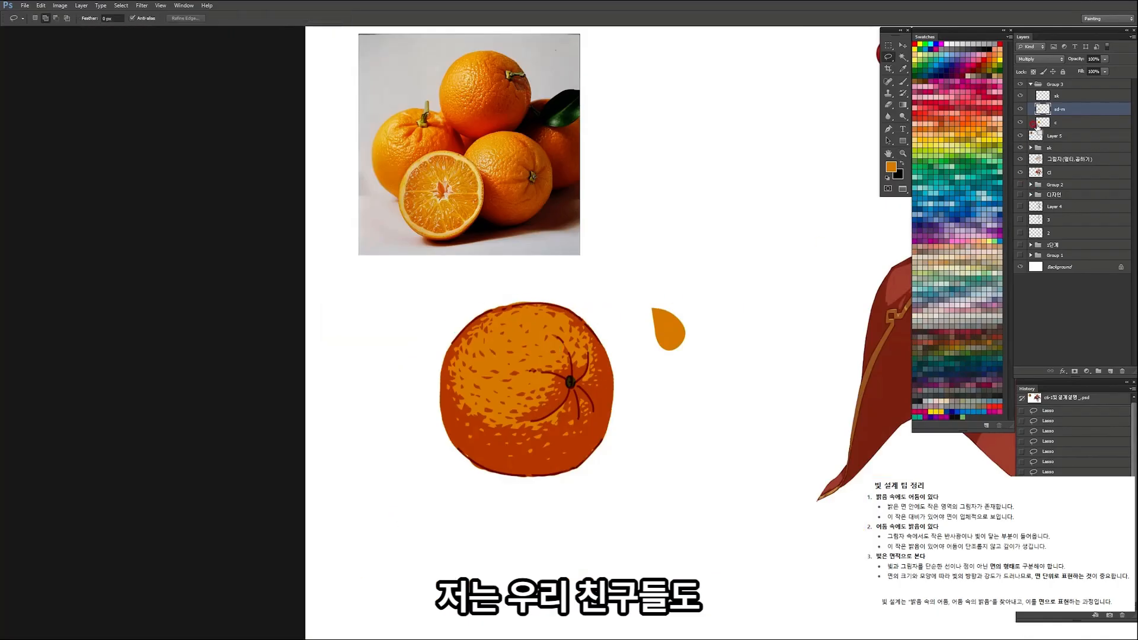
{"action": "left_click", "coordinate": [1038, 125], "text": "ctrl"}
{"action": "left_click", "coordinate": [533, 280]}
{"action": "key", "text": "b"}
{"action": "left_click_drag", "start_coordinate": [475, 348], "coordinate": [561, 333]}
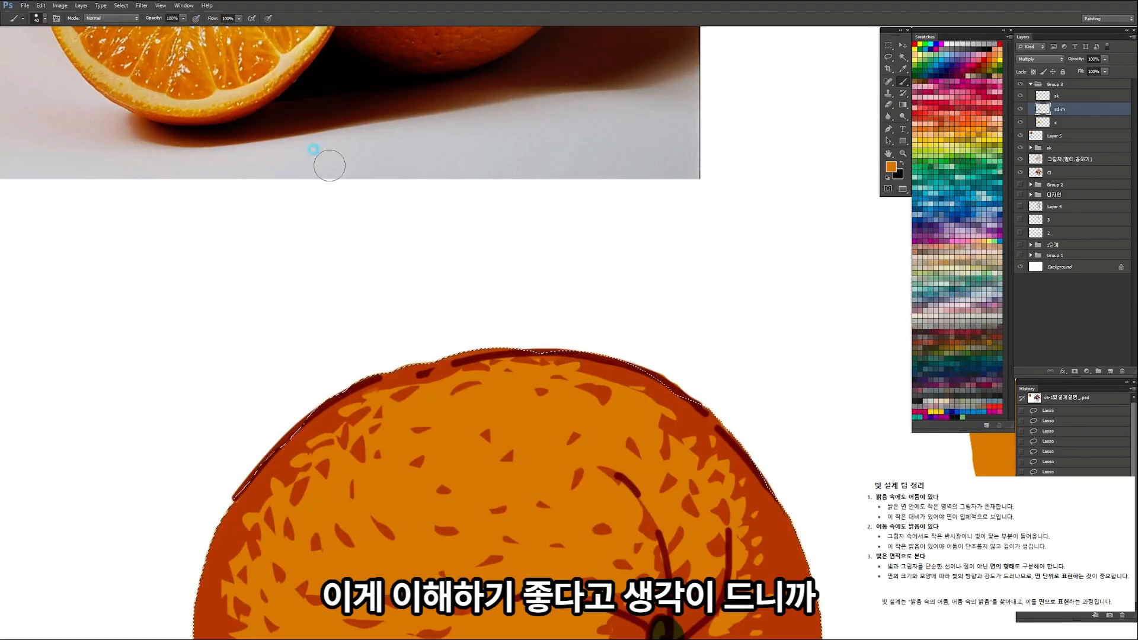
Step: Lasso small flecks in the upper-right light and along the lower-left border, fill them with the shadow colour and deselect
{"action": "mouse_move", "coordinate": [581, 338]}
{"action": "left_mouse_down"}
{"action": "mouse_move", "coordinate": [516, 350]}
{"action": "mouse_move", "coordinate": [602, 332]}
{"action": "mouse_move", "coordinate": [629, 422]}
{"action": "left_mouse_up"}
{"action": "key", "text": "l"}
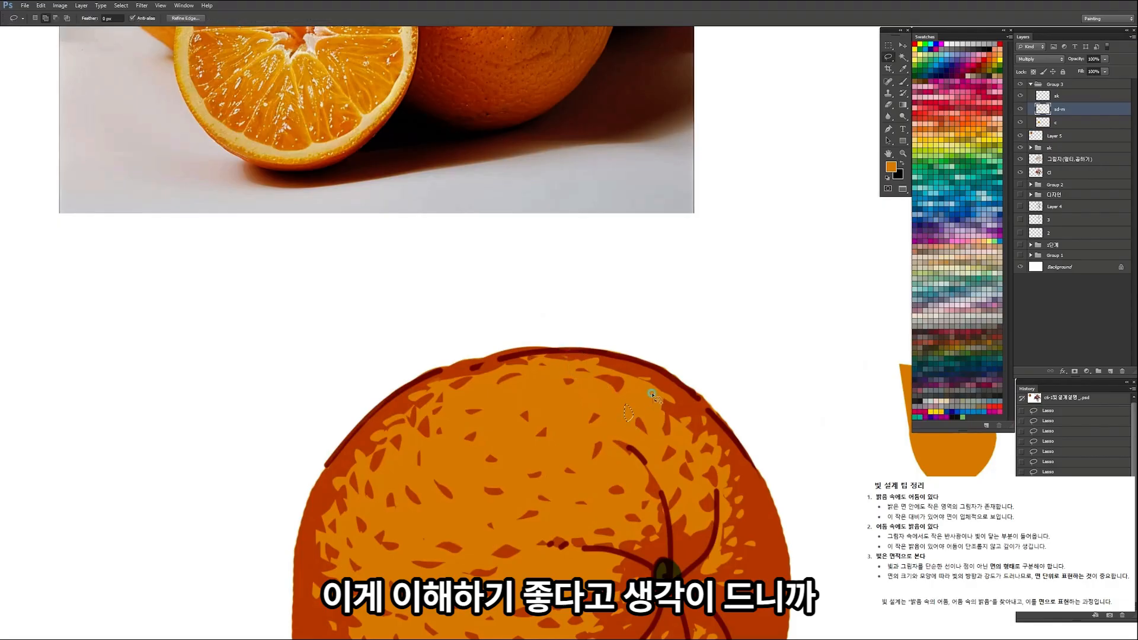
{"action": "left_click_drag", "start_coordinate": [612, 481], "coordinate": [614, 473]}
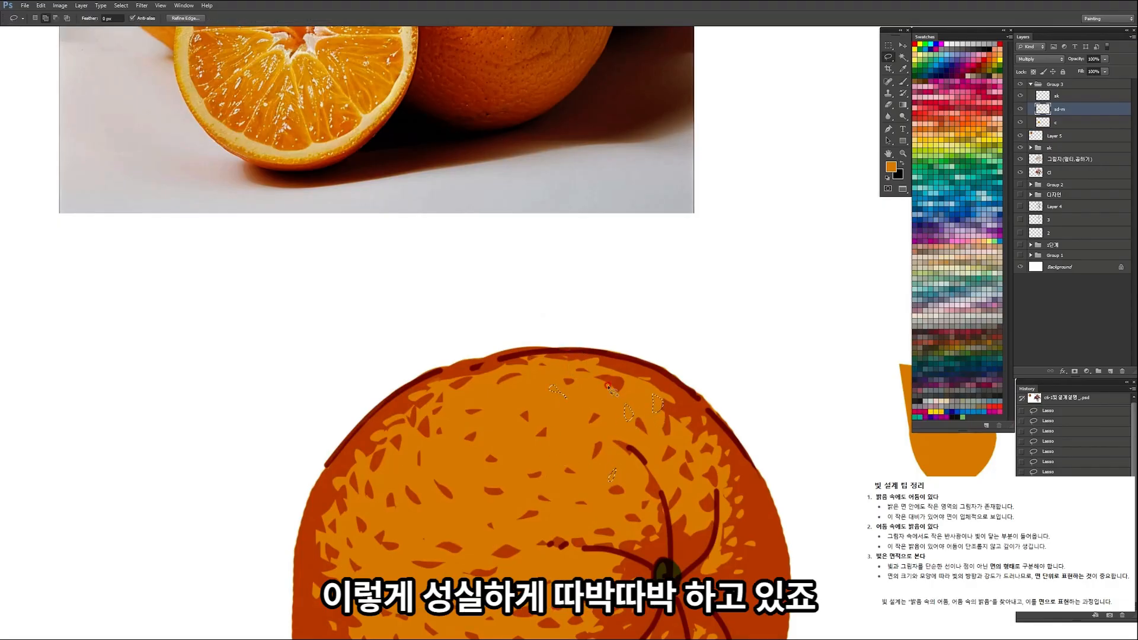
{"action": "left_click_drag", "start_coordinate": [616, 386], "coordinate": [532, 380]}
{"action": "left_click_drag", "start_coordinate": [623, 456], "coordinate": [572, 417]}
{"action": "left_click", "coordinate": [573, 419]}
{"action": "mouse_move", "coordinate": [476, 406]}
{"action": "left_mouse_down"}
{"action": "mouse_move", "coordinate": [419, 349]}
{"action": "mouse_move", "coordinate": [413, 324]}
{"action": "left_mouse_up"}
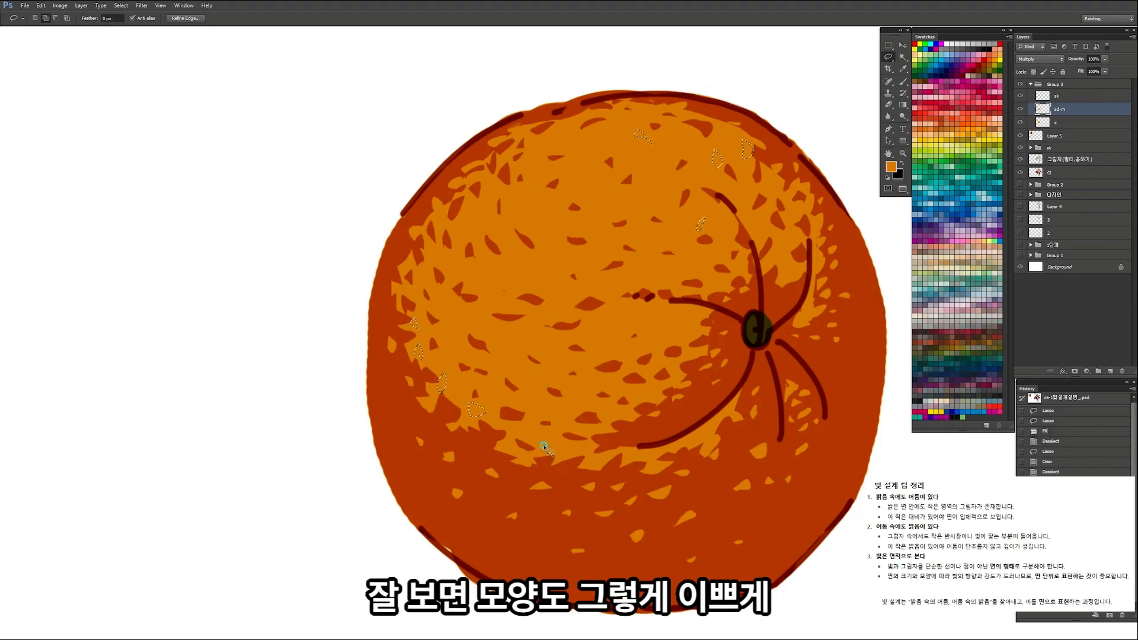
{"action": "left_click_drag", "start_coordinate": [546, 449], "coordinate": [545, 447]}
{"action": "key", "text": "alt+Delete"}
{"action": "key", "text": "ctrl+d"}
Step: Touch up the shadow flecks in the upper lit area of the orange with the Eraser
{"action": "left_click_drag", "start_coordinate": [538, 310], "coordinate": [472, 325]}
{"action": "mouse_move", "coordinate": [568, 309]}
{"action": "left_mouse_down"}
{"action": "mouse_move", "coordinate": [575, 300]}
{"action": "mouse_move", "coordinate": [506, 323]}
{"action": "mouse_move", "coordinate": [542, 321]}
{"action": "mouse_move", "coordinate": [596, 342]}
{"action": "mouse_move", "coordinate": [601, 325]}
{"action": "left_mouse_up"}
{"action": "left_click_drag", "start_coordinate": [497, 290], "coordinate": [532, 294]}
{"action": "key", "text": "e"}
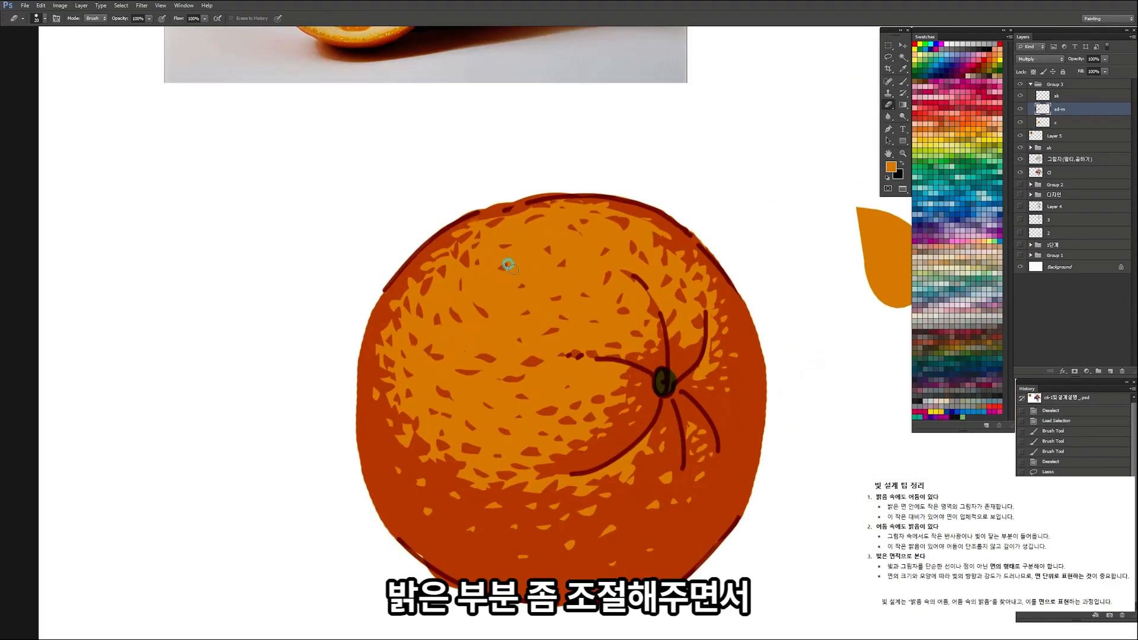
{"action": "key", "text": "z"}
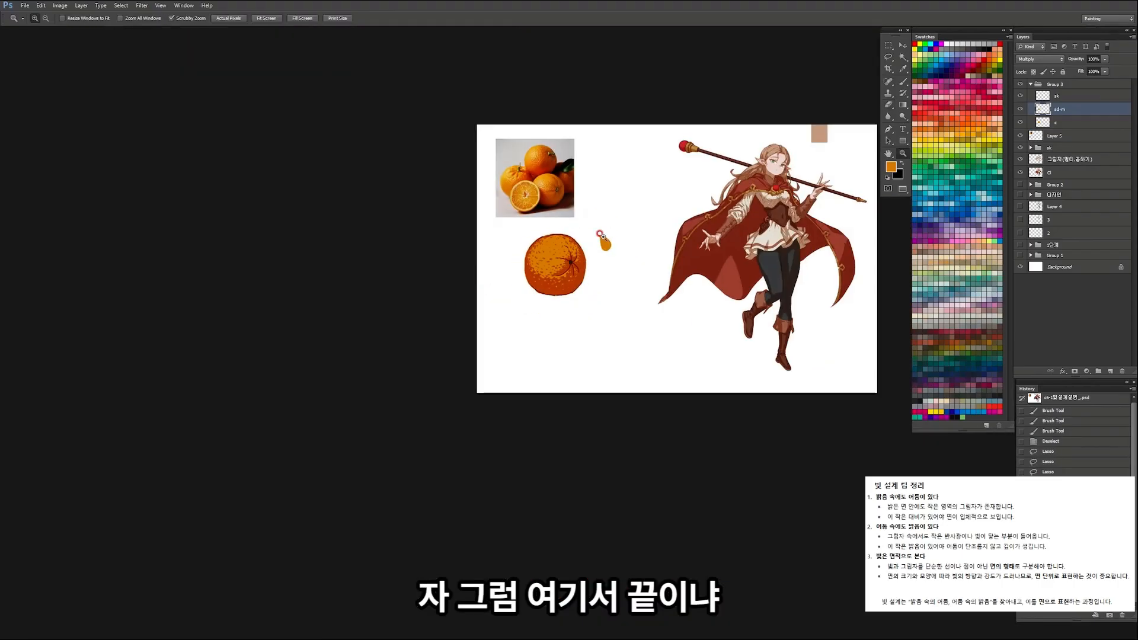
{"action": "left_click_drag", "start_coordinate": [603, 237], "coordinate": [618, 240]}
{"action": "left_click_drag", "start_coordinate": [618, 241], "coordinate": [538, 328]}
{"action": "left_click_drag", "start_coordinate": [468, 344], "coordinate": [468, 343]}
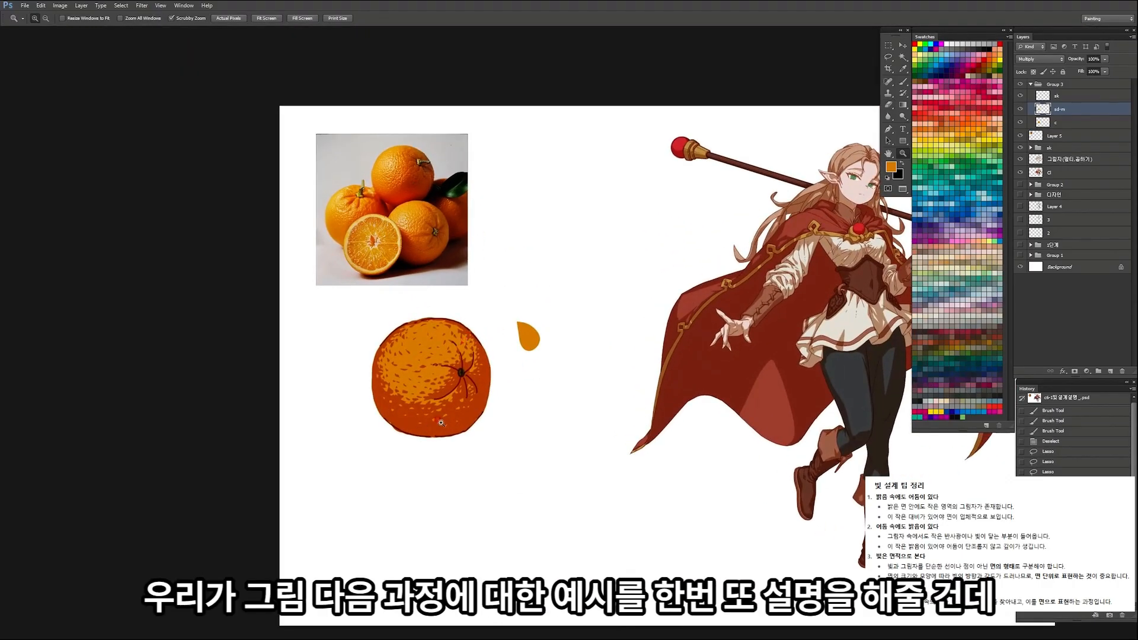
Step: Add a new layer directly above the base colour layer and name it c2
{"action": "left_click", "coordinate": [474, 389]}
{"action": "left_click", "coordinate": [1061, 122]}
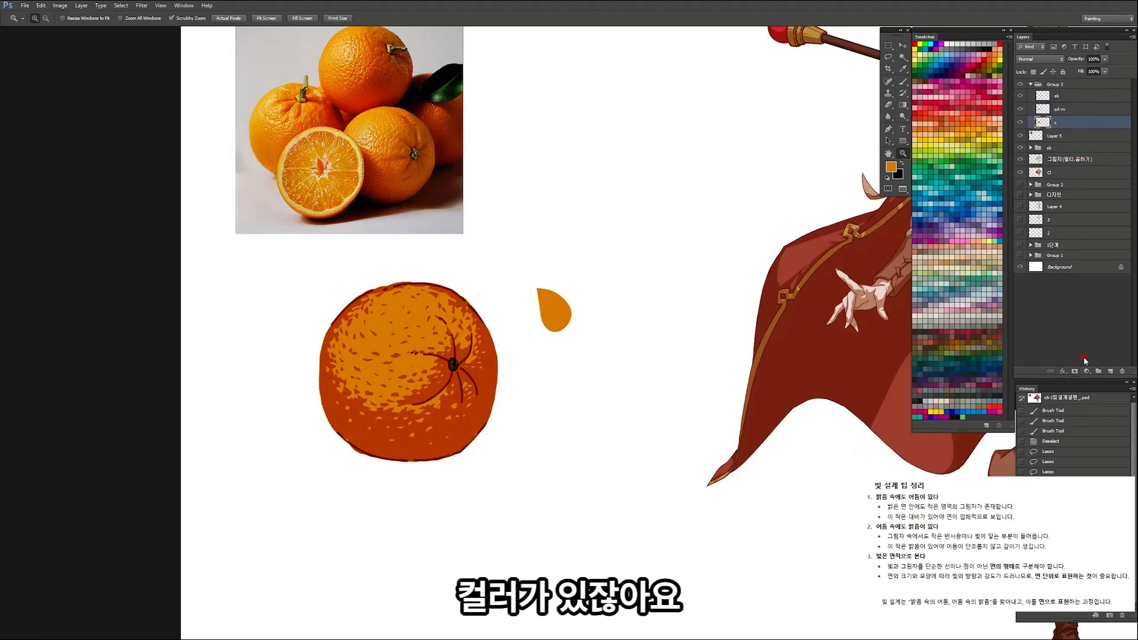
{"action": "left_click", "coordinate": [1100, 371]}
{"action": "double_click", "coordinate": [1061, 122]}
{"action": "type", "text": "c2"}
{"action": "key", "text": "Return"}
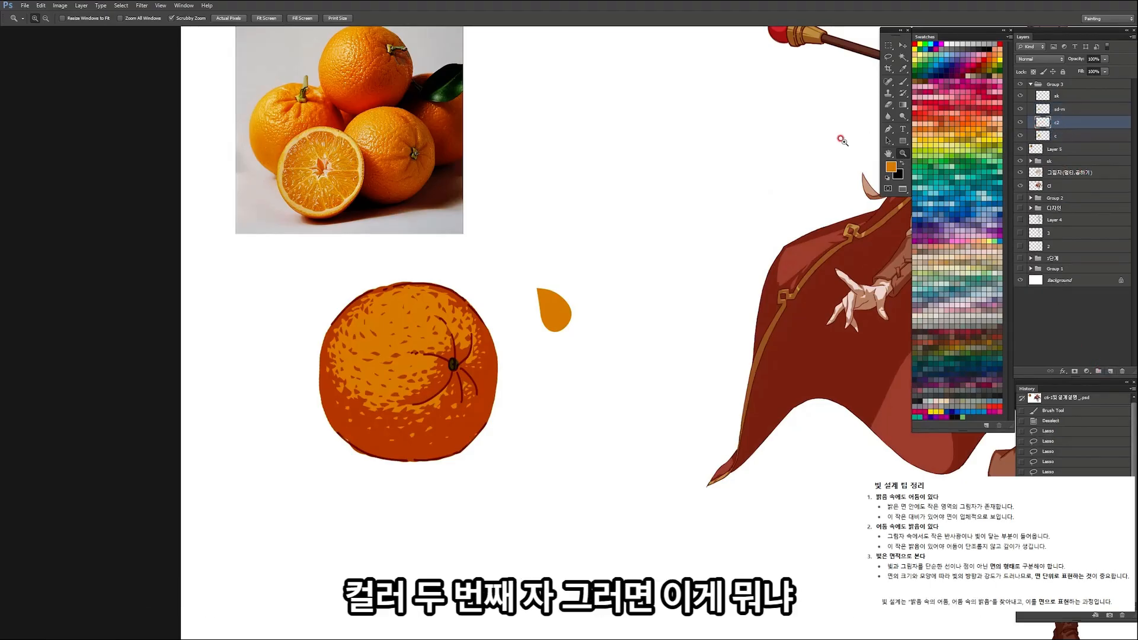
Step: Toggle the visibility of the base colour and sketch layers to review what each contributes
{"action": "left_click", "coordinate": [1020, 136]}
{"action": "left_click", "coordinate": [1020, 136]}
{"action": "left_click", "coordinate": [1020, 136]}
{"action": "left_click", "coordinate": [1020, 136]}
{"action": "left_click", "coordinate": [1020, 95]}
{"action": "left_click", "coordinate": [1020, 95]}
{"action": "left_click", "coordinate": [1020, 135]}
{"action": "left_click", "coordinate": [1020, 135]}
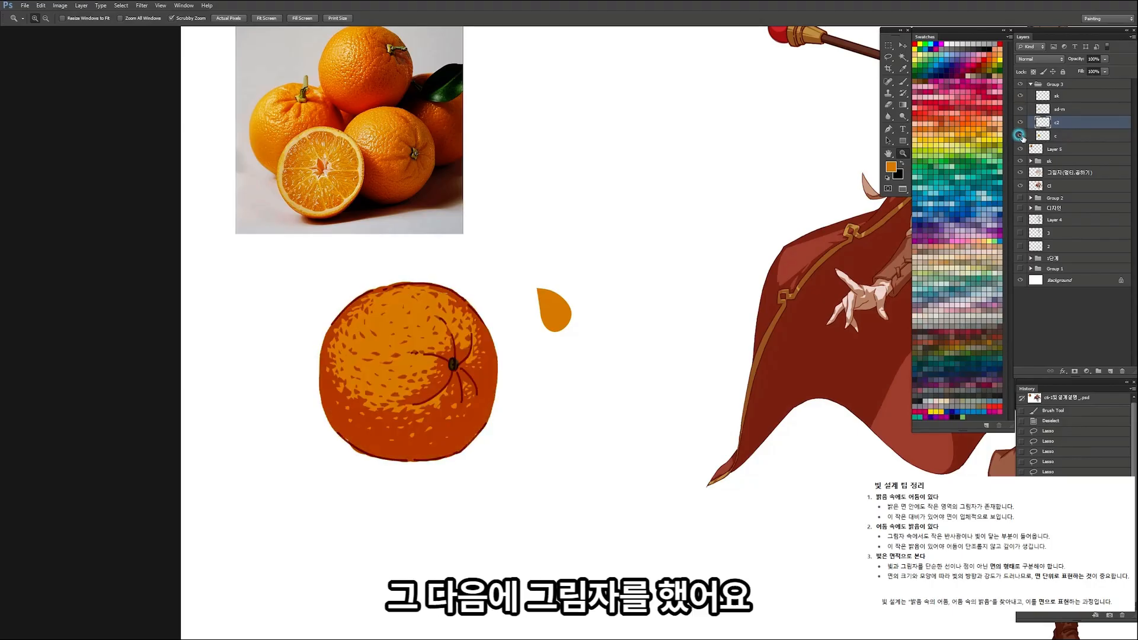
Step: Load the base colour layer's shape as a selection and make the c2 layer active
{"action": "left_click", "coordinate": [1019, 109]}
{"action": "left_click", "coordinate": [1020, 109]}
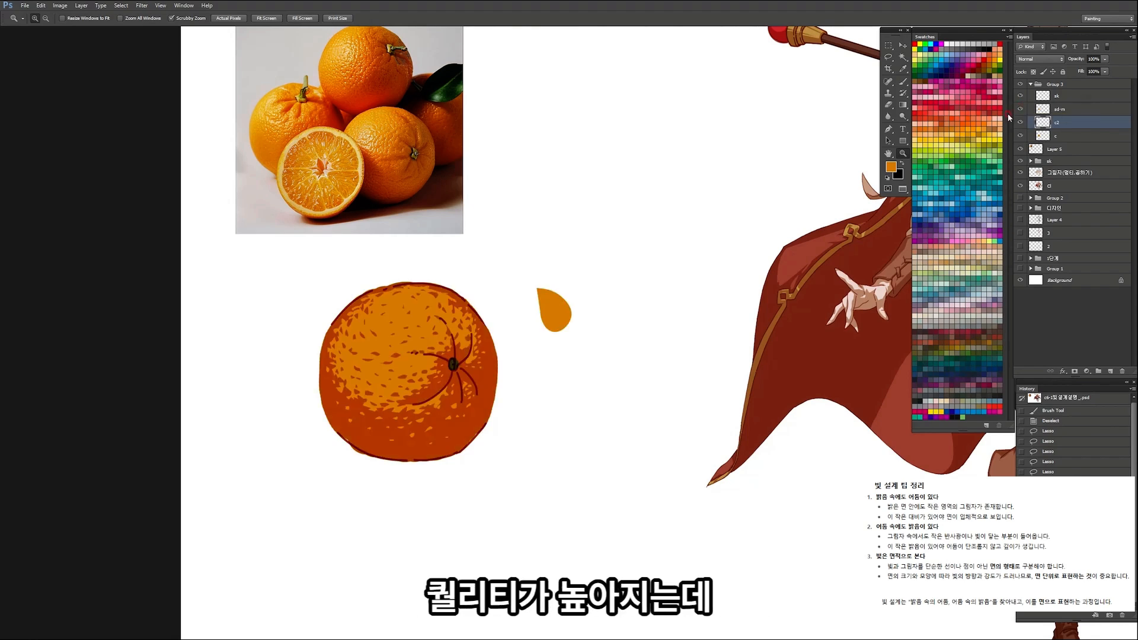
{"action": "left_click", "coordinate": [1067, 137]}
{"action": "left_click", "coordinate": [1038, 136], "text": "ctrl"}
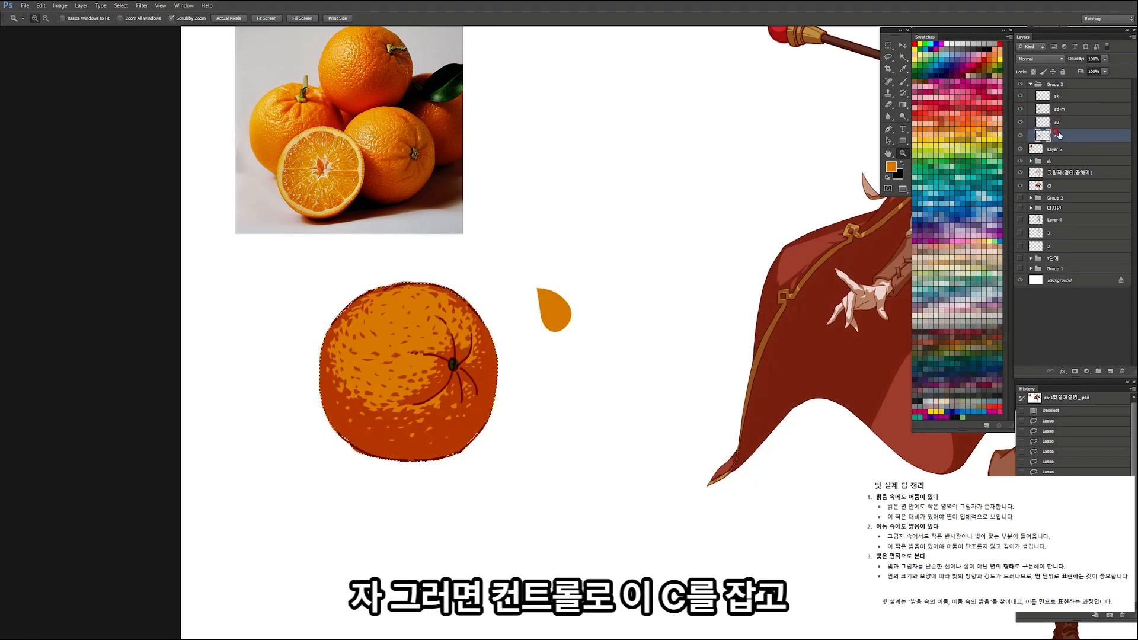
{"action": "left_click", "coordinate": [1061, 124]}
Step: Choose a soft airbrush preset and set the foreground colour to a lighter orange based on the lit area's colour
{"action": "key", "text": "b"}
{"action": "right_click", "coordinate": [422, 379]}
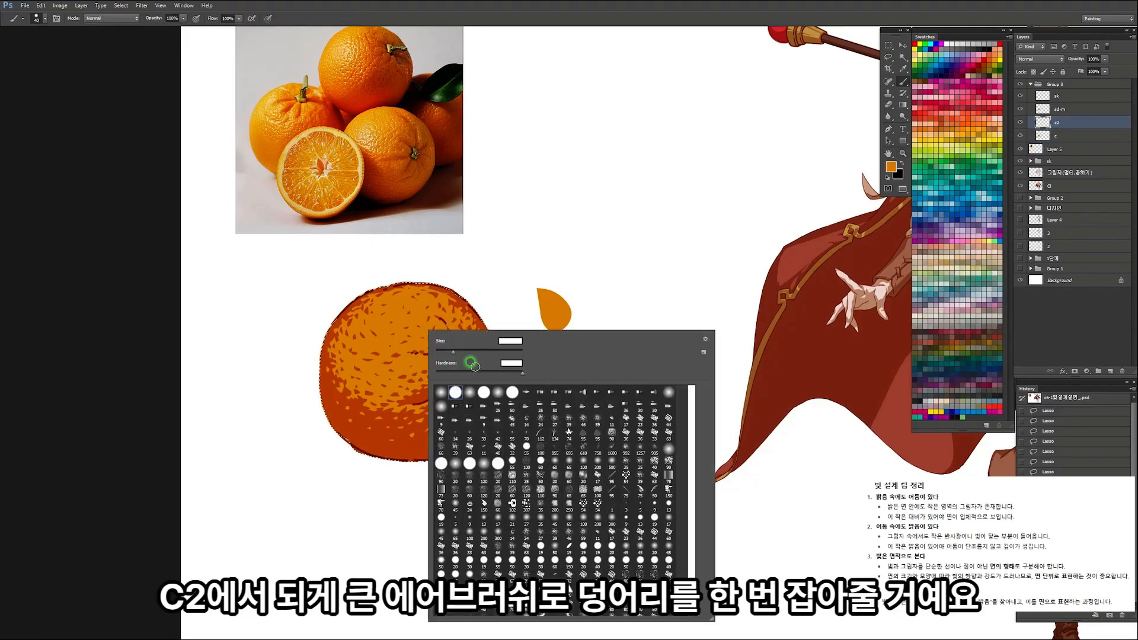
{"action": "left_click", "coordinate": [500, 394]}
{"action": "left_click", "coordinate": [405, 328]}
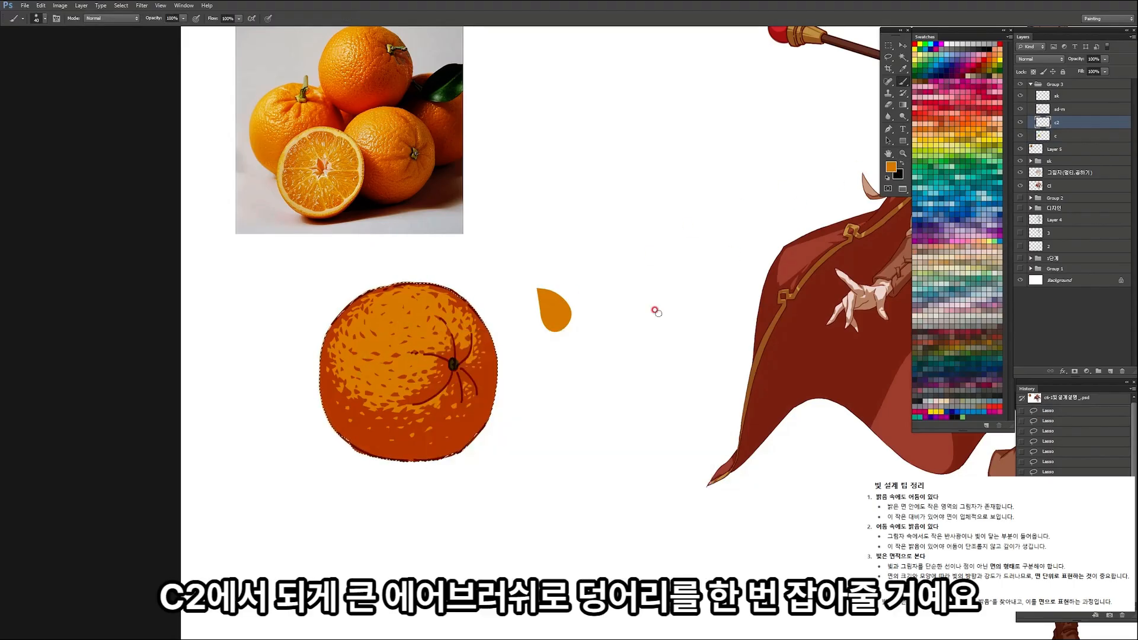
{"action": "key", "text": "i"}
{"action": "left_click", "coordinate": [403, 310]}
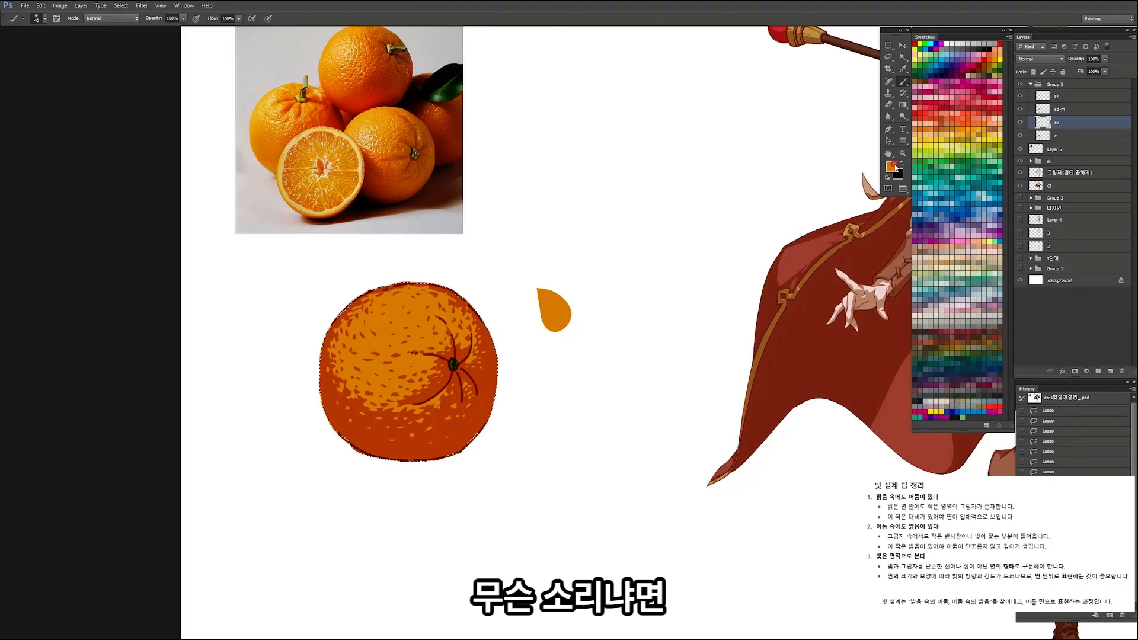
{"action": "left_click", "coordinate": [894, 168]}
{"action": "left_click", "coordinate": [812, 462]}
{"action": "left_click", "coordinate": [972, 442]}
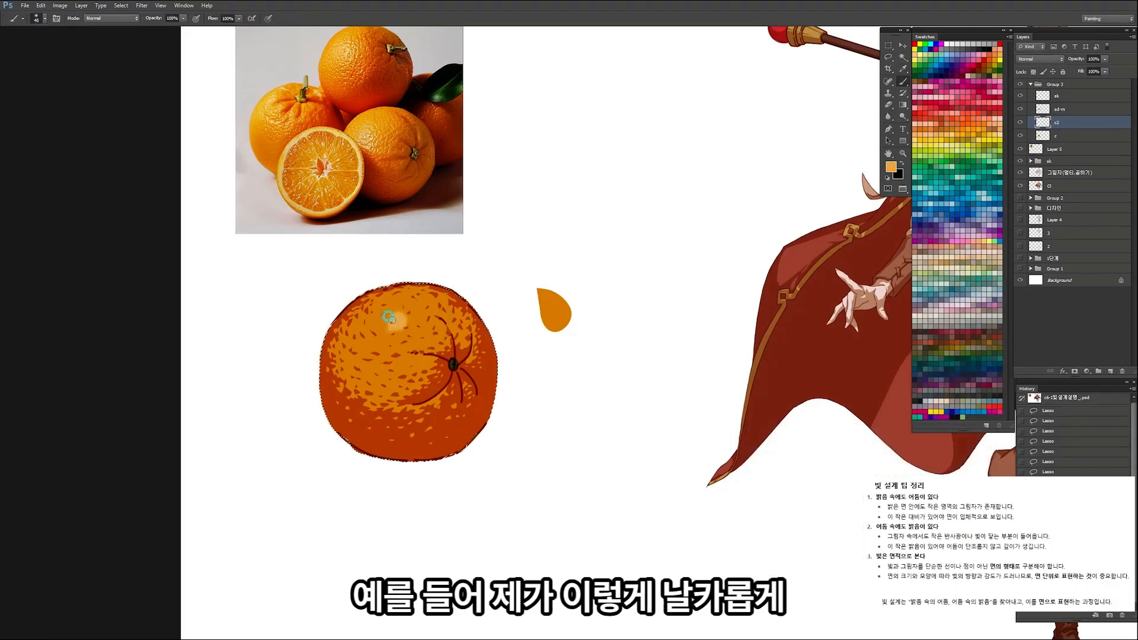
Step: Try light-orange strokes on the orange with a small brush and a much larger one, undoing each
{"action": "mouse_move", "coordinate": [376, 324]}
{"action": "left_mouse_down"}
{"action": "mouse_move", "coordinate": [402, 332]}
{"action": "mouse_move", "coordinate": [413, 319]}
{"action": "mouse_move", "coordinate": [364, 345]}
{"action": "mouse_move", "coordinate": [410, 344]}
{"action": "left_mouse_up"}
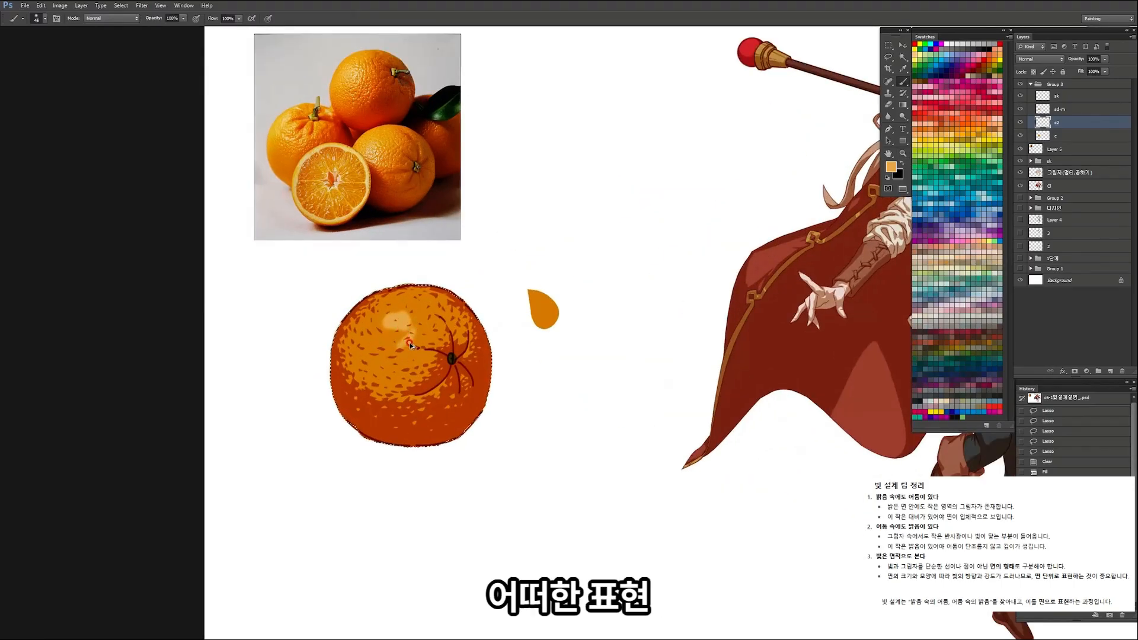
{"action": "key", "text": "ctrl+z"}
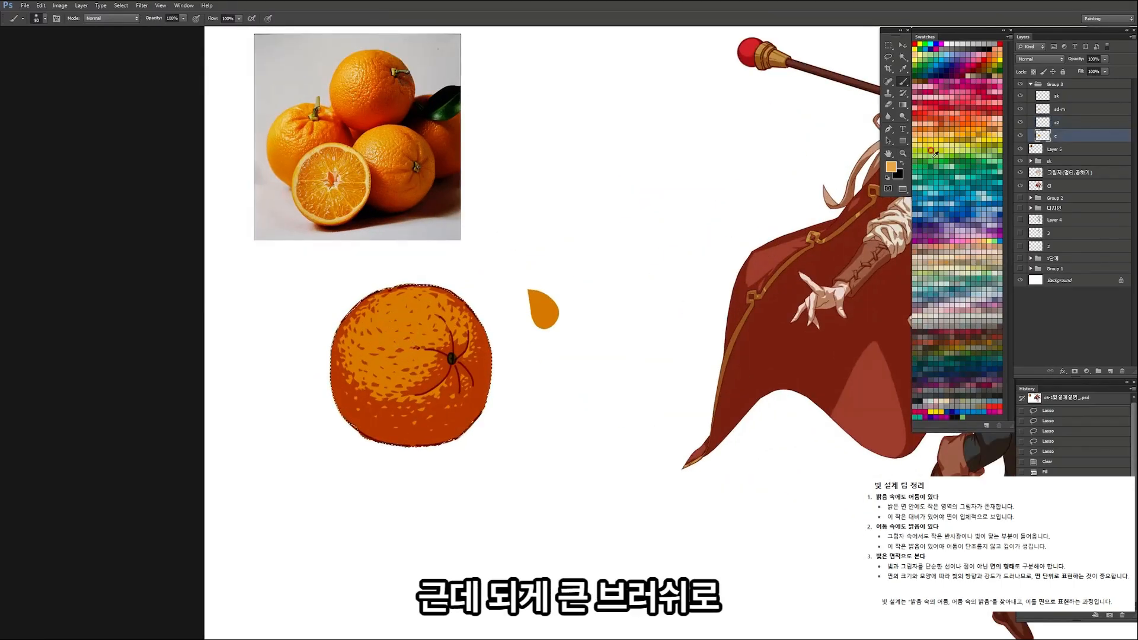
{"action": "left_click", "coordinate": [1067, 123]}
{"action": "key", "text": "]"}
{"action": "key", "text": "]"}
{"action": "key", "text": "]"}
Step: Airbrush light orange over the upper-left lit side of the orange on c2 with a very large soft brush
{"action": "key", "text": "]"}
{"action": "key", "text": "]"}
{"action": "key", "text": "]"}
{"action": "key", "text": "]"}
{"action": "key", "text": "]"}
{"action": "key", "text": "]"}
{"action": "key", "text": "]"}
{"action": "key", "text": "]"}
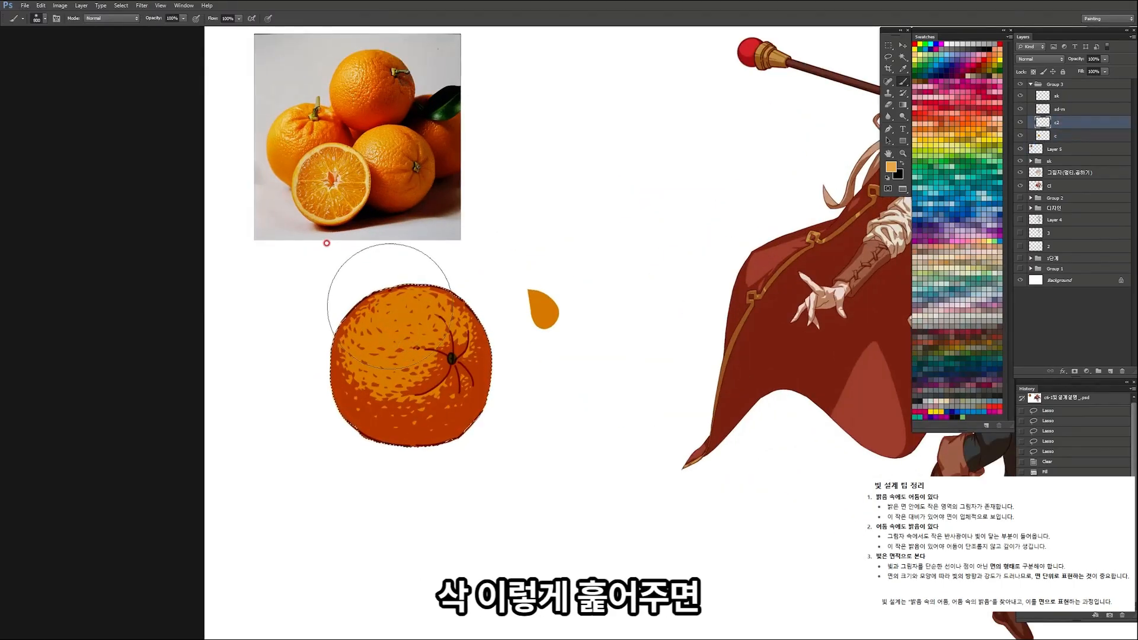
{"action": "key", "text": "["}
{"action": "key", "text": "["}
{"action": "key", "text": "["}
{"action": "key", "text": "["}
{"action": "left_click_drag", "start_coordinate": [410, 336], "coordinate": [419, 461]}
{"action": "key", "text": "ctrl+z"}
{"action": "left_click_drag", "start_coordinate": [398, 226], "coordinate": [396, 368]}
{"action": "key", "text": "]"}
{"action": "left_click_drag", "start_coordinate": [366, 297], "coordinate": [422, 441]}
{"action": "key", "text": "ctrl+z"}
{"action": "key", "text": "["}
{"action": "key", "text": "["}
{"action": "key", "text": "["}
{"action": "key", "text": "["}
{"action": "key", "text": "["}
{"action": "key", "text": "["}
{"action": "key", "text": "["}
{"action": "key", "text": "["}
{"action": "key", "text": "["}
{"action": "key", "text": "["}
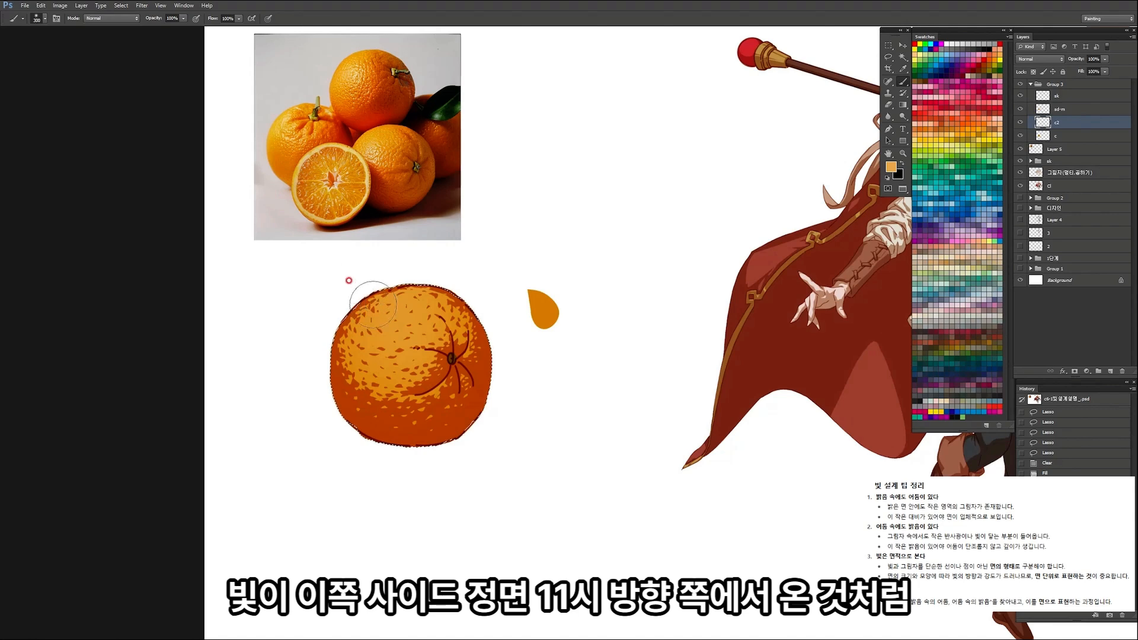
{"action": "key", "text": "]"}
{"action": "key", "text": "]"}
{"action": "key", "text": "]"}
{"action": "key", "text": "]"}
{"action": "key", "text": "]"}
{"action": "key", "text": "]"}
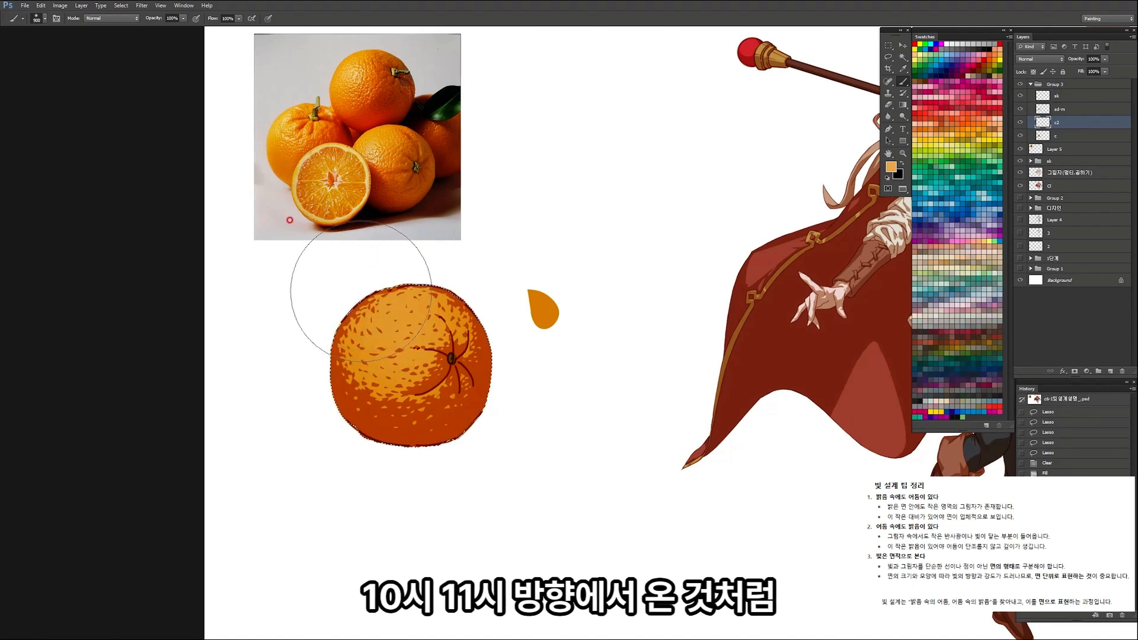
{"action": "key", "text": "]"}
{"action": "left_click_drag", "start_coordinate": [447, 409], "coordinate": [443, 367]}
{"action": "key", "text": "ctrl+space"}
{"action": "mouse_move", "coordinate": [442, 318]}
{"action": "left_mouse_down"}
{"action": "mouse_move", "coordinate": [387, 342]}
{"action": "mouse_move", "coordinate": [429, 339]}
{"action": "left_mouse_up"}
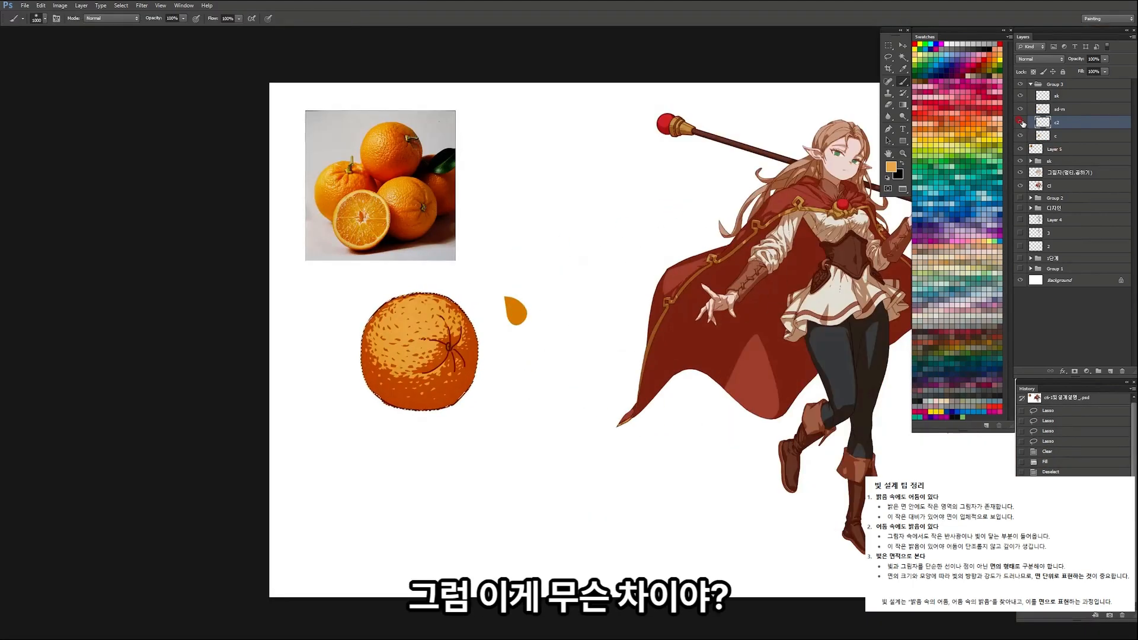
Step: Toggle the c2 layer's visibility to compare the orange with and without the airbrushed light
{"action": "left_click", "coordinate": [1020, 123]}
{"action": "left_click", "coordinate": [1021, 122]}
{"action": "left_click", "coordinate": [1021, 122]}
{"action": "left_click", "coordinate": [1020, 122]}
{"action": "left_click", "coordinate": [1021, 122]}
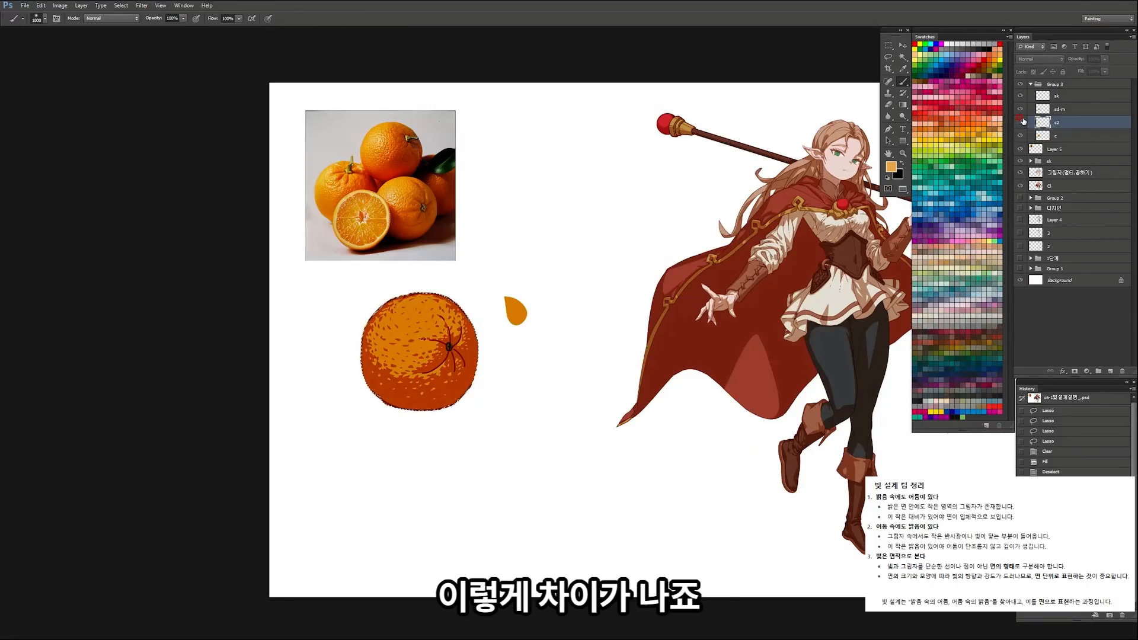
{"action": "left_click", "coordinate": [1021, 122]}
Step: Soften the excess light orange on c2 around the stem and right side with a soft, enlarged Eraser
{"action": "key", "text": "ctrl+space"}
{"action": "left_click_drag", "start_coordinate": [469, 374], "coordinate": [515, 367]}
{"action": "key", "text": "e"}
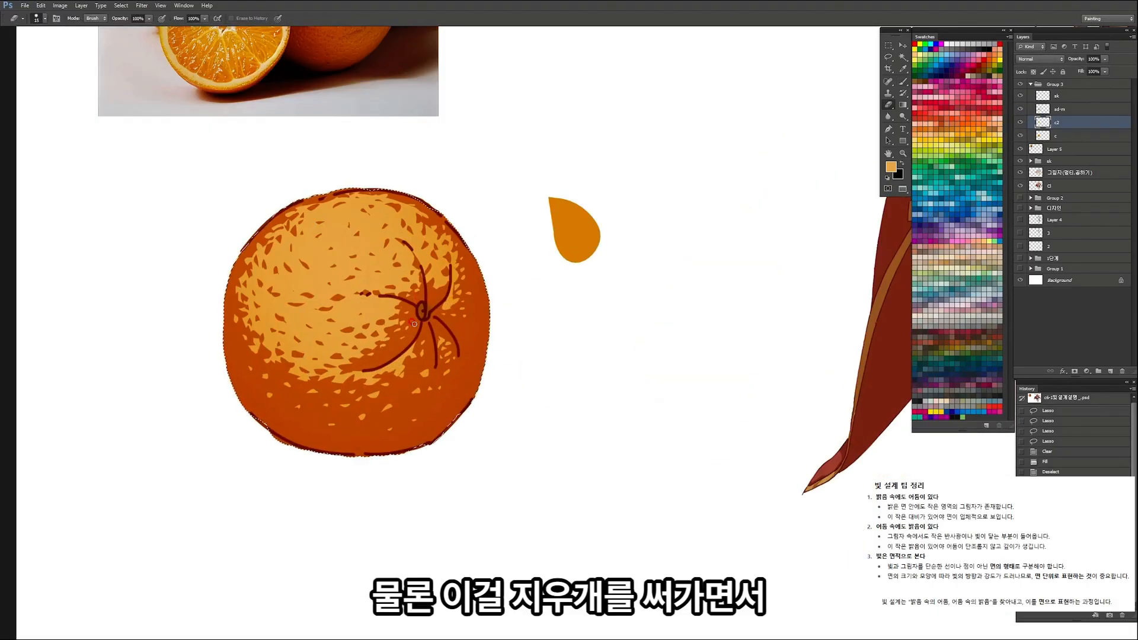
{"action": "right_click", "coordinate": [402, 266]}
{"action": "double_click", "coordinate": [465, 325]}
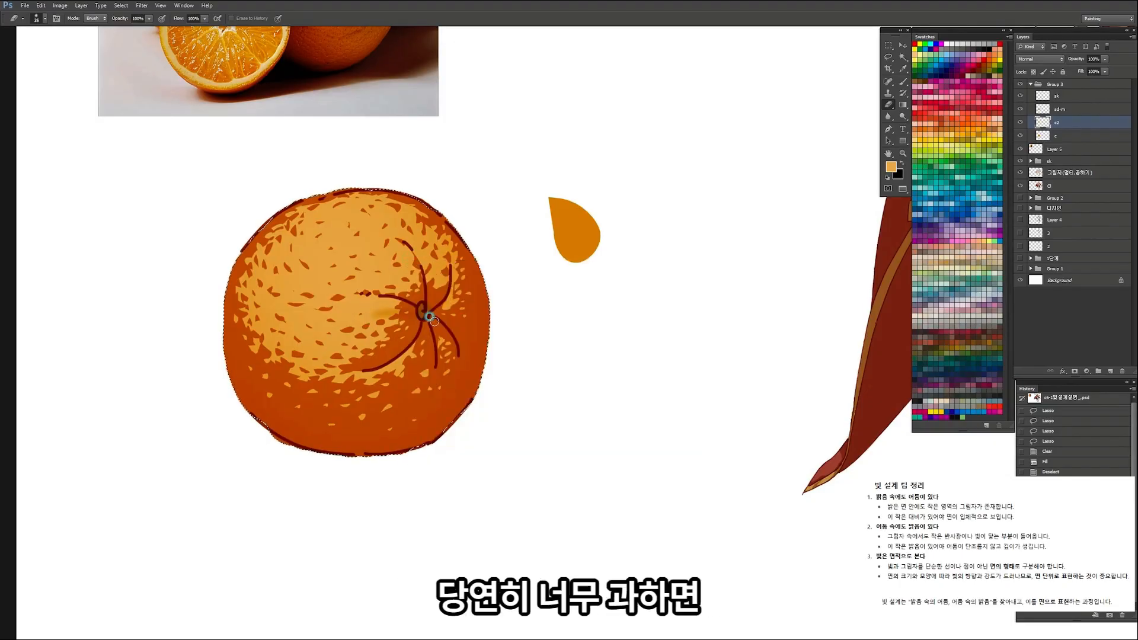
{"action": "key", "text": "ctrl+space"}
{"action": "mouse_move", "coordinate": [425, 312]}
{"action": "left_mouse_down"}
{"action": "mouse_move", "coordinate": [436, 310]}
{"action": "mouse_move", "coordinate": [417, 310]}
{"action": "mouse_move", "coordinate": [392, 349]}
{"action": "mouse_move", "coordinate": [469, 341]}
{"action": "left_mouse_up"}
{"action": "key", "text": "bracketright"}
{"action": "key", "text": "bracketright"}
{"action": "key", "text": "bracketright"}
{"action": "key", "text": "bracketright"}
{"action": "key", "text": "bracketright"}
{"action": "key", "text": "bracketright"}
{"action": "key", "text": "bracketright"}
{"action": "key", "text": "bracketright"}
{"action": "key", "text": "bracketright"}
{"action": "key", "text": "bracketright"}
{"action": "left_click_drag", "start_coordinate": [474, 332], "coordinate": [492, 296]}
{"action": "left_click_drag", "start_coordinate": [364, 274], "coordinate": [409, 237]}
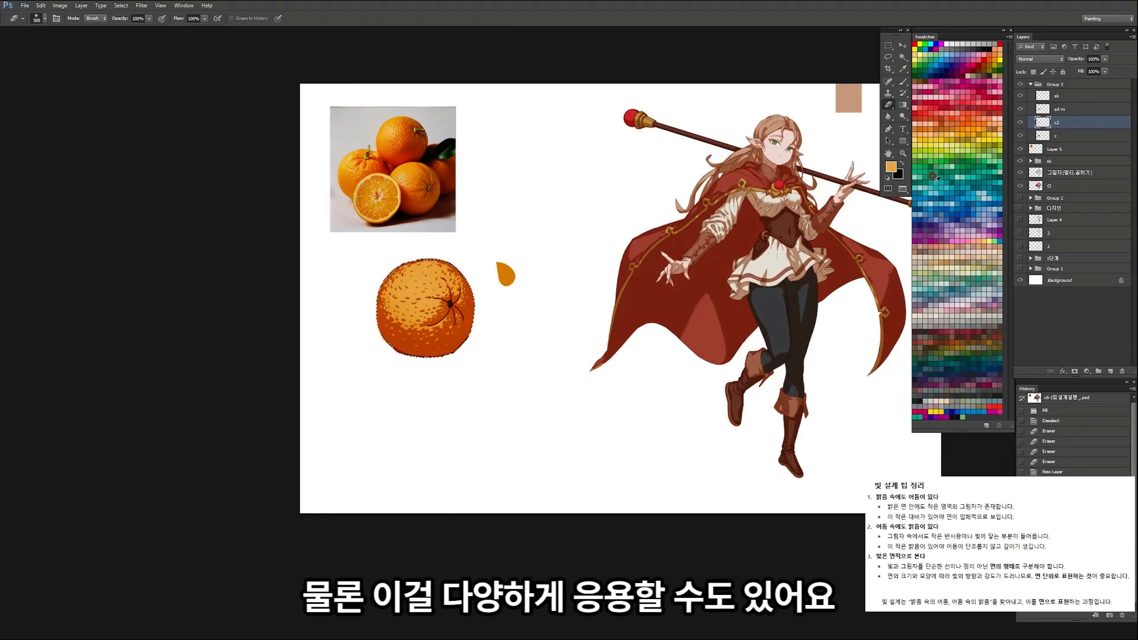
Step: Try a teal airbrush tint across the orange's lower shadow and undo it
{"action": "left_click", "coordinate": [930, 189]}
{"action": "key", "text": "b"}
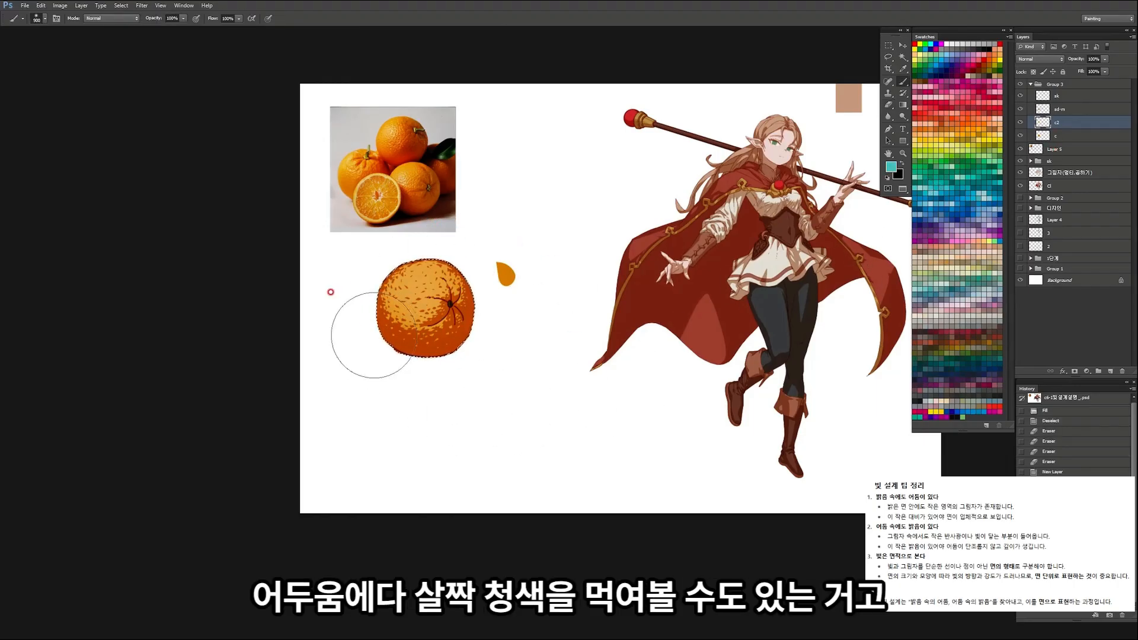
{"action": "left_click_drag", "start_coordinate": [380, 344], "coordinate": [479, 349]}
{"action": "key", "text": "z"}
{"action": "mouse_move", "coordinate": [485, 304]}
{"action": "left_mouse_down"}
{"action": "mouse_move", "coordinate": [445, 336]}
{"action": "mouse_move", "coordinate": [498, 322]}
{"action": "left_mouse_up"}
{"action": "key", "text": "b"}
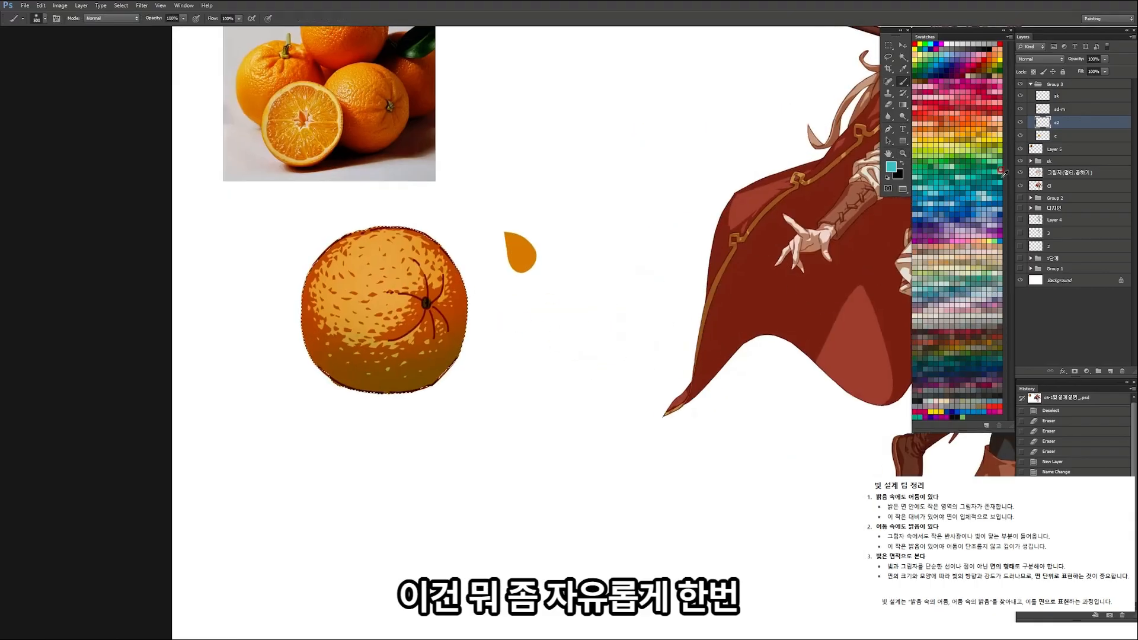
{"action": "key", "text": "ctrl+z"}
Step: Pick a light blue swatch and airbrush a subtle cool tint across the orange's lower shadow
{"action": "left_click", "coordinate": [931, 201]}
{"action": "left_click_drag", "start_coordinate": [314, 369], "coordinate": [489, 348]}
{"action": "key", "text": "ctrl+z"}
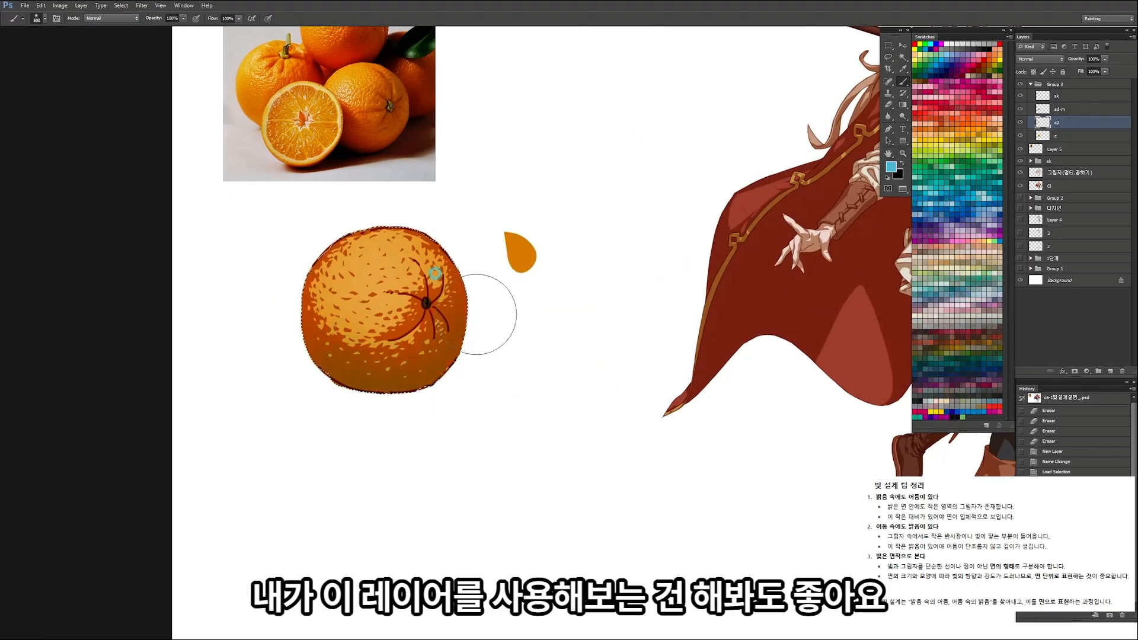
{"action": "key", "text": "z"}
{"action": "mouse_move", "coordinate": [479, 328]}
{"action": "left_mouse_down"}
{"action": "mouse_move", "coordinate": [429, 376]}
{"action": "mouse_move", "coordinate": [499, 309]}
{"action": "mouse_move", "coordinate": [501, 290]}
{"action": "left_mouse_up"}
{"action": "key", "text": "b"}
Step: Erase excess airbrushed colour on c2 along the orange's left and upper-right edges with a large soft Eraser
{"action": "key", "text": "z"}
{"action": "key", "text": "e"}
{"action": "left_click_drag", "start_coordinate": [266, 304], "coordinate": [296, 359]}
{"action": "key", "text": "z"}
{"action": "mouse_move", "coordinate": [425, 296]}
{"action": "left_mouse_down"}
{"action": "mouse_move", "coordinate": [389, 319]}
{"action": "mouse_move", "coordinate": [469, 297]}
{"action": "left_mouse_up"}
{"action": "key", "text": "e"}
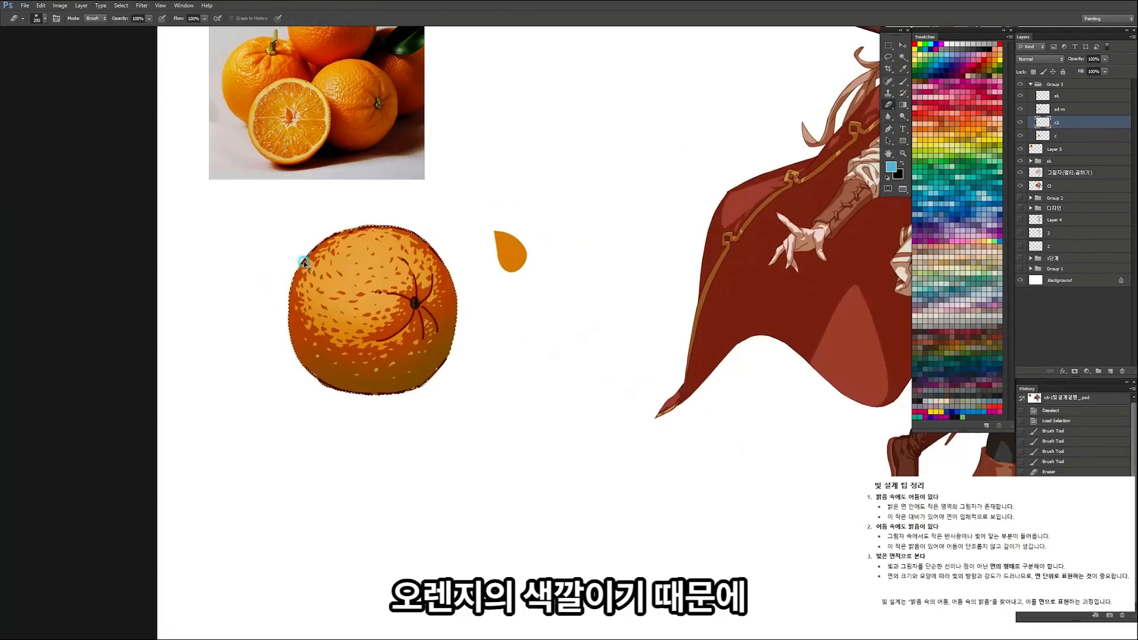
{"action": "key", "text": "z"}
{"action": "mouse_move", "coordinate": [343, 275]}
{"action": "left_mouse_down"}
{"action": "mouse_move", "coordinate": [314, 277]}
{"action": "mouse_move", "coordinate": [334, 275]}
{"action": "left_mouse_up"}
{"action": "key", "text": "e"}
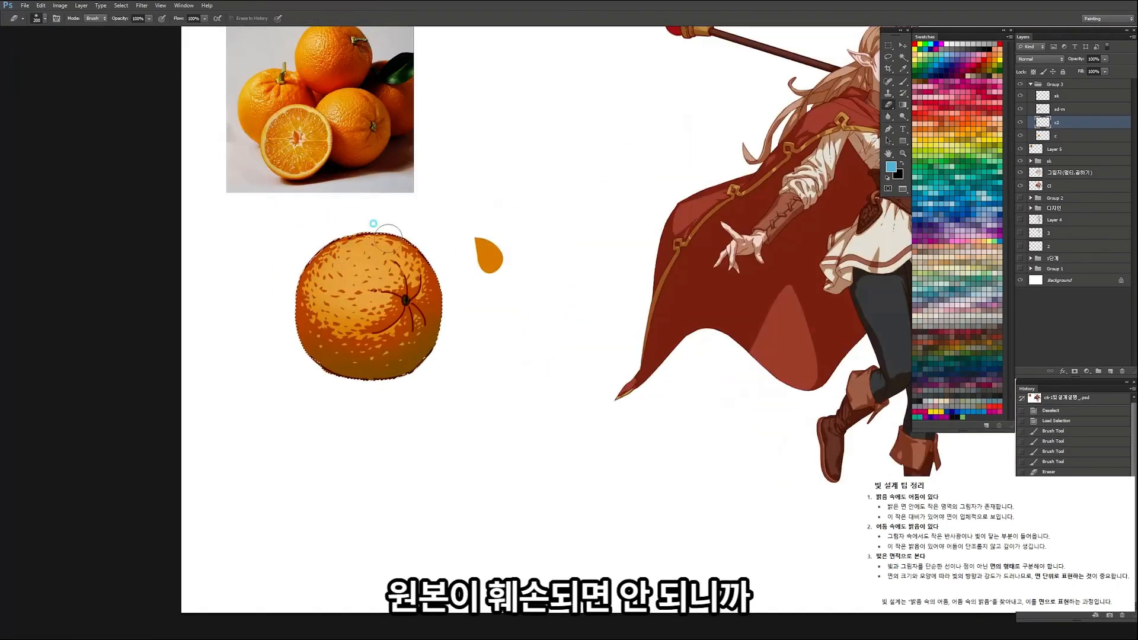
{"action": "key", "text": "]"}
{"action": "mouse_move", "coordinate": [445, 261]}
{"action": "left_mouse_down"}
{"action": "mouse_move", "coordinate": [376, 278]}
{"action": "mouse_move", "coordinate": [420, 275]}
{"action": "left_mouse_up"}
{"action": "key", "text": "z"}
{"action": "key", "text": "e"}
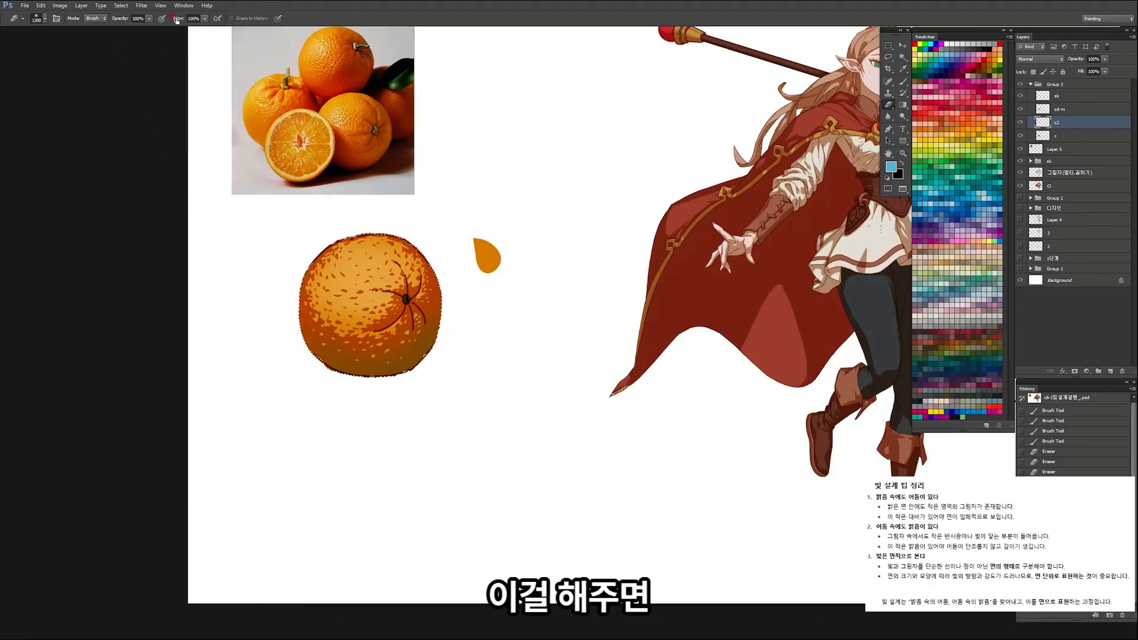
Step: View the whole canvas and toggle c2's visibility to compare the orange with and without the second-stage colour
{"action": "scroll", "coordinate": [405, 278], "scroll_direction": "down", "scroll_amount": 3}
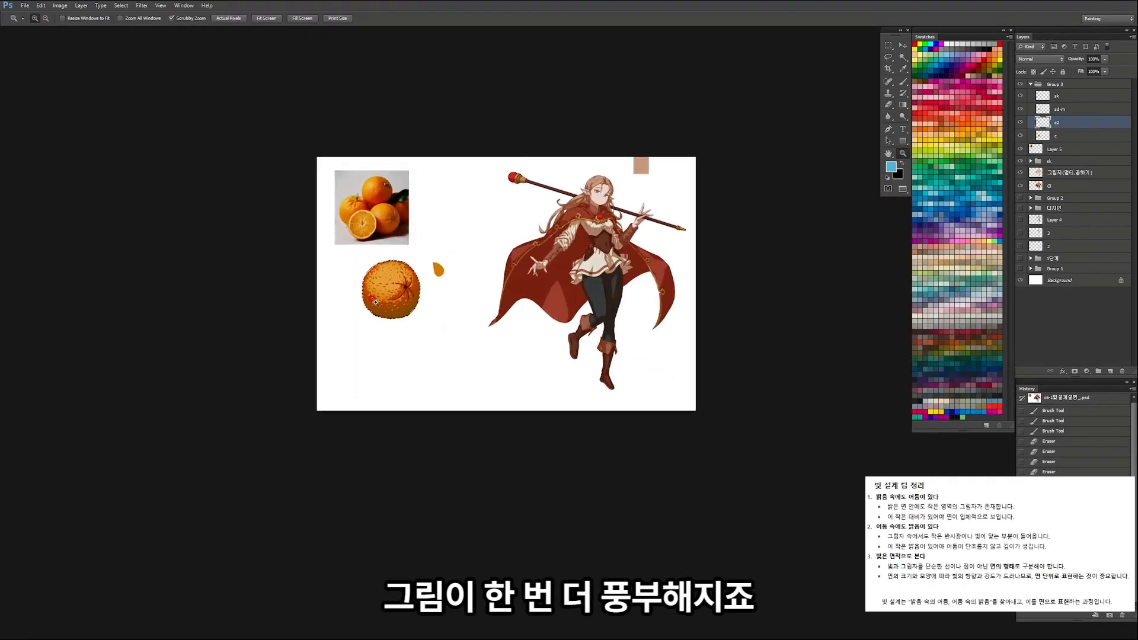
{"action": "left_click", "coordinate": [1020, 123]}
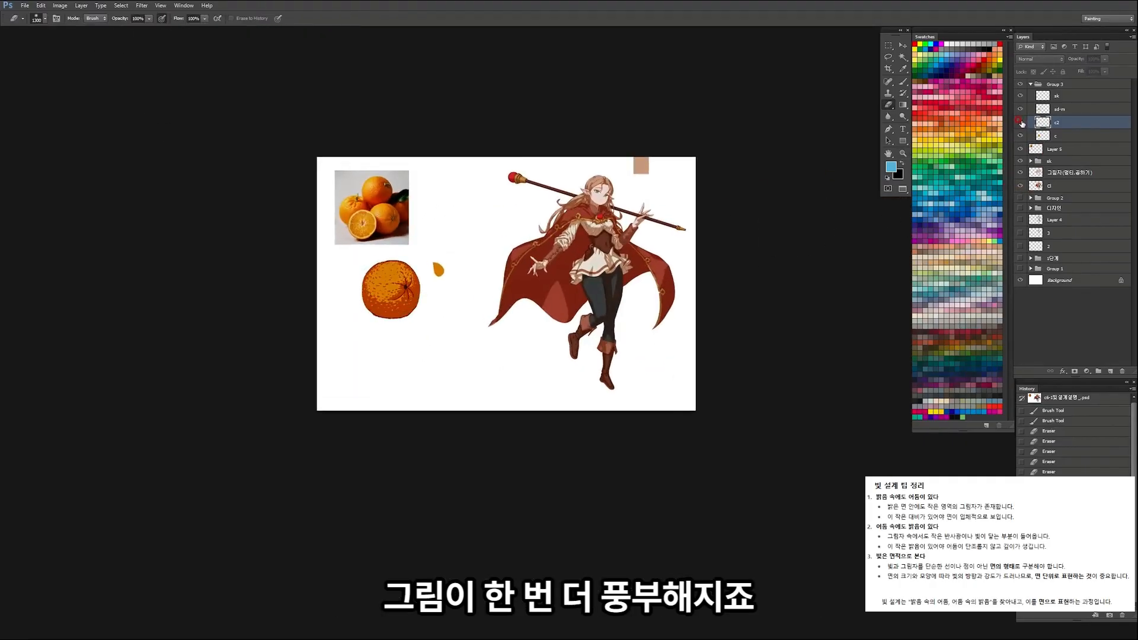
{"action": "left_click", "coordinate": [1020, 123]}
{"action": "left_click", "coordinate": [1020, 123]}
{"action": "left_click", "coordinate": [1021, 122]}
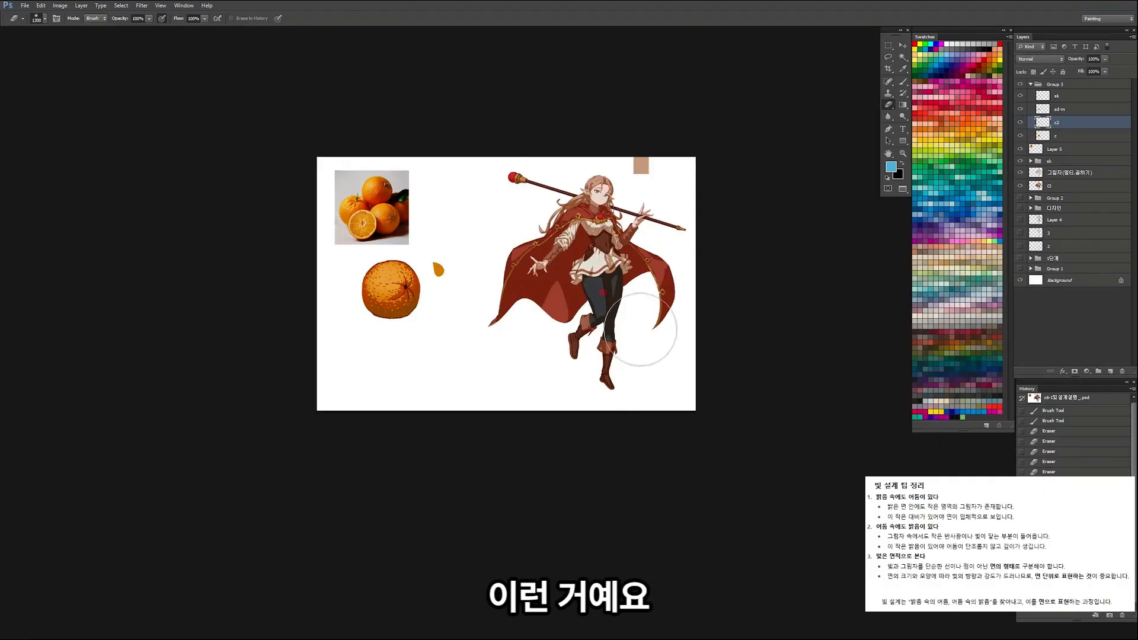
Step: Sample the light orange from the lit area and brush a little more of it onto the orange near the stem
{"action": "key", "text": "b"}
{"action": "scroll", "coordinate": [379, 265], "scroll_direction": "up", "scroll_amount": 3}
{"action": "left_click", "coordinate": [402, 286], "text": "alt"}
{"action": "key", "text": "e"}
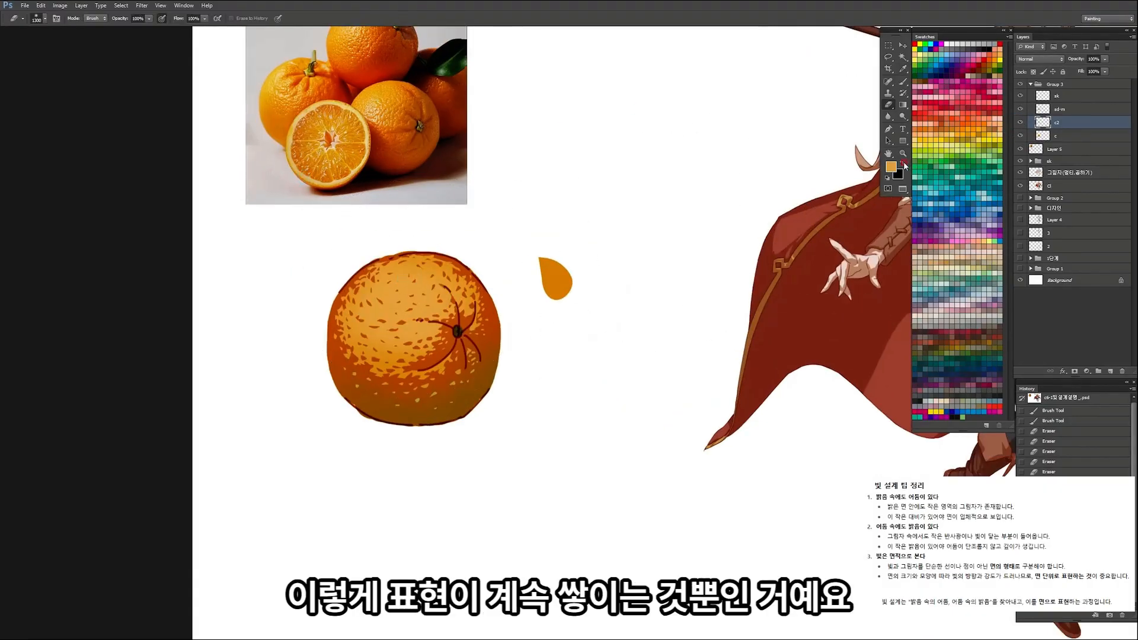
{"action": "left_click", "coordinate": [890, 167]}
{"action": "key", "text": "Escape"}
{"action": "mouse_move", "coordinate": [466, 293]}
{"action": "left_mouse_down"}
{"action": "mouse_move", "coordinate": [399, 336]}
{"action": "mouse_move", "coordinate": [460, 327]}
{"action": "mouse_move", "coordinate": [408, 349]}
{"action": "mouse_move", "coordinate": [522, 316]}
{"action": "left_mouse_up"}
{"action": "key", "text": "bracketleft"}
{"action": "key", "text": "bracketleft"}
{"action": "left_click", "coordinate": [440, 326]}
{"action": "key", "text": "z"}
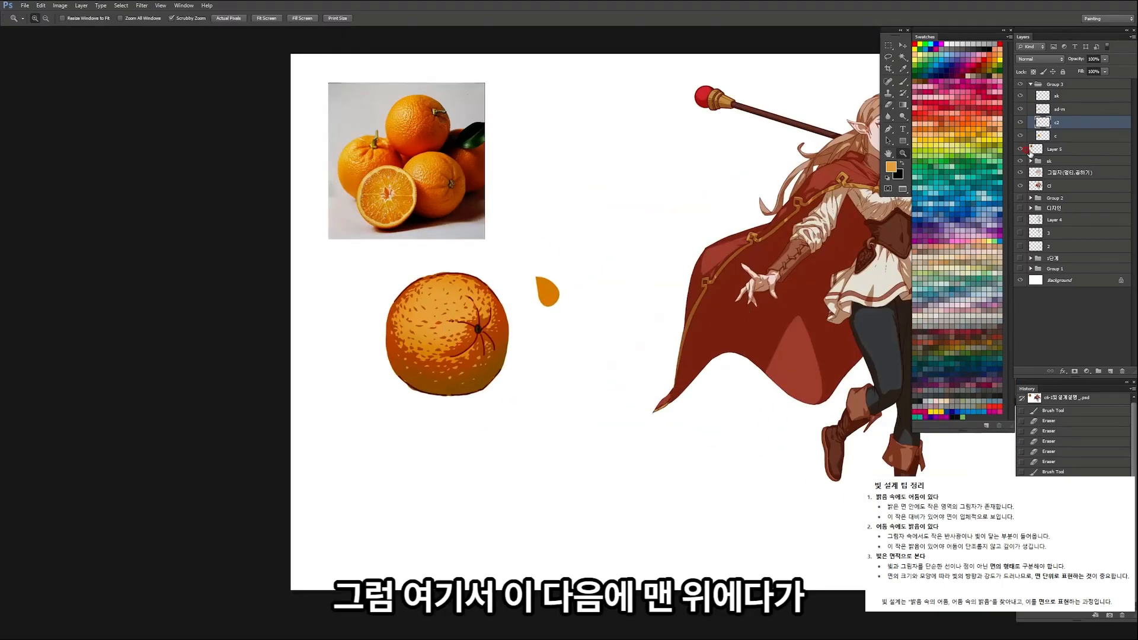
Step: Add a new highlight layer above the sketch layer and name it H
{"action": "left_click", "coordinate": [1060, 97]}
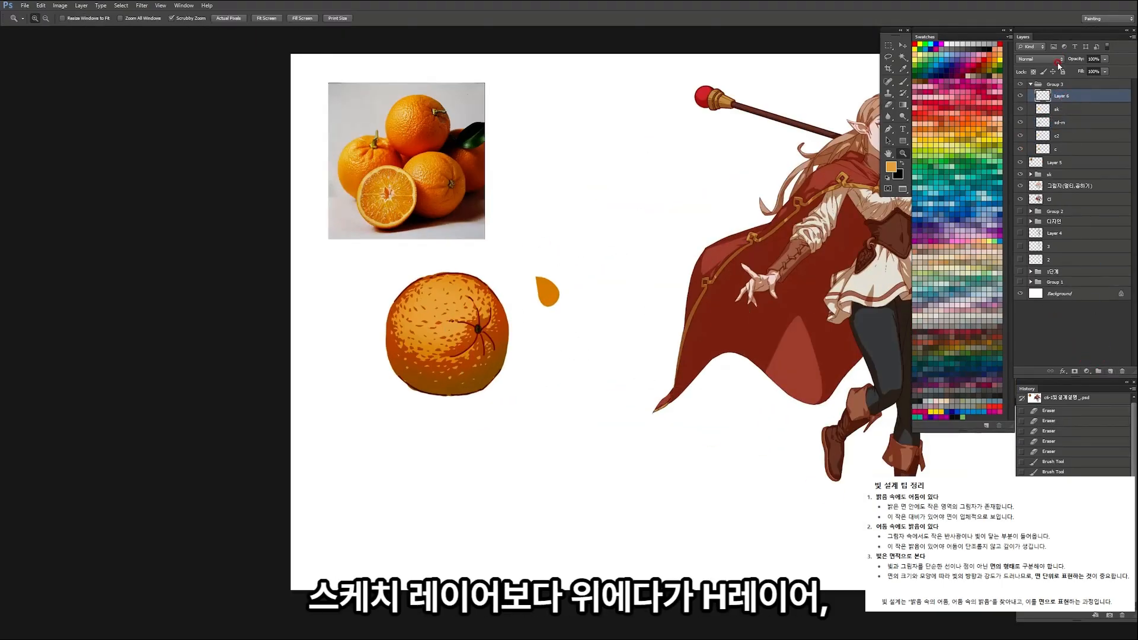
{"action": "double_click", "coordinate": [1060, 96]}
{"action": "left_click", "coordinate": [431, 286]}
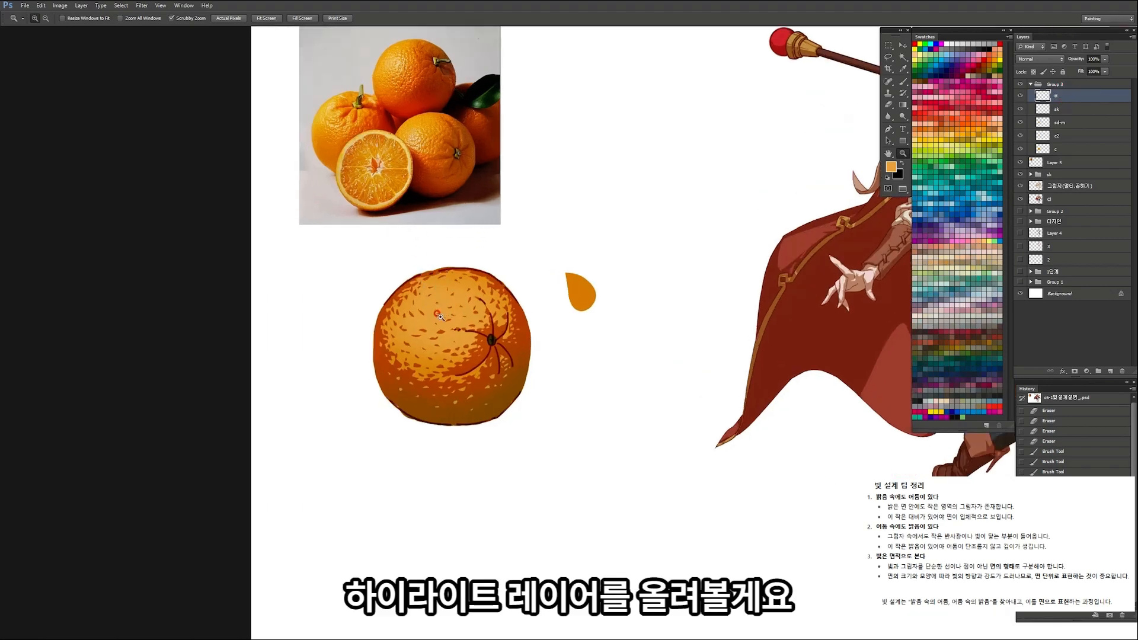
Step: Set the foreground colour to a pale peach orange for the highlights
{"action": "left_click", "coordinate": [447, 314]}
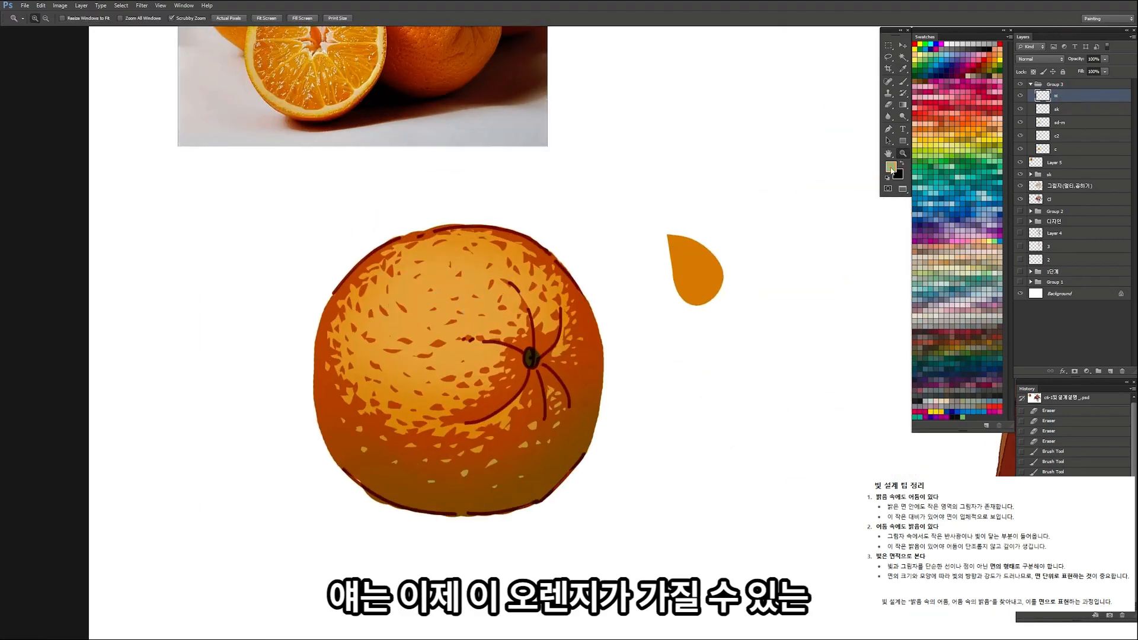
{"action": "left_click", "coordinate": [891, 167]}
{"action": "left_click_drag", "start_coordinate": [794, 451], "coordinate": [785, 426]}
{"action": "left_click", "coordinate": [976, 444]}
{"action": "key", "text": "z"}
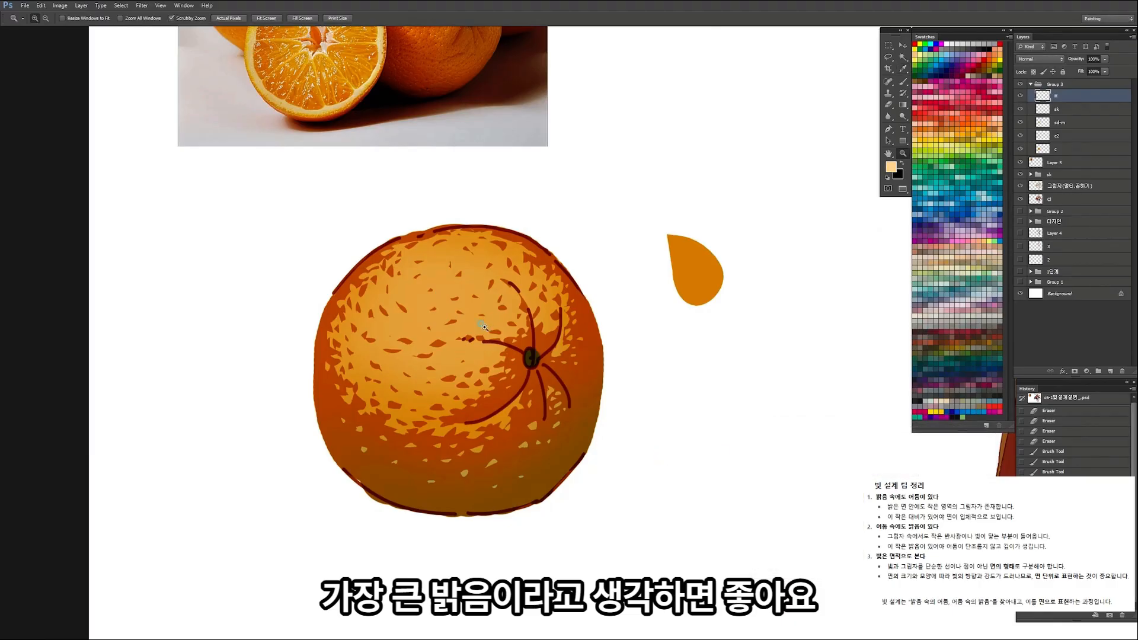
Step: On layer H, outline a dense cluster of small highlight flecks at the brightest spot of the orange's upper-left area
{"action": "left_click", "coordinate": [460, 295], "text": "alt"}
{"action": "left_click", "coordinate": [464, 307]}
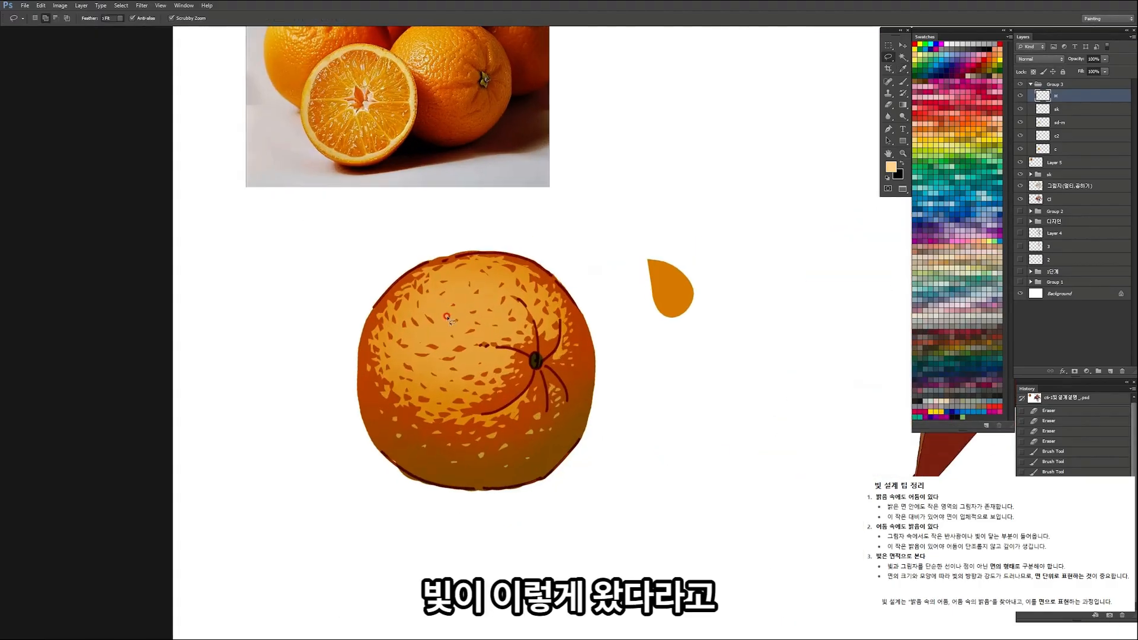
{"action": "left_click_drag", "start_coordinate": [441, 314], "coordinate": [456, 318]}
{"action": "key", "text": "l"}
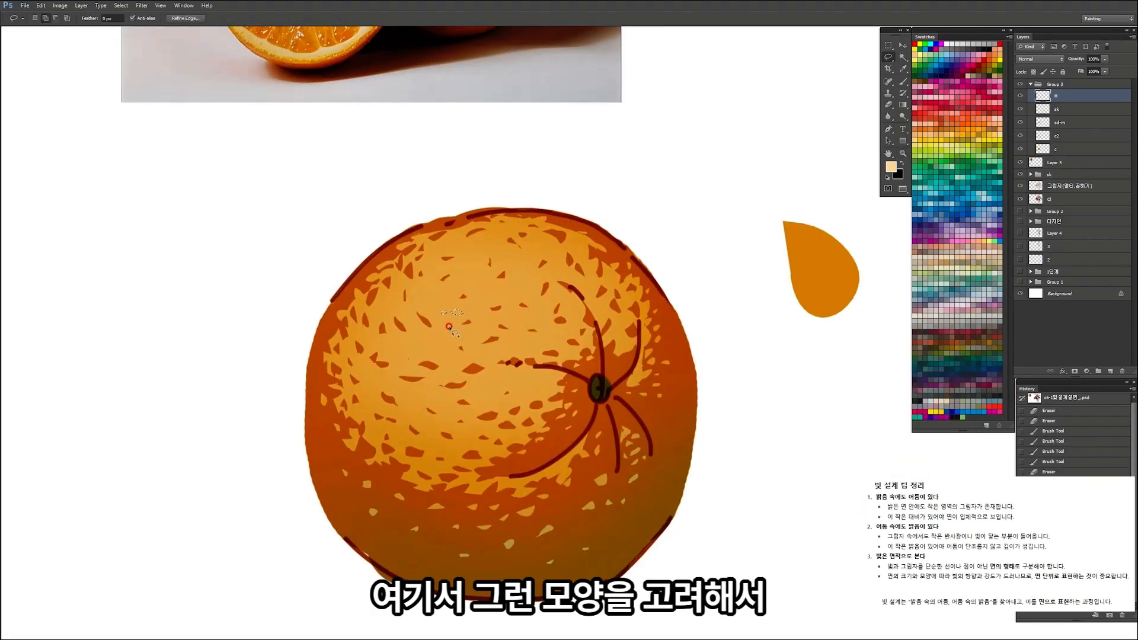
{"action": "key", "text": "z"}
{"action": "mouse_move", "coordinate": [441, 304]}
{"action": "left_mouse_down"}
{"action": "mouse_move", "coordinate": [424, 309]}
{"action": "mouse_move", "coordinate": [449, 308]}
{"action": "left_mouse_up"}
{"action": "key", "text": "l"}
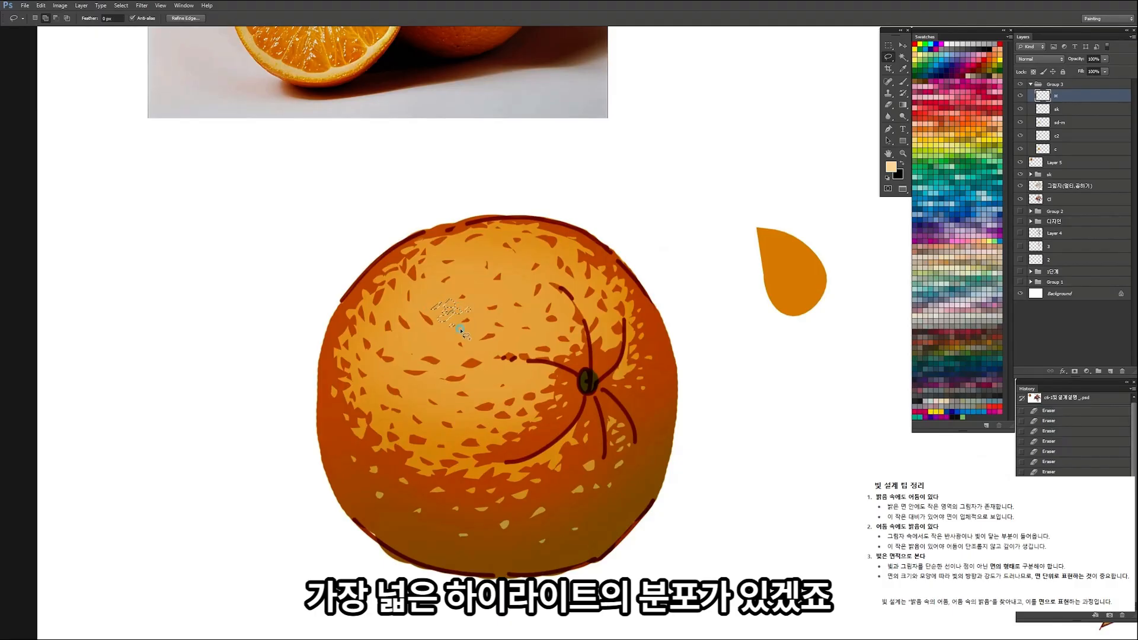
{"action": "mouse_move", "coordinate": [437, 294]}
{"action": "left_mouse_down"}
{"action": "mouse_move", "coordinate": [437, 308]}
{"action": "mouse_move", "coordinate": [471, 293]}
{"action": "left_mouse_up"}
{"action": "left_click_drag", "start_coordinate": [432, 320], "coordinate": [428, 325]}
{"action": "left_click_drag", "start_coordinate": [419, 321], "coordinate": [415, 318]}
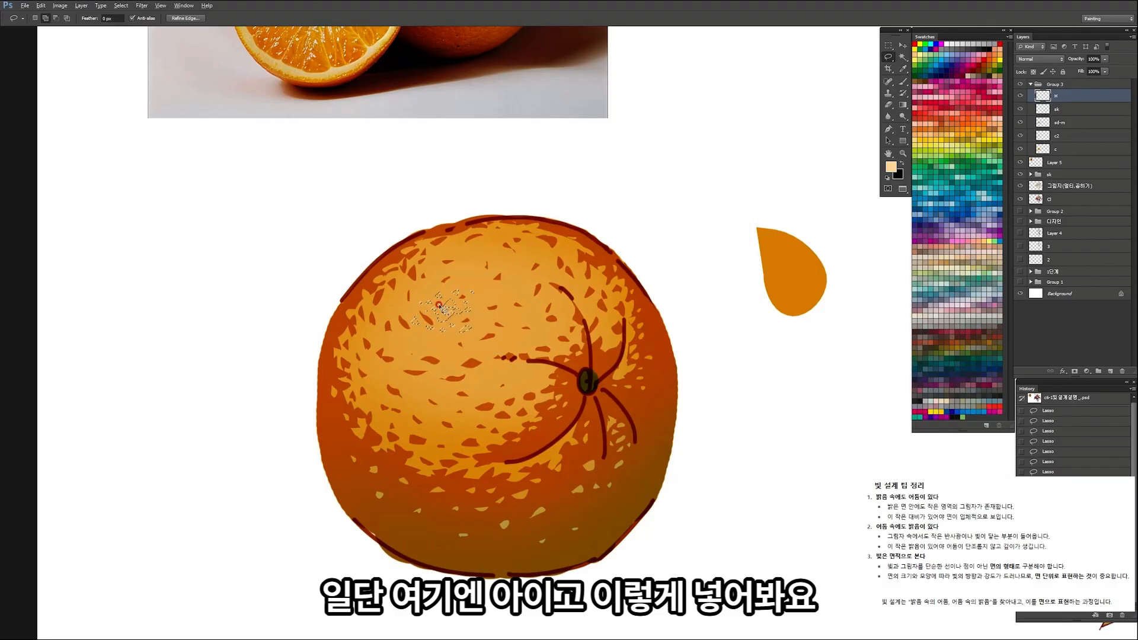
Step: Fill the main highlight cluster with pale peach, add smaller scattered flecks around it, and deselect
{"action": "key", "text": "Page_Down"}
{"action": "left_click_drag", "start_coordinate": [505, 303], "coordinate": [438, 303]}
{"action": "left_click_drag", "start_coordinate": [498, 202], "coordinate": [562, 201]}
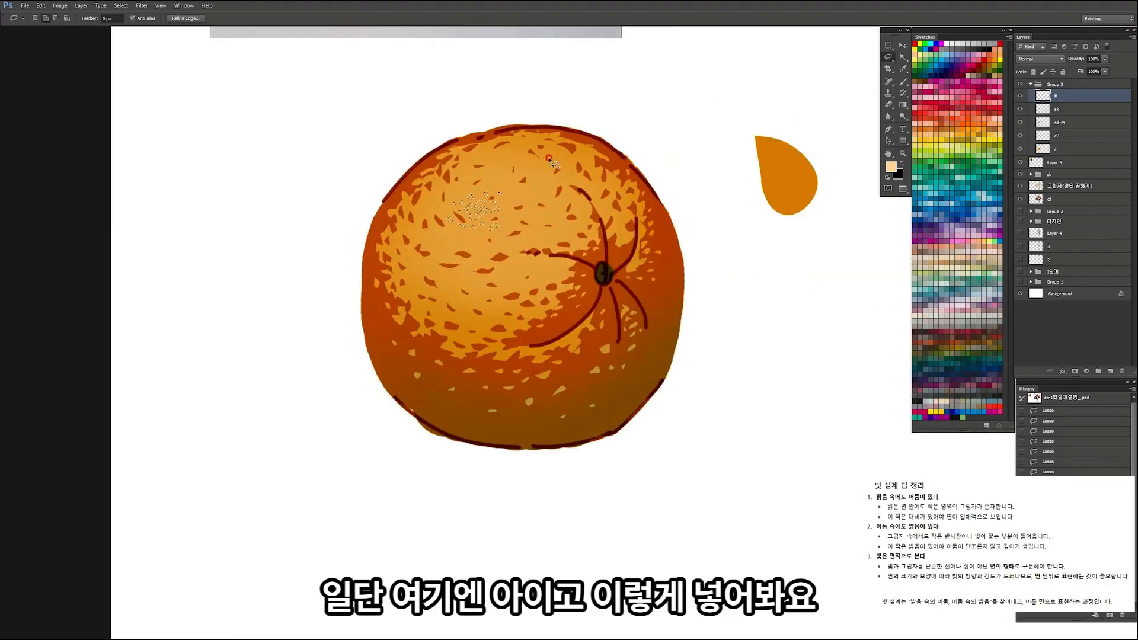
{"action": "key", "text": "z"}
{"action": "left_click_drag", "start_coordinate": [550, 160], "coordinate": [434, 282]}
{"action": "left_click_drag", "start_coordinate": [495, 234], "coordinate": [546, 227]}
{"action": "key", "text": "z"}
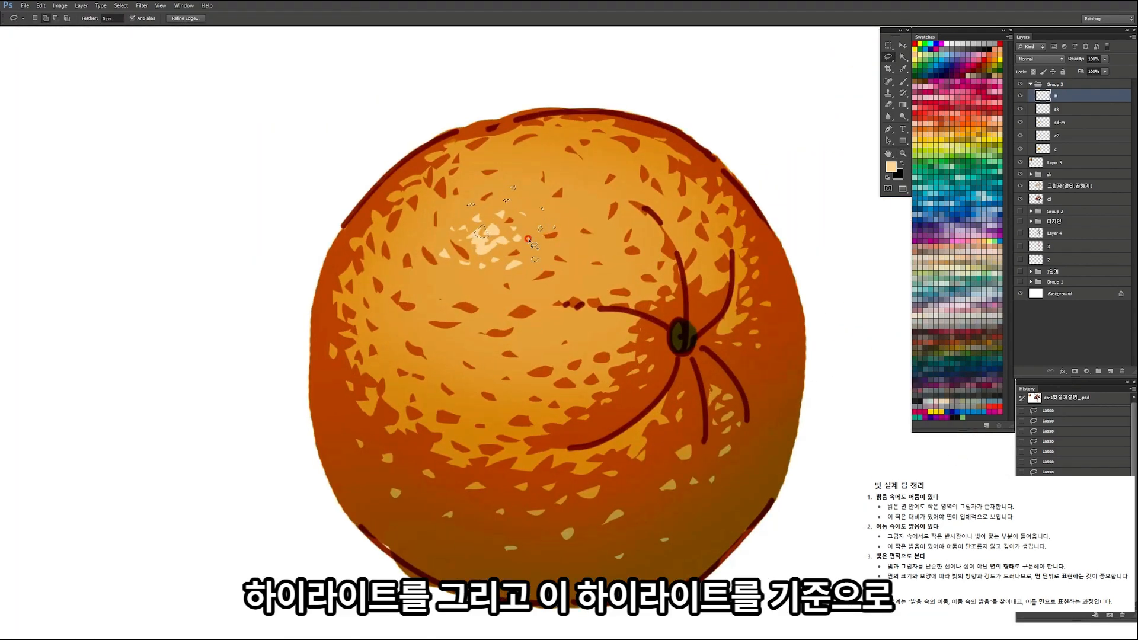
{"action": "key", "text": "z"}
{"action": "left_click_drag", "start_coordinate": [551, 208], "coordinate": [502, 237]}
{"action": "key", "text": "ctrl+d"}
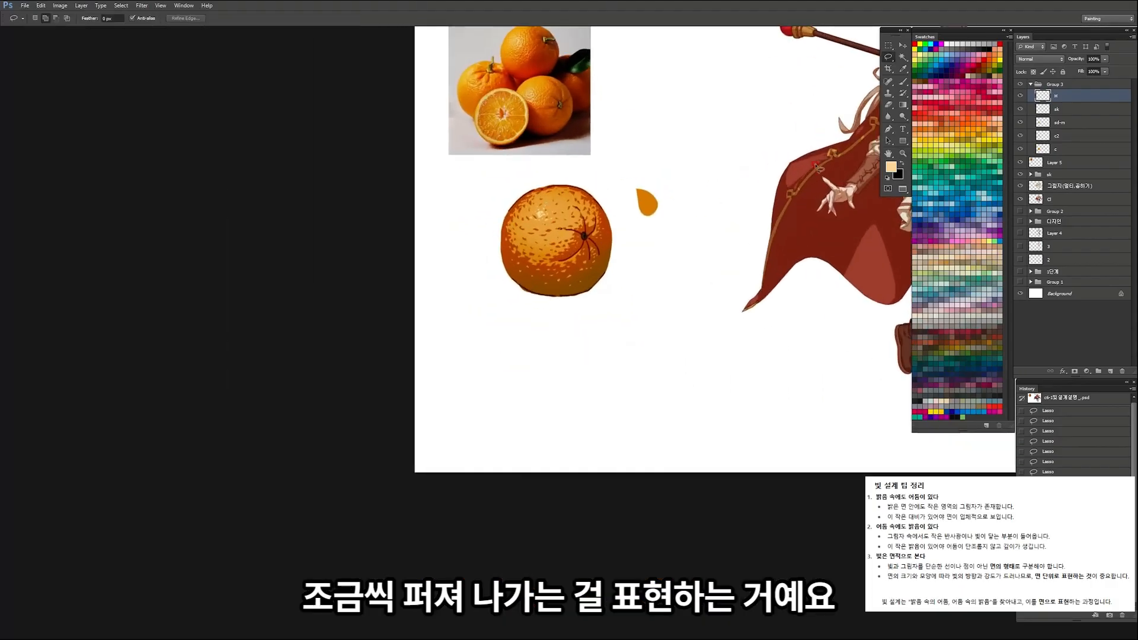
Step: Reduce the opacity of layer c2 to 70%
{"action": "left_click", "coordinate": [1073, 135]}
{"action": "left_click", "coordinate": [1104, 60]}
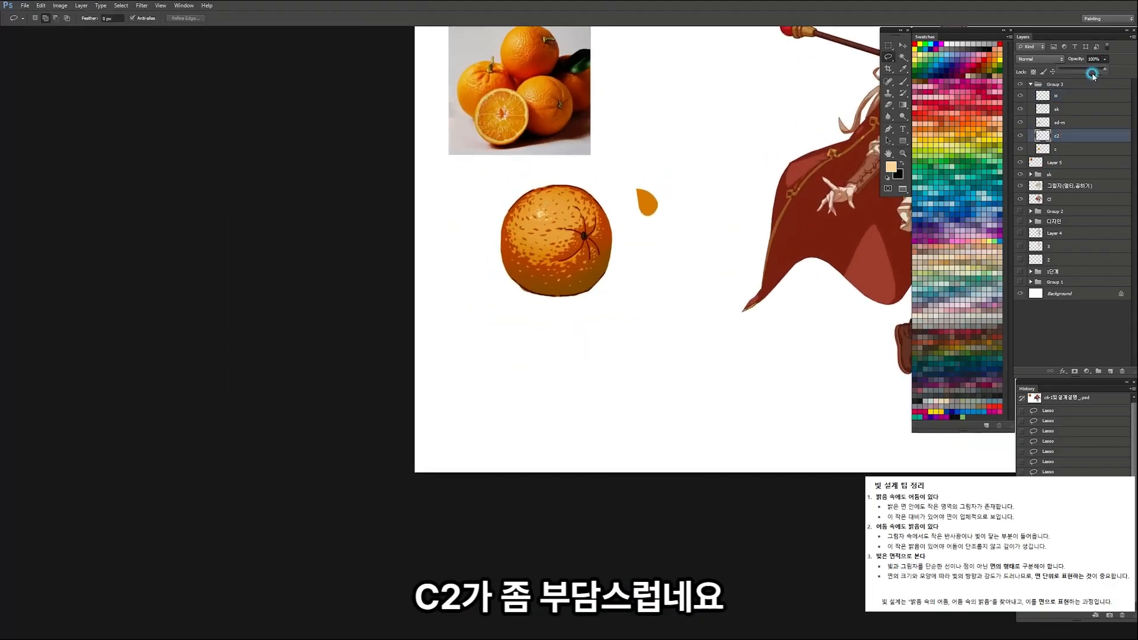
{"action": "left_click_drag", "start_coordinate": [1102, 71], "coordinate": [1092, 73]}
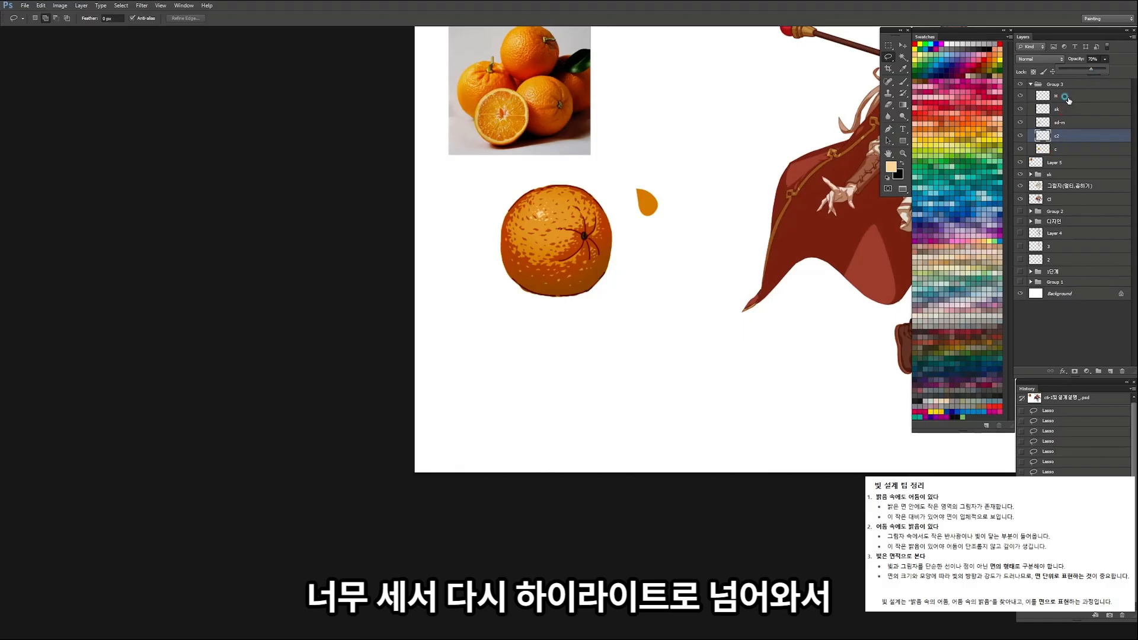
Step: Return to layer H, outline more flecks spreading outward from the main highlight, fill them with peach and deselect
{"action": "left_click", "coordinate": [1066, 98]}
{"action": "mouse_move", "coordinate": [539, 204]}
{"action": "left_mouse_down"}
{"action": "mouse_move", "coordinate": [571, 211]}
{"action": "mouse_move", "coordinate": [537, 231]}
{"action": "mouse_move", "coordinate": [605, 239]}
{"action": "left_mouse_up"}
{"action": "left_click_drag", "start_coordinate": [544, 271], "coordinate": [501, 261]}
{"action": "left_click_drag", "start_coordinate": [571, 244], "coordinate": [573, 247]}
{"action": "left_click_drag", "start_coordinate": [508, 185], "coordinate": [470, 213]}
{"action": "key", "text": "ctrl+space"}
{"action": "left_click_drag", "start_coordinate": [574, 234], "coordinate": [521, 249]}
{"action": "key", "text": "ctrl+d"}
{"action": "key", "text": "ctrl+space"}
{"action": "mouse_move", "coordinate": [587, 206]}
{"action": "left_mouse_down"}
{"action": "mouse_move", "coordinate": [594, 213]}
{"action": "mouse_move", "coordinate": [566, 240]}
{"action": "mouse_move", "coordinate": [545, 236]}
{"action": "left_mouse_up"}
{"action": "key", "text": "alt+BackSpace"}
{"action": "key", "text": "ctrl+d"}
Step: Examine how small highlights sit on the dimpled peel of the reference oranges, including their darker sides
{"action": "key", "text": "ctrl+space"}
{"action": "left_click_drag", "start_coordinate": [615, 241], "coordinate": [580, 339]}
{"action": "key", "text": "space"}
{"action": "key", "text": "ctrl+space"}
{"action": "left_click_drag", "start_coordinate": [574, 248], "coordinate": [579, 247]}
{"action": "mouse_move", "coordinate": [550, 153]}
{"action": "left_mouse_down"}
{"action": "mouse_move", "coordinate": [569, 149]}
{"action": "mouse_move", "coordinate": [550, 130]}
{"action": "left_mouse_up"}
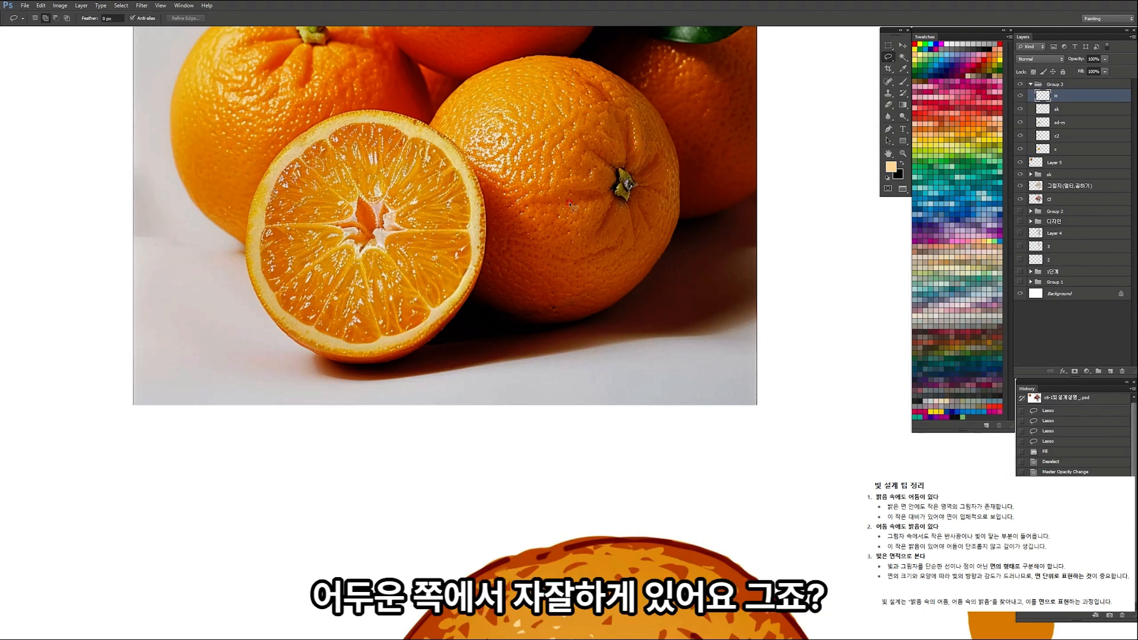
{"action": "key", "text": "ctrl+space"}
{"action": "left_click_drag", "start_coordinate": [539, 230], "coordinate": [534, 219]}
{"action": "mouse_move", "coordinate": [590, 387]}
{"action": "left_mouse_down"}
{"action": "mouse_move", "coordinate": [618, 358]}
{"action": "mouse_move", "coordinate": [583, 349]}
{"action": "mouse_move", "coordinate": [606, 363]}
{"action": "mouse_move", "coordinate": [606, 313]}
{"action": "left_mouse_up"}
{"action": "key", "text": "ctrl+space"}
{"action": "left_click_drag", "start_coordinate": [636, 152], "coordinate": [623, 303]}
{"action": "mouse_move", "coordinate": [589, 188]}
{"action": "left_mouse_down"}
{"action": "mouse_move", "coordinate": [611, 182]}
{"action": "mouse_move", "coordinate": [578, 223]}
{"action": "left_mouse_up"}
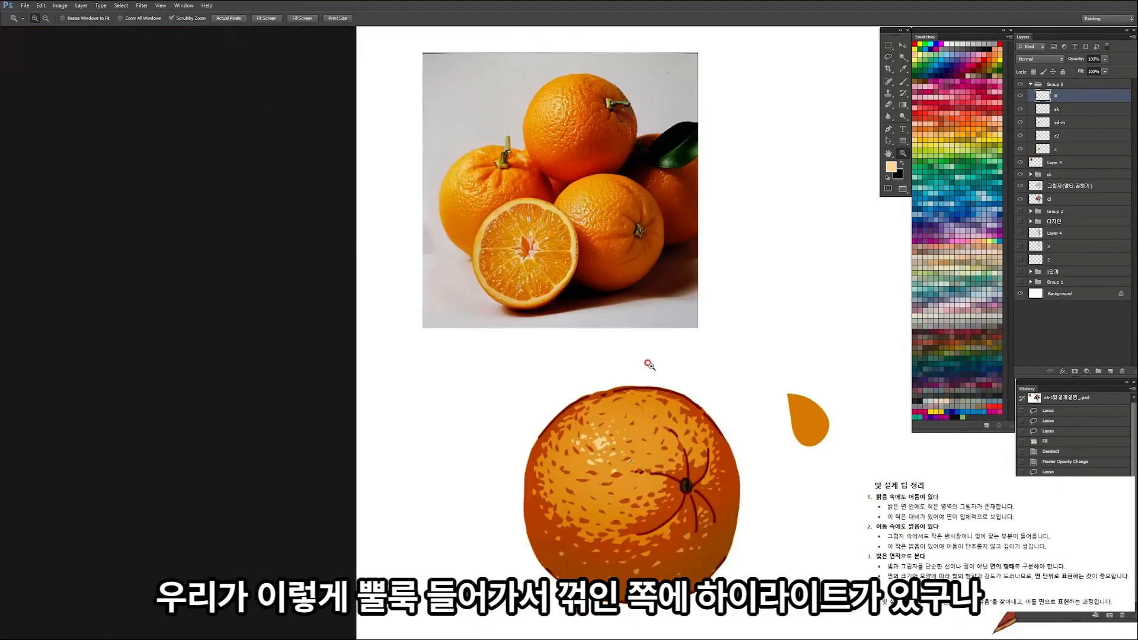
Step: Add thin peach slivers along the lower-right edges of the dark dimples around and below the main highlight
{"action": "left_click_drag", "start_coordinate": [635, 497], "coordinate": [661, 493]}
{"action": "key", "text": "ctrl+space"}
{"action": "left_click_drag", "start_coordinate": [623, 337], "coordinate": [639, 343]}
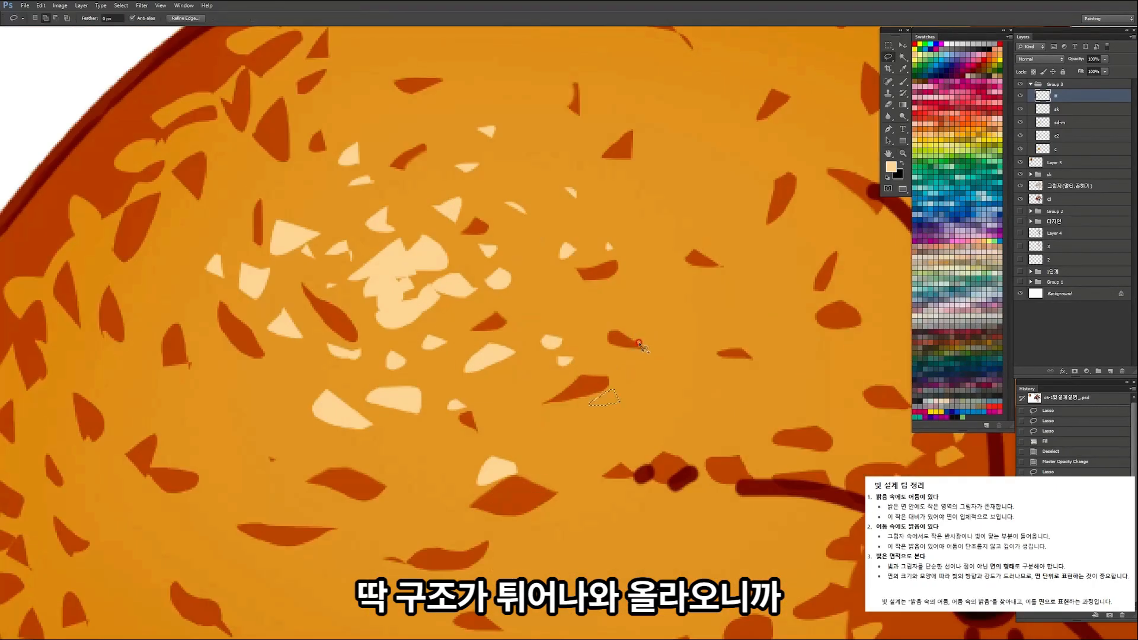
{"action": "left_click_drag", "start_coordinate": [625, 273], "coordinate": [628, 272]}
{"action": "left_click_drag", "start_coordinate": [754, 361], "coordinate": [750, 366]}
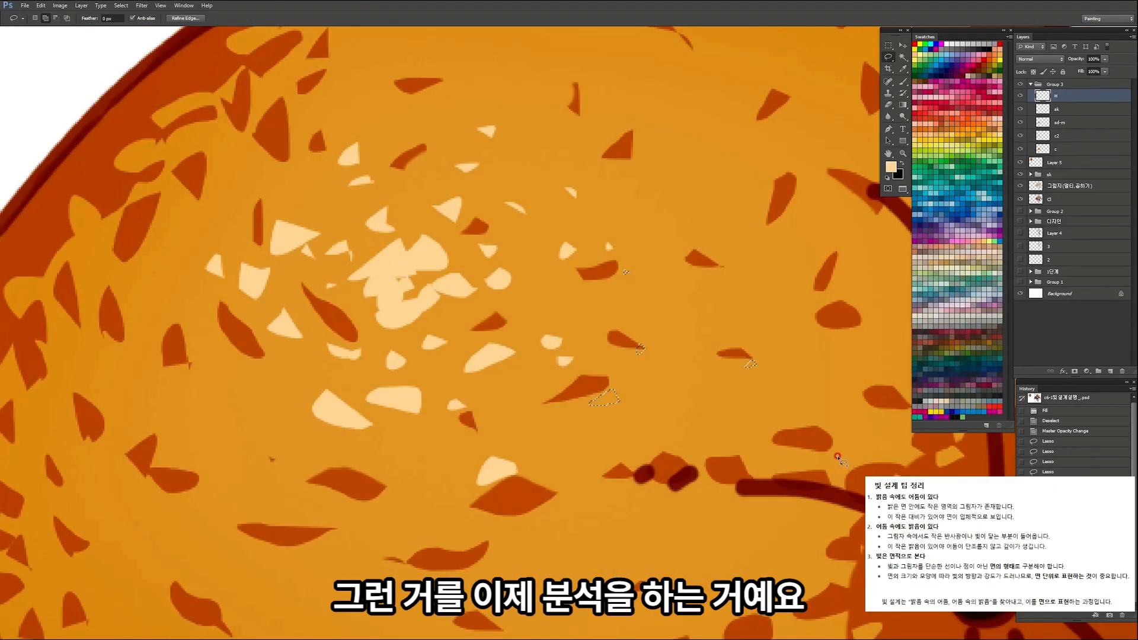
{"action": "left_click_drag", "start_coordinate": [732, 486], "coordinate": [719, 489]}
{"action": "left_click_drag", "start_coordinate": [541, 522], "coordinate": [529, 517]}
{"action": "left_click_drag", "start_coordinate": [363, 508], "coordinate": [360, 505]}
{"action": "left_click_drag", "start_coordinate": [315, 488], "coordinate": [319, 490]}
{"action": "mouse_move", "coordinate": [303, 551]}
{"action": "left_mouse_down"}
{"action": "mouse_move", "coordinate": [254, 540]}
{"action": "mouse_move", "coordinate": [263, 551]}
{"action": "left_mouse_up"}
{"action": "mouse_move", "coordinate": [157, 486]}
{"action": "left_mouse_down"}
{"action": "mouse_move", "coordinate": [171, 468]}
{"action": "mouse_move", "coordinate": [157, 503]}
{"action": "mouse_move", "coordinate": [146, 482]}
{"action": "left_mouse_up"}
{"action": "key", "text": "ctrl+z"}
{"action": "left_click_drag", "start_coordinate": [232, 372], "coordinate": [223, 353]}
{"action": "key", "text": "alt+Delete"}
Step: Outline tiny highlights beside the dimples on the orange's upper-left side, fill them with peach and deselect
{"action": "key", "text": "z"}
{"action": "mouse_move", "coordinate": [474, 364]}
{"action": "left_mouse_down"}
{"action": "mouse_move", "coordinate": [384, 406]}
{"action": "mouse_move", "coordinate": [569, 300]}
{"action": "left_mouse_up"}
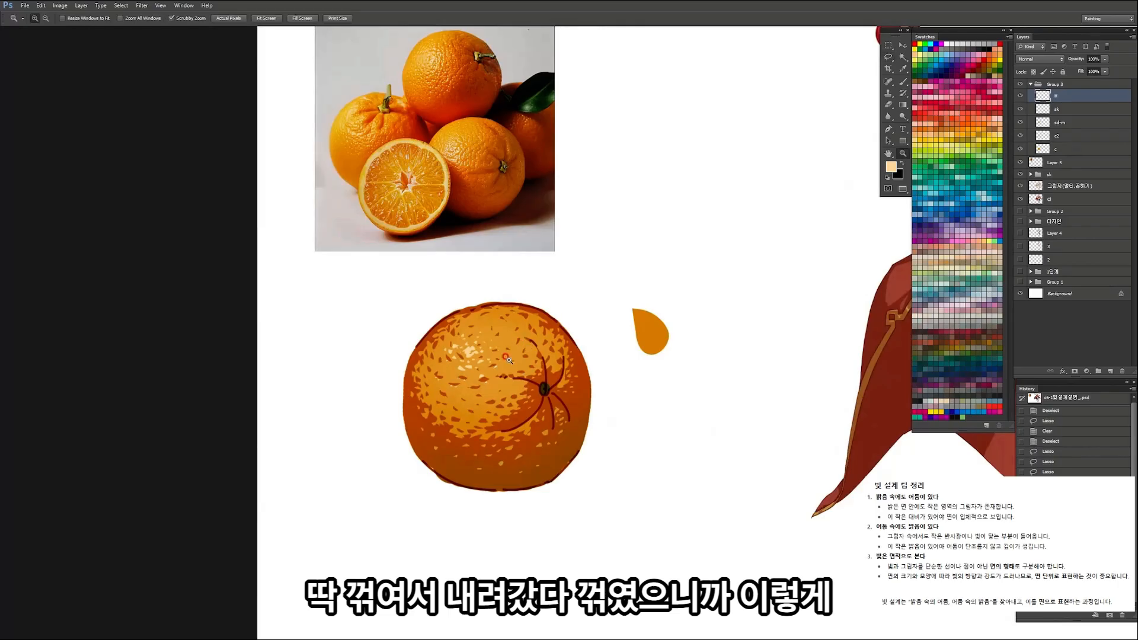
{"action": "left_click", "coordinate": [508, 340]}
{"action": "left_click", "coordinate": [520, 322]}
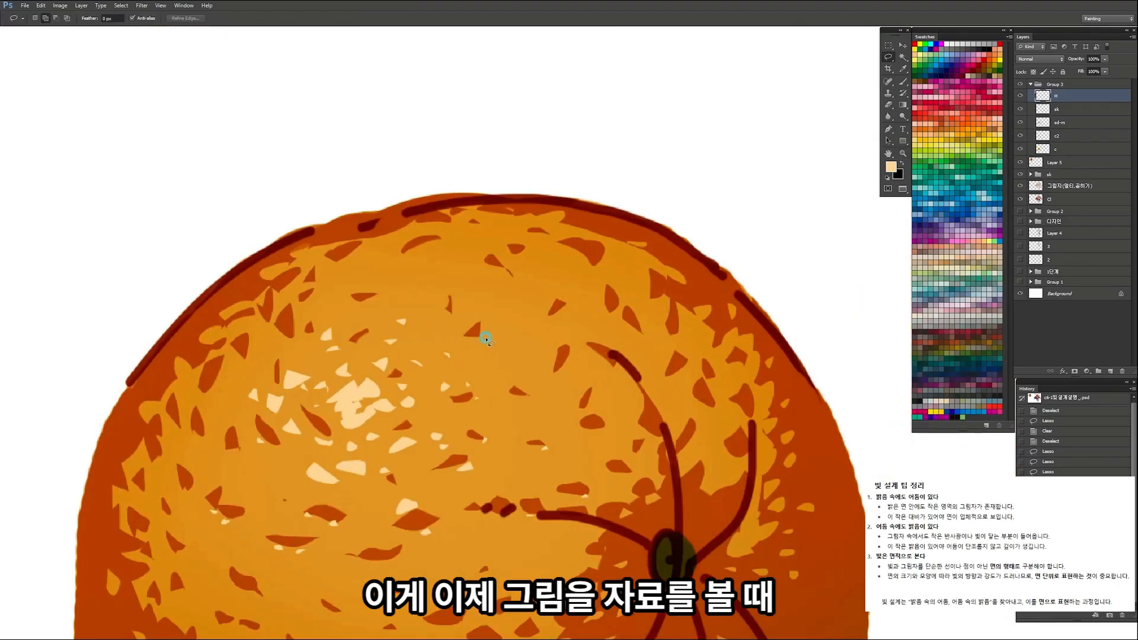
{"action": "key", "text": "l"}
{"action": "left_click_drag", "start_coordinate": [357, 291], "coordinate": [355, 293]}
{"action": "key", "text": "z"}
{"action": "mouse_move", "coordinate": [358, 293]}
{"action": "left_mouse_down"}
{"action": "mouse_move", "coordinate": [355, 270]}
{"action": "mouse_move", "coordinate": [349, 332]}
{"action": "mouse_move", "coordinate": [336, 319]}
{"action": "left_mouse_up"}
{"action": "key", "text": "l"}
{"action": "mouse_move", "coordinate": [333, 377]}
{"action": "left_mouse_down"}
{"action": "mouse_move", "coordinate": [344, 376]}
{"action": "mouse_move", "coordinate": [303, 396]}
{"action": "mouse_move", "coordinate": [257, 371]}
{"action": "left_mouse_up"}
{"action": "left_click_drag", "start_coordinate": [262, 419], "coordinate": [258, 411]}
{"action": "key", "text": "alt+Delete"}
{"action": "key", "text": "ctrl+d"}
Step: Add narrow peach highlights beside the dimples above and to the left of the stem
{"action": "mouse_move", "coordinate": [504, 356]}
{"action": "left_mouse_down"}
{"action": "mouse_move", "coordinate": [422, 413]}
{"action": "mouse_move", "coordinate": [433, 413]}
{"action": "left_mouse_up"}
{"action": "mouse_move", "coordinate": [617, 379]}
{"action": "left_mouse_down"}
{"action": "mouse_move", "coordinate": [578, 391]}
{"action": "mouse_move", "coordinate": [610, 401]}
{"action": "left_mouse_up"}
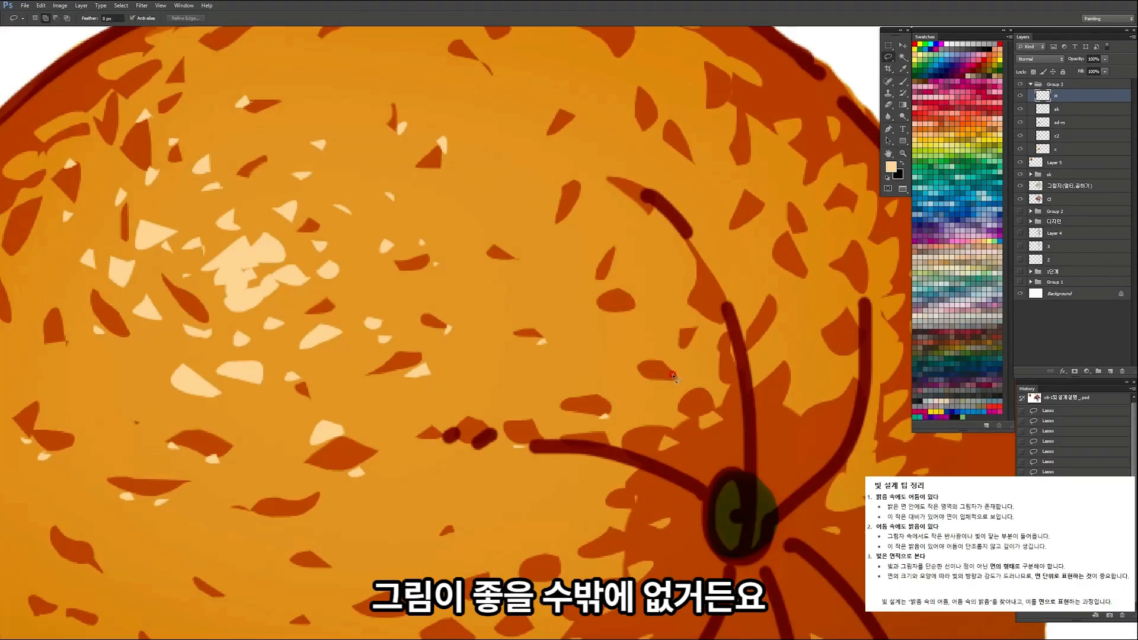
{"action": "mouse_move", "coordinate": [646, 304]}
{"action": "left_mouse_down"}
{"action": "mouse_move", "coordinate": [630, 318]}
{"action": "mouse_move", "coordinate": [640, 302]}
{"action": "left_mouse_up"}
{"action": "left_click_drag", "start_coordinate": [610, 235], "coordinate": [622, 248]}
{"action": "left_click_drag", "start_coordinate": [580, 204], "coordinate": [569, 218]}
{"action": "left_click_drag", "start_coordinate": [653, 131], "coordinate": [660, 111]}
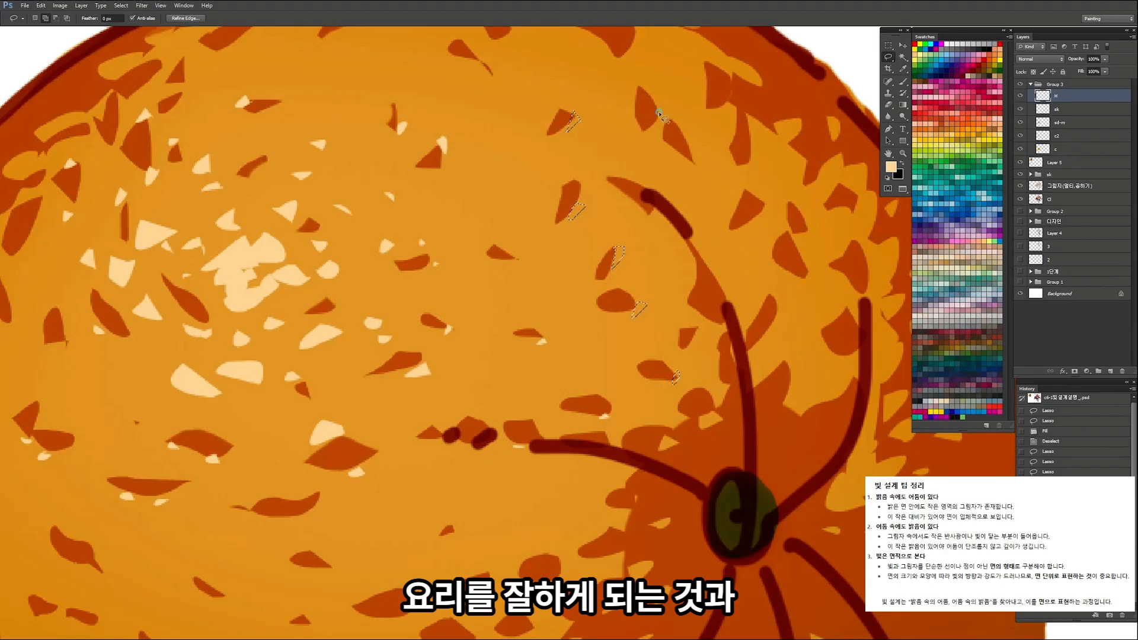
{"action": "key", "text": "z"}
{"action": "left_click_drag", "start_coordinate": [633, 228], "coordinate": [562, 243]}
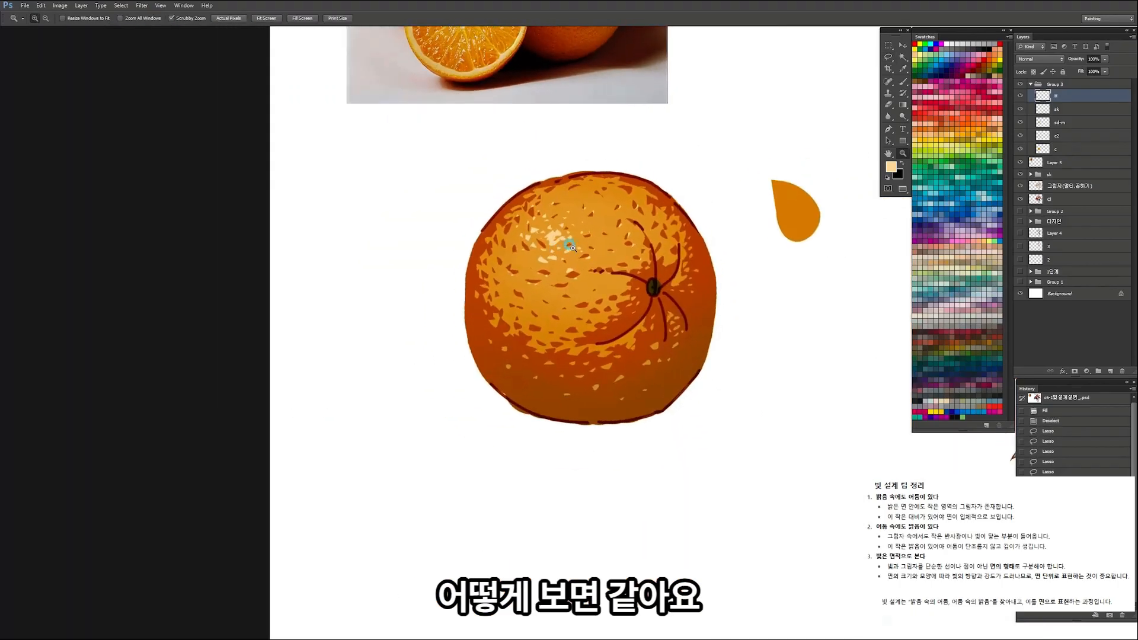
Step: Add tiny peach highlights under the dimples across the lower half of the lit area, from the left side to the stem
{"action": "left_click_drag", "start_coordinate": [570, 301], "coordinate": [610, 299]}
{"action": "key", "text": "l"}
{"action": "mouse_move", "coordinate": [551, 273]}
{"action": "left_mouse_down"}
{"action": "mouse_move", "coordinate": [537, 278]}
{"action": "mouse_move", "coordinate": [556, 315]}
{"action": "left_mouse_up"}
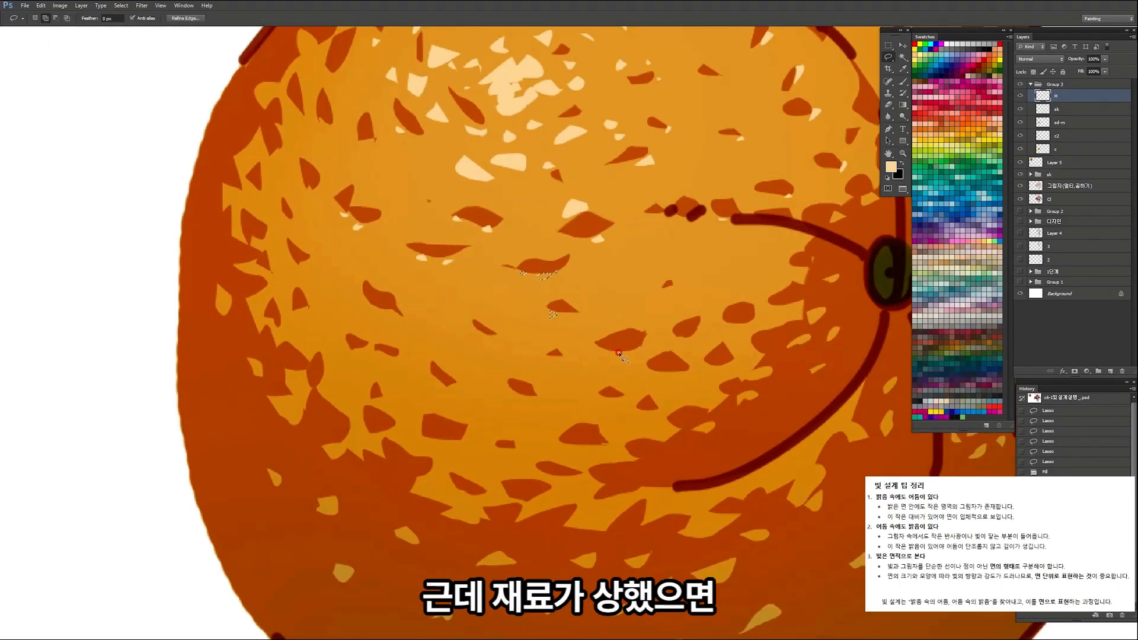
{"action": "left_click_drag", "start_coordinate": [556, 356], "coordinate": [562, 357]}
{"action": "left_click_drag", "start_coordinate": [485, 333], "coordinate": [494, 334]}
{"action": "left_click_drag", "start_coordinate": [388, 310], "coordinate": [381, 310]}
{"action": "left_click_drag", "start_coordinate": [293, 264], "coordinate": [301, 268]}
{"action": "left_click_drag", "start_coordinate": [291, 309], "coordinate": [299, 312]}
{"action": "left_click_drag", "start_coordinate": [345, 349], "coordinate": [352, 351]}
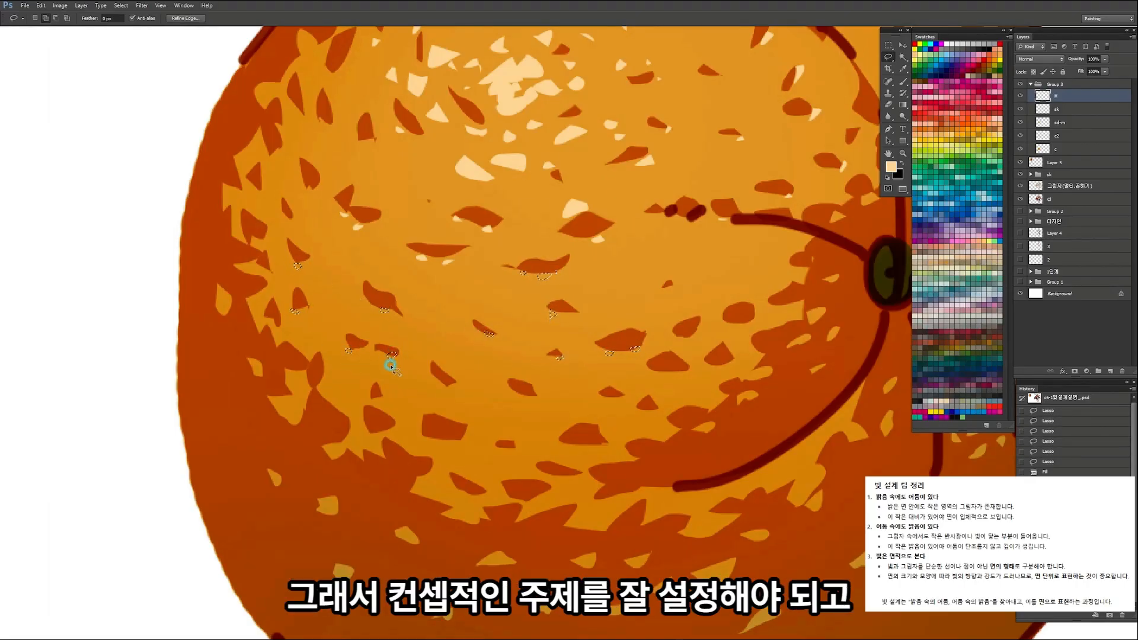
{"action": "left_click_drag", "start_coordinate": [440, 383], "coordinate": [448, 385]}
{"action": "left_click_drag", "start_coordinate": [371, 399], "coordinate": [377, 402]}
{"action": "left_click_drag", "start_coordinate": [438, 438], "coordinate": [446, 440]}
{"action": "left_click_drag", "start_coordinate": [533, 397], "coordinate": [540, 399]}
{"action": "left_click_drag", "start_coordinate": [614, 399], "coordinate": [659, 411]}
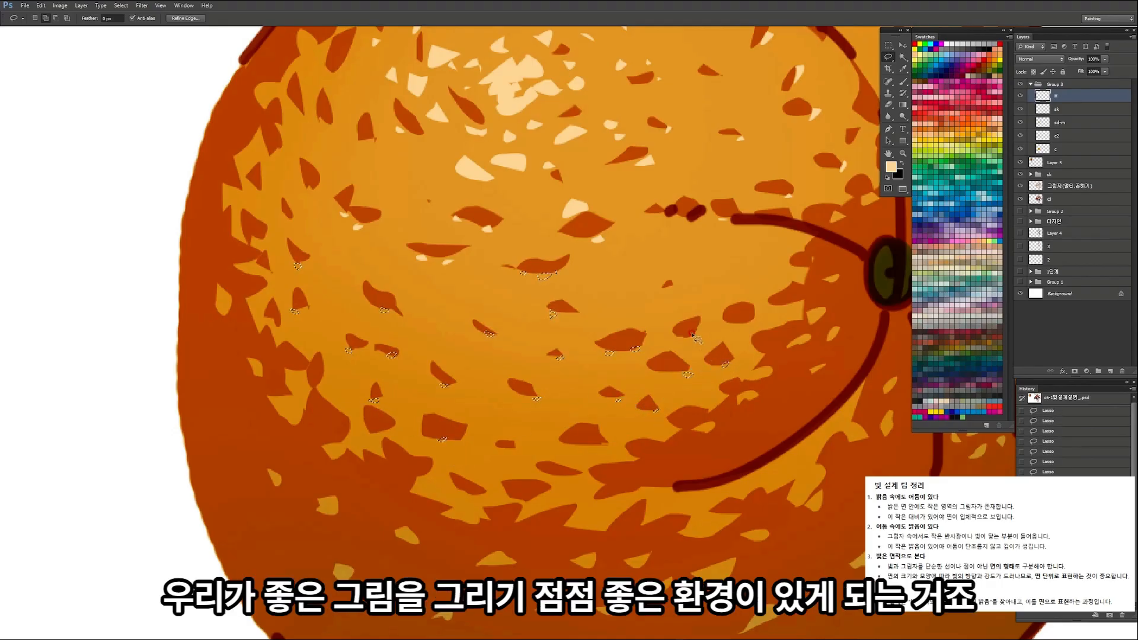
{"action": "left_click_drag", "start_coordinate": [747, 319], "coordinate": [789, 304]}
{"action": "left_click_drag", "start_coordinate": [673, 287], "coordinate": [680, 281]}
{"action": "key", "text": "ctrl+space"}
{"action": "left_click_drag", "start_coordinate": [599, 260], "coordinate": [538, 322]}
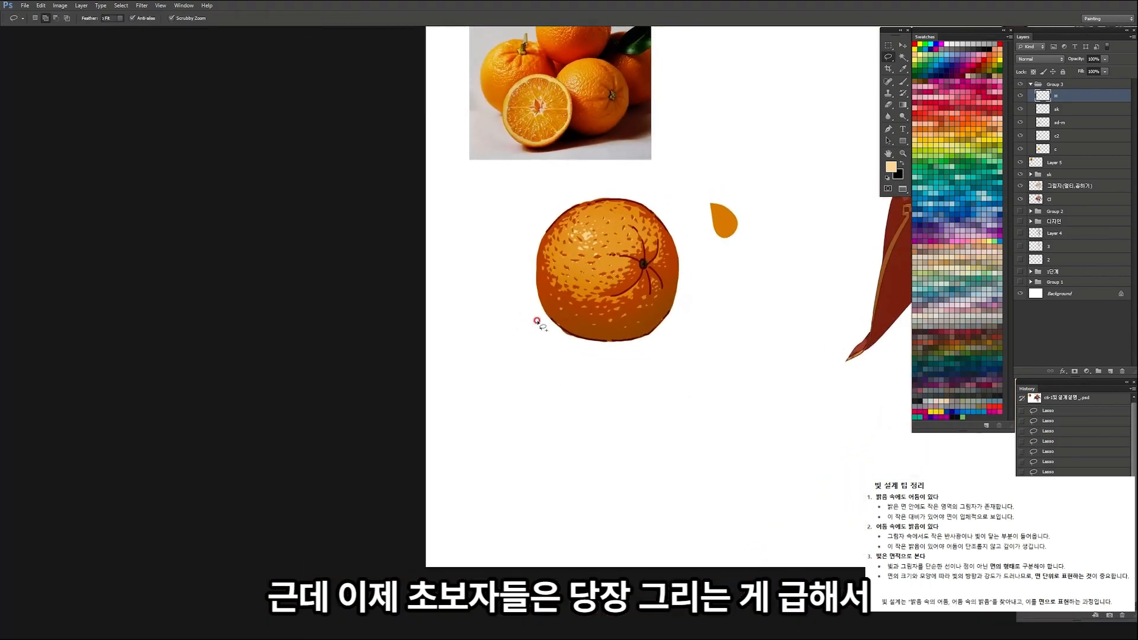
Step: Thicken the main highlight with extra flecks above and below-left of its centre, fill them with peach and deselect
{"action": "left_click_drag", "start_coordinate": [643, 225], "coordinate": [681, 236]}
{"action": "left_click_drag", "start_coordinate": [580, 189], "coordinate": [617, 191]}
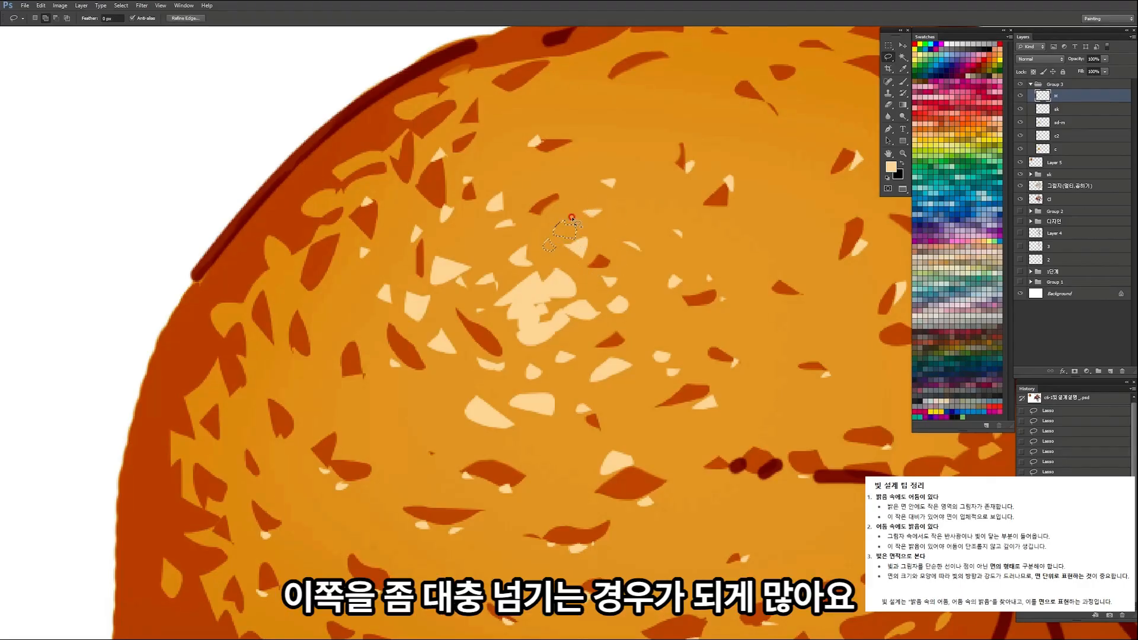
{"action": "key", "text": "ctrl+space"}
{"action": "left_click_drag", "start_coordinate": [619, 239], "coordinate": [533, 255]}
{"action": "key", "text": "space"}
{"action": "left_click_drag", "start_coordinate": [674, 259], "coordinate": [573, 391]}
{"action": "key", "text": "ctrl+space"}
{"action": "mouse_move", "coordinate": [564, 350]}
{"action": "left_mouse_down"}
{"action": "mouse_move", "coordinate": [523, 370]}
{"action": "mouse_move", "coordinate": [557, 360]}
{"action": "left_mouse_up"}
{"action": "mouse_move", "coordinate": [513, 400]}
{"action": "left_mouse_down"}
{"action": "mouse_move", "coordinate": [533, 388]}
{"action": "mouse_move", "coordinate": [488, 400]}
{"action": "left_mouse_up"}
{"action": "left_click_drag", "start_coordinate": [529, 441], "coordinate": [526, 443]}
{"action": "left_click_drag", "start_coordinate": [444, 373], "coordinate": [458, 359]}
{"action": "left_click_drag", "start_coordinate": [445, 333], "coordinate": [397, 360]}
{"action": "key", "text": "alt+Delete"}
{"action": "key", "text": "ctrl+space"}
{"action": "left_click_drag", "start_coordinate": [533, 293], "coordinate": [445, 322]}
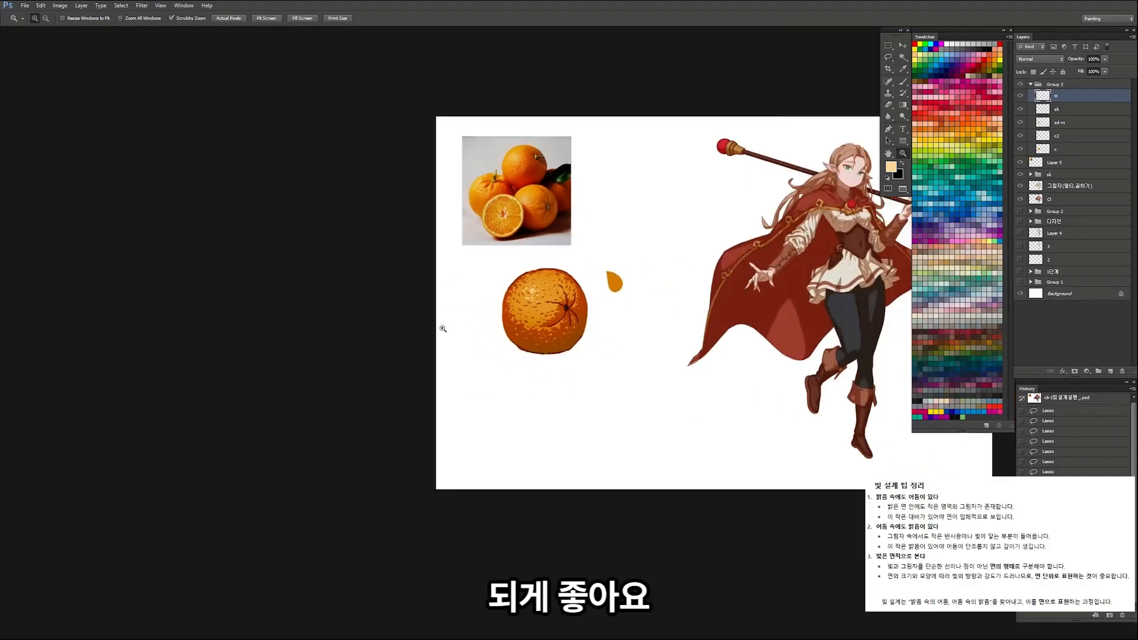
{"action": "key", "text": "ctrl+d"}
Step: Add small peach highlights beside the remaining dimples between the main highlight and the stem and near the top
{"action": "key", "text": "ctrl+space"}
{"action": "mouse_move", "coordinate": [559, 283]}
{"action": "left_mouse_down"}
{"action": "mouse_move", "coordinate": [541, 312]}
{"action": "mouse_move", "coordinate": [533, 295]}
{"action": "mouse_move", "coordinate": [534, 304]}
{"action": "left_mouse_up"}
{"action": "left_click_drag", "start_coordinate": [519, 256], "coordinate": [497, 277]}
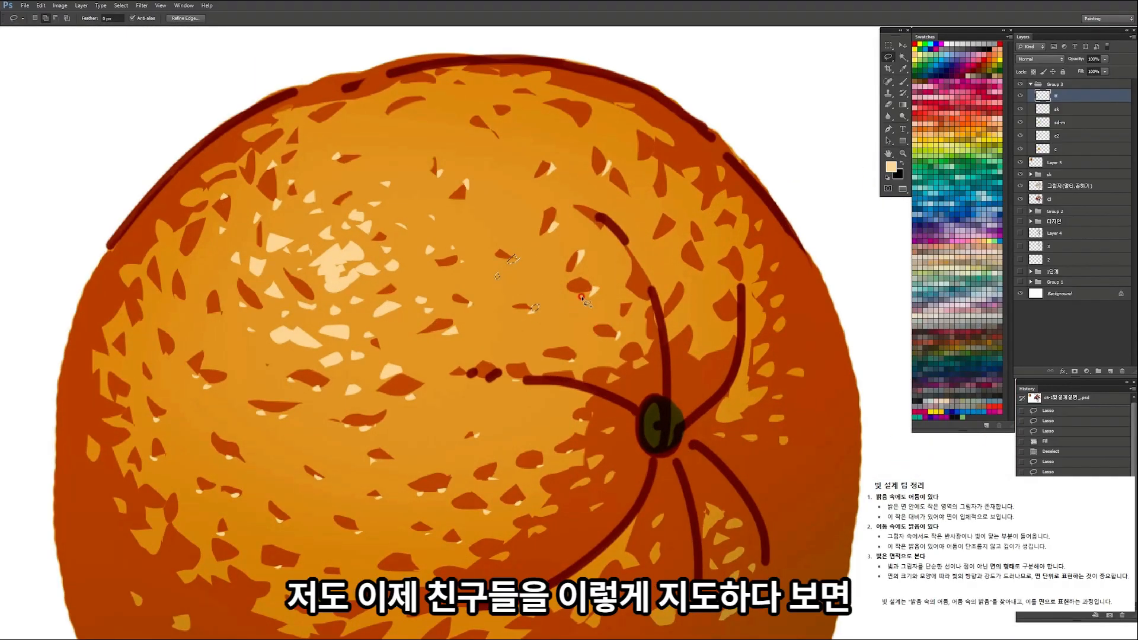
{"action": "left_click_drag", "start_coordinate": [630, 309], "coordinate": [642, 302]}
{"action": "left_click_drag", "start_coordinate": [544, 358], "coordinate": [546, 362]}
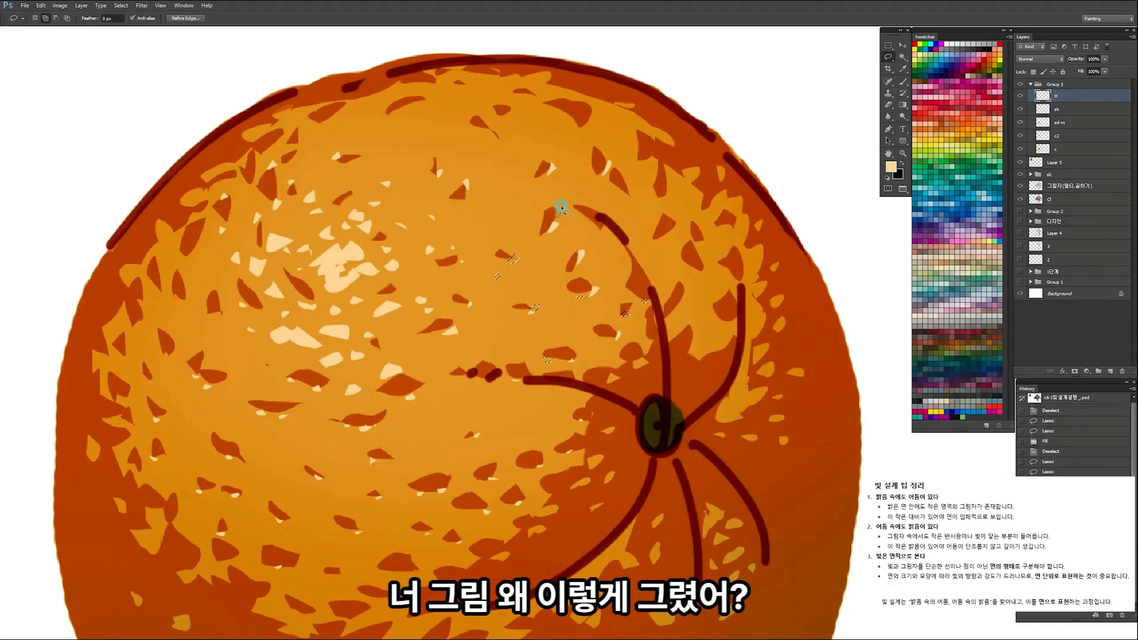
{"action": "left_click_drag", "start_coordinate": [561, 212], "coordinate": [556, 217]}
{"action": "left_click_drag", "start_coordinate": [475, 110], "coordinate": [395, 133]}
{"action": "mouse_move", "coordinate": [420, 150]}
{"action": "left_mouse_down"}
{"action": "mouse_move", "coordinate": [430, 191]}
{"action": "mouse_move", "coordinate": [410, 345]}
{"action": "mouse_move", "coordinate": [444, 330]}
{"action": "mouse_move", "coordinate": [422, 292]}
{"action": "mouse_move", "coordinate": [399, 284]}
{"action": "mouse_move", "coordinate": [420, 270]}
{"action": "left_mouse_up"}
{"action": "left_click_drag", "start_coordinate": [367, 308], "coordinate": [371, 304]}
{"action": "left_click_drag", "start_coordinate": [434, 320], "coordinate": [440, 323]}
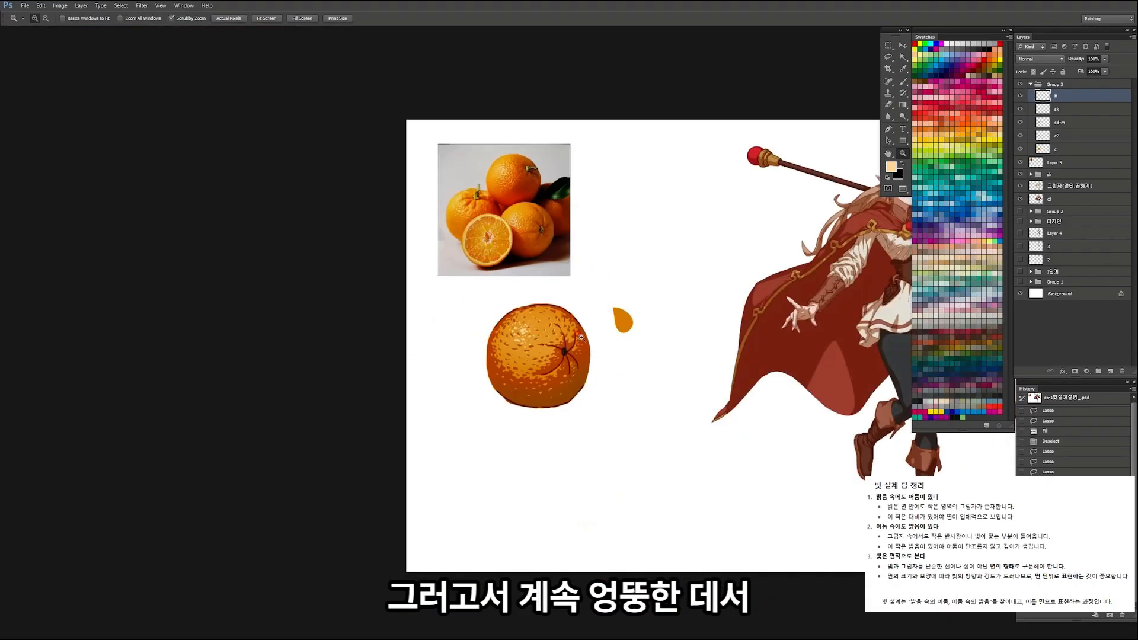
Step: Add a few loose highlight flecks in the plain area between the main highlight and the lower dimples
{"action": "mouse_move", "coordinate": [547, 358]}
{"action": "left_mouse_down"}
{"action": "mouse_move", "coordinate": [563, 360]}
{"action": "mouse_move", "coordinate": [514, 414]}
{"action": "mouse_move", "coordinate": [506, 437]}
{"action": "mouse_move", "coordinate": [517, 440]}
{"action": "left_mouse_up"}
{"action": "left_click_drag", "start_coordinate": [587, 446], "coordinate": [588, 446]}
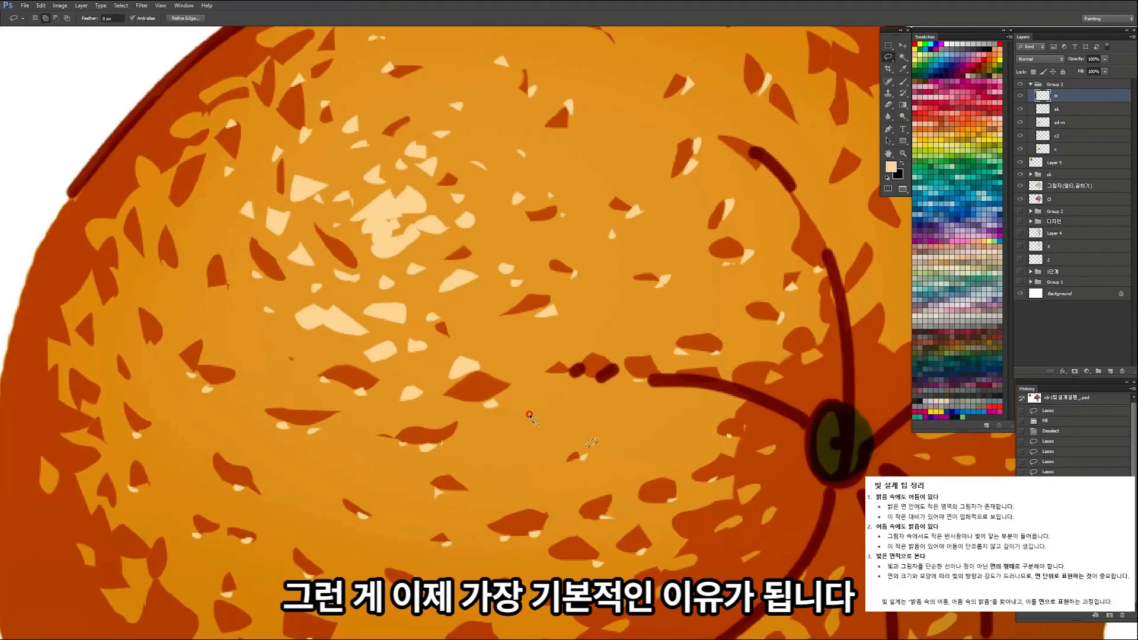
{"action": "left_click_drag", "start_coordinate": [515, 401], "coordinate": [516, 404]}
{"action": "left_click_drag", "start_coordinate": [482, 358], "coordinate": [481, 359]}
{"action": "mouse_move", "coordinate": [470, 314]}
{"action": "left_mouse_down"}
{"action": "mouse_move", "coordinate": [463, 325]}
{"action": "mouse_move", "coordinate": [481, 298]}
{"action": "left_mouse_up"}
{"action": "key", "text": "z"}
{"action": "left_click_drag", "start_coordinate": [570, 225], "coordinate": [595, 226]}
{"action": "key", "text": "z"}
{"action": "mouse_move", "coordinate": [549, 289]}
{"action": "left_mouse_down"}
{"action": "mouse_move", "coordinate": [527, 289]}
{"action": "mouse_move", "coordinate": [564, 278]}
{"action": "left_mouse_up"}
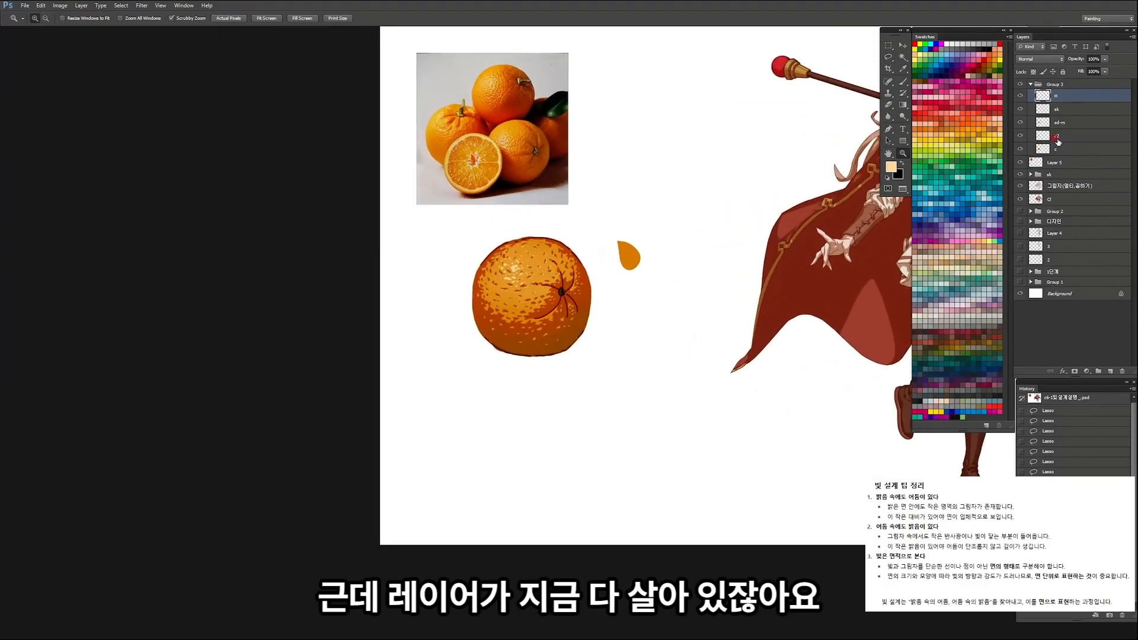
Step: Toggle the visibility of layers c2 and c to compare the orange with and without its colour layers
{"action": "left_click", "coordinate": [1059, 138]}
{"action": "left_click", "coordinate": [1021, 137]}
{"action": "left_click", "coordinate": [1020, 148]}
{"action": "left_click", "coordinate": [1020, 150]}
{"action": "left_click", "coordinate": [1021, 150]}
{"action": "left_click", "coordinate": [1020, 149]}
{"action": "left_click", "coordinate": [1020, 150]}
{"action": "left_click", "coordinate": [1021, 149]}
{"action": "left_click", "coordinate": [1020, 150]}
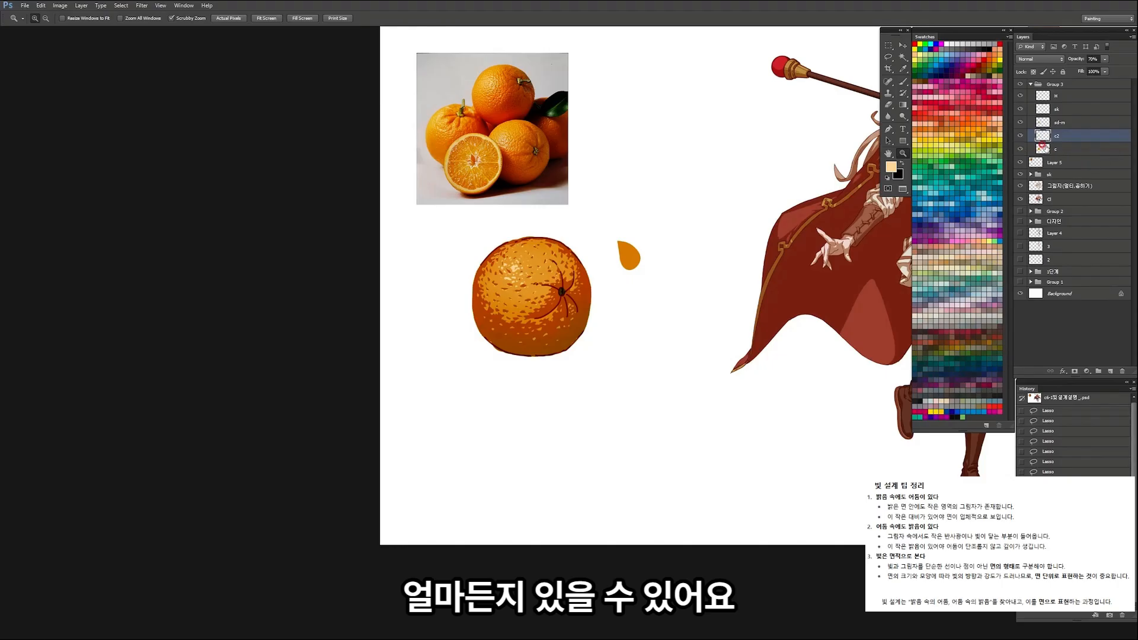
Step: Adjust the orange's Multiply shading layer with Hue/Saturation, setting hue +10, saturation +17 and lightness +6
{"action": "left_click", "coordinate": [1061, 122]}
{"action": "key", "text": "v"}
{"action": "left_click_drag", "start_coordinate": [610, 286], "coordinate": [669, 276]}
{"action": "key", "text": "ctrl+z"}
{"action": "left_click_drag", "start_coordinate": [549, 283], "coordinate": [623, 283]}
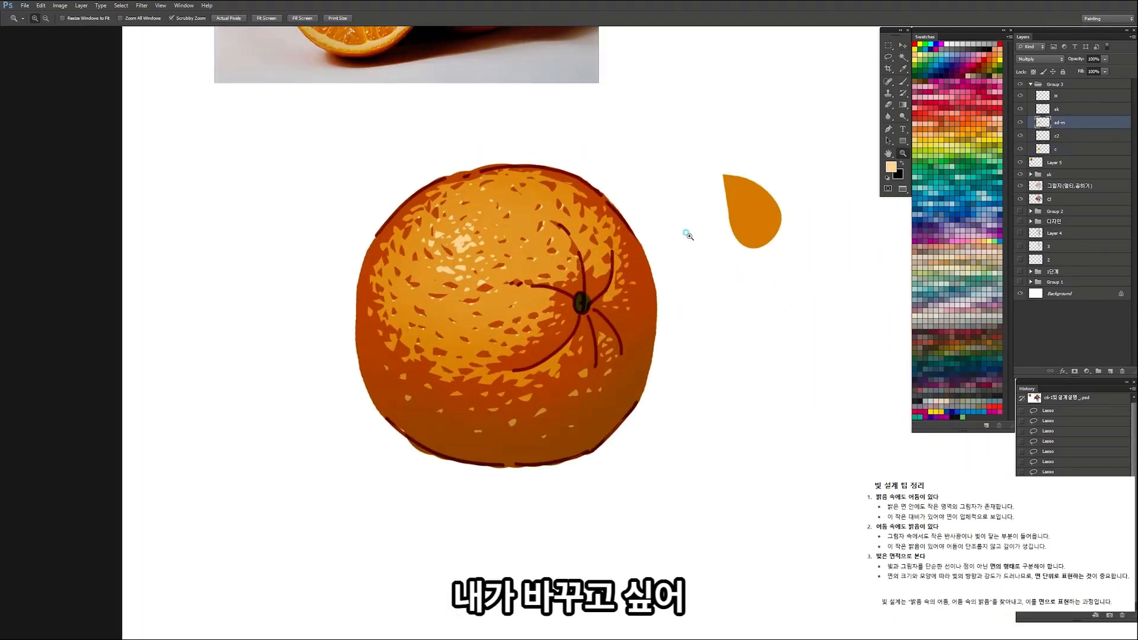
{"action": "scroll", "coordinate": [688, 231], "scroll_direction": "down", "scroll_amount": 2}
{"action": "key", "text": "ctrl+u"}
{"action": "left_click_drag", "start_coordinate": [901, 329], "coordinate": [911, 364]}
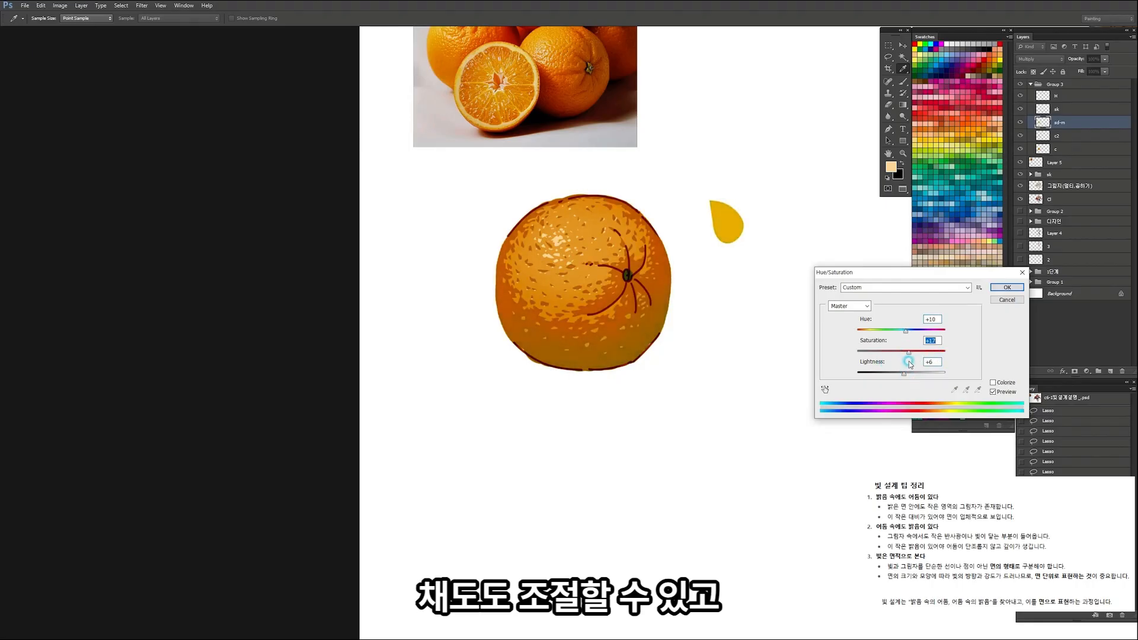
{"action": "left_click", "coordinate": [1004, 288]}
Step: View the whole canvas and step back and forth through the last edits to compare the orange before and after
{"action": "key", "text": "ctrl+space"}
{"action": "left_click_drag", "start_coordinate": [642, 310], "coordinate": [656, 285]}
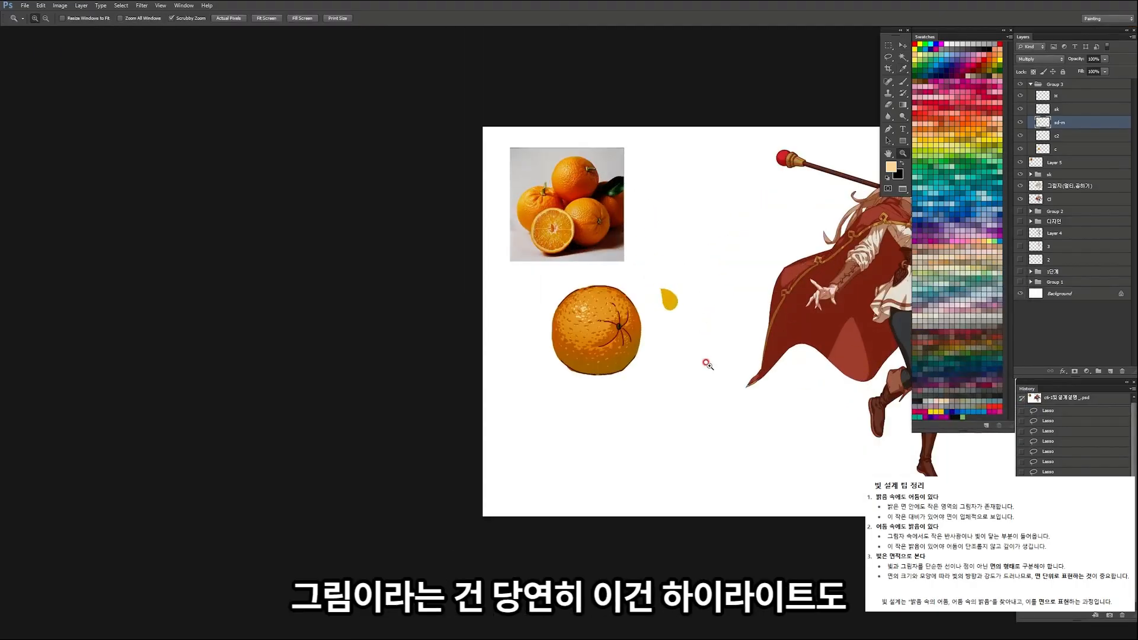
{"action": "key", "text": "ctrl+alt+z"}
{"action": "left_click_drag", "start_coordinate": [641, 345], "coordinate": [600, 342]}
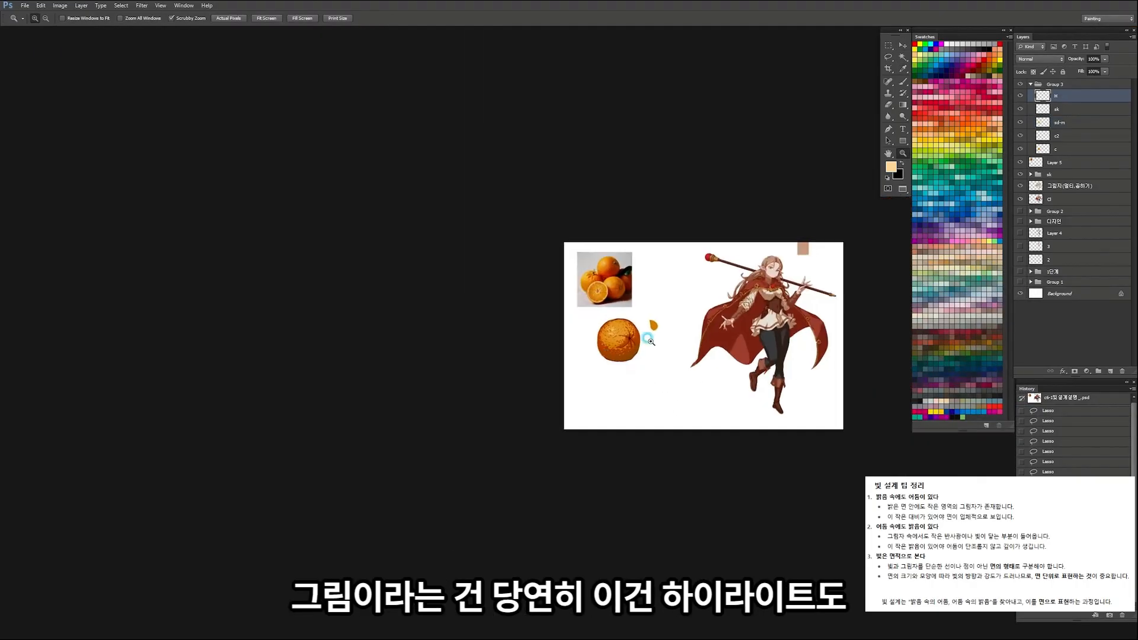
{"action": "key", "text": "ctrl+z"}
Step: Undo and redo the latest shading adjustment to compare its effect on the orange
{"action": "key", "text": "ctrl+z"}
{"action": "key", "text": "ctrl+z"}
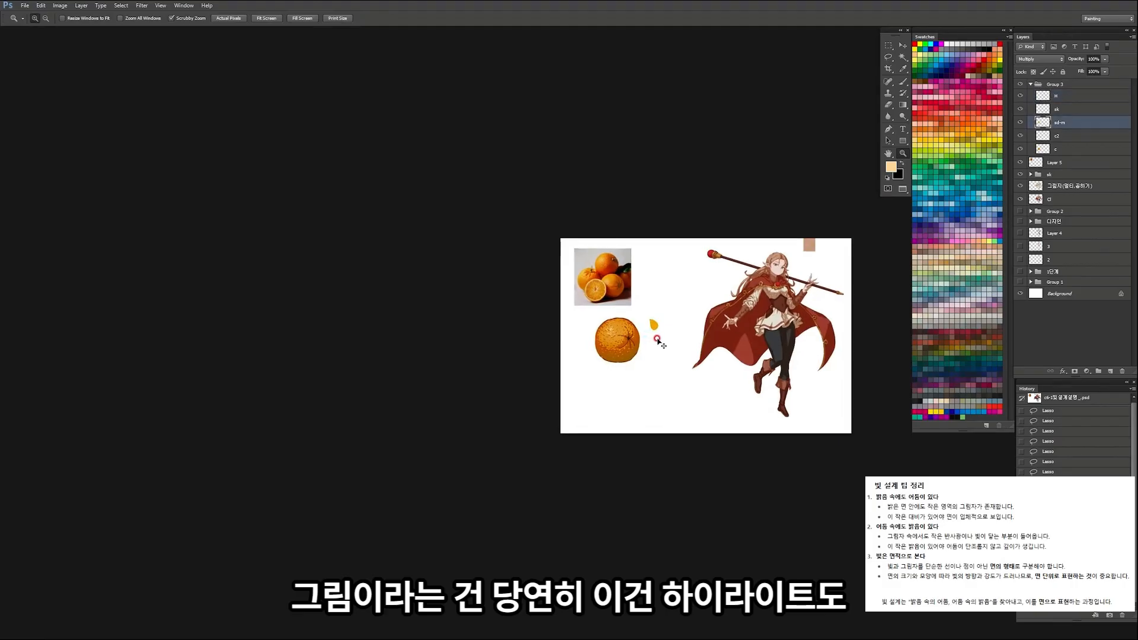
{"action": "key", "text": "ctrl+z"}
{"action": "key", "text": "ctrl+z"}
{"action": "key", "text": "ctrl+z"}
{"action": "key", "text": "ctrl+z"}
{"action": "left_click_drag", "start_coordinate": [650, 339], "coordinate": [651, 343]}
{"action": "key", "text": "ctrl+z"}
{"action": "key", "text": "ctrl+z"}
{"action": "key", "text": "ctrl+z"}
Step: Shift the hue of the orange's topmost highlight layer by +16 with Hue/Saturation
{"action": "key", "text": "ctrl+u"}
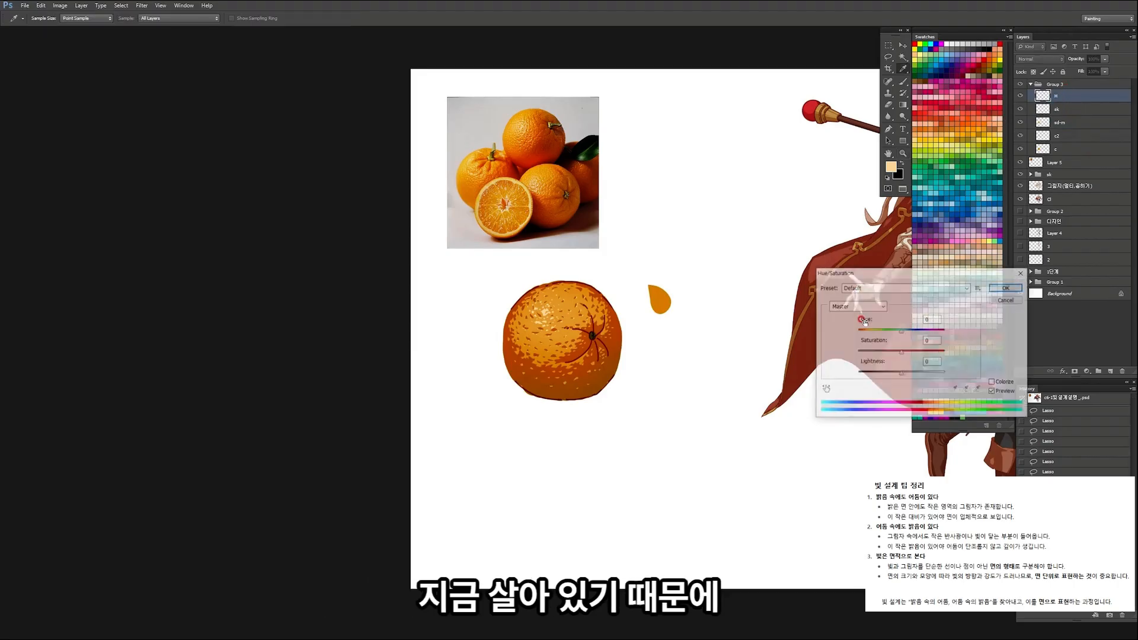
{"action": "mouse_move", "coordinate": [901, 330]}
{"action": "left_mouse_down"}
{"action": "mouse_move", "coordinate": [953, 337]}
{"action": "mouse_move", "coordinate": [910, 343]}
{"action": "left_mouse_up"}
{"action": "left_click", "coordinate": [1008, 287]}
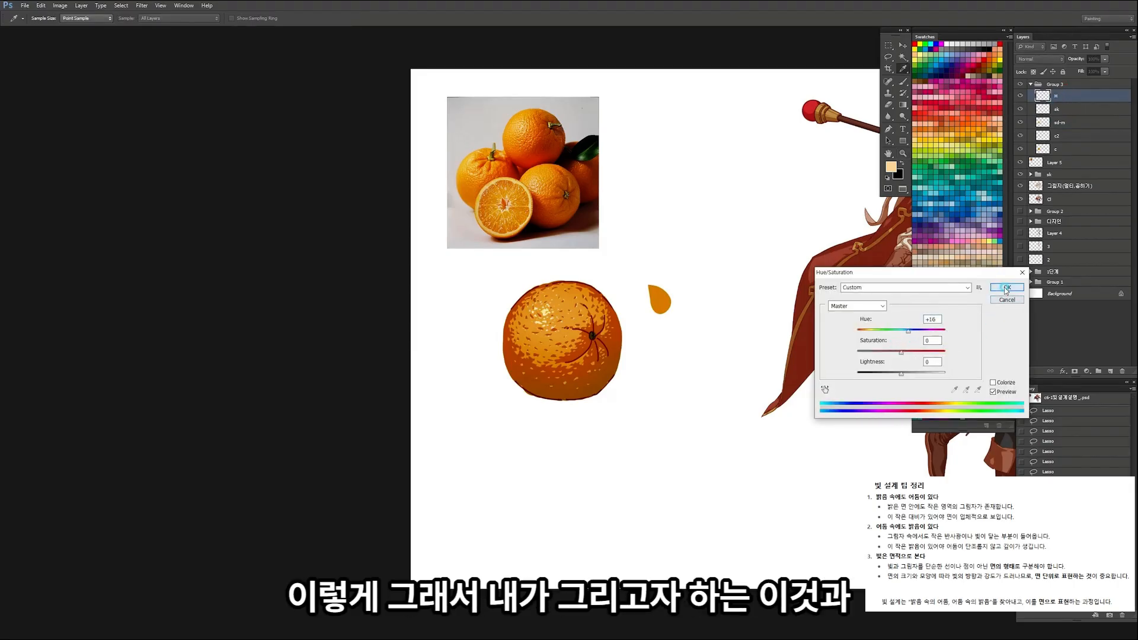
{"action": "left_click_drag", "start_coordinate": [584, 308], "coordinate": [503, 295]}
{"action": "left_click", "coordinate": [603, 294]}
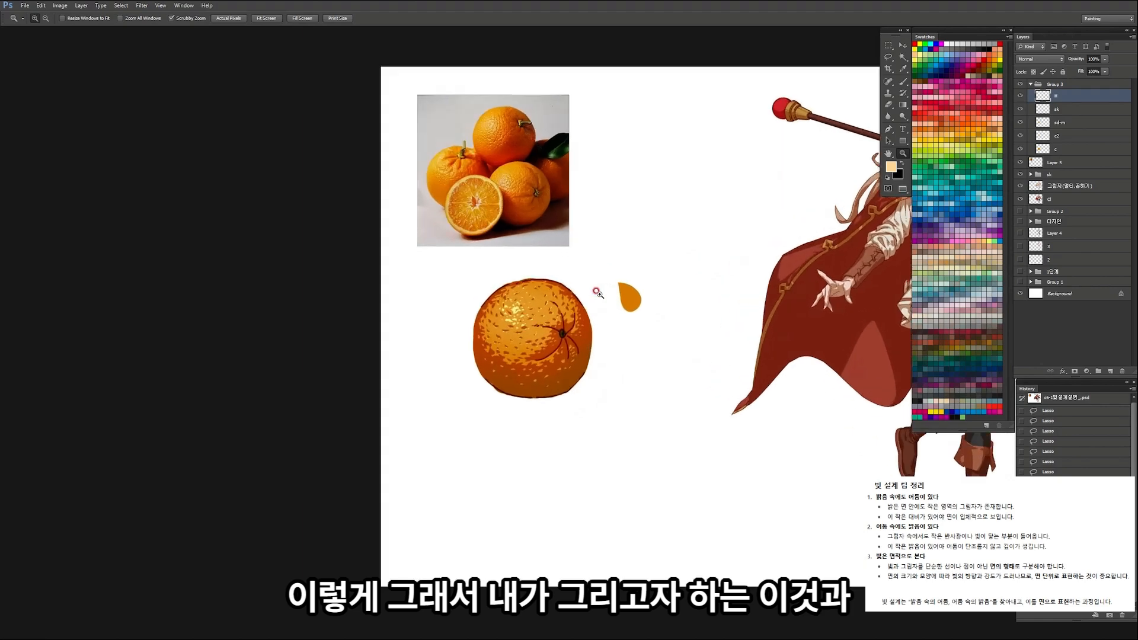
{"action": "left_click", "coordinate": [603, 293]}
{"action": "left_click", "coordinate": [533, 371], "text": "alt"}
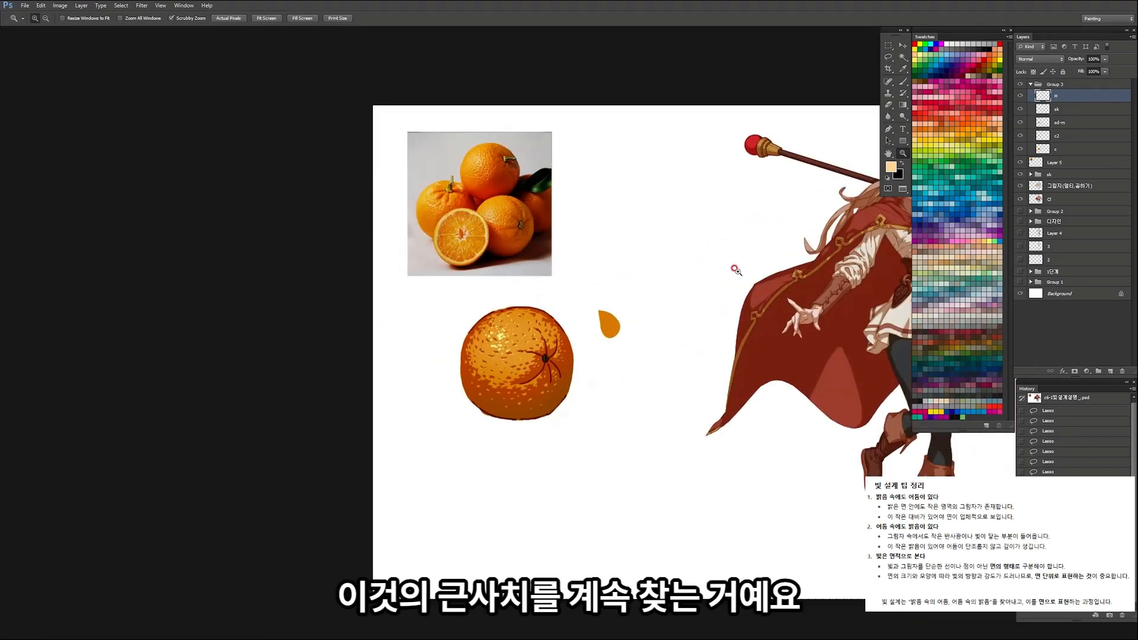
Step: Set the opacity of layer c2 to 100%
{"action": "left_click", "coordinate": [1049, 137]}
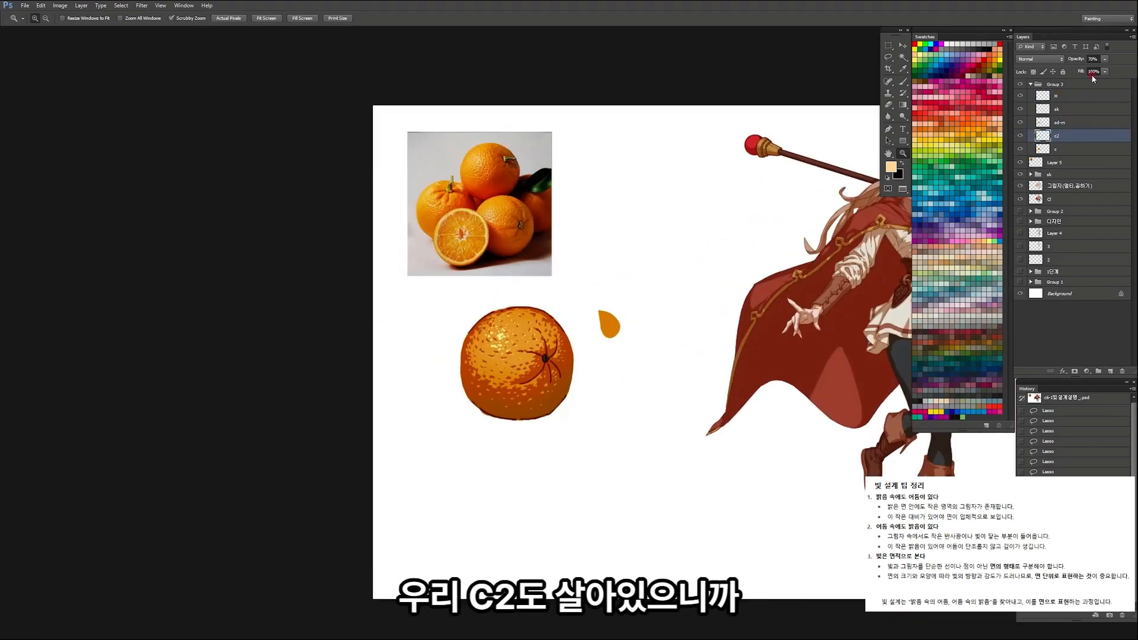
{"action": "left_click_drag", "start_coordinate": [1105, 59], "coordinate": [1104, 75]}
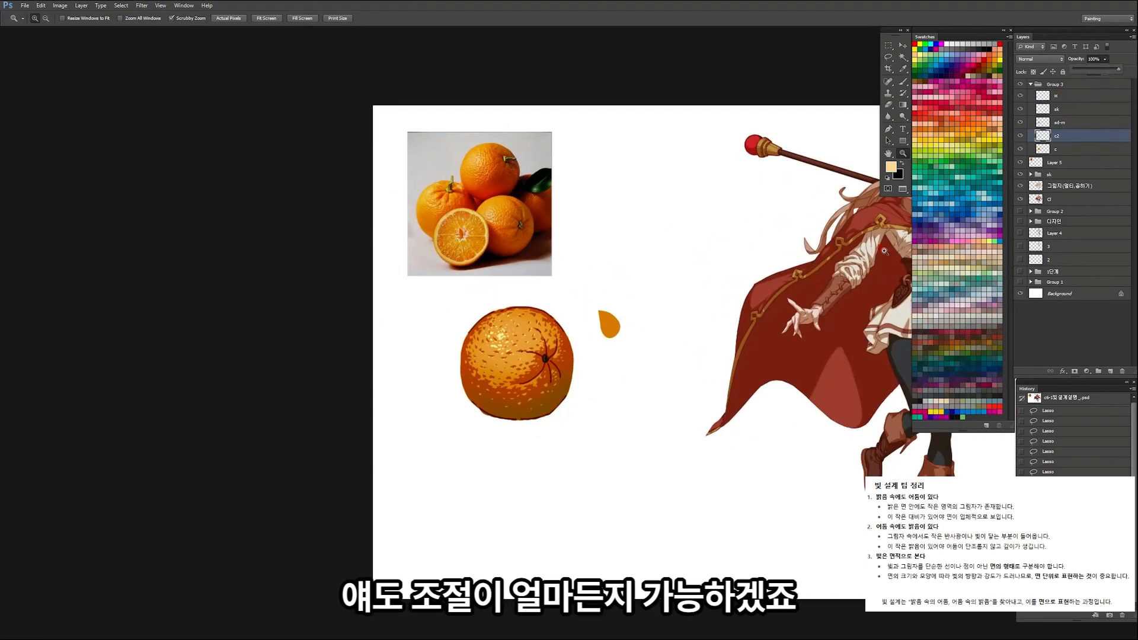
Step: Try a slight negative hue shift on layer c2 with Hue/Saturation
{"action": "key", "text": "i"}
{"action": "key", "text": "ctrl+u"}
{"action": "left_click_drag", "start_coordinate": [878, 335], "coordinate": [899, 335]}
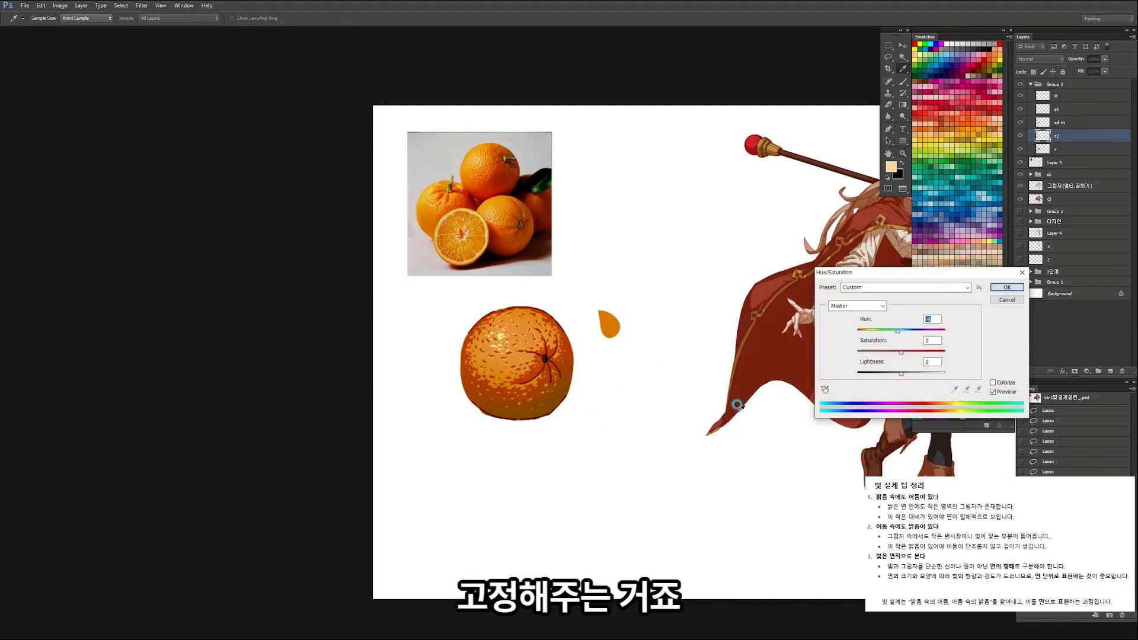
{"action": "key", "text": "Escape"}
Step: Examine the finished orange beside its reference photo, and the upper body of the character illustration
{"action": "key", "text": "z"}
{"action": "left_click_drag", "start_coordinate": [490, 387], "coordinate": [496, 390]}
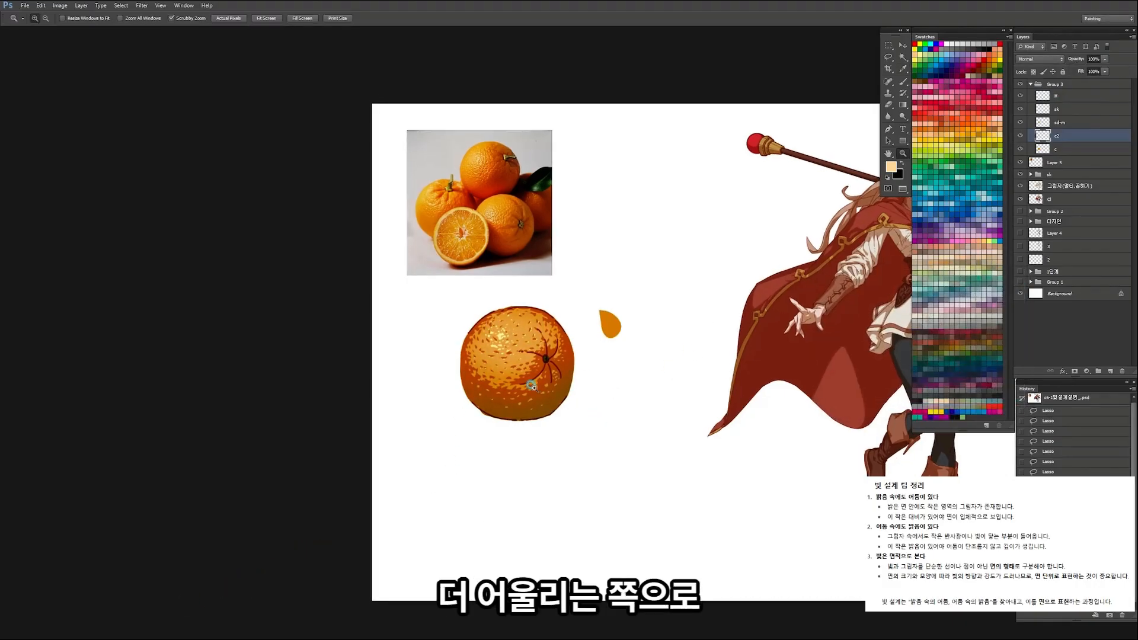
{"action": "left_click_drag", "start_coordinate": [598, 377], "coordinate": [534, 378]}
{"action": "left_click", "coordinate": [588, 370]}
{"action": "left_click", "coordinate": [601, 370]}
{"action": "left_click", "coordinate": [611, 372]}
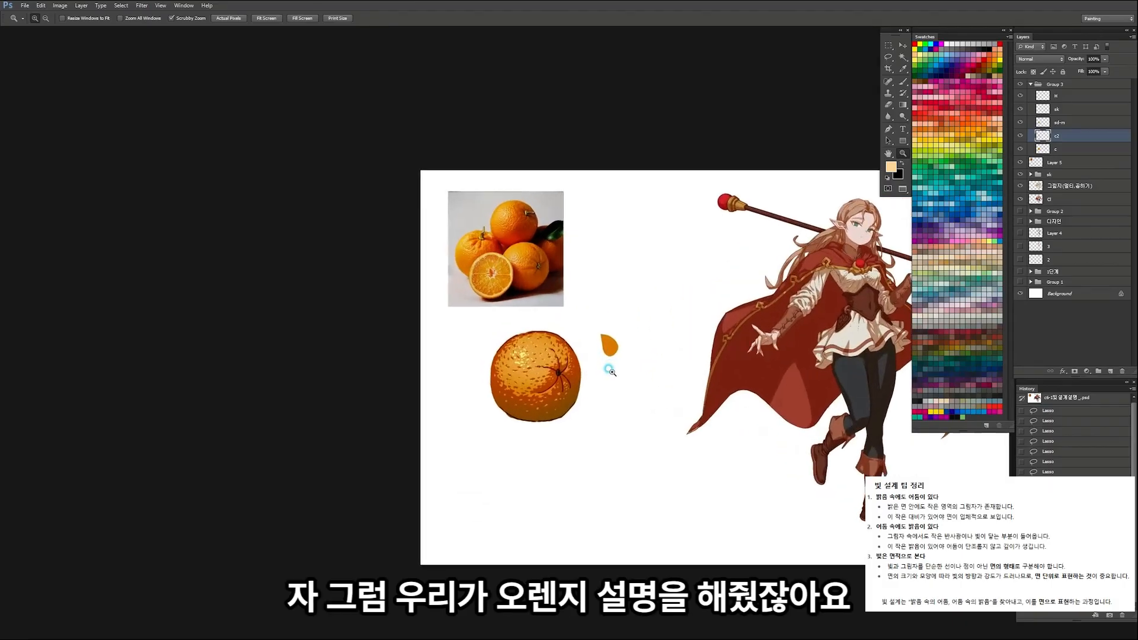
{"action": "left_click", "coordinate": [609, 370]}
{"action": "left_click_drag", "start_coordinate": [590, 402], "coordinate": [533, 421]}
{"action": "left_click_drag", "start_coordinate": [466, 357], "coordinate": [473, 356]}
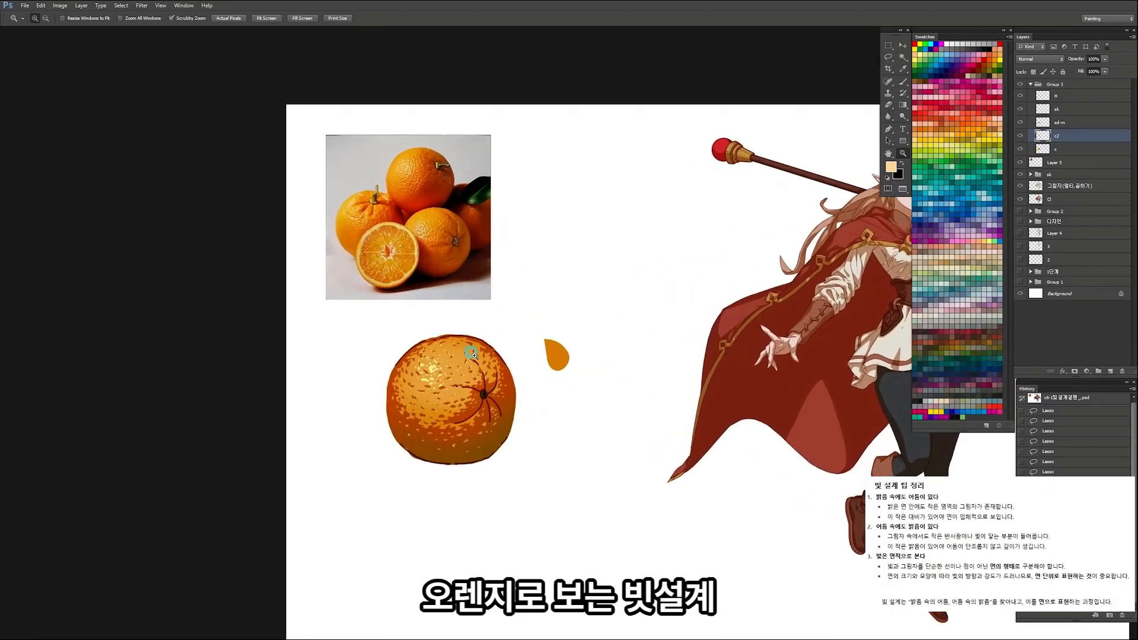
{"action": "left_click_drag", "start_coordinate": [628, 374], "coordinate": [424, 389]}
{"action": "left_click_drag", "start_coordinate": [567, 355], "coordinate": [587, 370]}
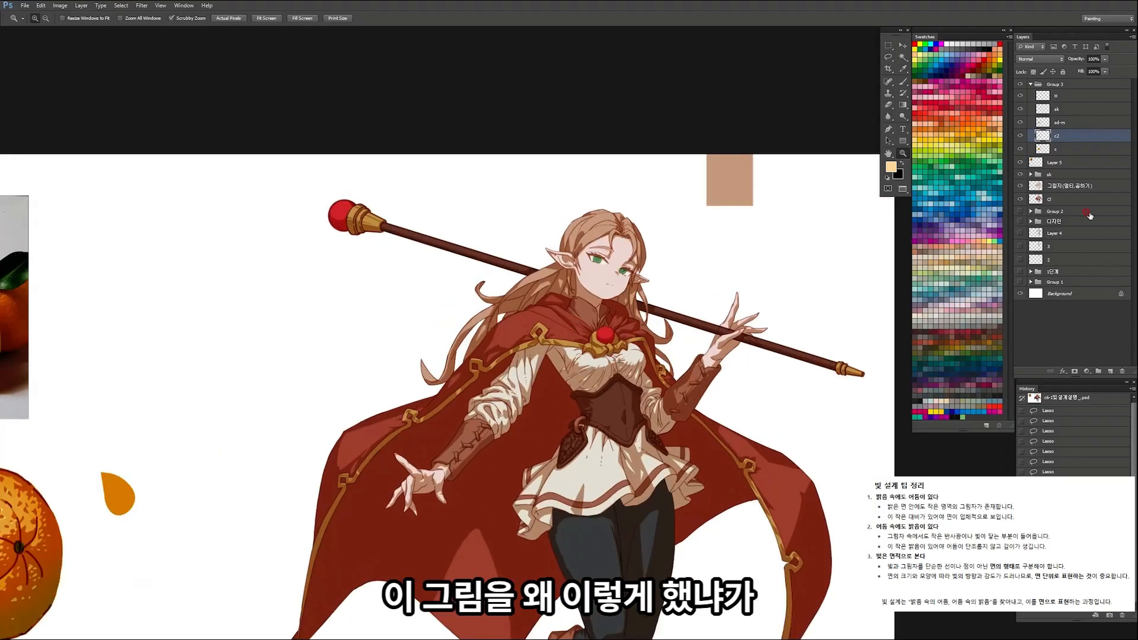
Step: Select the character's Multiply shadow layer and sample the tan swatch above the character as the foreground colour
{"action": "left_click", "coordinate": [1075, 189]}
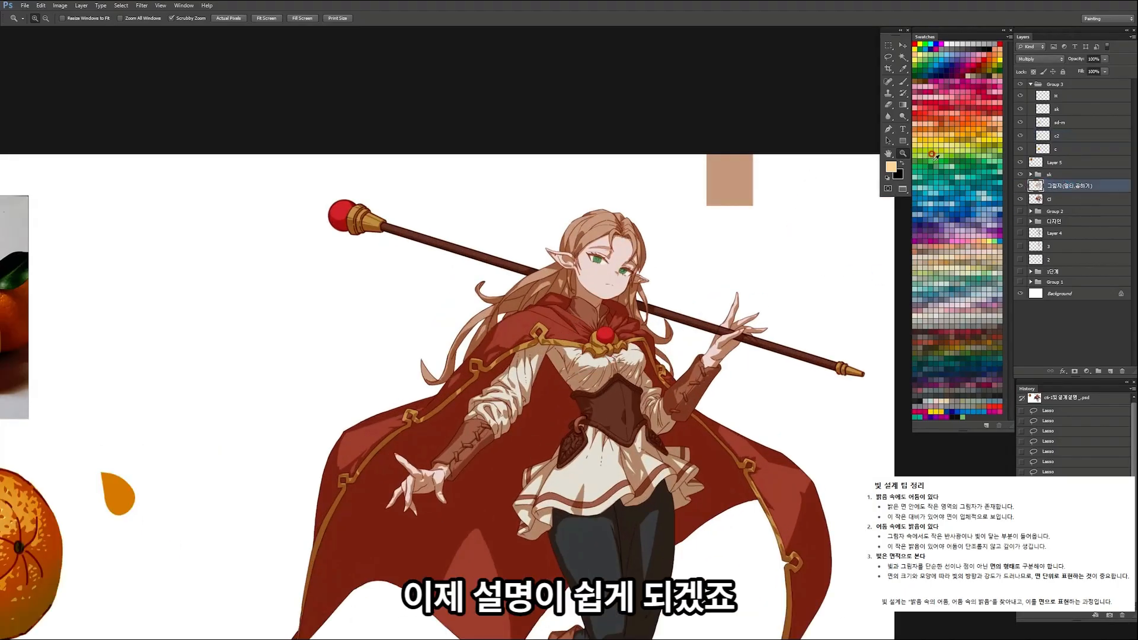
{"action": "left_click", "coordinate": [735, 173], "text": "alt"}
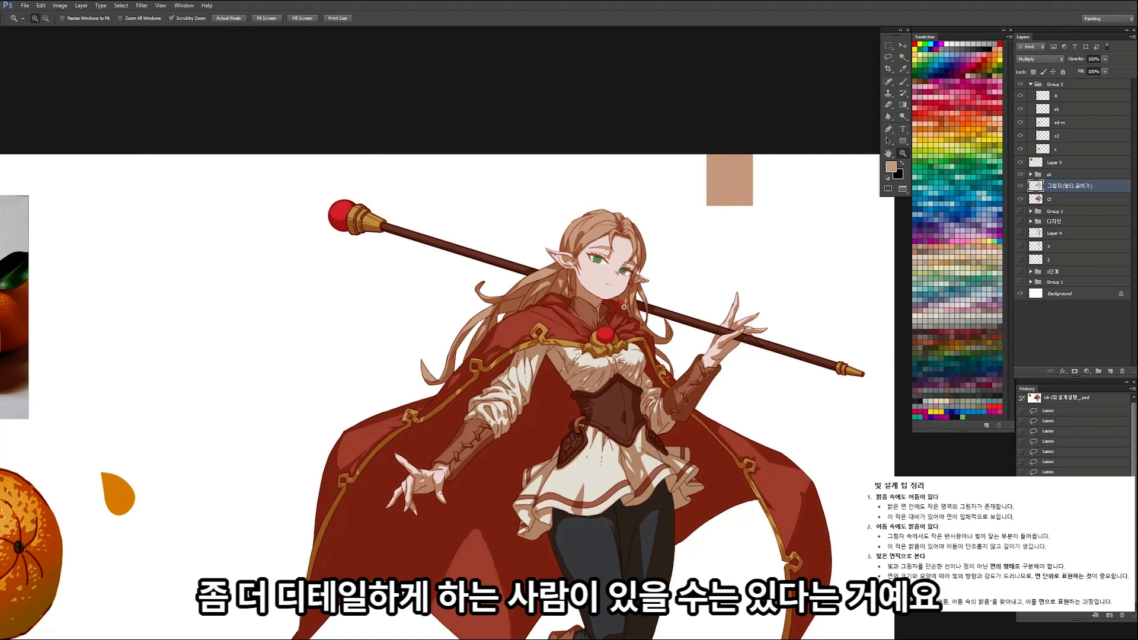
{"action": "left_click_drag", "start_coordinate": [533, 324], "coordinate": [507, 328]}
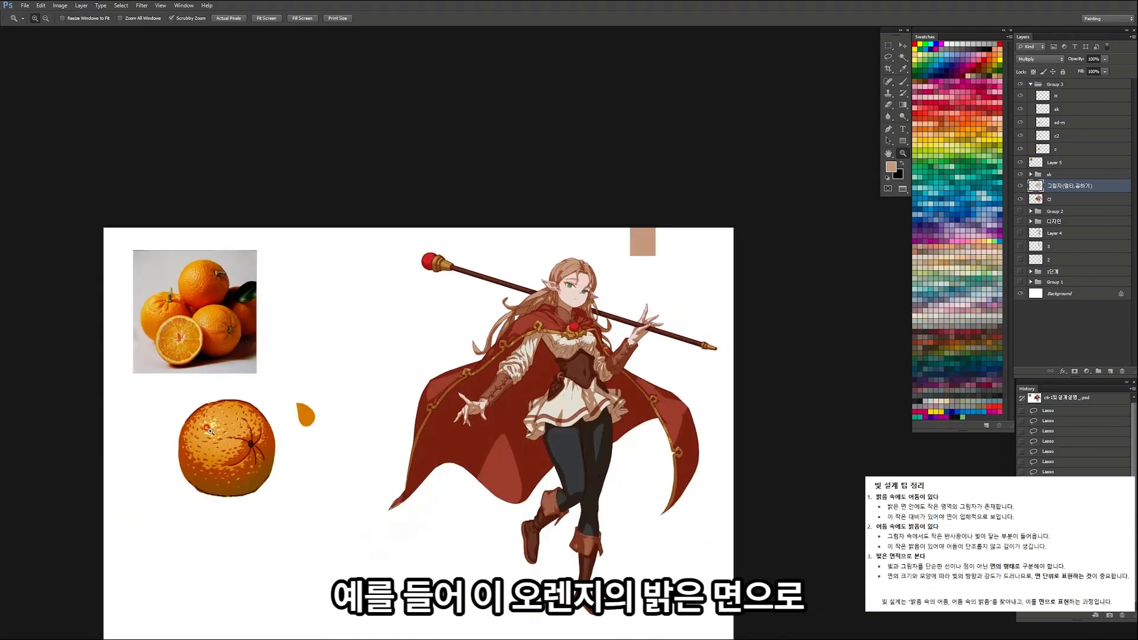
Step: Outline thin shadow slivers with the Lasso in the lit area of the cape's shoulder beside the gold trim
{"action": "left_click_drag", "start_coordinate": [538, 293], "coordinate": [543, 321]}
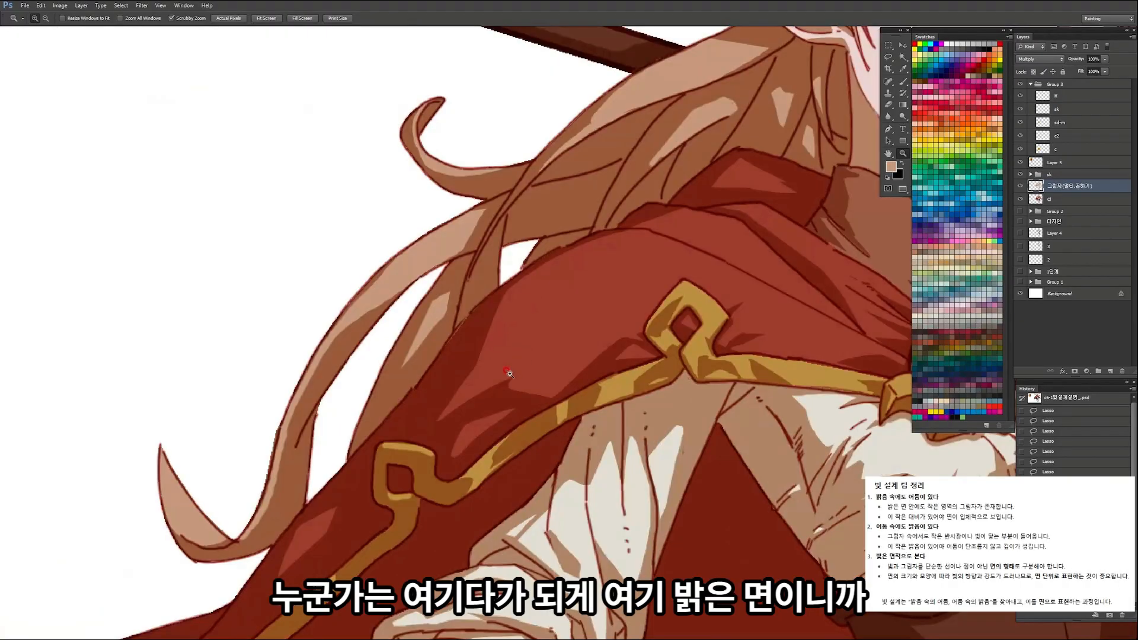
{"action": "left_click_drag", "start_coordinate": [470, 378], "coordinate": [345, 266]}
{"action": "key", "text": "ctrl+z"}
{"action": "left_click_drag", "start_coordinate": [551, 345], "coordinate": [522, 376]}
{"action": "key", "text": "l"}
{"action": "mouse_move", "coordinate": [468, 408]}
{"action": "left_mouse_down"}
{"action": "mouse_move", "coordinate": [522, 364]}
{"action": "mouse_move", "coordinate": [486, 415]}
{"action": "left_mouse_up"}
{"action": "mouse_move", "coordinate": [655, 276]}
{"action": "left_mouse_down"}
{"action": "mouse_move", "coordinate": [695, 270]}
{"action": "mouse_move", "coordinate": [656, 277]}
{"action": "left_mouse_up"}
{"action": "left_click_drag", "start_coordinate": [457, 335], "coordinate": [507, 303]}
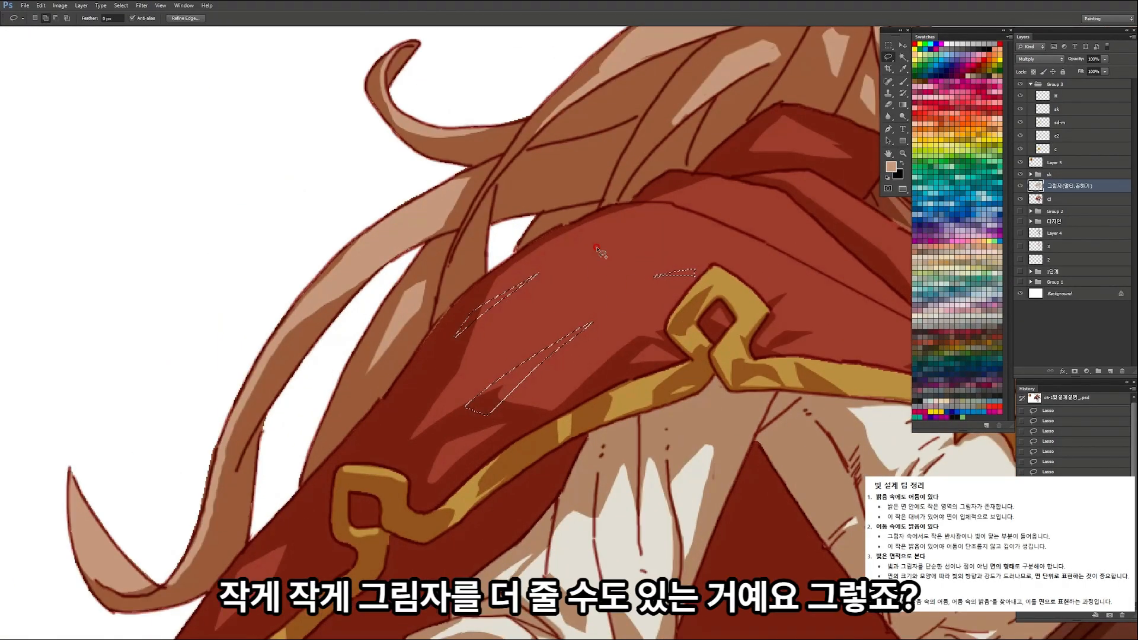
Step: Add further small shadow slivers to the cape's shoulder between the gold trim loop and the red brooch
{"action": "mouse_move", "coordinate": [695, 213]}
{"action": "left_mouse_down"}
{"action": "mouse_move", "coordinate": [669, 211]}
{"action": "mouse_move", "coordinate": [766, 244]}
{"action": "left_mouse_up"}
{"action": "mouse_move", "coordinate": [592, 261]}
{"action": "left_mouse_down"}
{"action": "mouse_move", "coordinate": [486, 262]}
{"action": "mouse_move", "coordinate": [669, 265]}
{"action": "mouse_move", "coordinate": [727, 305]}
{"action": "mouse_move", "coordinate": [682, 334]}
{"action": "left_mouse_up"}
{"action": "key", "text": "ctrl+z"}
{"action": "left_click_drag", "start_coordinate": [670, 277], "coordinate": [703, 289]}
{"action": "left_click_drag", "start_coordinate": [641, 254], "coordinate": [710, 289]}
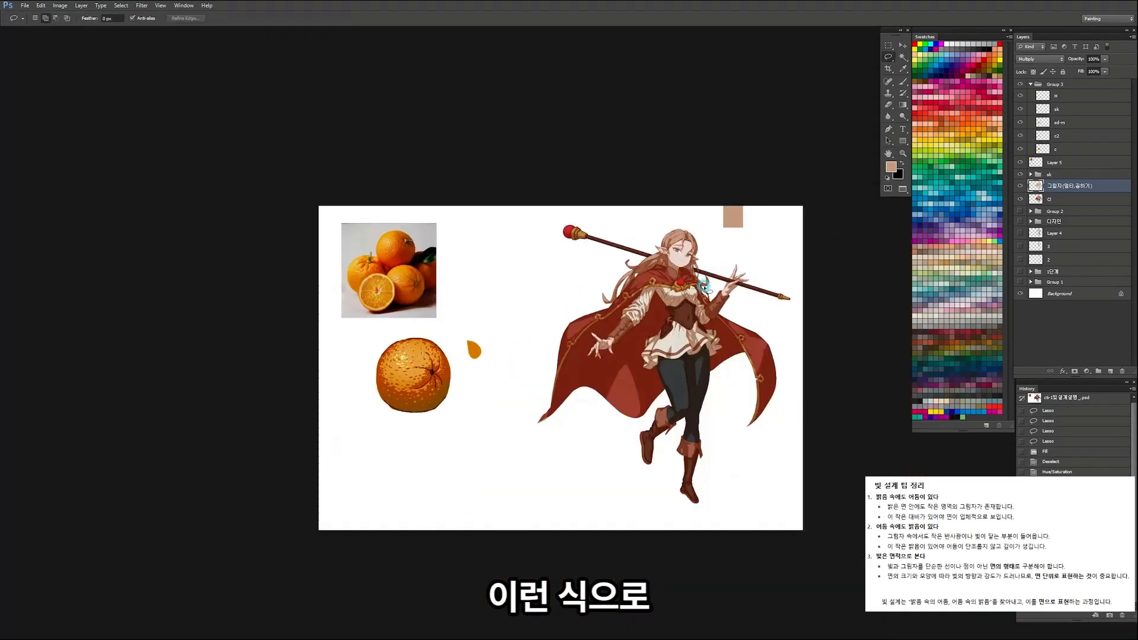
{"action": "key", "text": "z"}
{"action": "left_click_drag", "start_coordinate": [675, 280], "coordinate": [717, 291]}
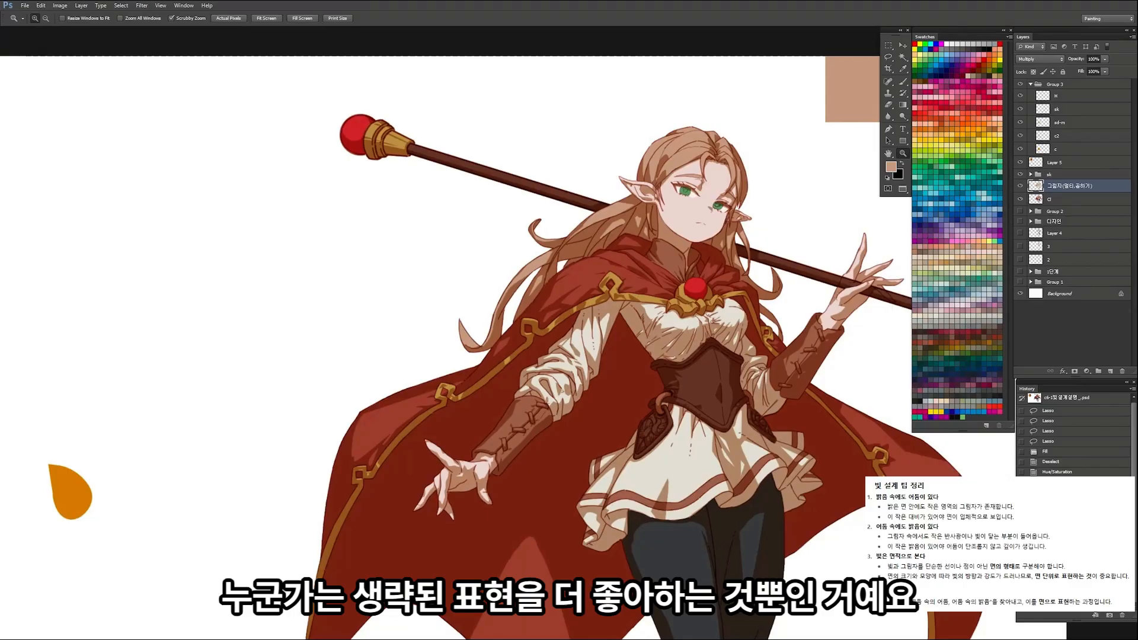
Step: Undo the extra shadow slivers on the cape's shoulder
{"action": "left_click", "coordinate": [1059, 136]}
{"action": "key", "text": "ctrl+z"}
{"action": "key", "text": "ctrl+z"}
{"action": "key", "text": "ctrl+z"}
{"action": "key", "text": "ctrl+z"}
{"action": "key", "text": "ctrl+z"}
{"action": "key", "text": "ctrl+z"}
{"action": "key", "text": "ctrl+z"}
{"action": "mouse_move", "coordinate": [604, 281]}
{"action": "left_mouse_down"}
{"action": "mouse_move", "coordinate": [533, 281]}
{"action": "mouse_move", "coordinate": [604, 281]}
{"action": "left_mouse_up"}
{"action": "key", "text": "ctrl+z"}
Step: On the Multiply shadow layer, cut a light patch out of the shadow on the standing leg's knee
{"action": "left_click_drag", "start_coordinate": [634, 570], "coordinate": [623, 508]}
{"action": "left_click_drag", "start_coordinate": [616, 305], "coordinate": [573, 303]}
{"action": "mouse_move", "coordinate": [578, 215]}
{"action": "left_mouse_down"}
{"action": "mouse_move", "coordinate": [606, 217]}
{"action": "mouse_move", "coordinate": [559, 212]}
{"action": "left_mouse_up"}
{"action": "left_click_drag", "start_coordinate": [300, 220], "coordinate": [370, 309]}
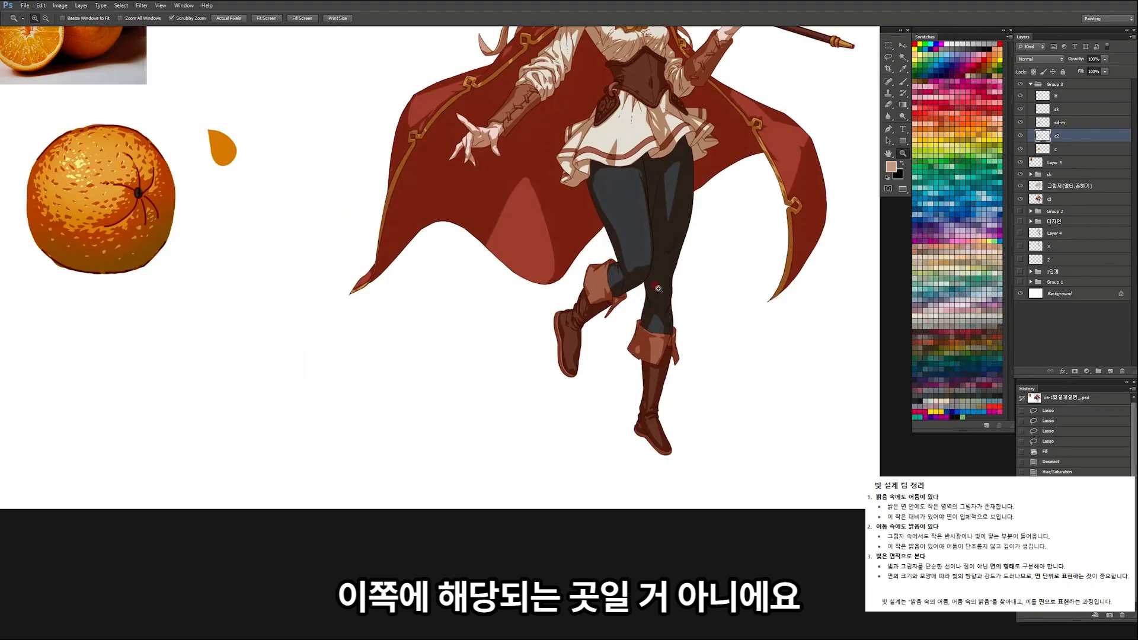
{"action": "left_click", "coordinate": [684, 284]}
{"action": "key", "text": "v"}
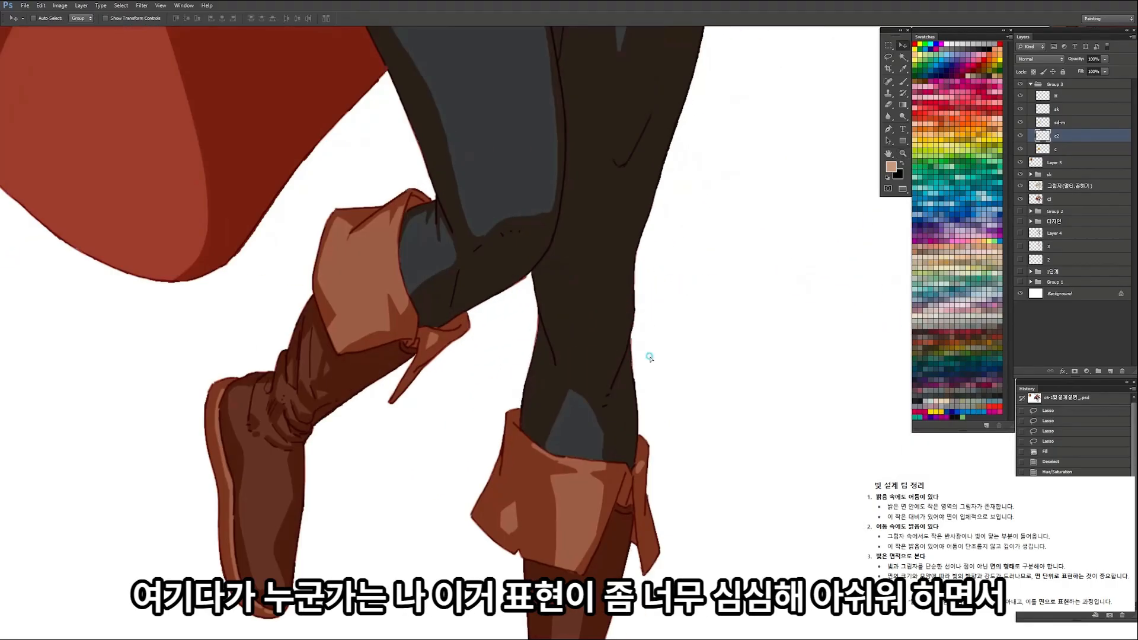
{"action": "left_click", "coordinate": [1059, 186]}
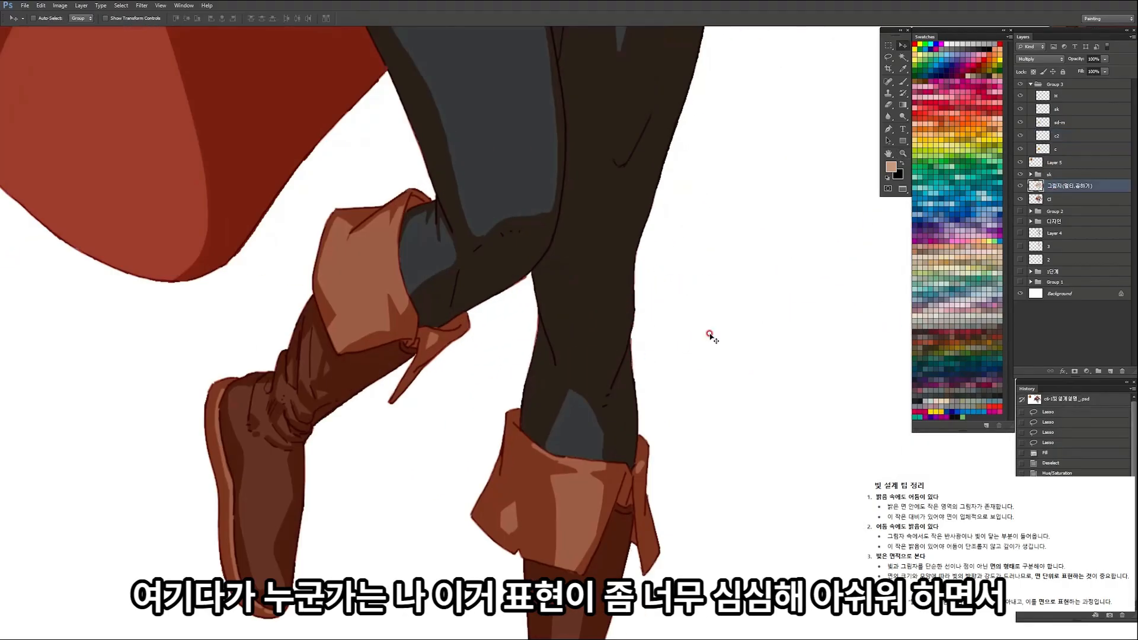
{"action": "left_click_drag", "start_coordinate": [632, 291], "coordinate": [737, 292]}
{"action": "mouse_move", "coordinate": [596, 290]}
{"action": "left_mouse_down"}
{"action": "mouse_move", "coordinate": [606, 293]}
{"action": "mouse_move", "coordinate": [585, 315]}
{"action": "mouse_move", "coordinate": [624, 297]}
{"action": "left_mouse_up"}
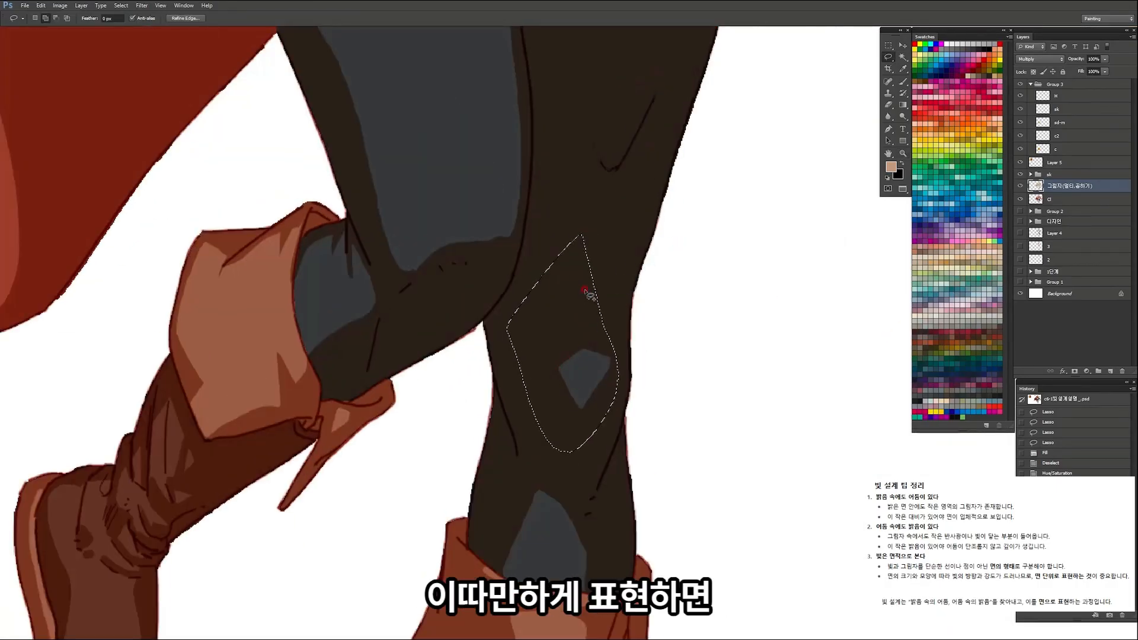
{"action": "mouse_move", "coordinate": [585, 292]}
{"action": "left_mouse_down"}
{"action": "mouse_move", "coordinate": [456, 358]}
{"action": "mouse_move", "coordinate": [497, 348]}
{"action": "left_mouse_up"}
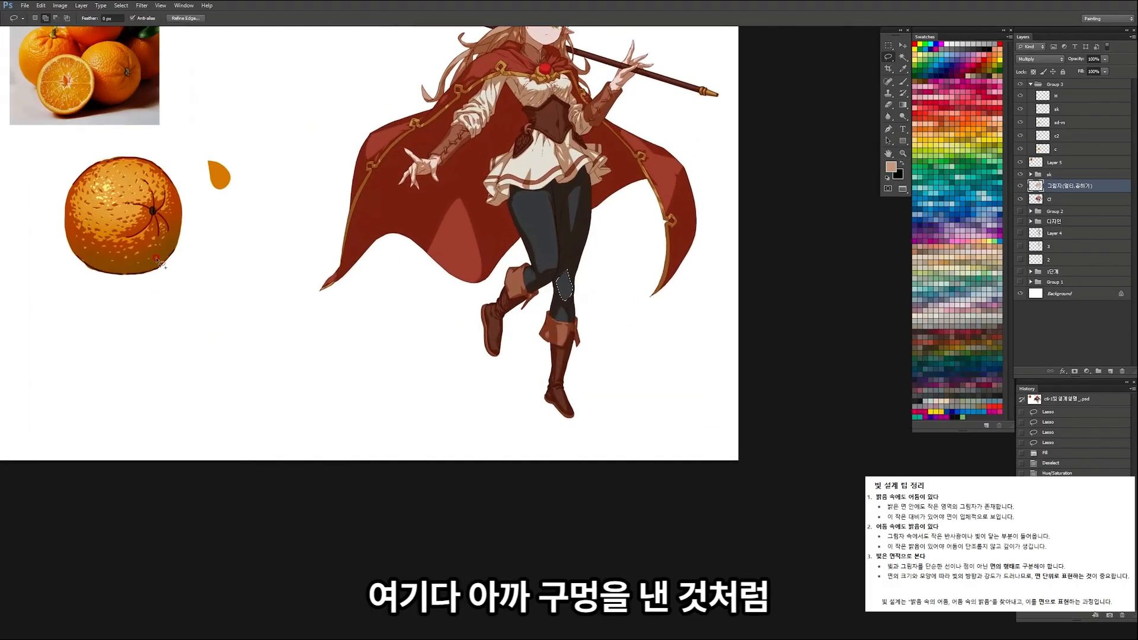
Step: Fill part of the knee area with the shadow colour, trimming the light patch to a small diamond
{"action": "key", "text": "alt+BackSpace"}
{"action": "left_click_drag", "start_coordinate": [577, 290], "coordinate": [589, 284]}
{"action": "left_click_drag", "start_coordinate": [559, 290], "coordinate": [576, 280]}
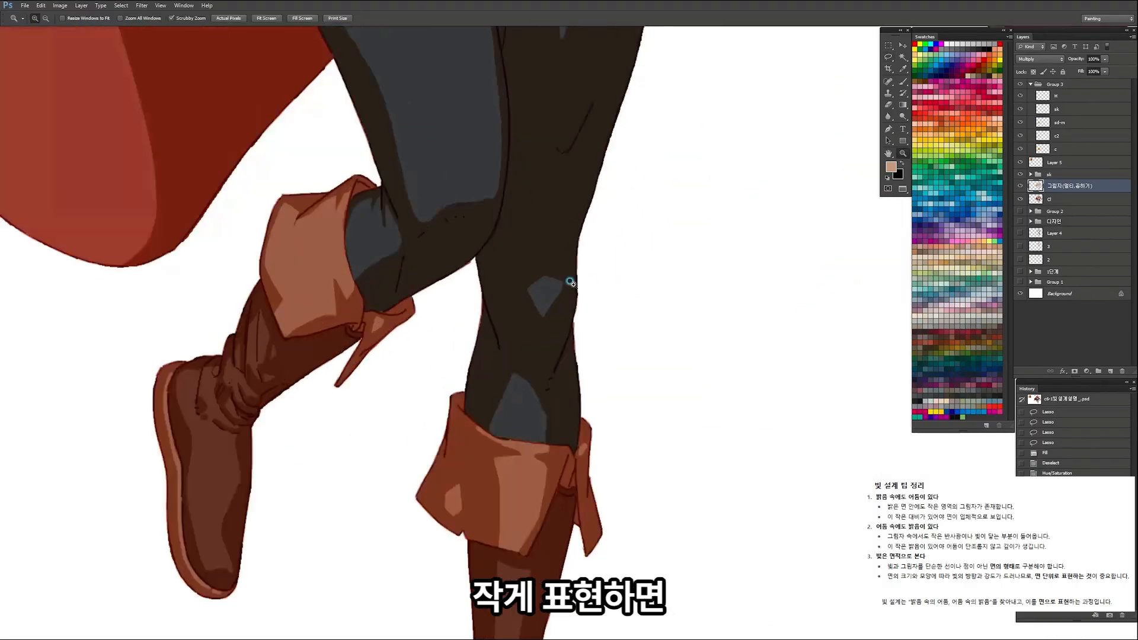
{"action": "left_click_drag", "start_coordinate": [561, 268], "coordinate": [573, 305]}
Step: Clear two pointed light slivers from the shadow above the standing leg's boot cuff, one on each side of the existing light patch
{"action": "mouse_move", "coordinate": [607, 371]}
{"action": "left_mouse_down"}
{"action": "mouse_move", "coordinate": [544, 386]}
{"action": "mouse_move", "coordinate": [599, 377]}
{"action": "left_mouse_up"}
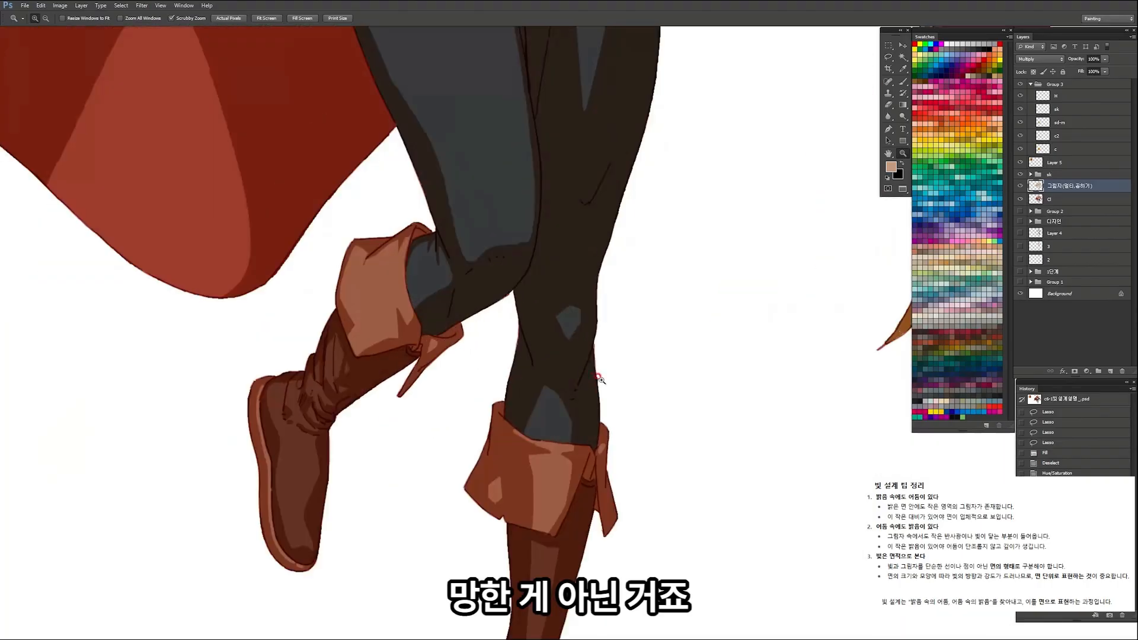
{"action": "left_click", "coordinate": [569, 418]}
{"action": "key", "text": "l"}
{"action": "left_click_drag", "start_coordinate": [602, 338], "coordinate": [558, 433]}
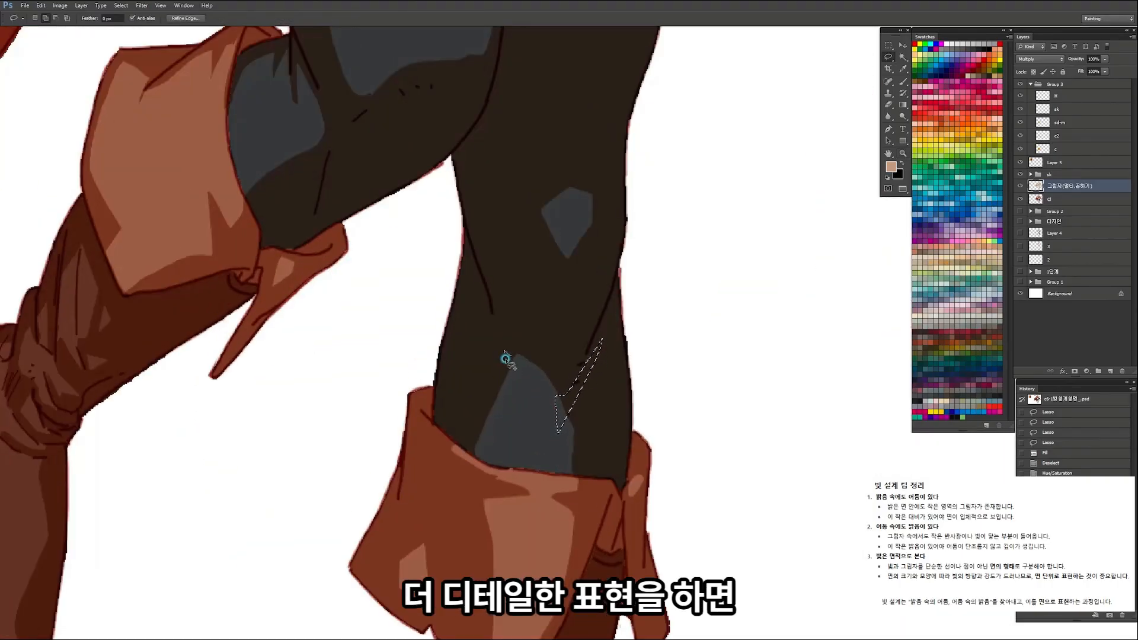
{"action": "mouse_move", "coordinate": [510, 353]}
{"action": "left_mouse_down"}
{"action": "mouse_move", "coordinate": [511, 387]}
{"action": "mouse_move", "coordinate": [518, 379]}
{"action": "left_mouse_up"}
{"action": "key", "text": "Delete"}
{"action": "key", "text": "ctrl+d"}
{"action": "mouse_move", "coordinate": [614, 285]}
{"action": "left_mouse_down"}
{"action": "mouse_move", "coordinate": [548, 302]}
{"action": "mouse_move", "coordinate": [610, 335]}
{"action": "mouse_move", "coordinate": [586, 354]}
{"action": "left_mouse_up"}
{"action": "left_click", "coordinate": [614, 282]}
{"action": "left_click", "coordinate": [617, 316]}
{"action": "left_click", "coordinate": [617, 321]}
{"action": "left_click", "coordinate": [618, 320]}
{"action": "key", "text": "l"}
{"action": "key", "text": "Delete"}
{"action": "key", "text": "ctrl+d"}
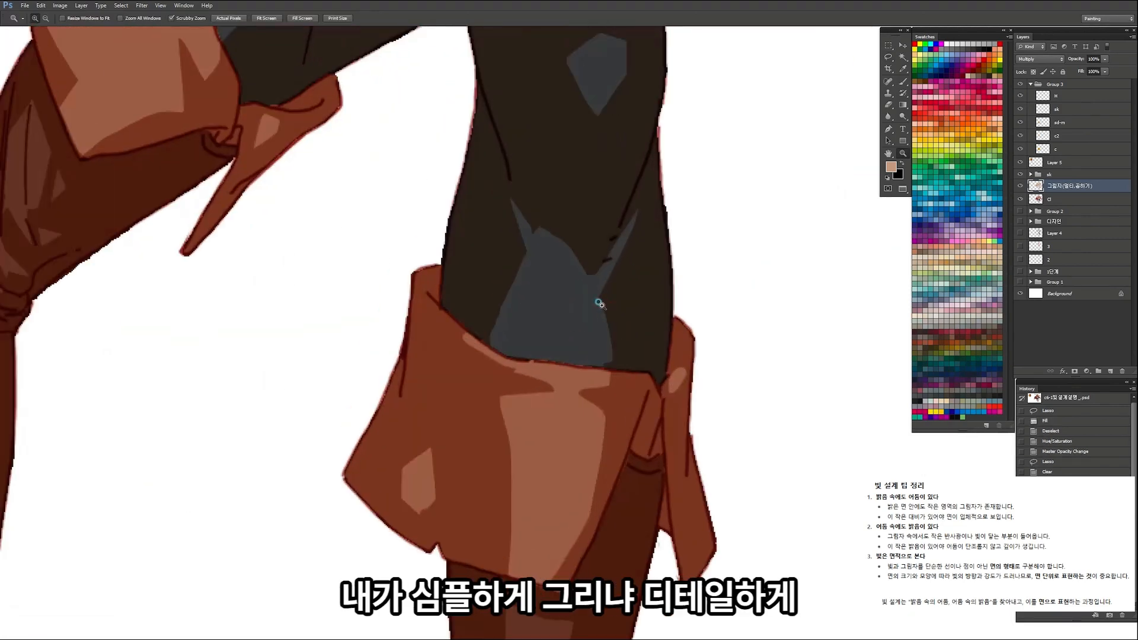
Step: Clear small light marks from the shadow on the lower thigh of the standing leg
{"action": "left_click_drag", "start_coordinate": [601, 305], "coordinate": [542, 304]}
{"action": "left_click", "coordinate": [613, 193]}
{"action": "left_click", "coordinate": [611, 199]}
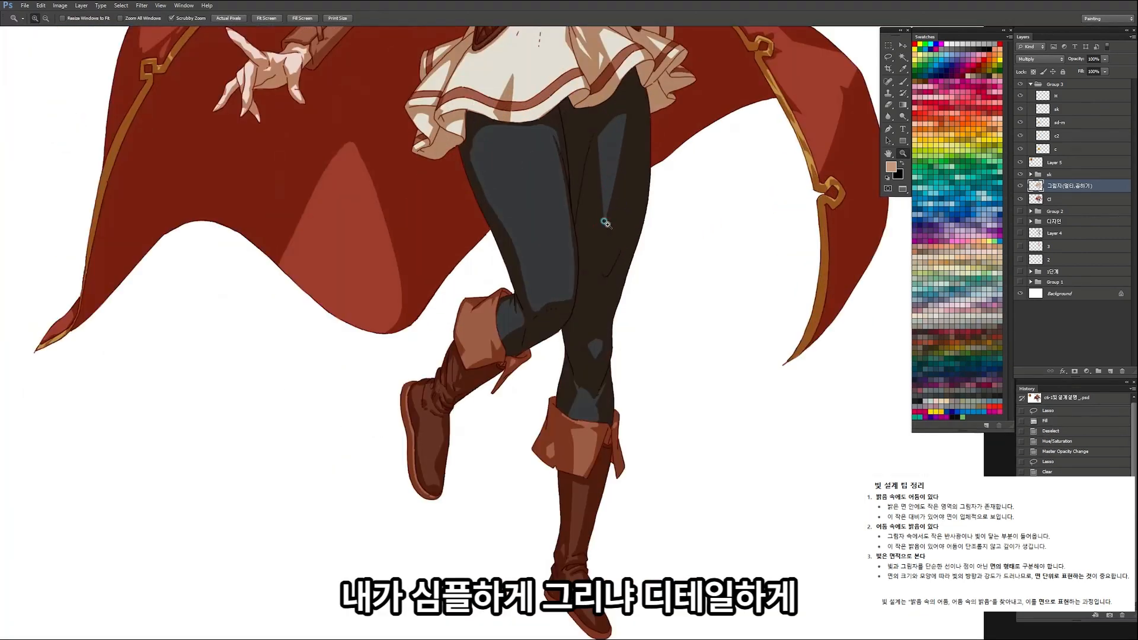
{"action": "left_click", "coordinate": [603, 225]}
{"action": "key", "text": "l"}
{"action": "left_click_drag", "start_coordinate": [602, 236], "coordinate": [601, 230]}
{"action": "mouse_move", "coordinate": [599, 255]}
{"action": "left_mouse_down"}
{"action": "mouse_move", "coordinate": [598, 278]}
{"action": "mouse_move", "coordinate": [589, 266]}
{"action": "left_mouse_up"}
{"action": "key", "text": "Delete"}
{"action": "key", "text": "z"}
{"action": "key", "text": "ctrl+d"}
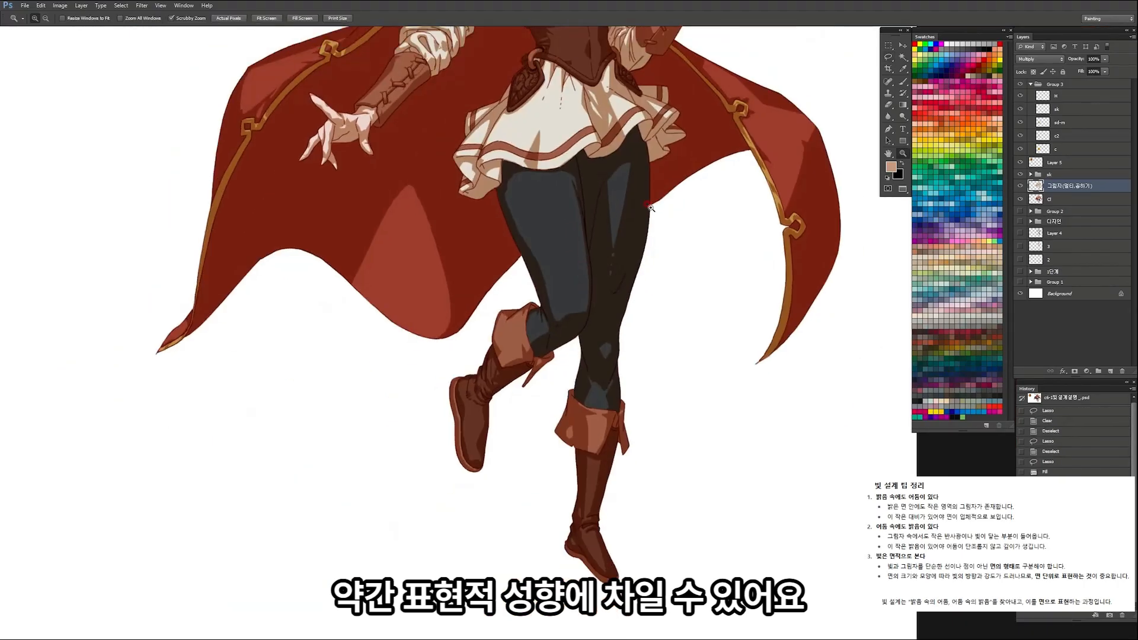
Step: Clear a long, narrow strip of shadow along the standing leg from the thigh down towards the boot
{"action": "left_click", "coordinate": [625, 163]}
{"action": "left_click", "coordinate": [626, 161]}
{"action": "key", "text": "l"}
{"action": "key", "text": "l"}
{"action": "mouse_move", "coordinate": [646, 147]}
{"action": "left_mouse_down"}
{"action": "mouse_move", "coordinate": [662, 177]}
{"action": "mouse_move", "coordinate": [591, 432]}
{"action": "left_mouse_up"}
{"action": "mouse_move", "coordinate": [585, 462]}
{"action": "left_mouse_down"}
{"action": "mouse_move", "coordinate": [587, 450]}
{"action": "mouse_move", "coordinate": [579, 502]}
{"action": "mouse_move", "coordinate": [578, 490]}
{"action": "left_mouse_up"}
{"action": "key", "text": "Delete"}
{"action": "key", "text": "ctrl+space"}
{"action": "left_click_drag", "start_coordinate": [615, 274], "coordinate": [537, 363]}
{"action": "key", "text": "ctrl+d"}
{"action": "left_click_drag", "start_coordinate": [626, 429], "coordinate": [605, 384]}
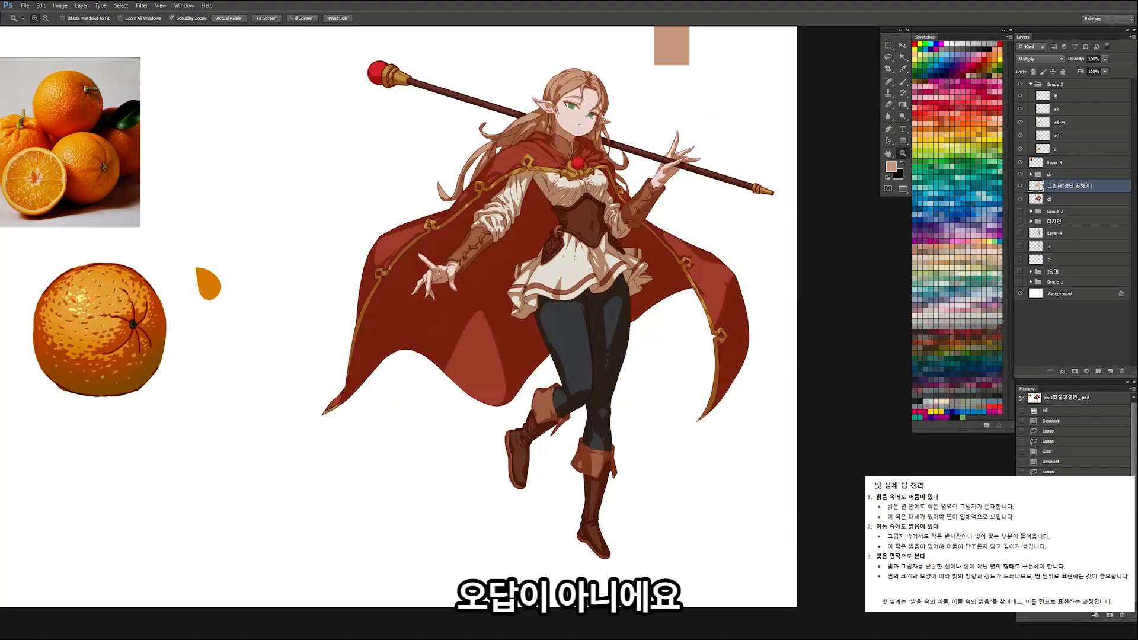
Step: Step back and forth through the leg edits to compare the simple and detailed lighting on the character
{"action": "left_click", "coordinate": [1051, 421]}
{"action": "key", "text": "ctrl+z"}
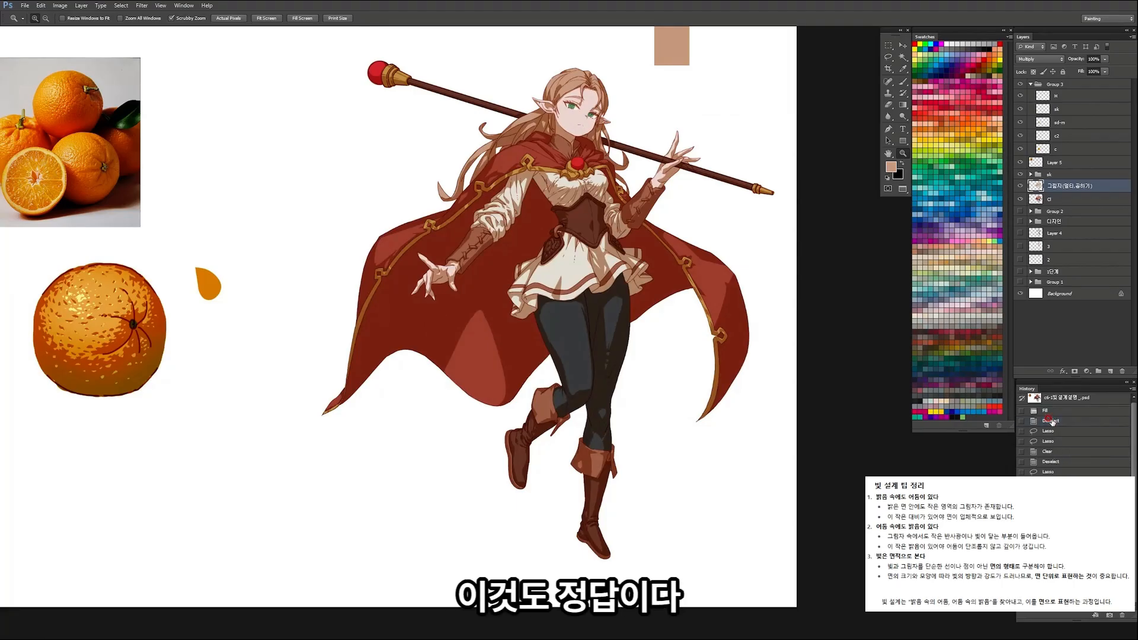
{"action": "key", "text": "ctrl+z"}
{"action": "key", "text": "ctrl+z"}
{"action": "key", "text": "ctrl+z"}
{"action": "key", "text": "ctrl+z"}
{"action": "left_click_drag", "start_coordinate": [623, 173], "coordinate": [611, 201]}
{"action": "left_click_drag", "start_coordinate": [572, 281], "coordinate": [450, 339]}
{"action": "left_click_drag", "start_coordinate": [616, 247], "coordinate": [547, 273]}
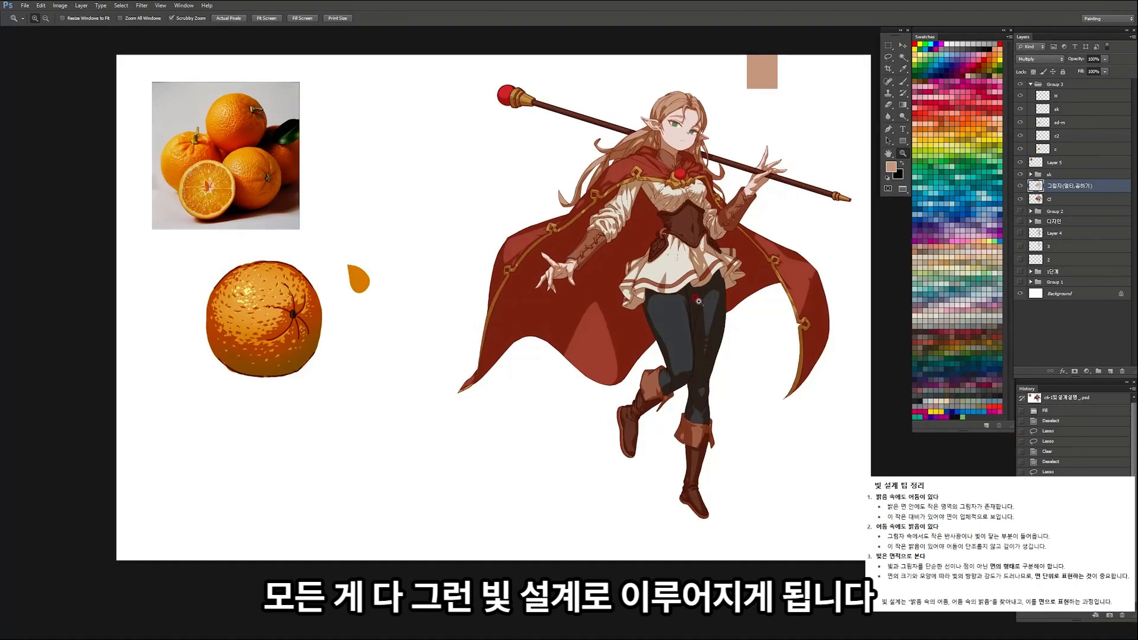
{"action": "left_click_drag", "start_coordinate": [724, 115], "coordinate": [661, 78]}
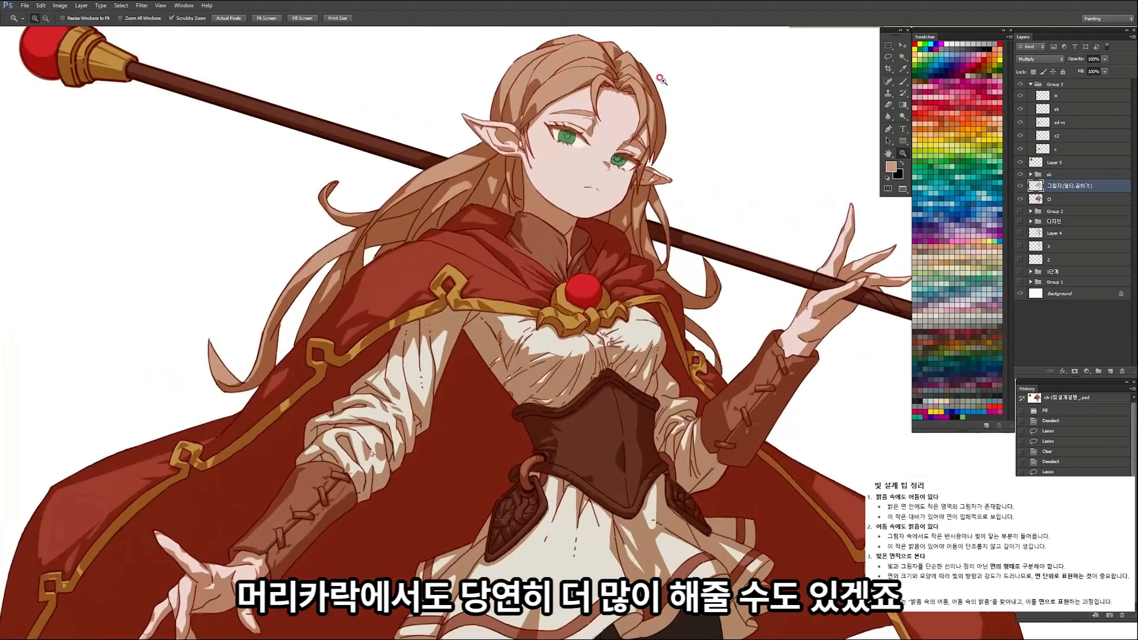
Step: Fill a narrow shadow sliver along a hair strand near the crown on the Multiply shadow layer
{"action": "left_click_drag", "start_coordinate": [593, 137], "coordinate": [218, 205]}
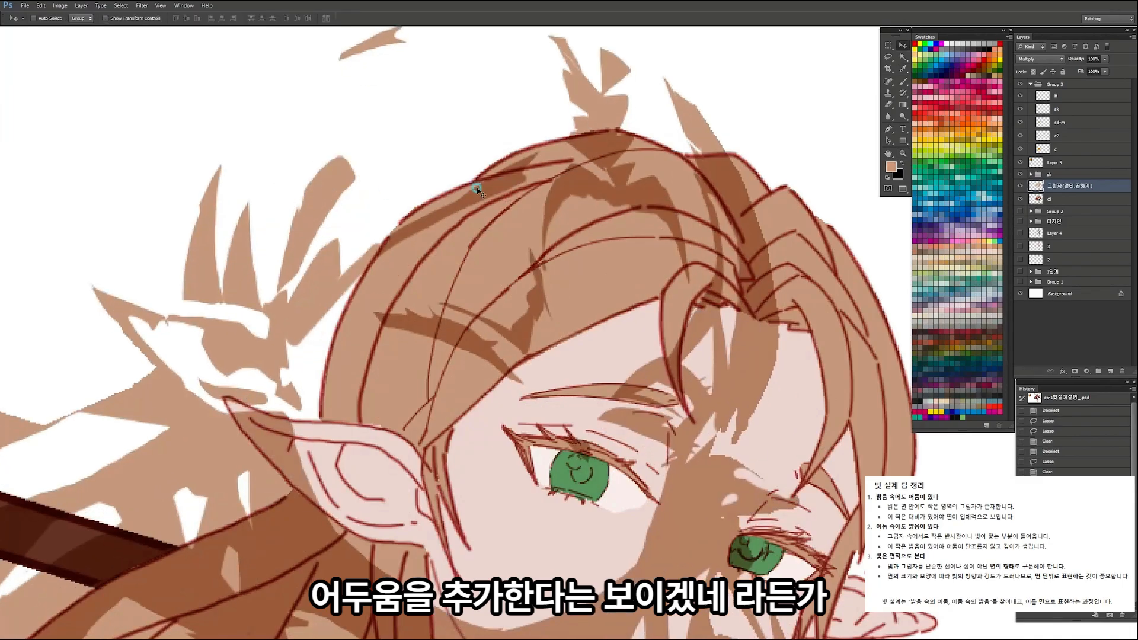
{"action": "key", "text": "ctrl+z"}
{"action": "key", "text": "l"}
{"action": "left_click_drag", "start_coordinate": [508, 202], "coordinate": [571, 169]}
{"action": "key", "text": "alt+Delete"}
{"action": "key", "text": "ctrl+d"}
Step: Fill pointed shadow slivers in the hair above the ear and along the temple hairline
{"action": "key", "text": "z"}
{"action": "left_click_drag", "start_coordinate": [633, 340], "coordinate": [557, 413]}
{"action": "left_click", "coordinate": [556, 413]}
{"action": "key", "text": "l"}
{"action": "left_click_drag", "start_coordinate": [500, 494], "coordinate": [517, 442]}
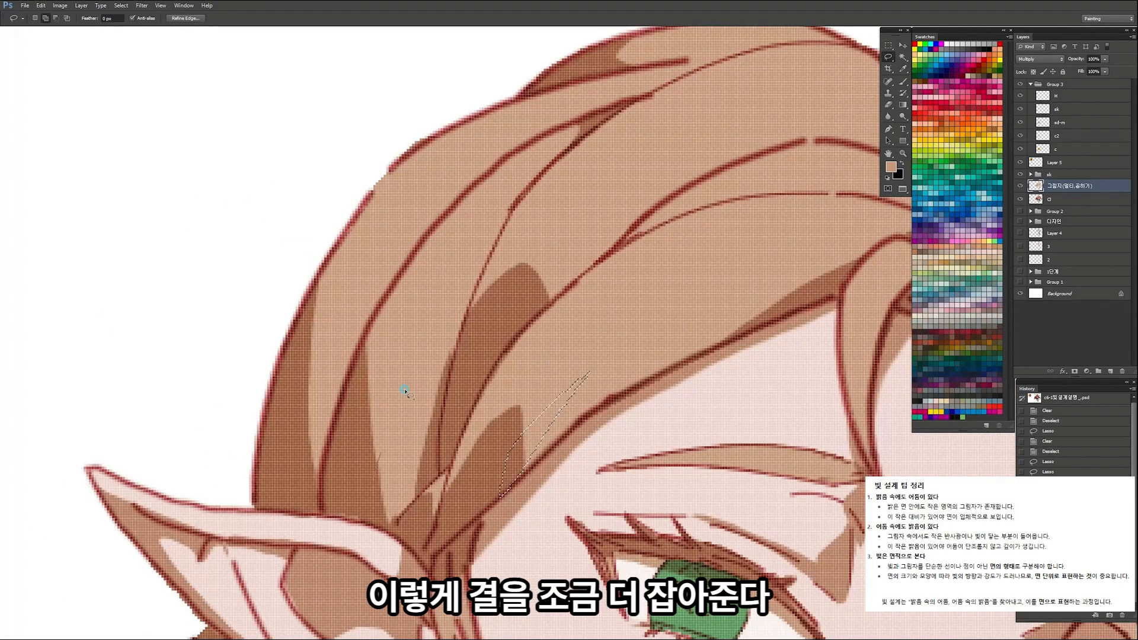
{"action": "left_click_drag", "start_coordinate": [396, 516], "coordinate": [397, 489]}
{"action": "key", "text": "alt+Delete"}
{"action": "key", "text": "ctrl+d"}
Step: Fill pointed shadow slivers along the hair strands beside the parting on the Multiply shadow layer
{"action": "key", "text": "z"}
{"action": "left_click_drag", "start_coordinate": [494, 230], "coordinate": [445, 243]}
{"action": "key", "text": "l"}
{"action": "key", "text": "z"}
{"action": "left_click", "coordinate": [645, 242]}
{"action": "mouse_move", "coordinate": [656, 226]}
{"action": "left_mouse_down"}
{"action": "mouse_move", "coordinate": [585, 247]}
{"action": "mouse_move", "coordinate": [660, 243]}
{"action": "mouse_move", "coordinate": [603, 198]}
{"action": "mouse_move", "coordinate": [666, 223]}
{"action": "left_mouse_up"}
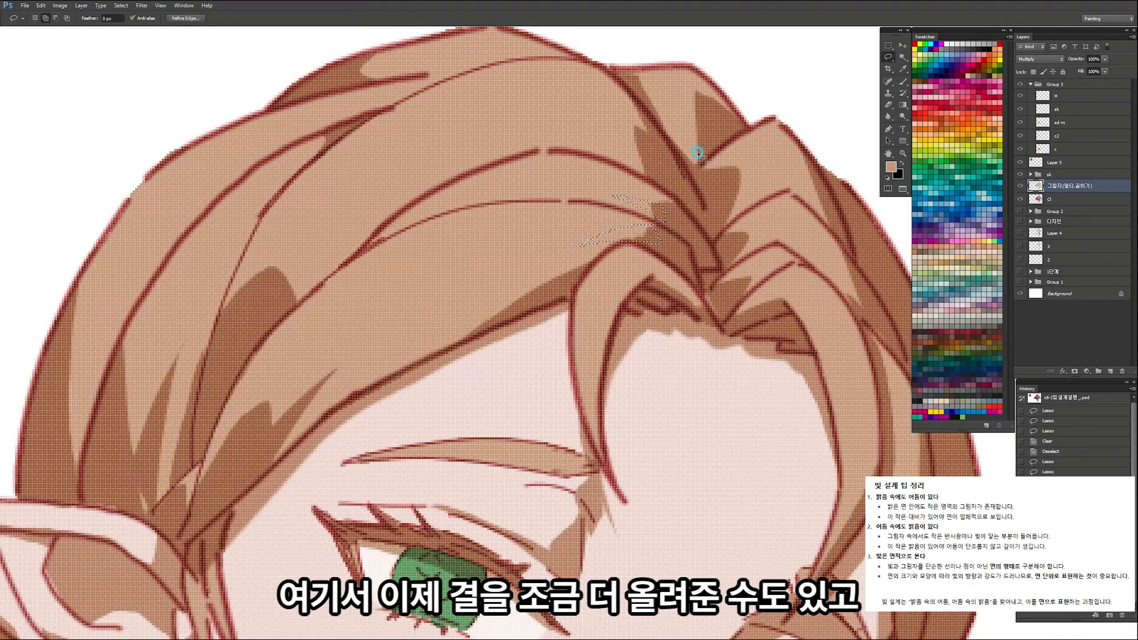
{"action": "key", "text": "alt+Delete"}
{"action": "key", "text": "ctrl+d"}
Step: Clear small, narrow slivers of shadow from the dark outer hair lock on the far side of the face
{"action": "key", "text": "z"}
{"action": "left_click_drag", "start_coordinate": [765, 193], "coordinate": [722, 204]}
{"action": "left_click_drag", "start_coordinate": [661, 329], "coordinate": [702, 363]}
{"action": "key", "text": "l"}
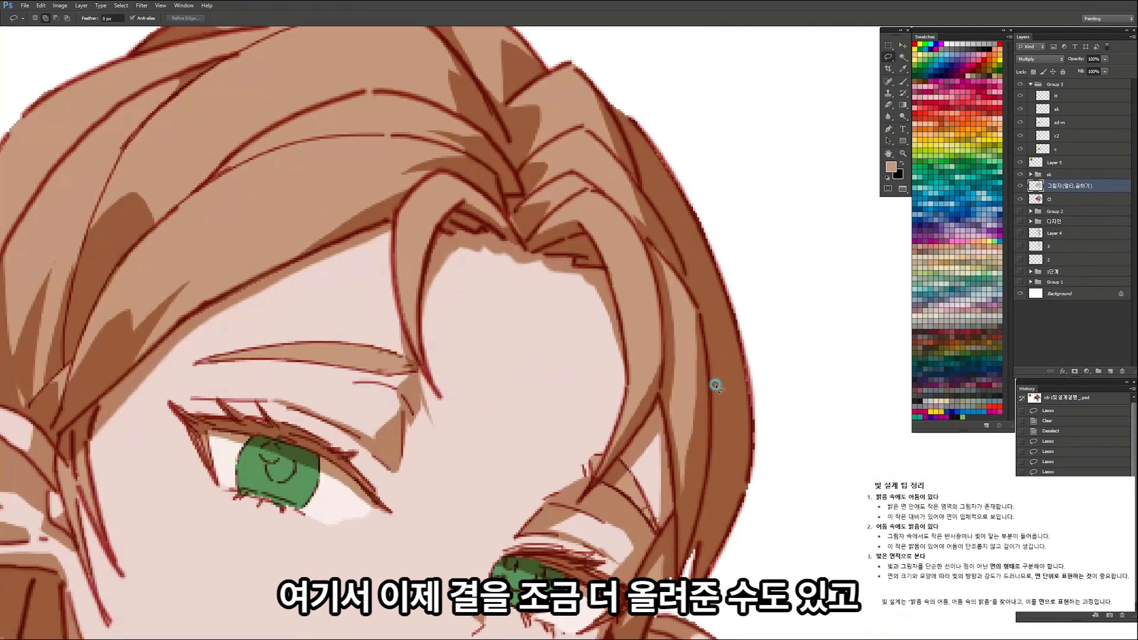
{"action": "left_click_drag", "start_coordinate": [721, 422], "coordinate": [714, 341]}
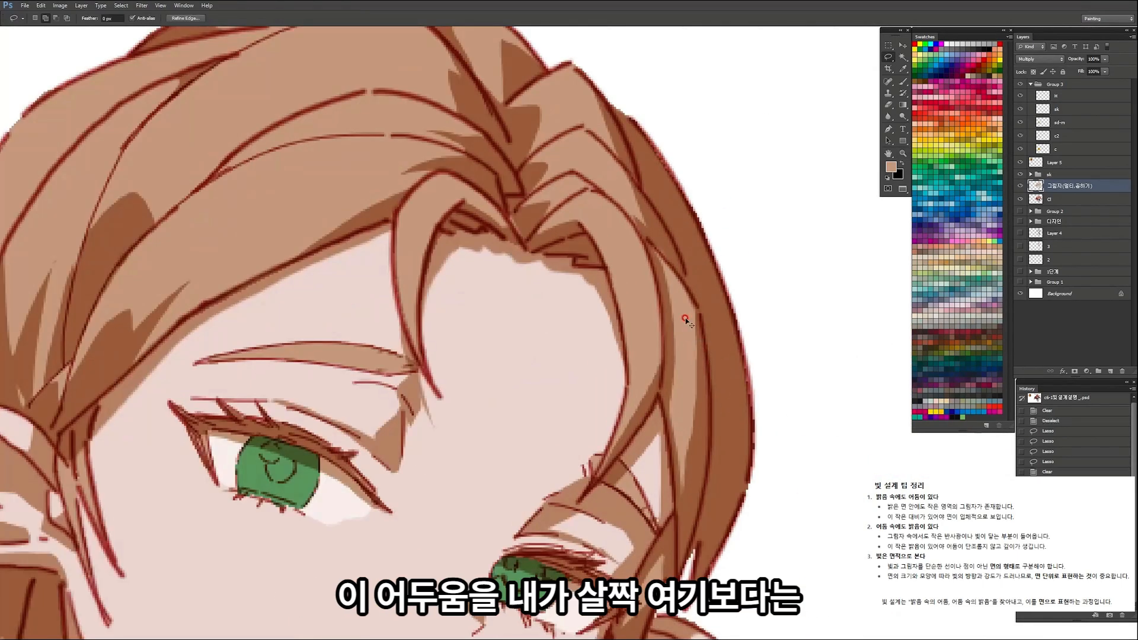
{"action": "key", "text": "Delete"}
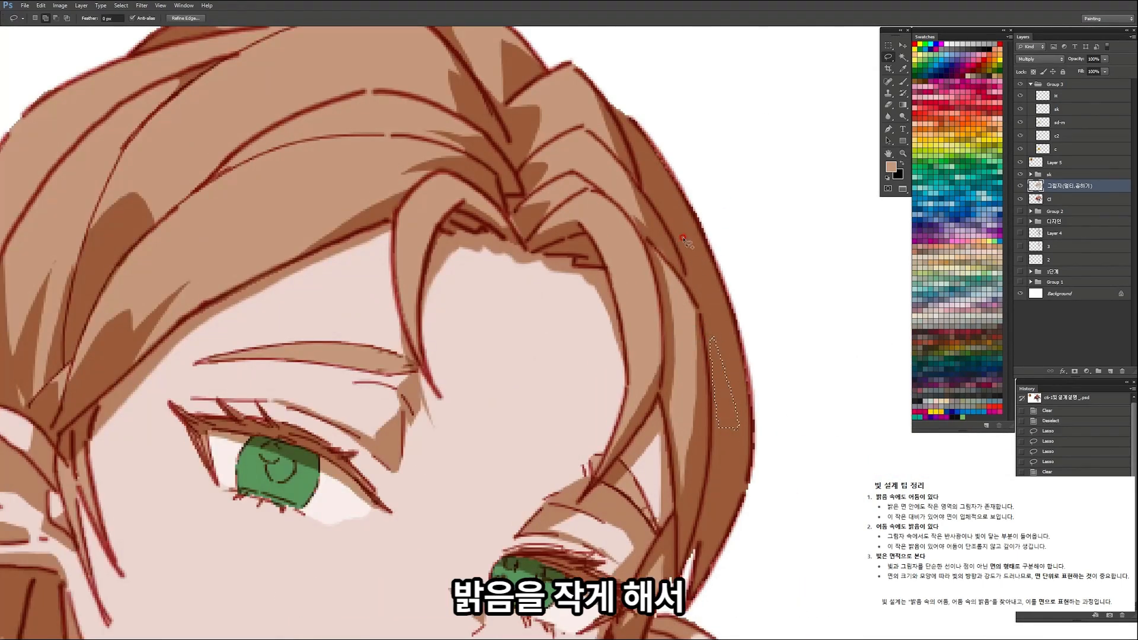
{"action": "mouse_move", "coordinate": [683, 254]}
{"action": "left_mouse_down"}
{"action": "mouse_move", "coordinate": [663, 203]}
{"action": "mouse_move", "coordinate": [534, 199]}
{"action": "left_mouse_up"}
{"action": "key", "text": "Delete"}
{"action": "key", "text": "ctrl+d"}
{"action": "left_click", "coordinate": [647, 253], "text": "ctrl"}
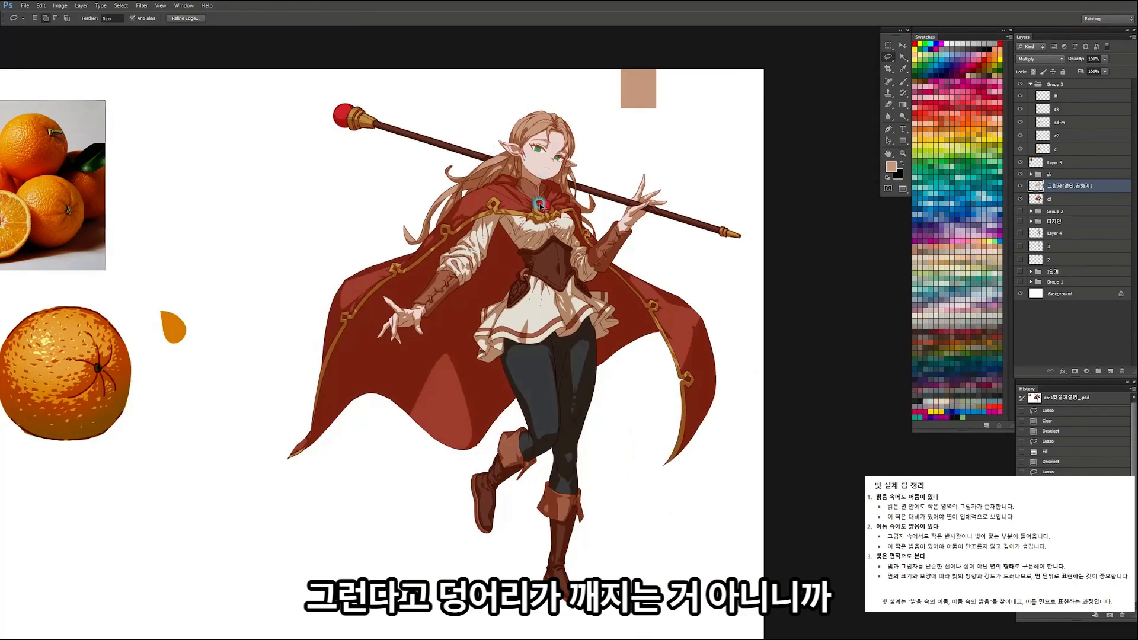
Step: Compare the character's opened state from the history with the version carrying the added lights and shadows
{"action": "key", "text": "z"}
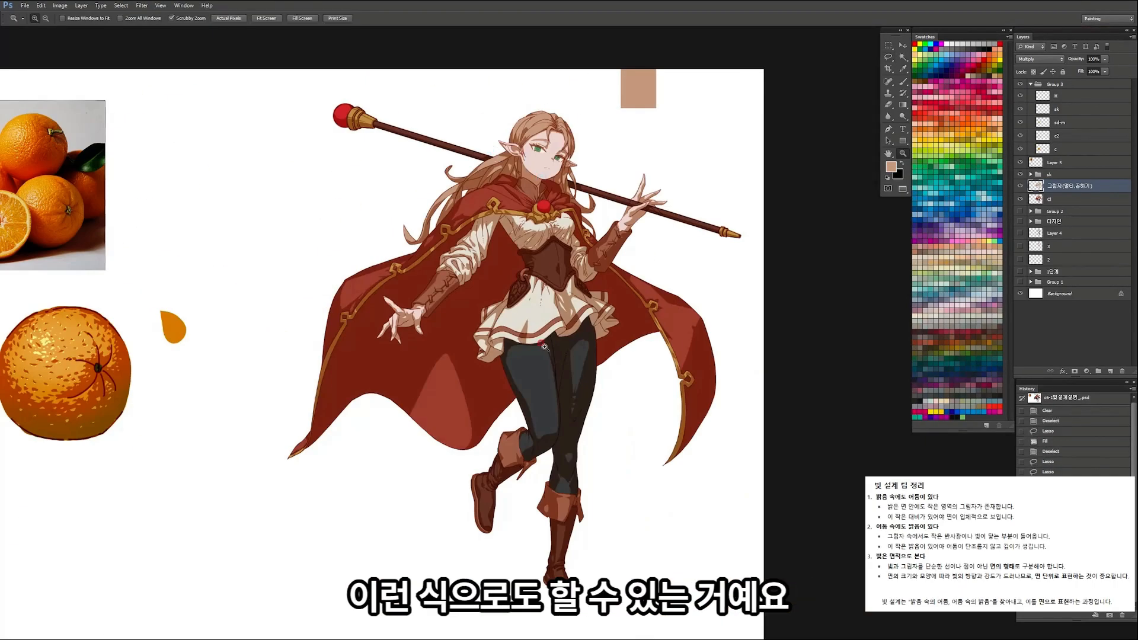
{"action": "left_click", "coordinate": [562, 87]}
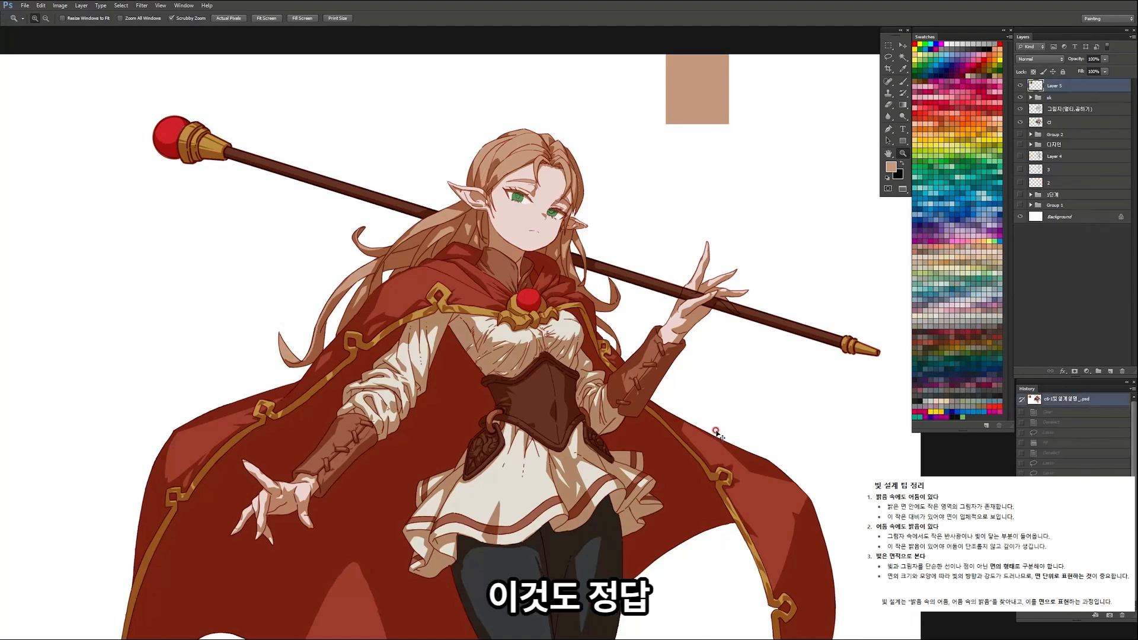
{"action": "left_click_drag", "start_coordinate": [717, 440], "coordinate": [780, 429]}
{"action": "left_click_drag", "start_coordinate": [786, 327], "coordinate": [791, 437]}
{"action": "key", "text": "ctrl+z"}
{"action": "key", "text": "ctrl+z"}
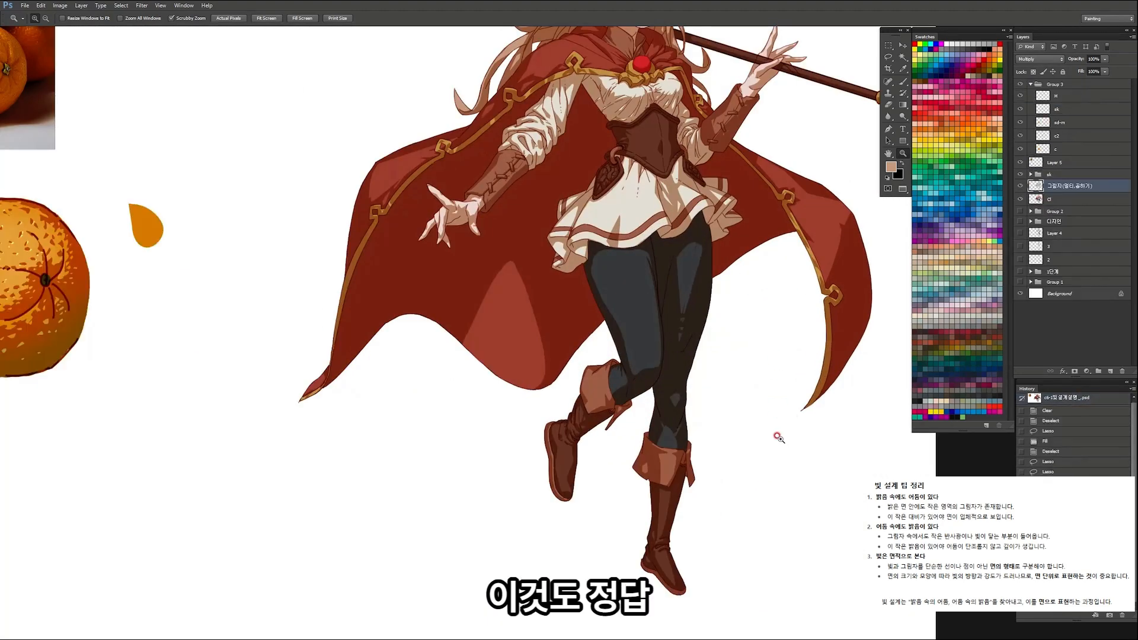
Step: Examine the orange study, its reference photo and the full character together on the canvas
{"action": "left_click_drag", "start_coordinate": [238, 358], "coordinate": [449, 400]}
{"action": "left_click_drag", "start_coordinate": [285, 382], "coordinate": [231, 385]}
{"action": "left_click_drag", "start_coordinate": [332, 353], "coordinate": [287, 427]}
{"action": "left_click_drag", "start_coordinate": [316, 365], "coordinate": [378, 353]}
{"action": "left_click", "coordinate": [407, 319]}
{"action": "left_click", "coordinate": [407, 318]}
{"action": "left_click", "coordinate": [468, 342]}
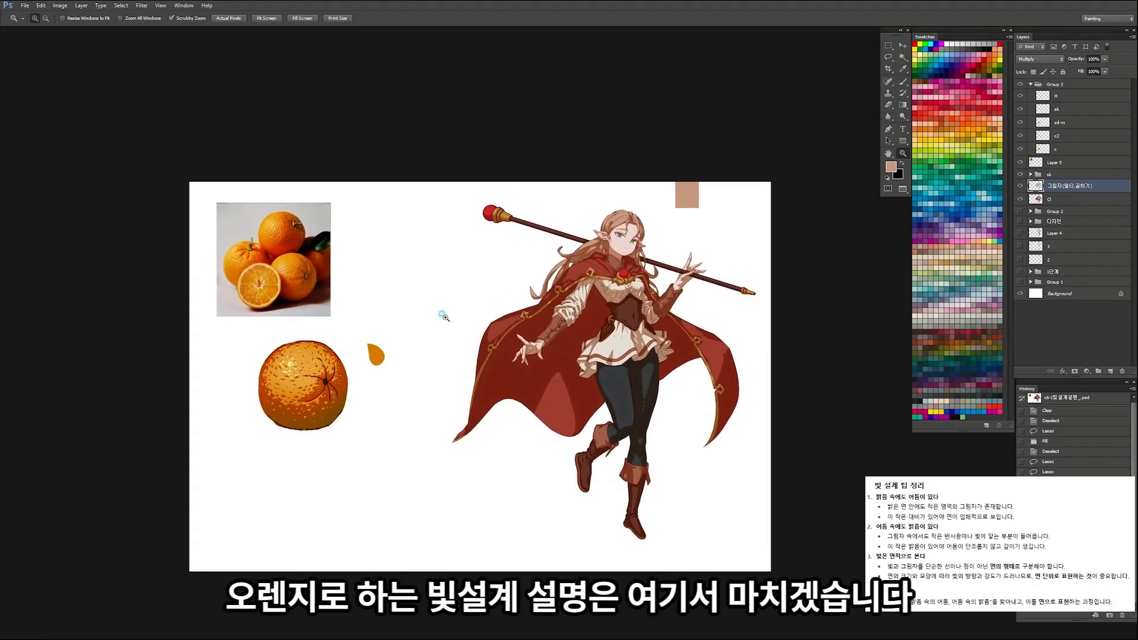
{"action": "left_click", "coordinate": [444, 315]}
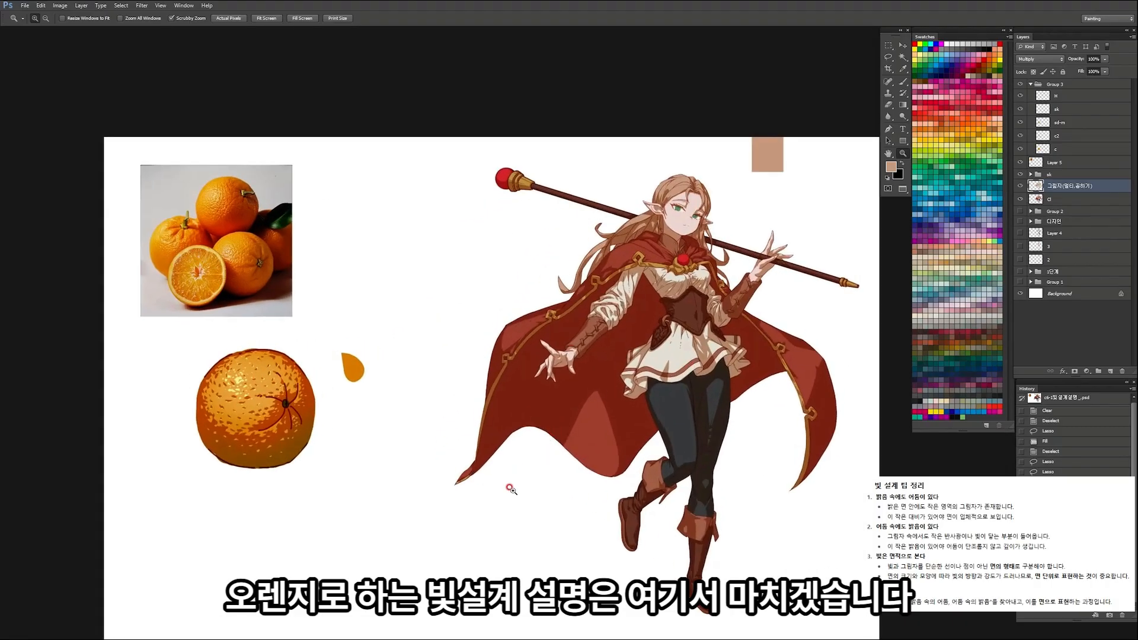